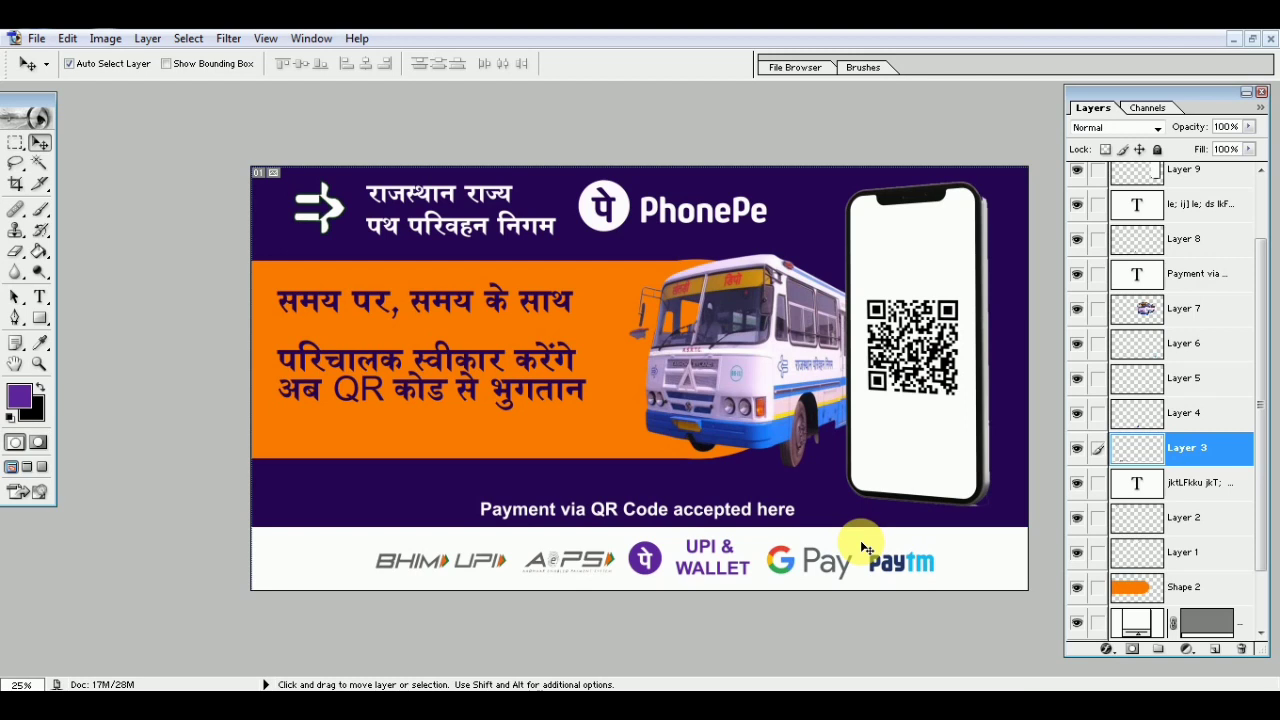
Review the finished PhonePe bus-payment QR banner, then close it without saving changes
key(alt)
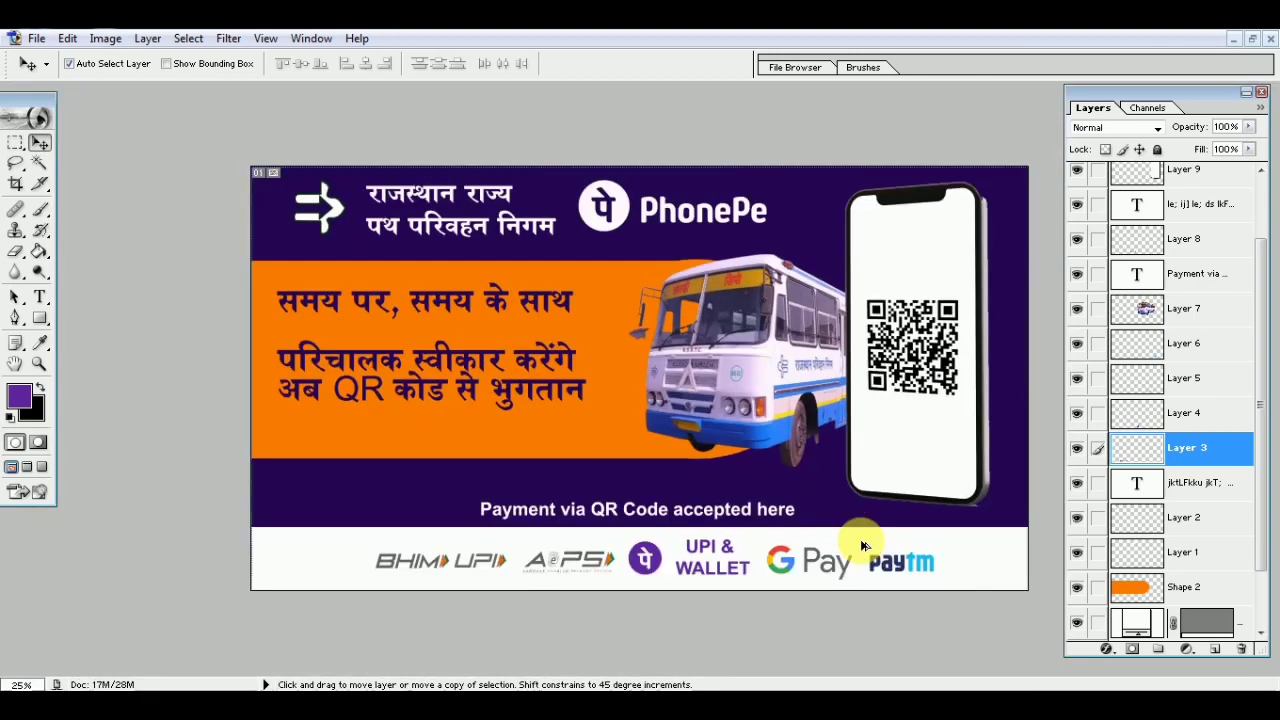
scroll(863, 545, down, 3)
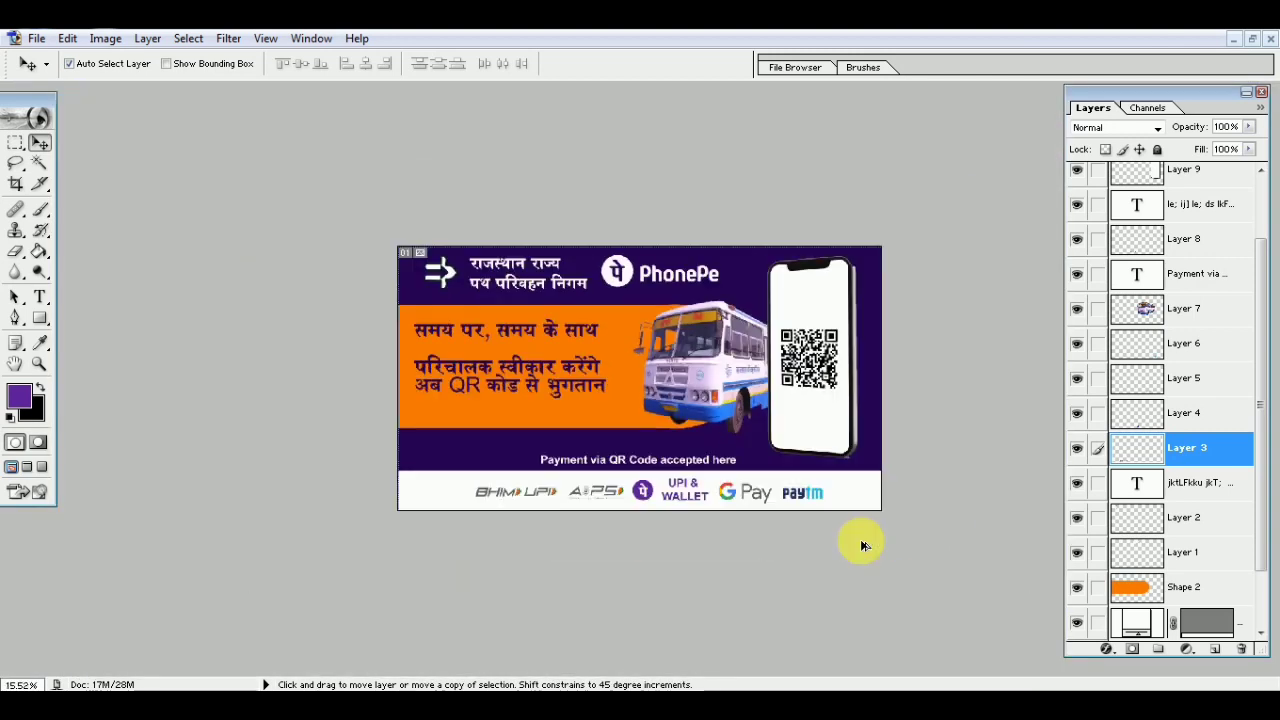
scroll(863, 545, up, 2)
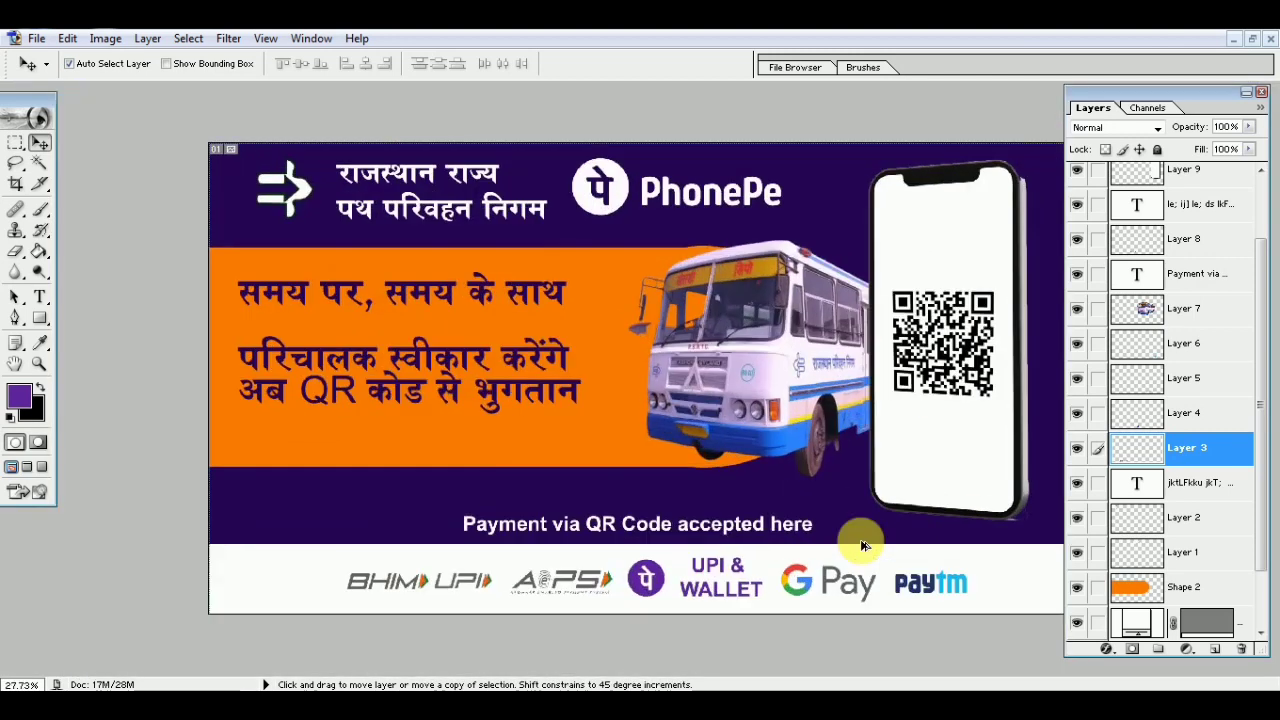
scroll(863, 545, up, 1)
scroll(863, 545, down, 1)
scroll(863, 545, down, 2)
scroll(863, 545, up, 2)
scroll(863, 545, down, 1)
scroll(863, 545, up, 1)
scroll(863, 545, up, 1)
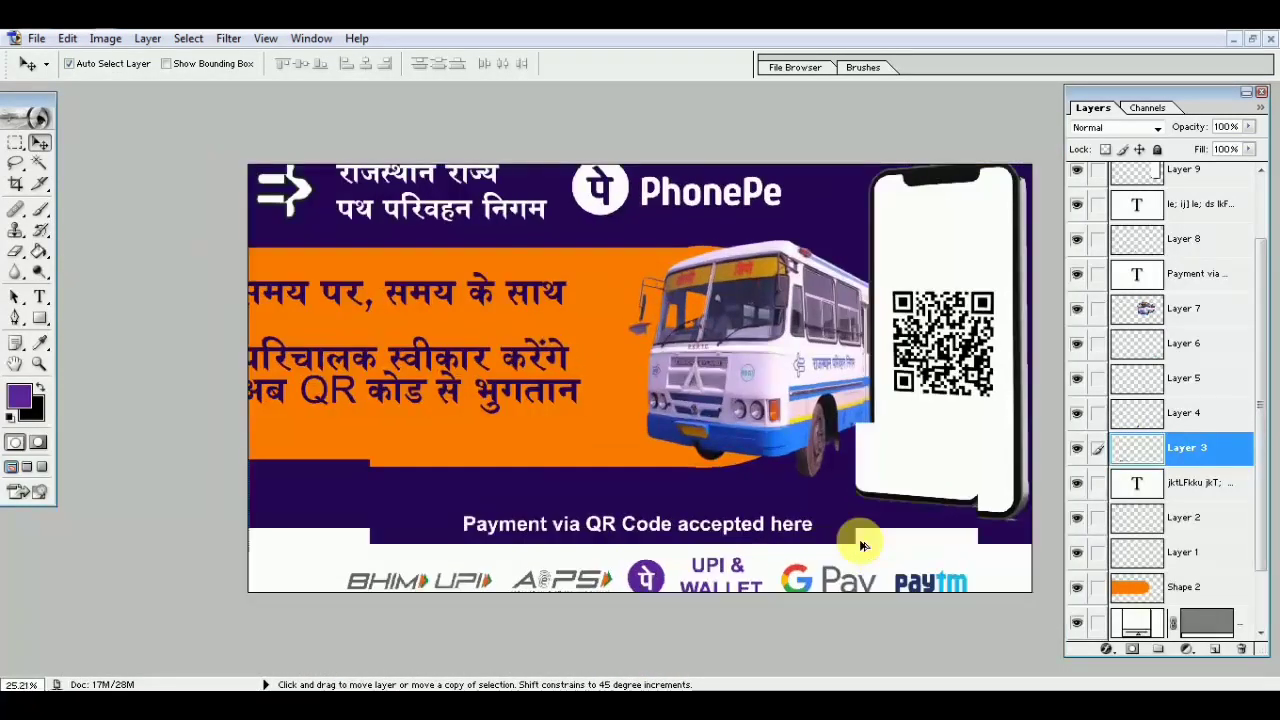
scroll(863, 545, down, 2)
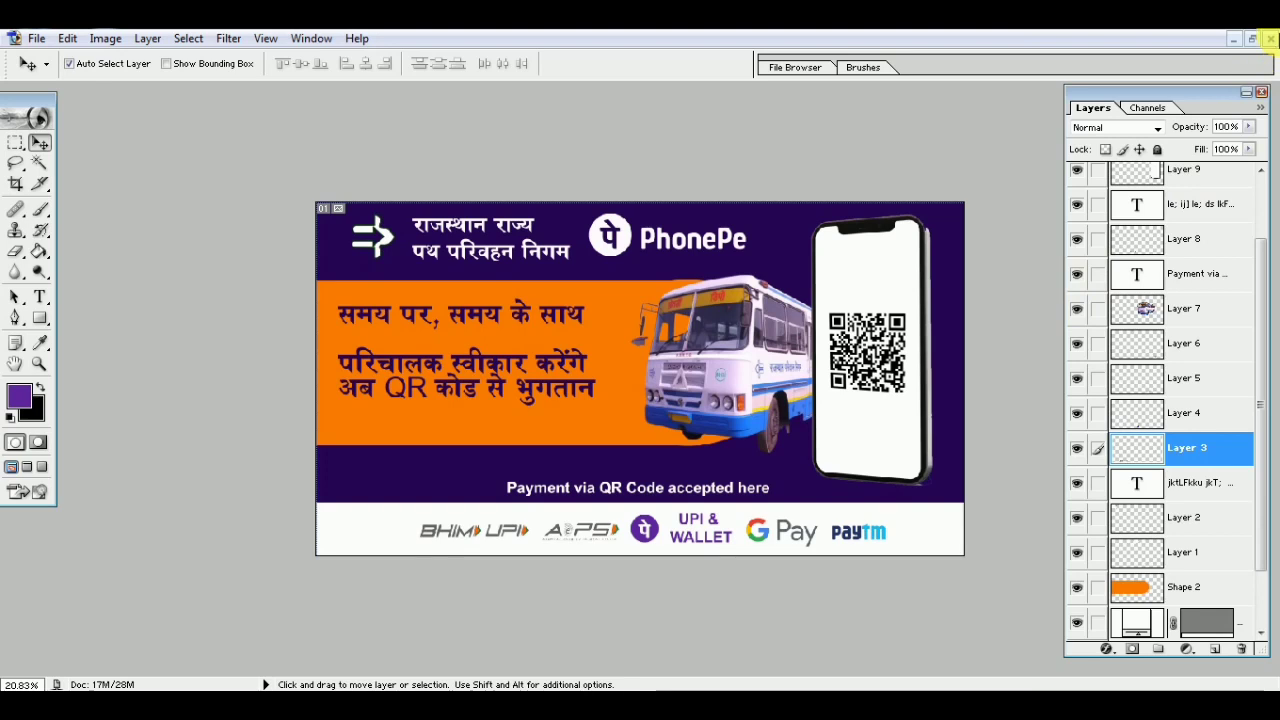
click(1272, 42)
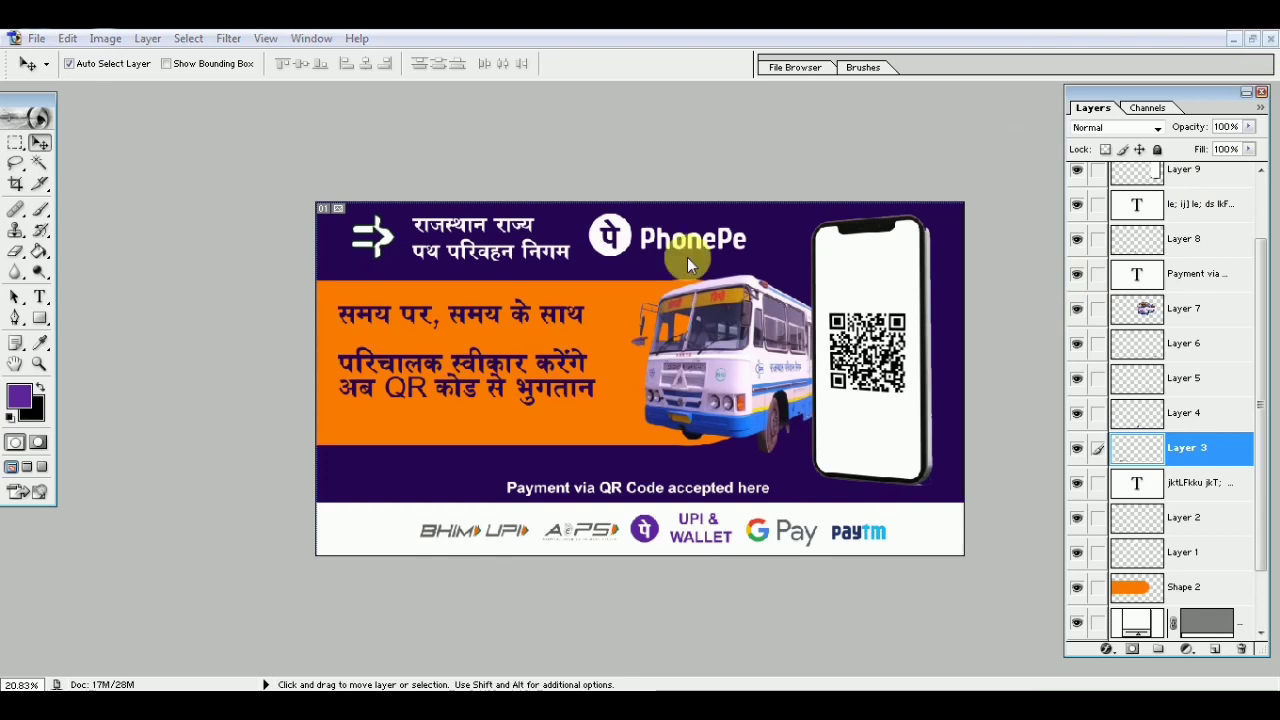
click(672, 287)
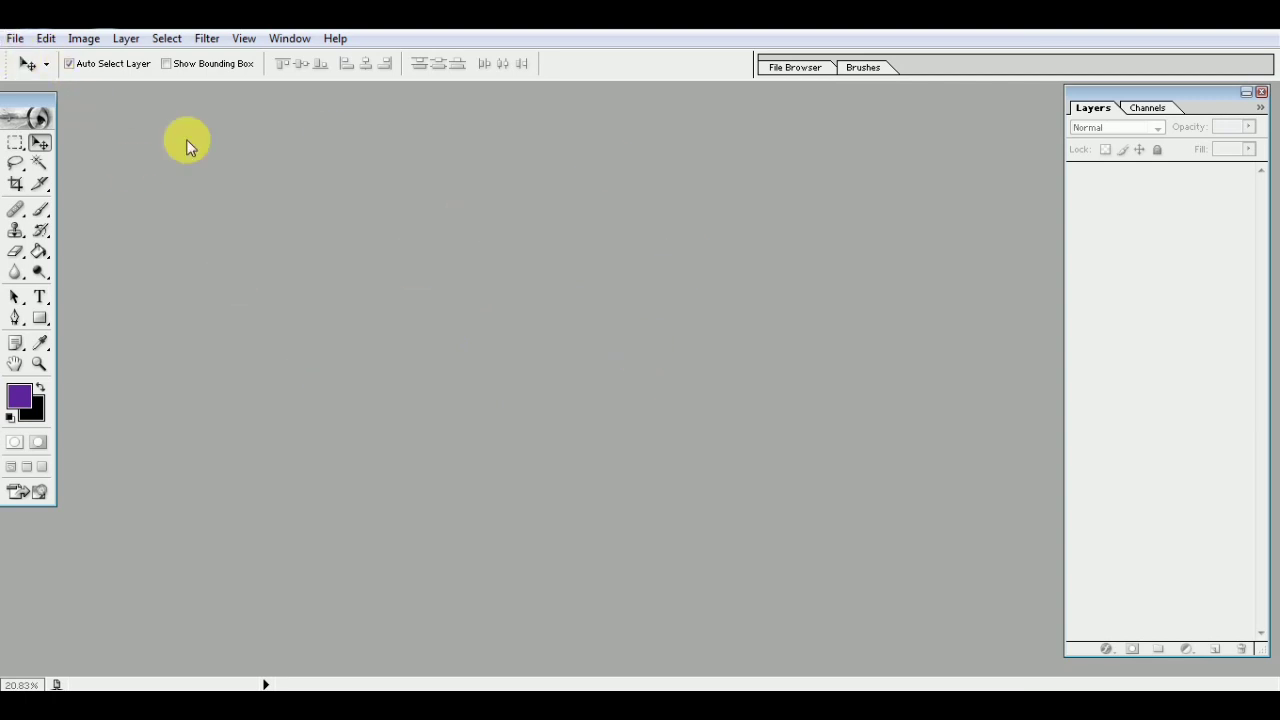
Create a new 11 × 6 inch, 300 ppi RGB Color document with White contents
click(15, 38)
click(40, 57)
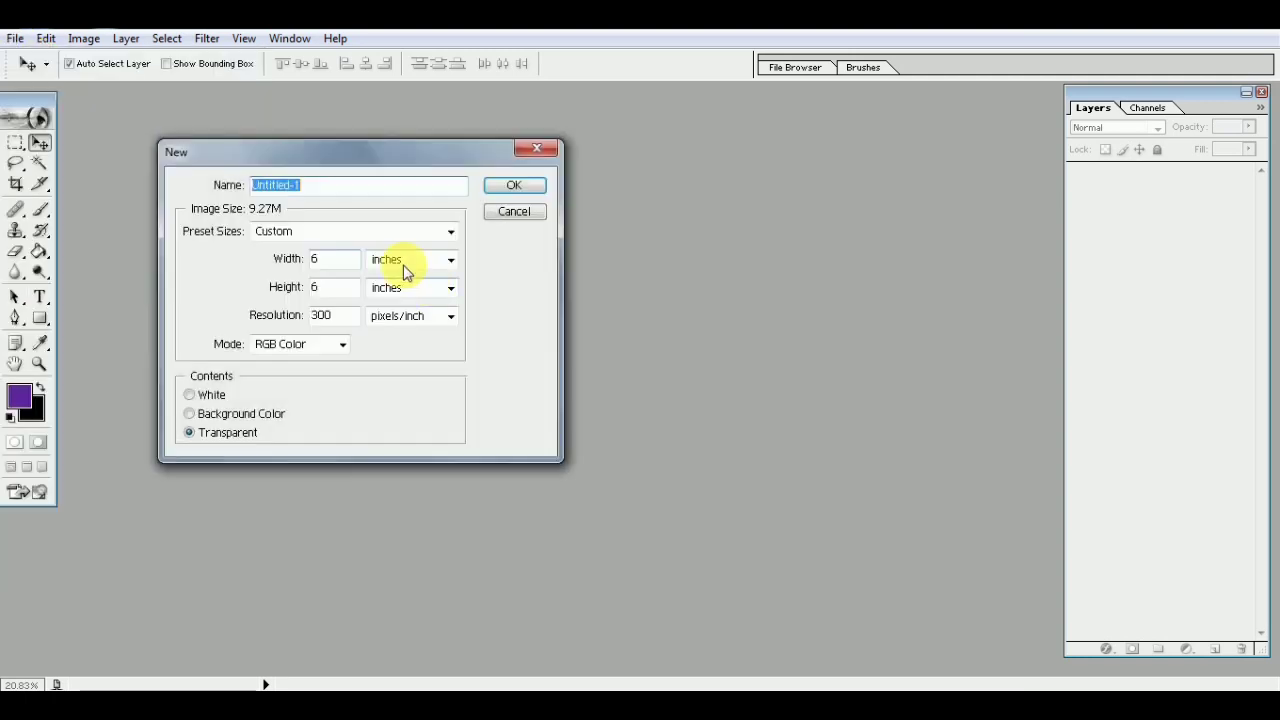
double_click(314, 258)
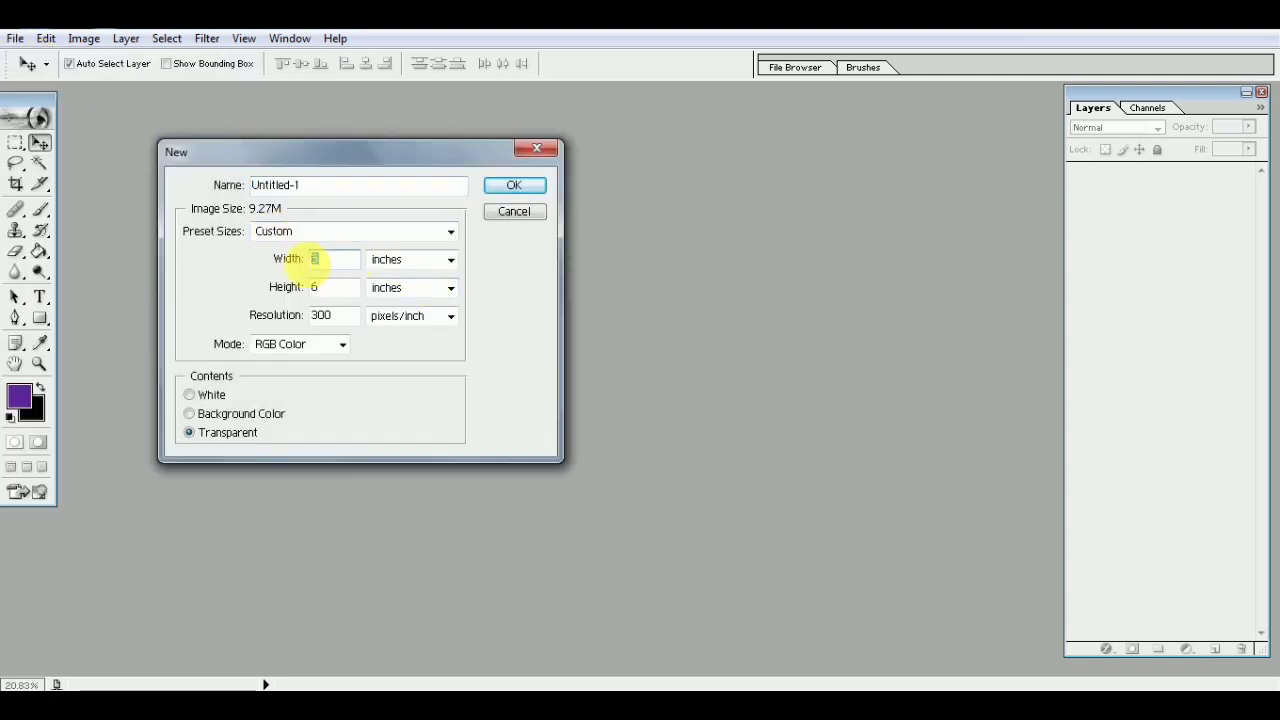
text(11)
click(345, 347)
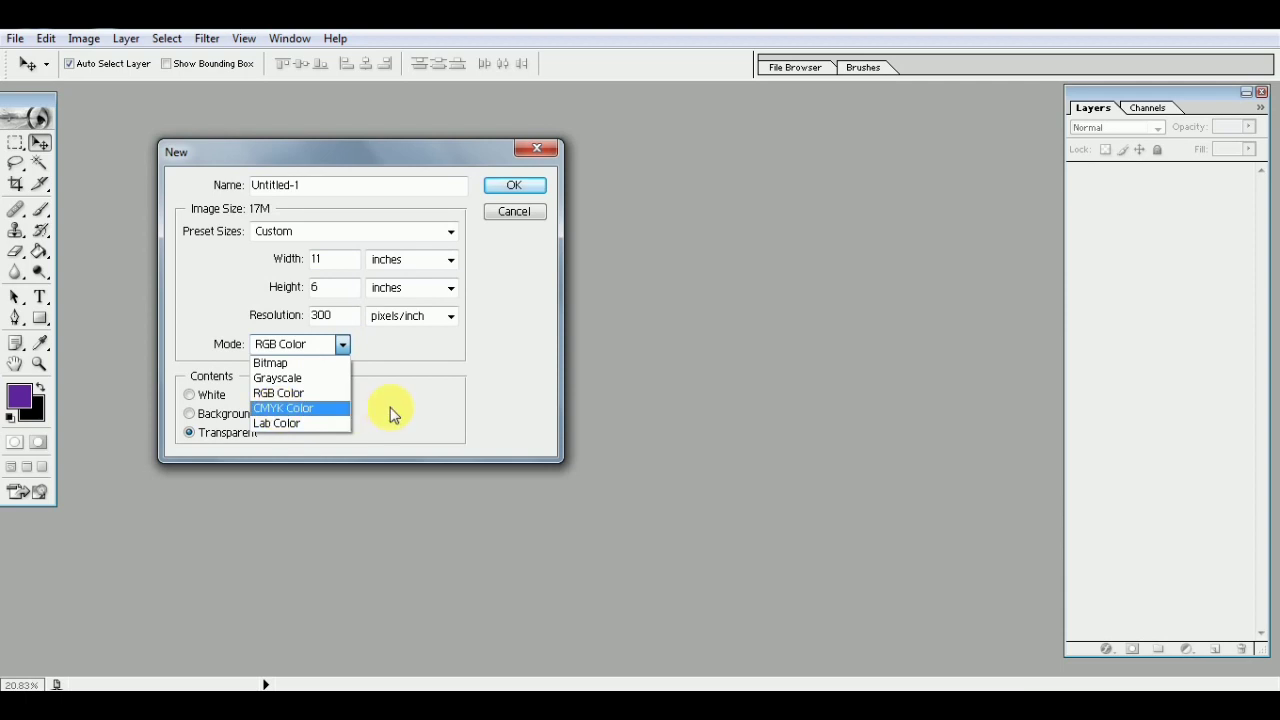
click(390, 373)
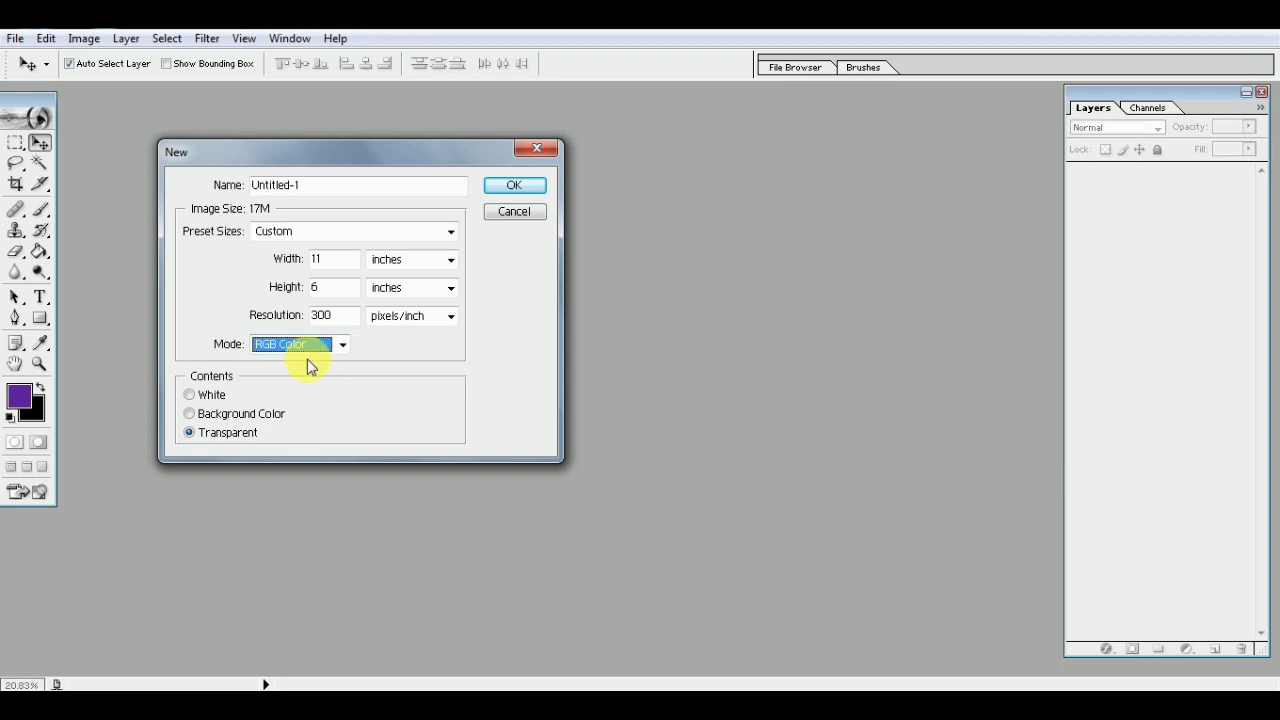
click(190, 395)
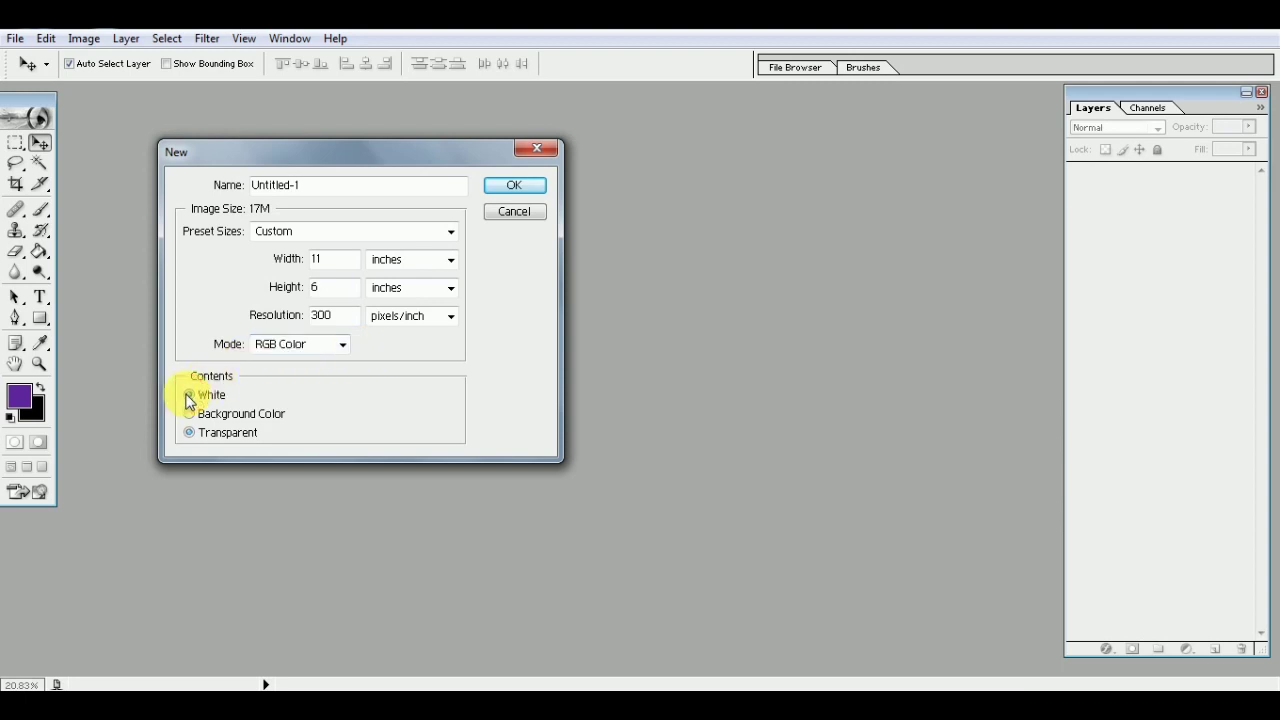
click(519, 190)
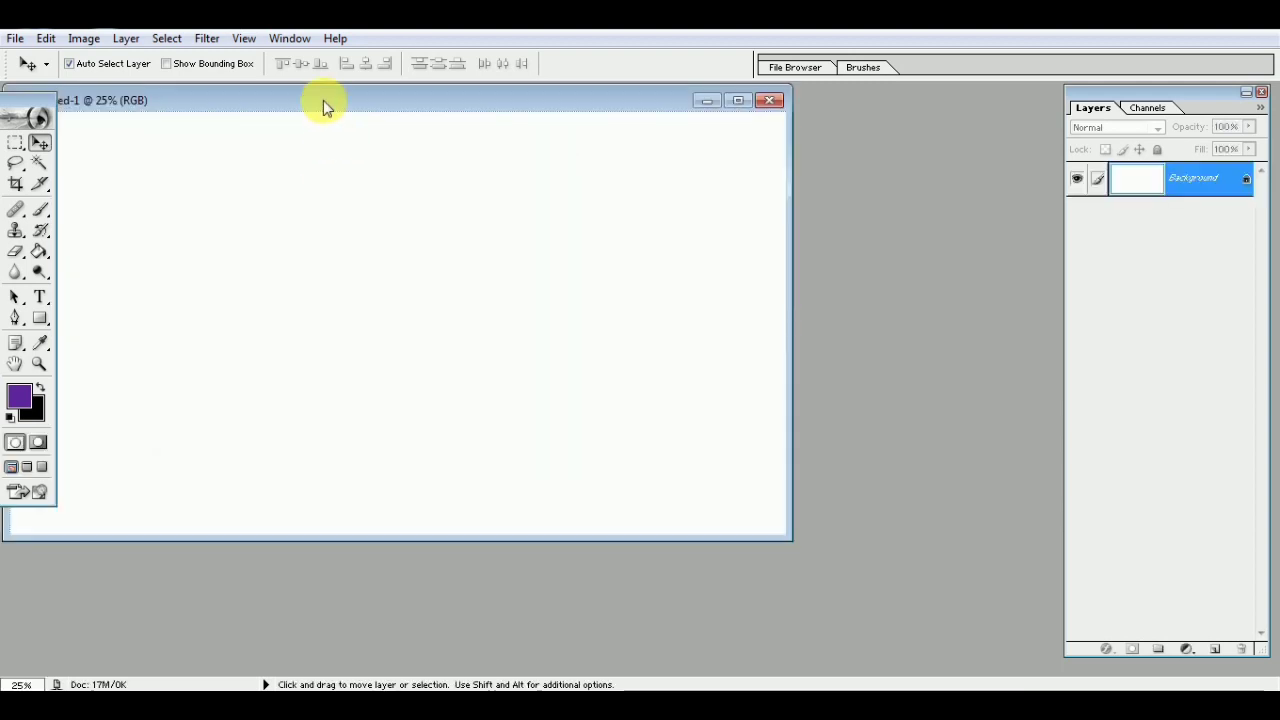
Reposition and enlarge the new document window around the canvas
drag(323, 100, 401, 108)
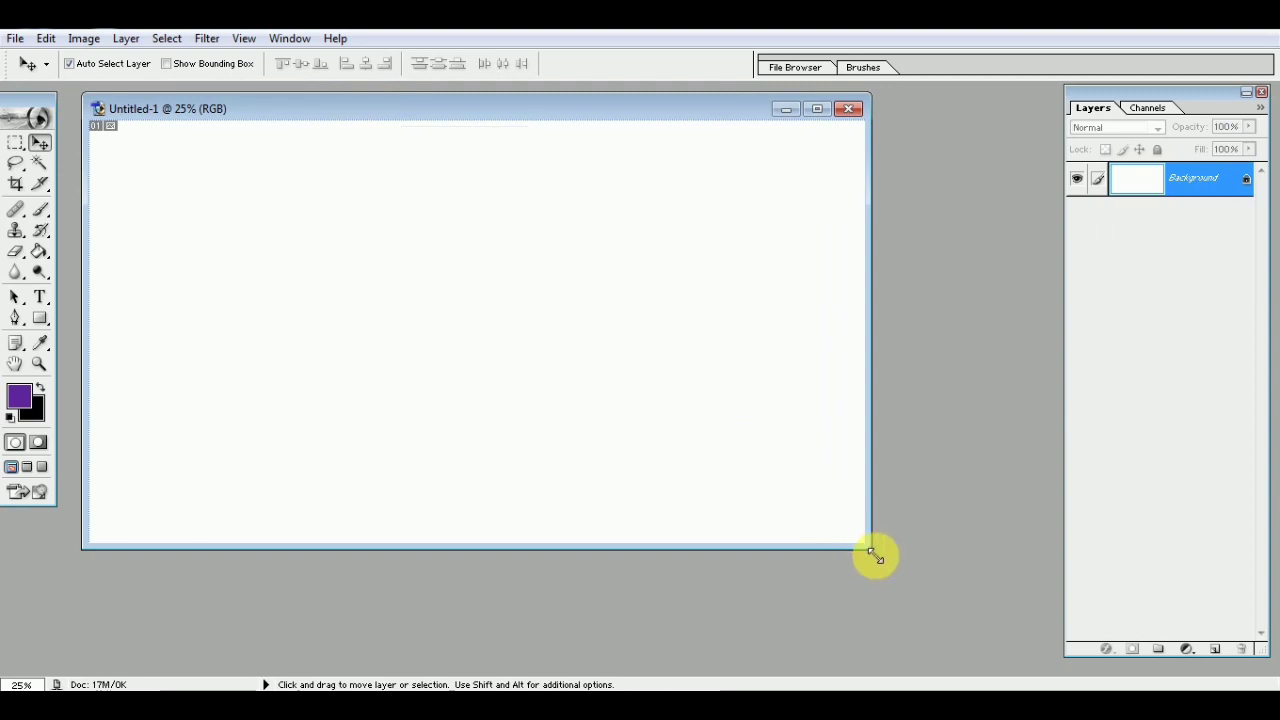
drag(871, 549, 912, 570)
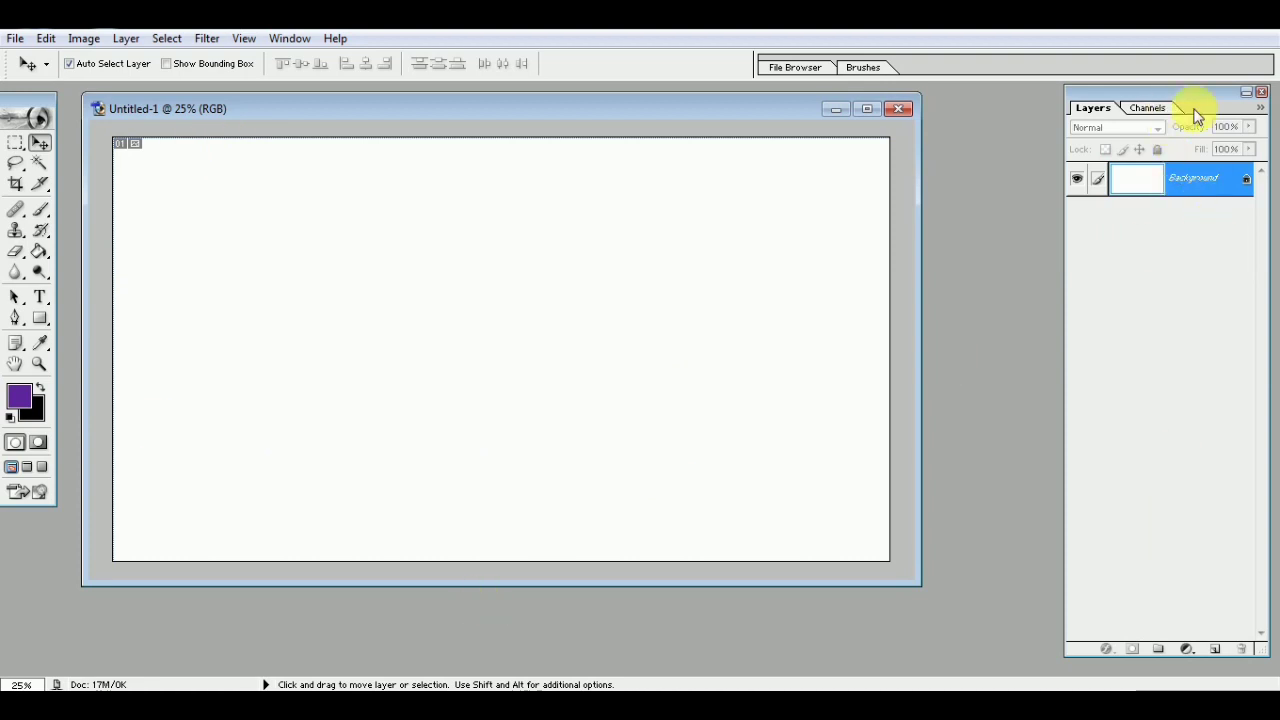
click(293, 40)
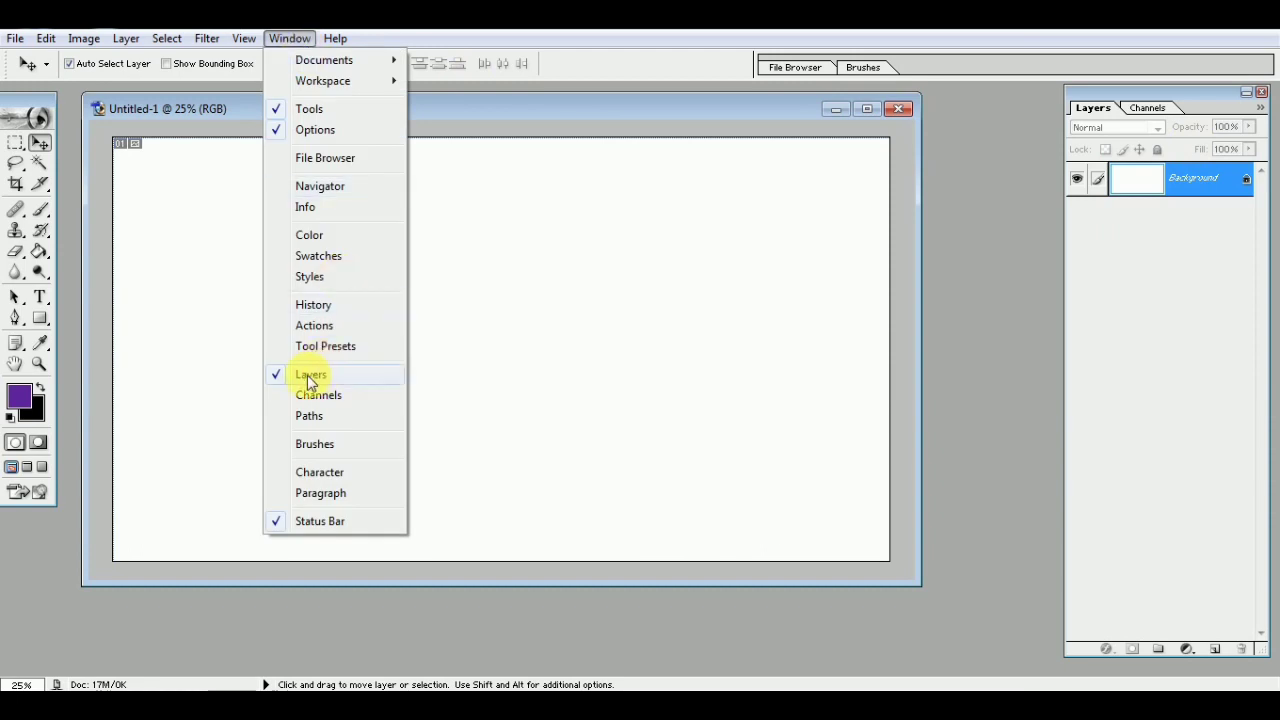
click(780, 396)
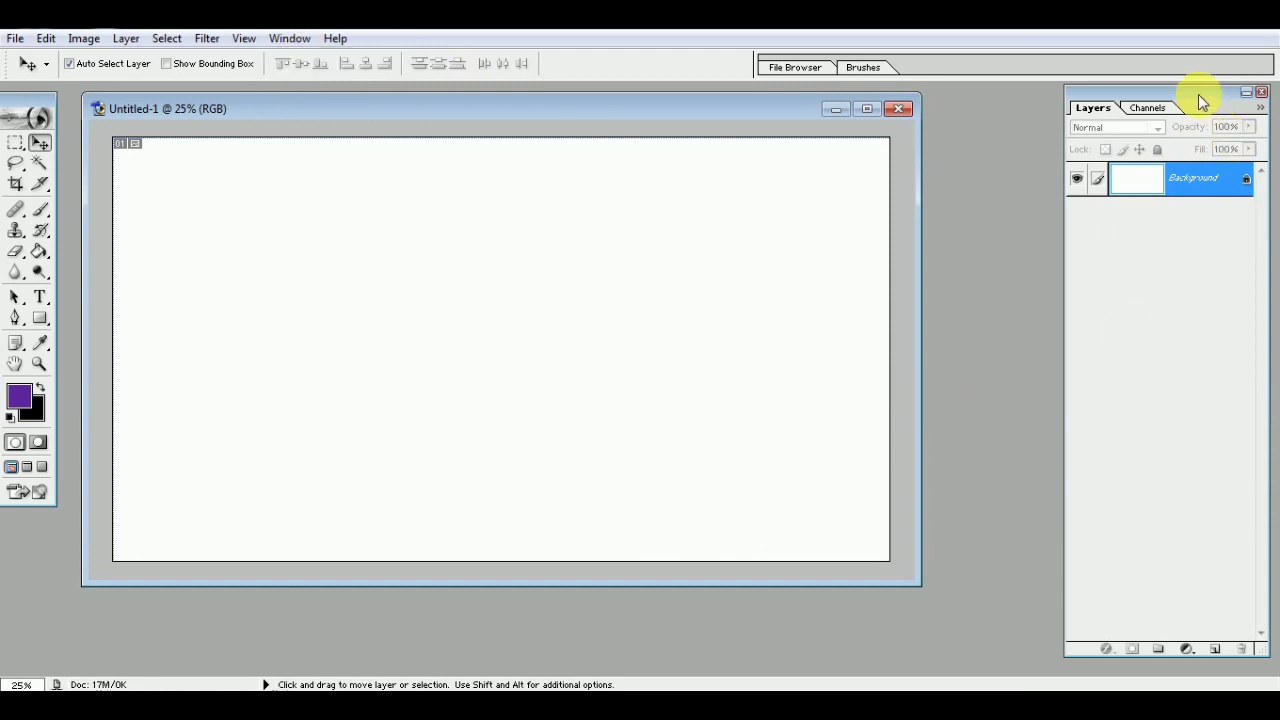
Add a #5F259E purple Solid Color fill layer covering the canvas
click(1188, 649)
click(1148, 346)
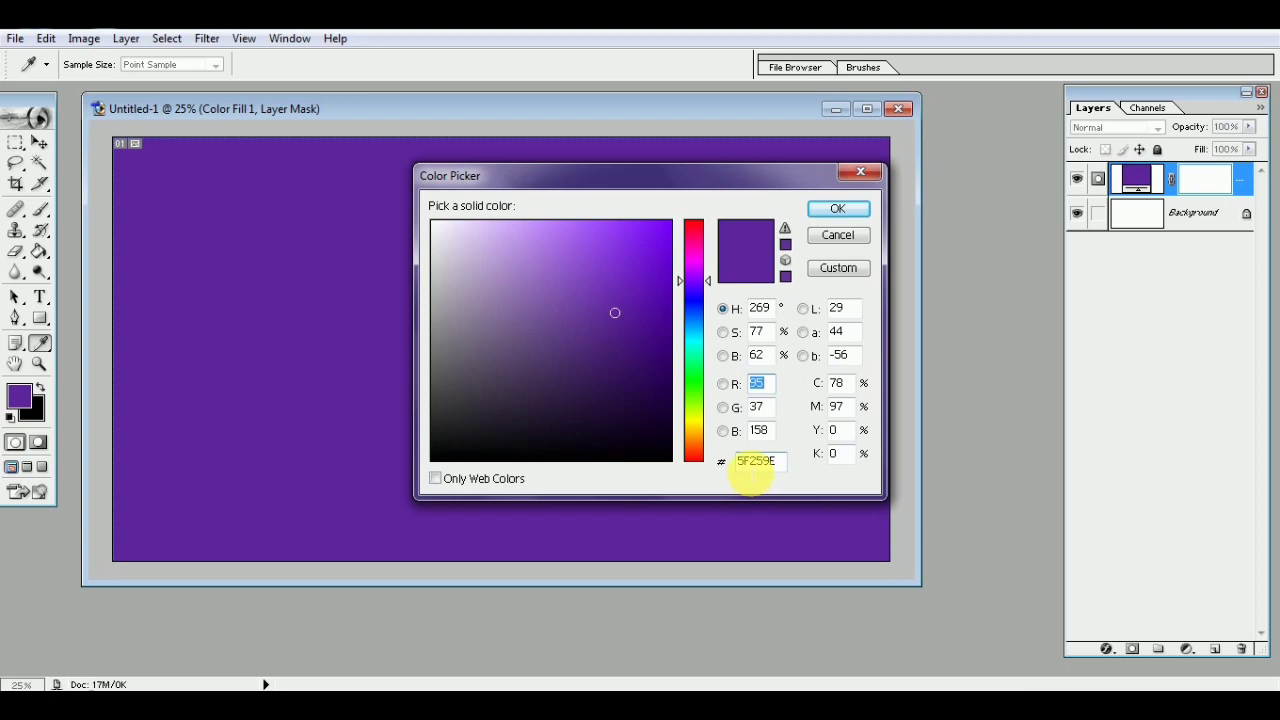
click(838, 210)
key(v)
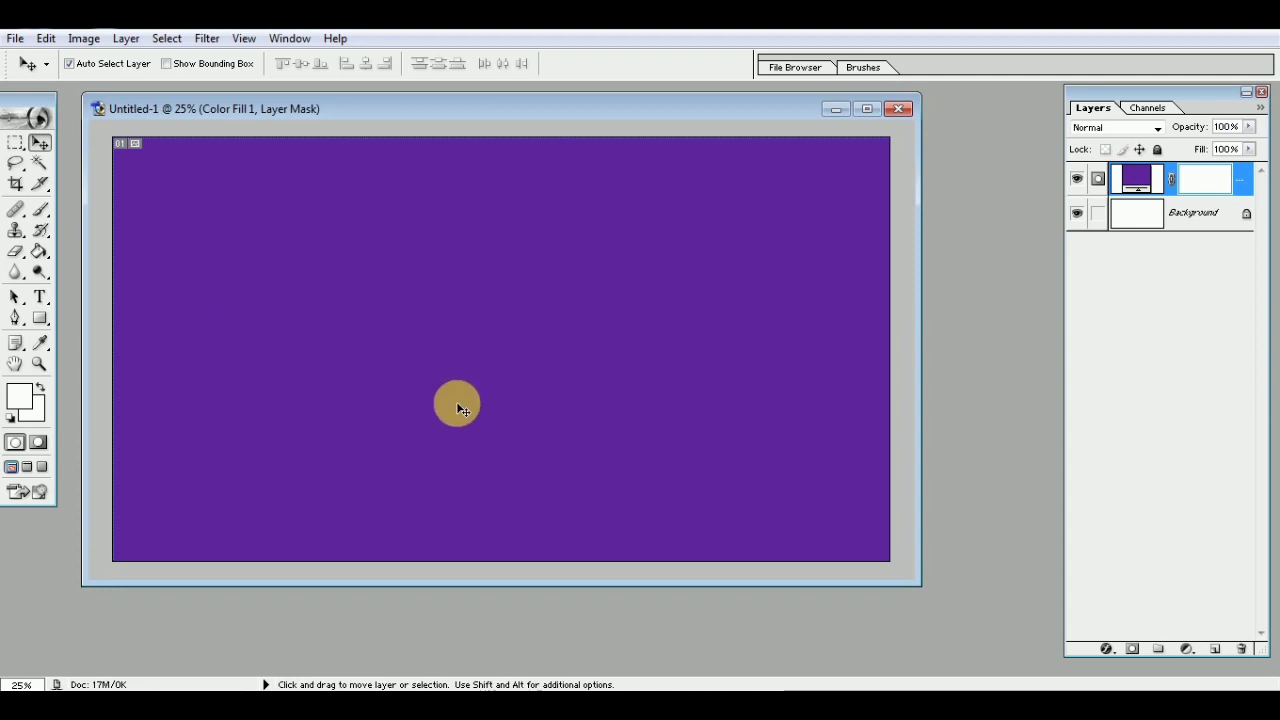
Draw a rectangle band across the left of the canvas coloured #FA7C01
click(42, 320)
drag(148, 292, 553, 415)
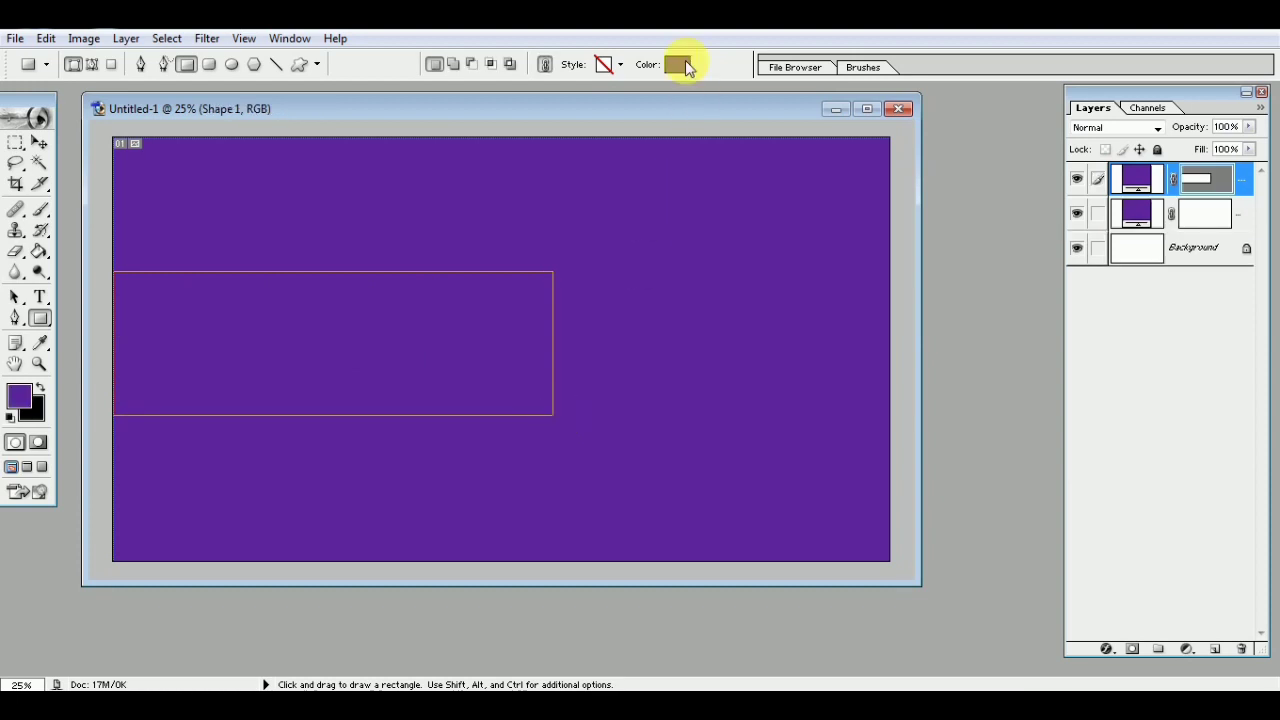
click(679, 64)
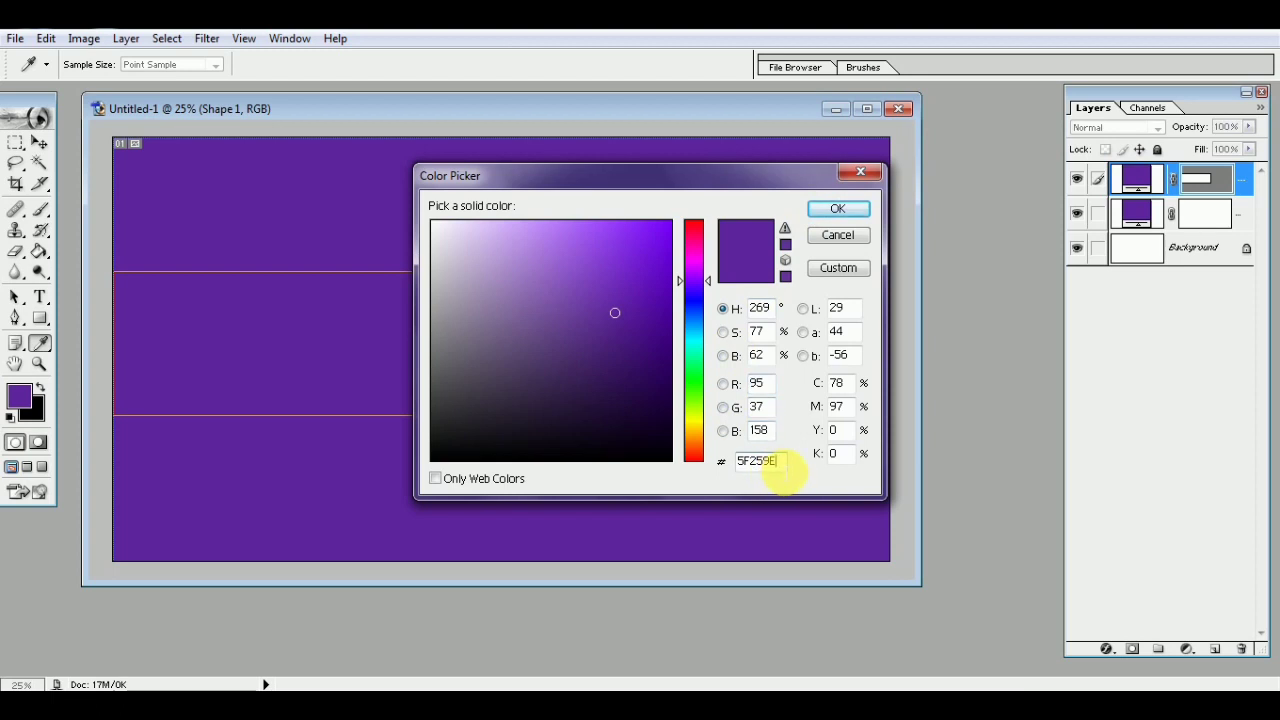
key(BackSpace)
key(BackSpace)
key(BackSpace)
key(BackSpace)
key(BackSpace)
key(BackSpace)
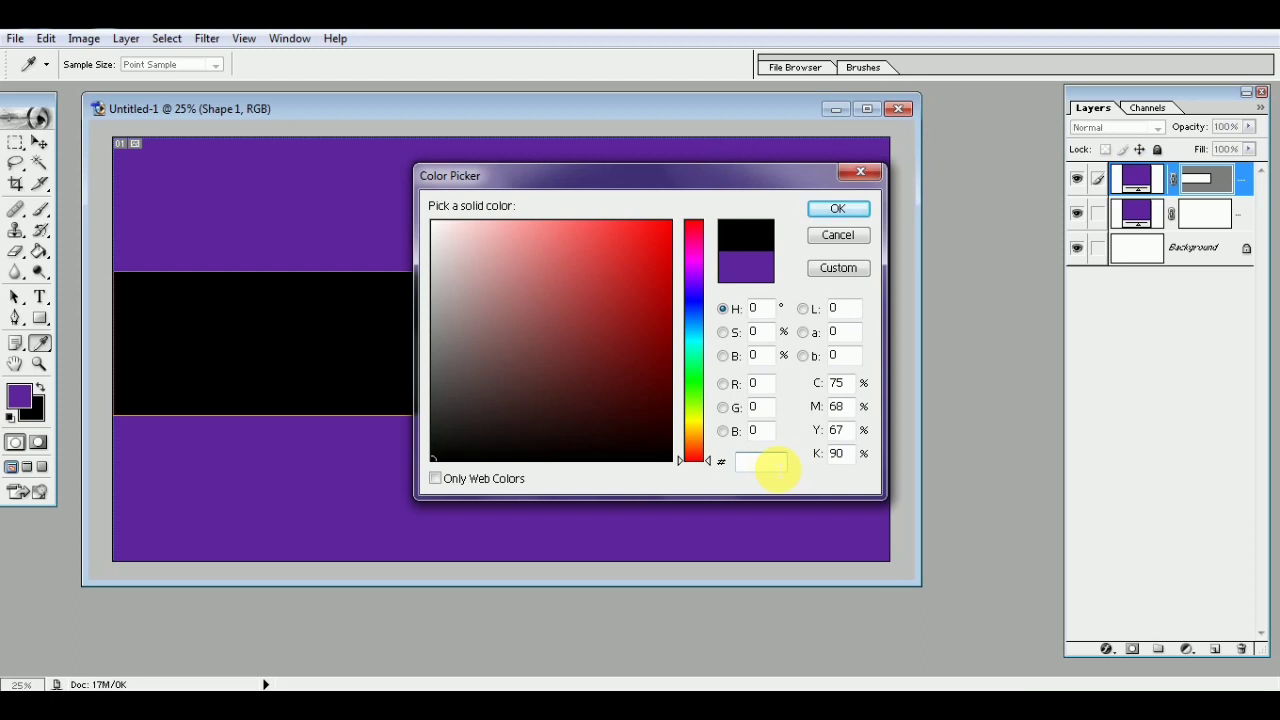
text(F)
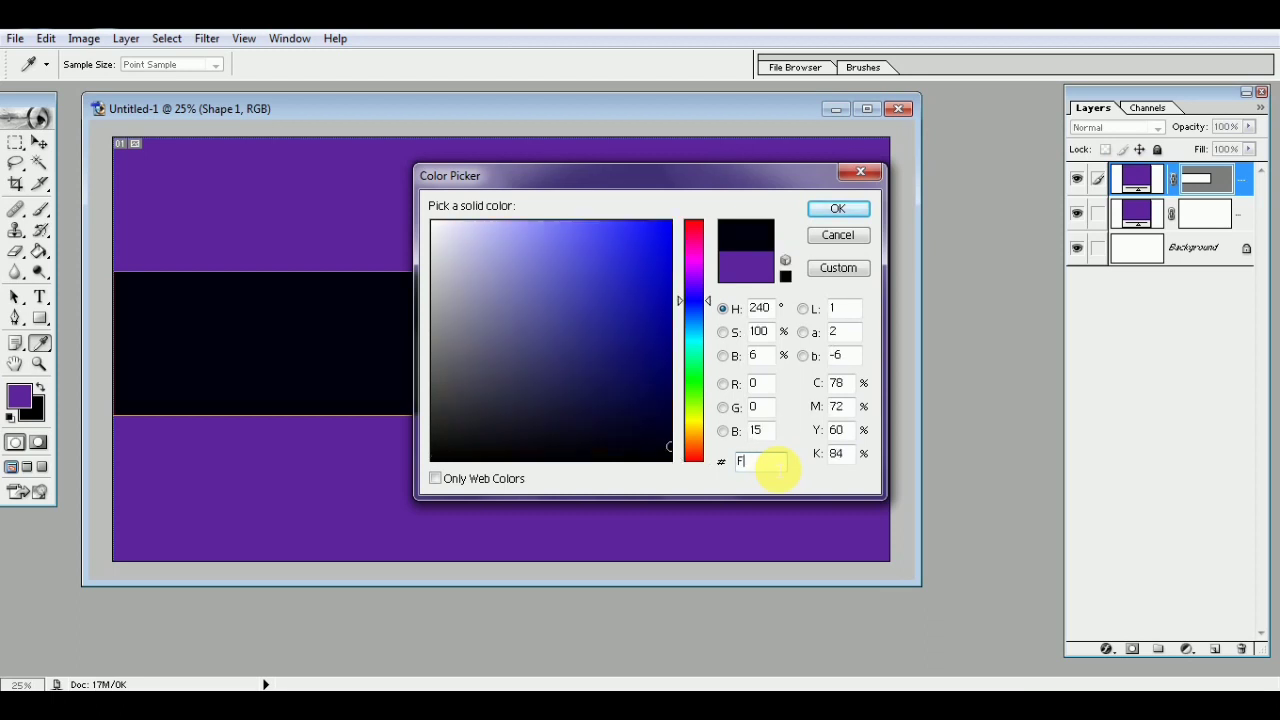
text(A7)
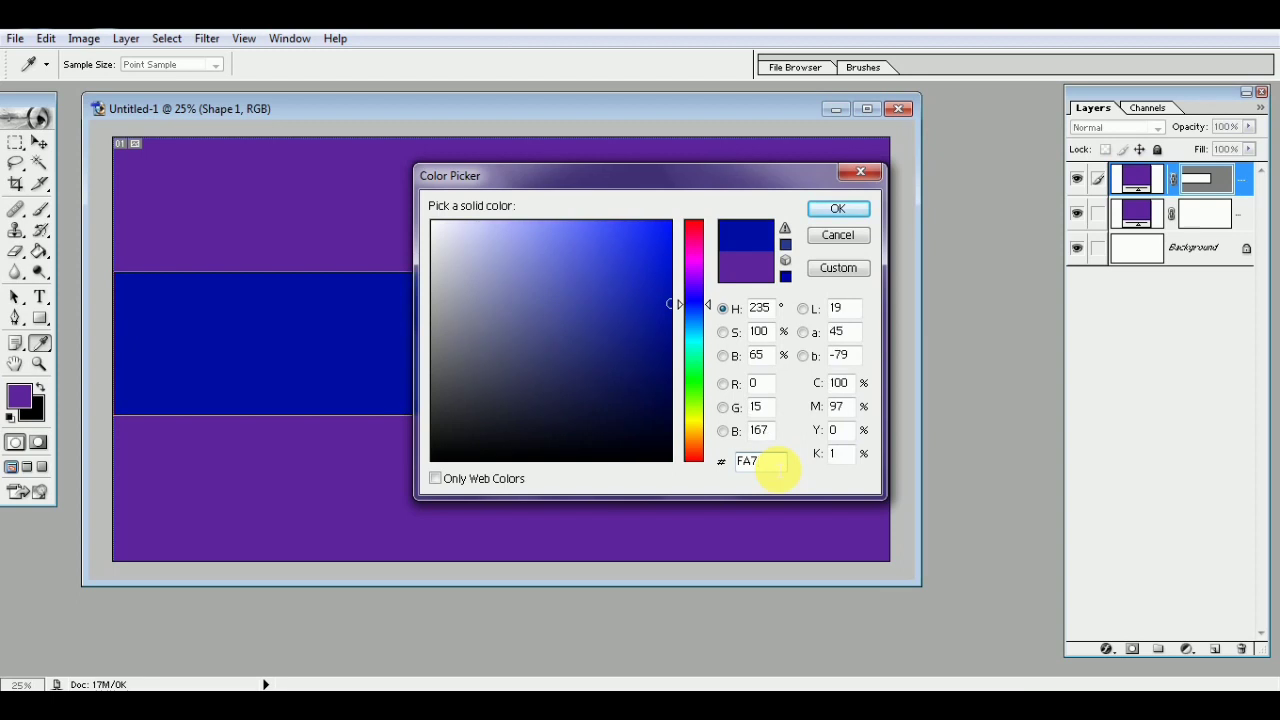
text(C01)
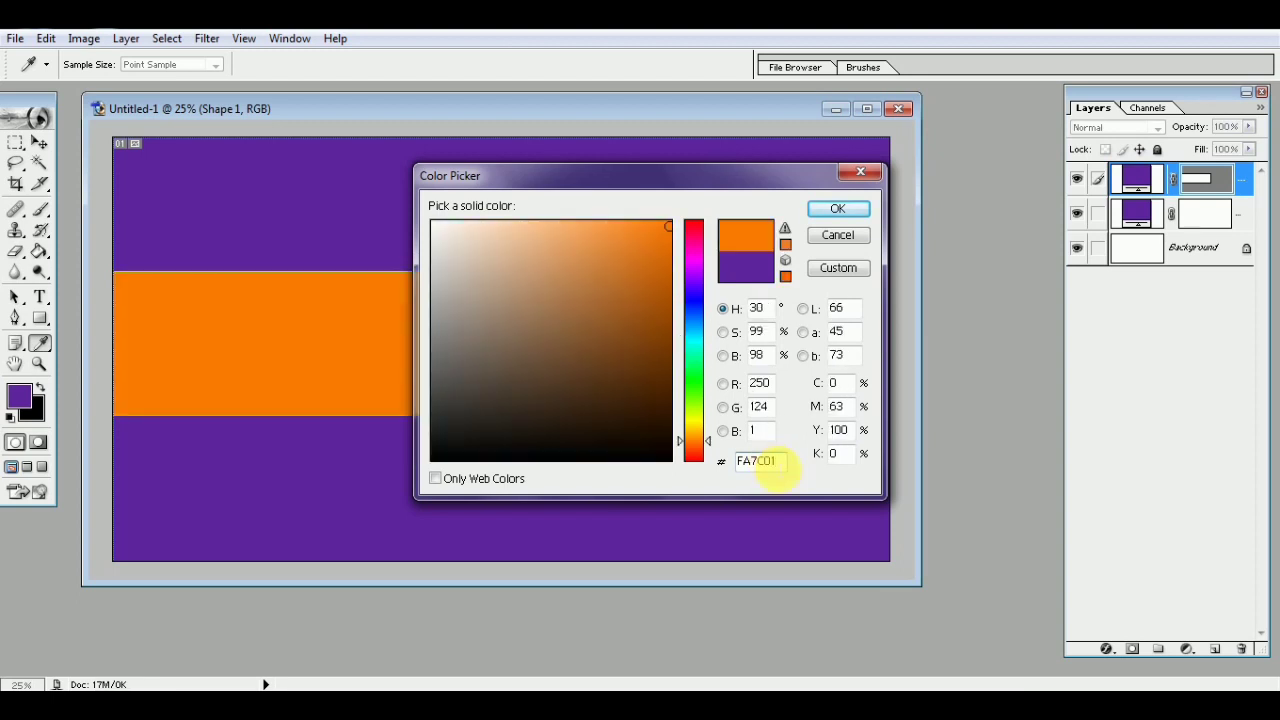
click(831, 209)
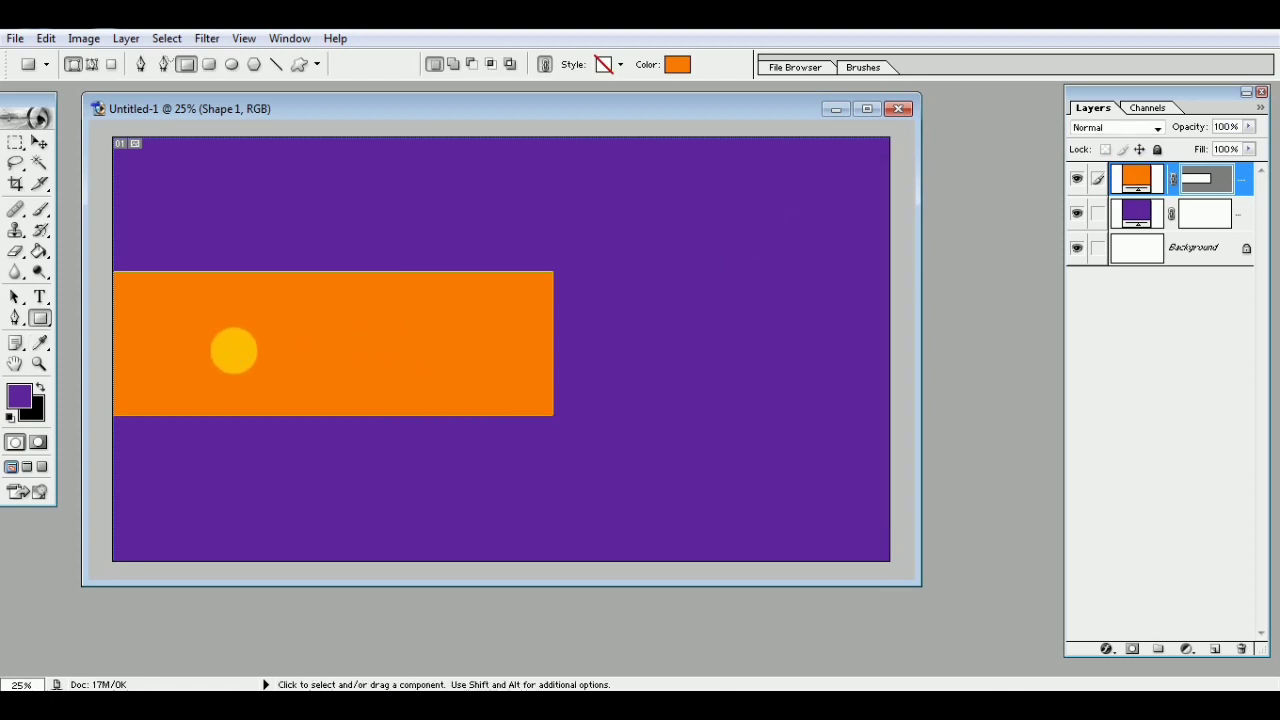
Nudge the orange rectangle left and stretch its top edge upward to make it taller
key(ctrl+t)
key(Left)
key(Left)
click(738, 64)
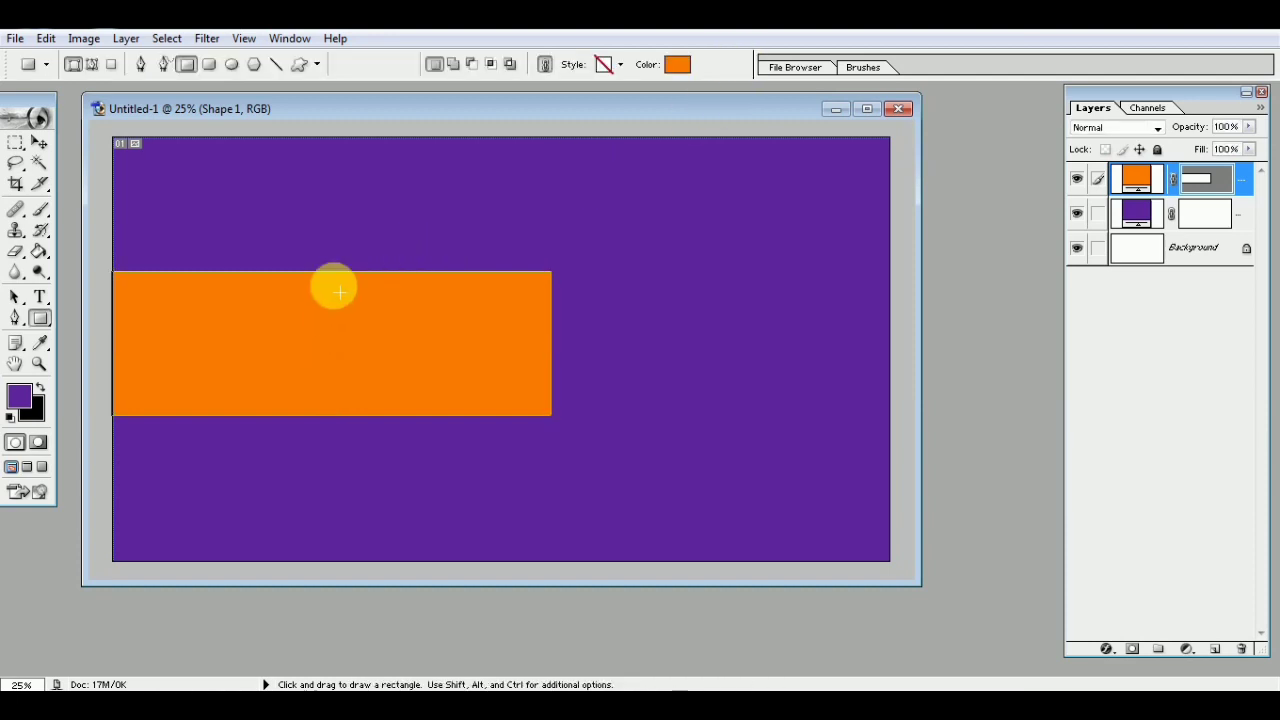
key(ctrl+t)
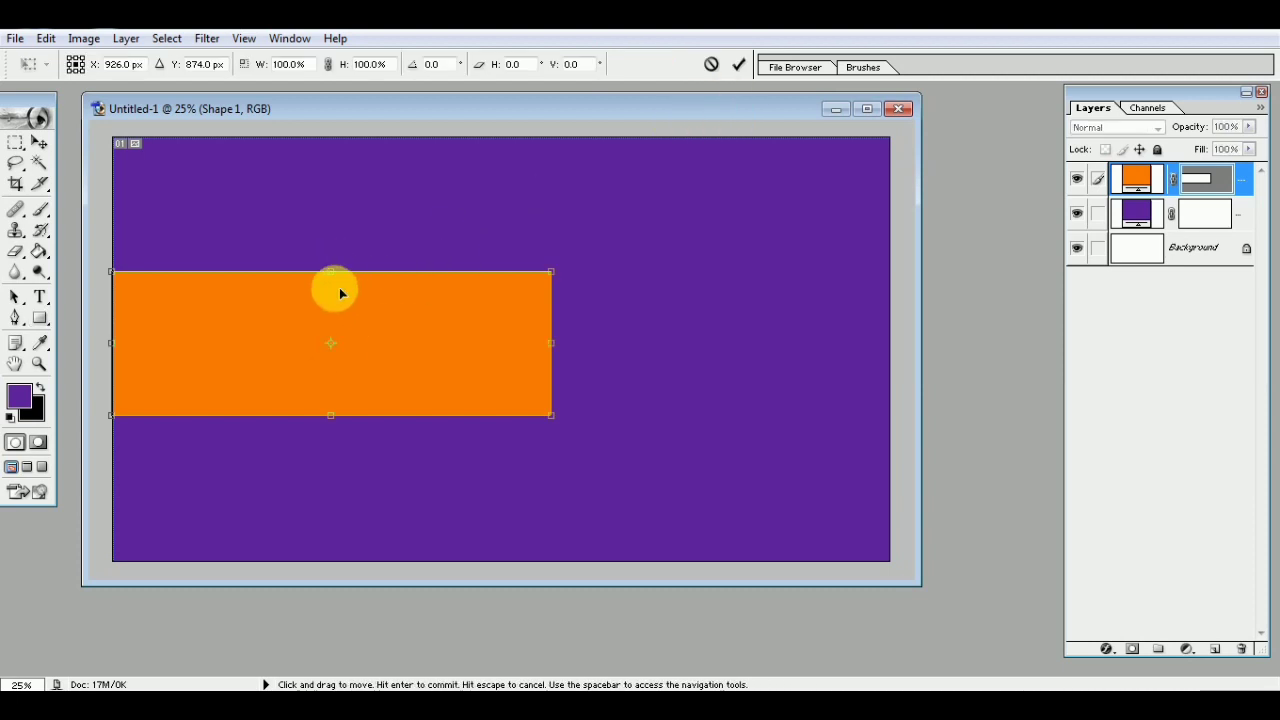
drag(331, 272, 339, 247)
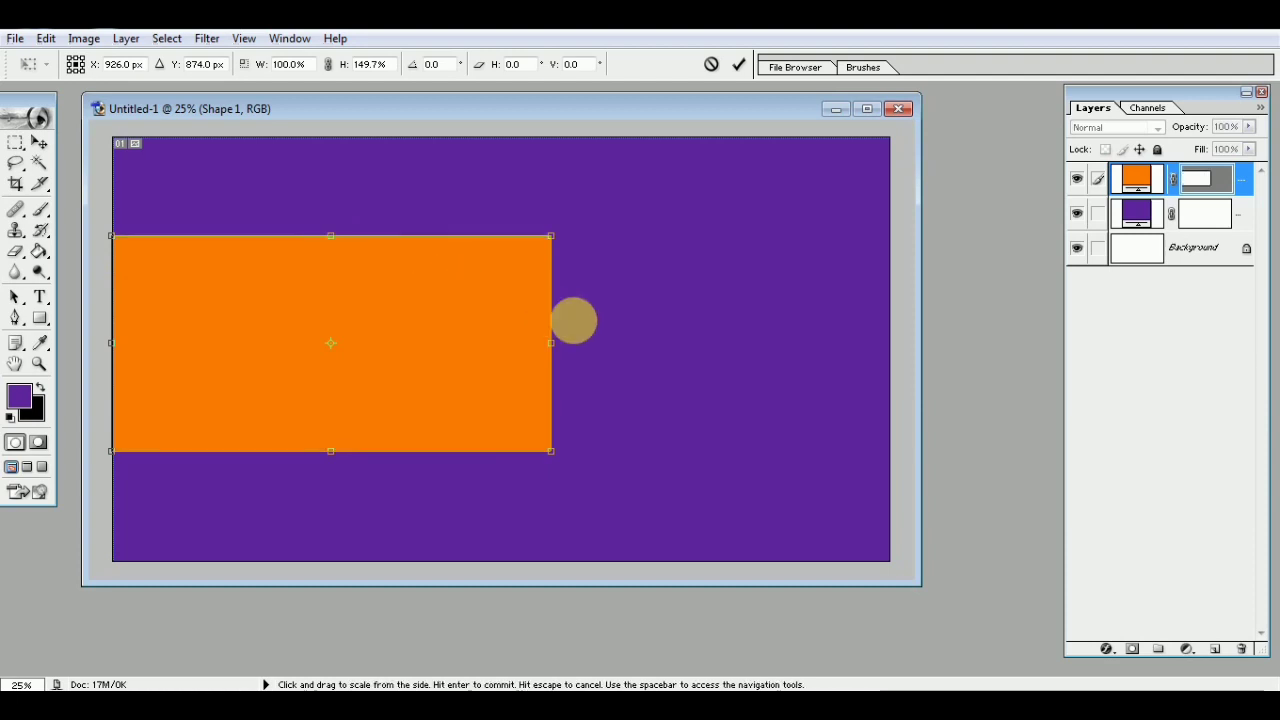
click(738, 64)
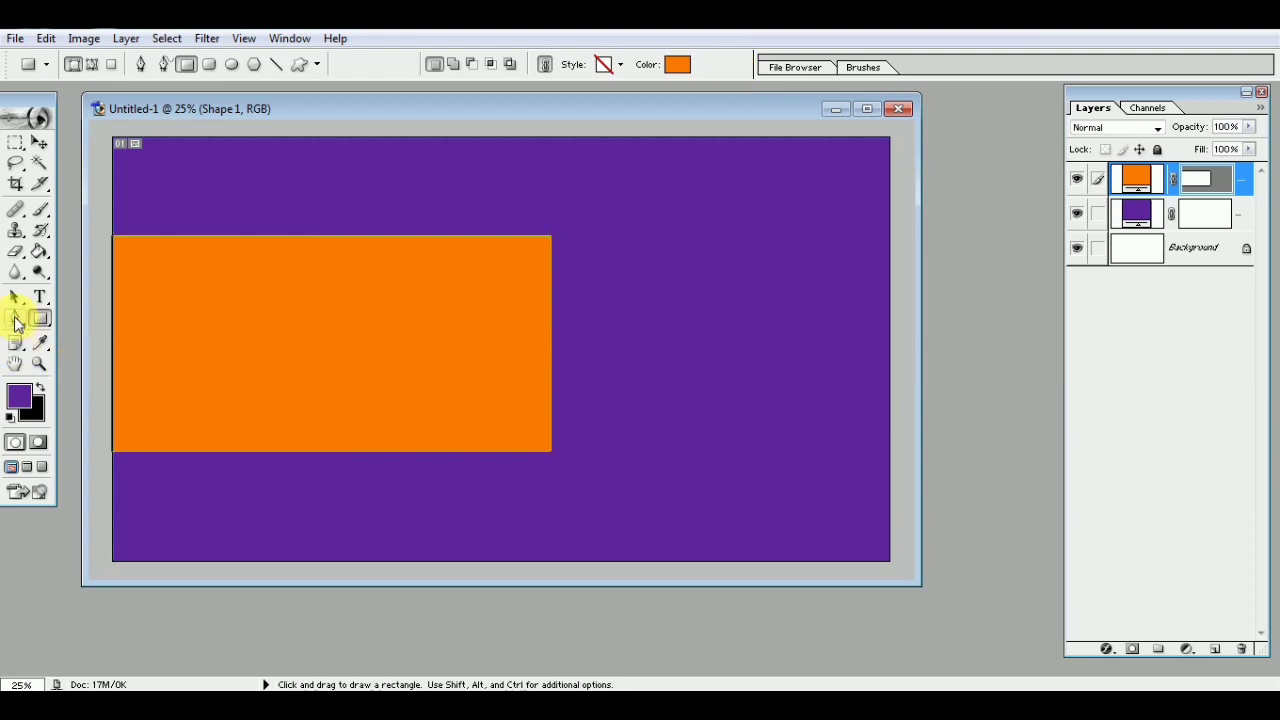
Add an anchor point on the band's right edge and pull it outward into a curve
click(16, 320)
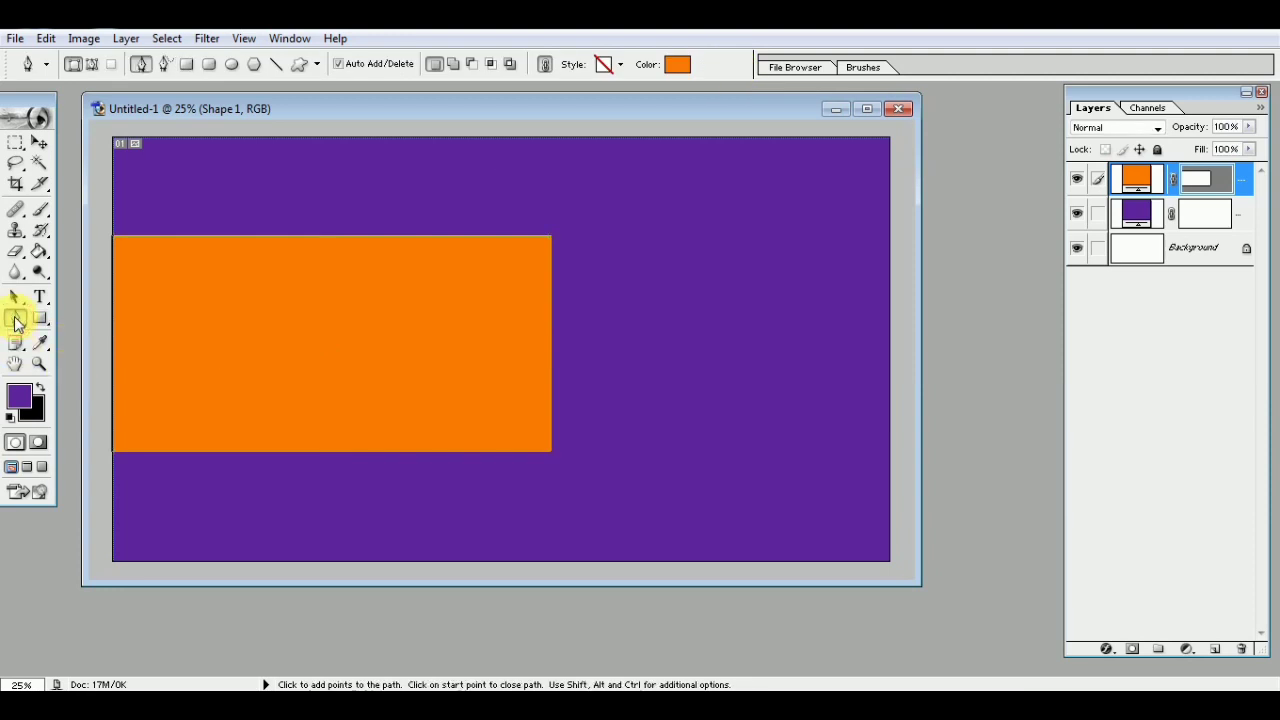
right_click(552, 329)
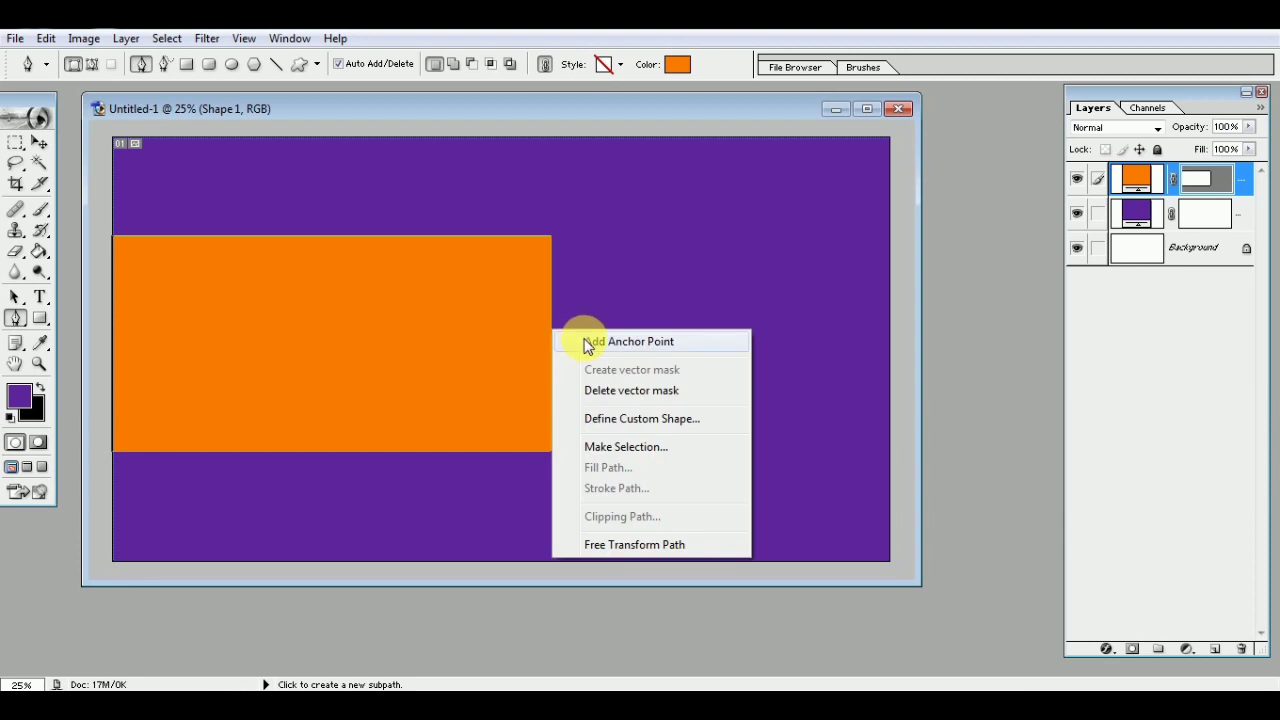
click(589, 343)
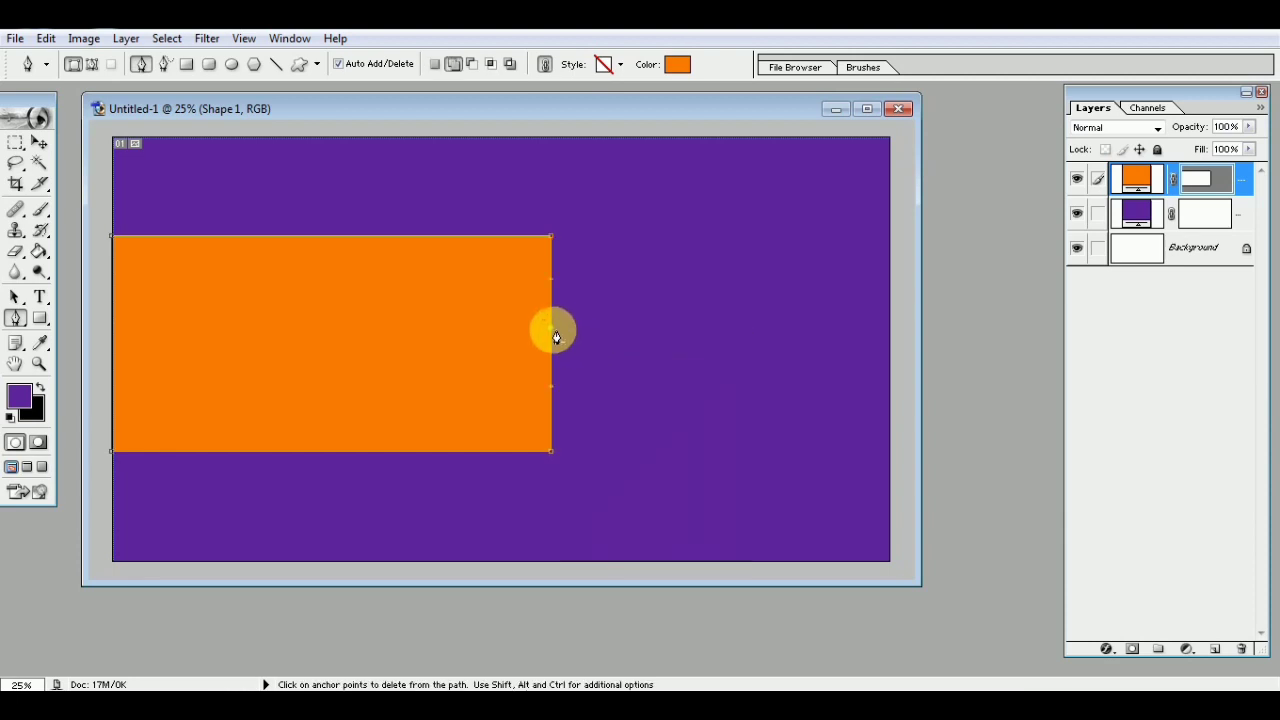
drag(553, 333, 605, 336)
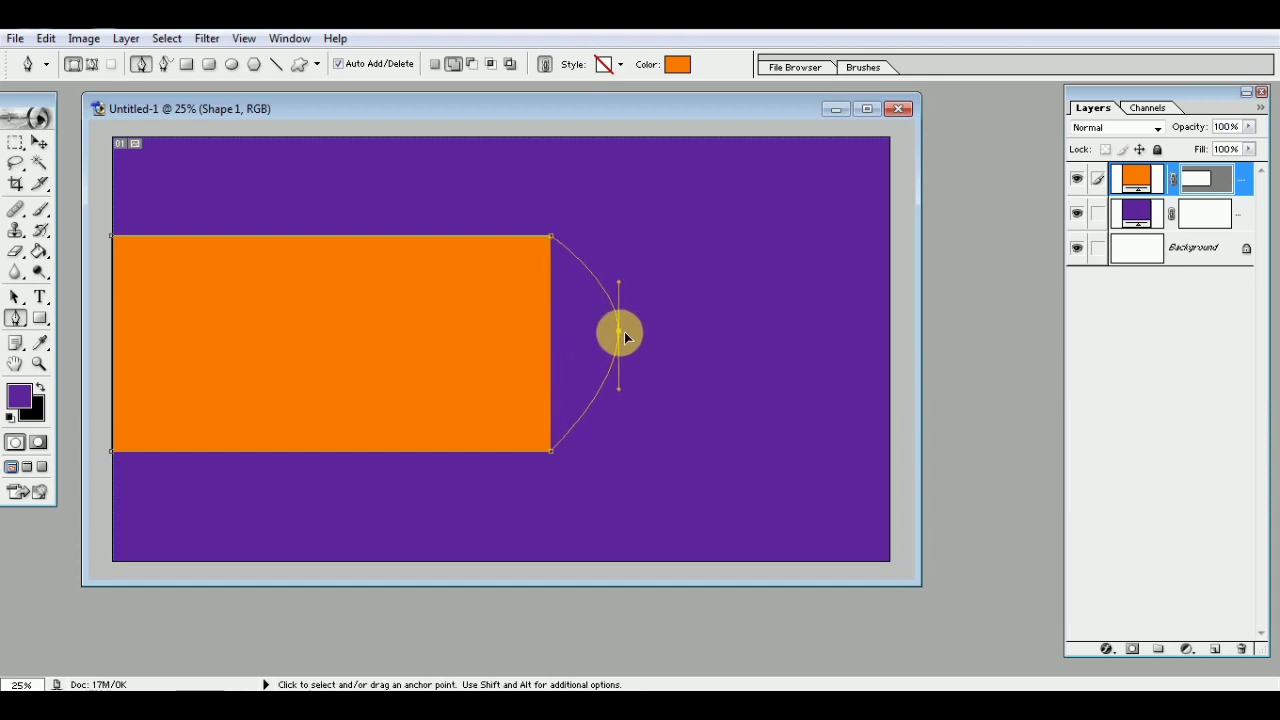
drag(605, 336, 650, 337)
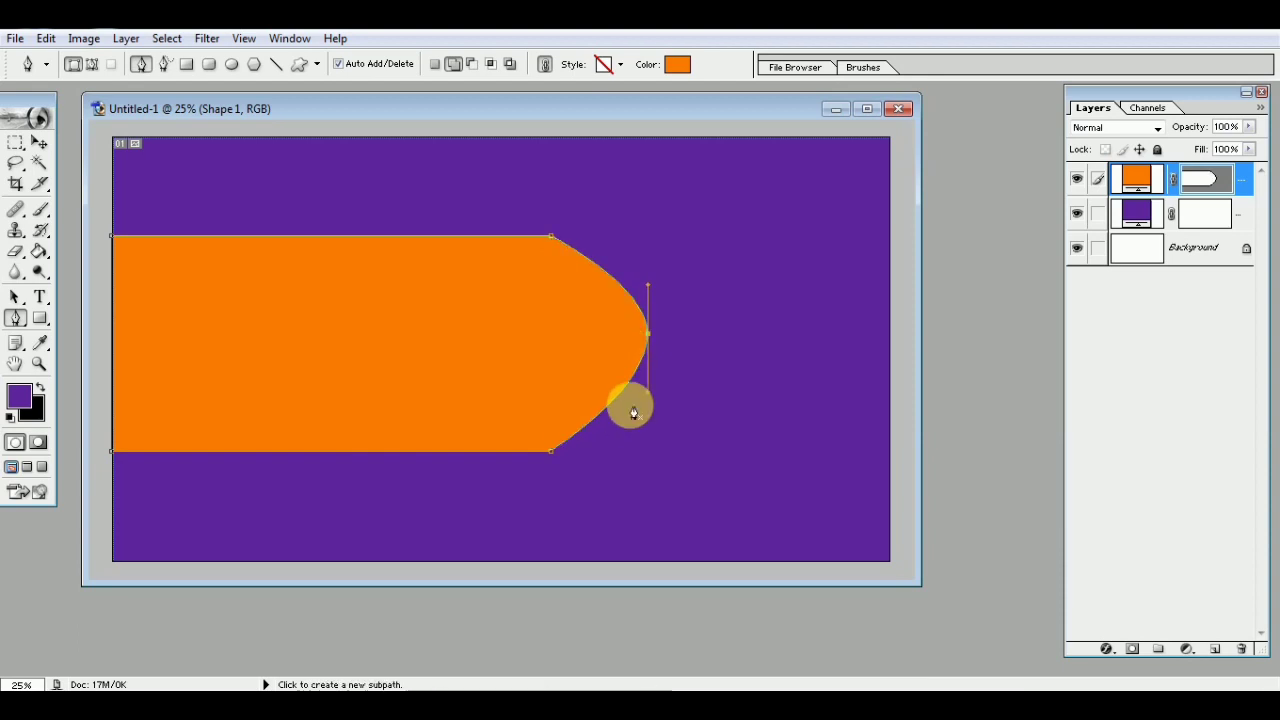
Adjust the upper and lower curve handles so the rounded end is smooth and even
drag(652, 400, 658, 420)
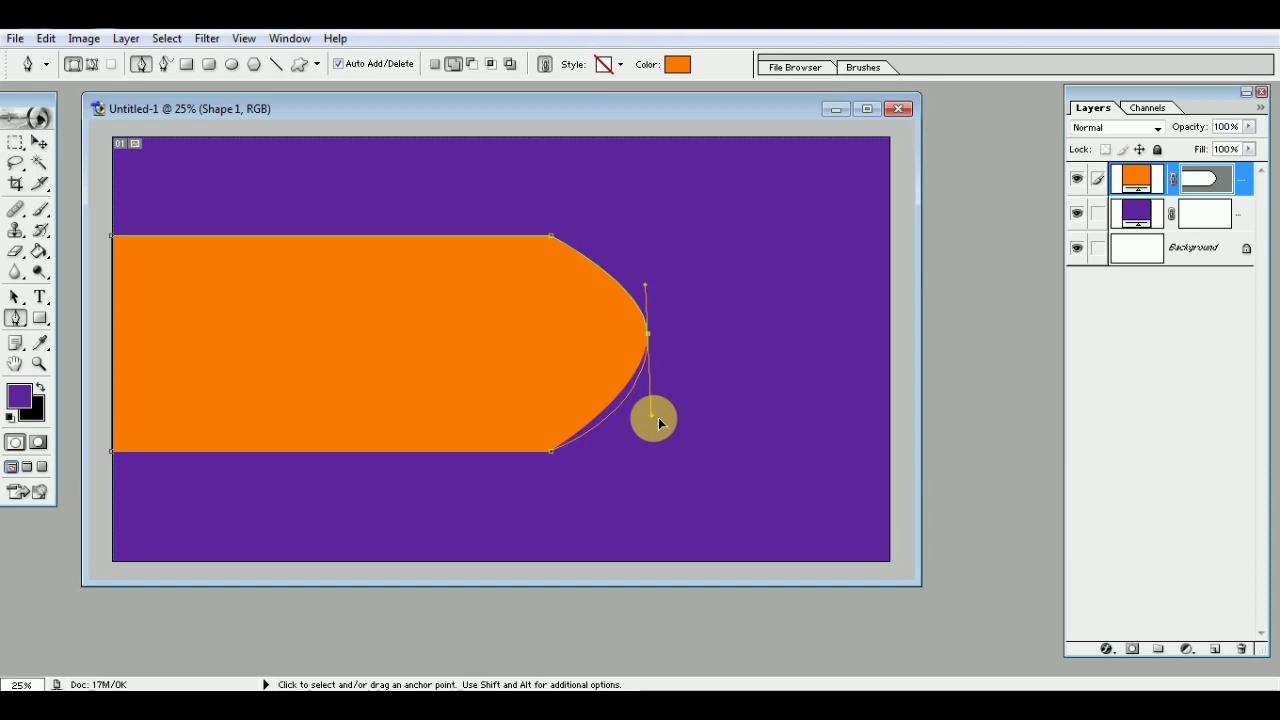
drag(658, 420, 651, 422)
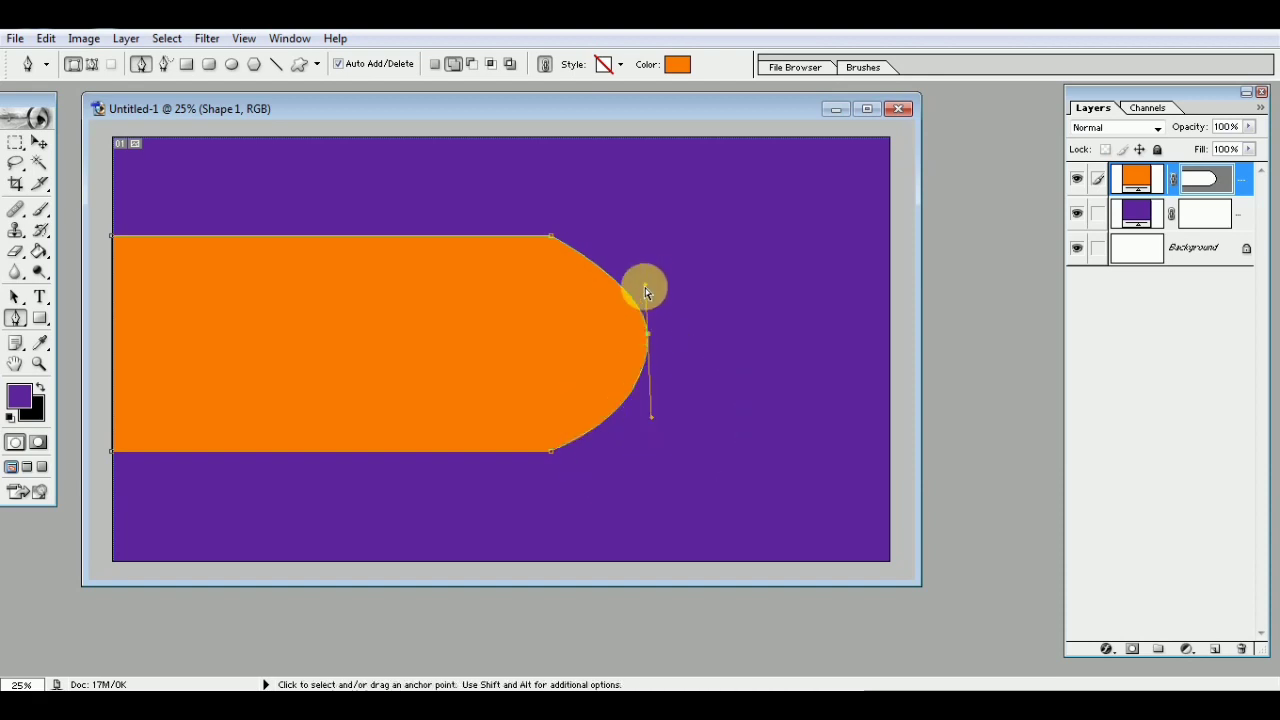
drag(646, 286, 653, 258)
drag(643, 425, 651, 437)
key(ctrl)
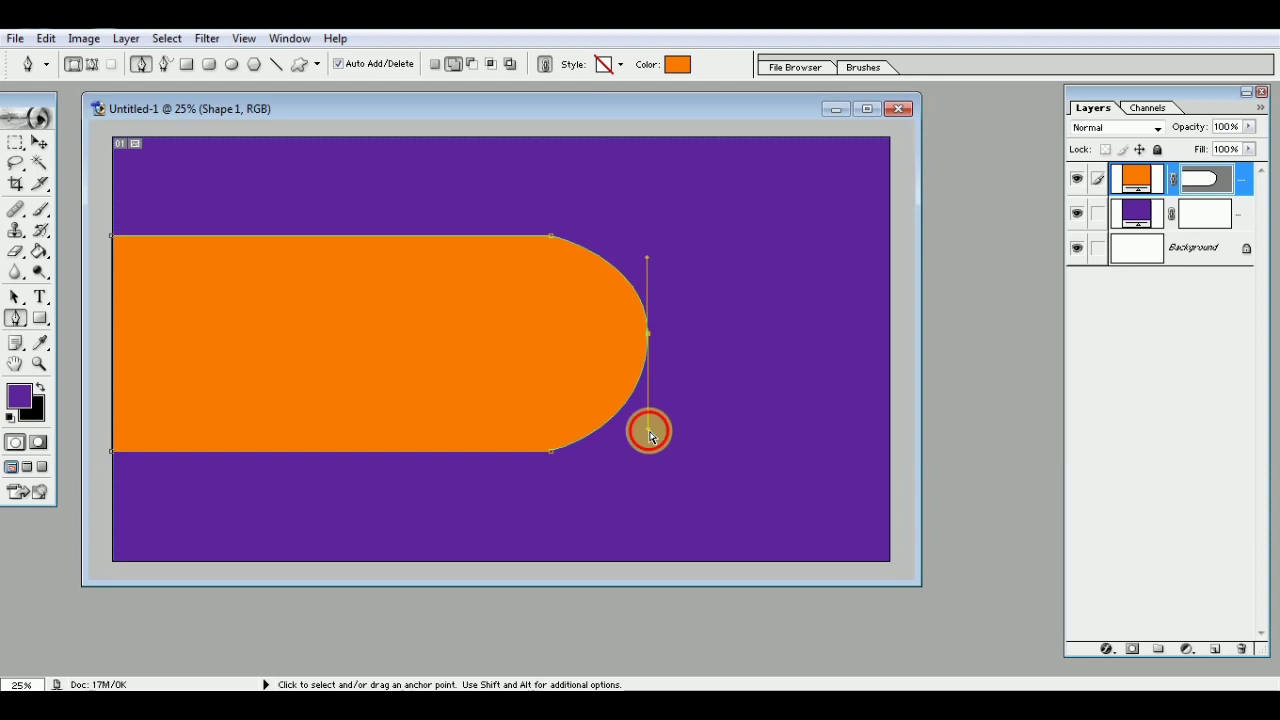
click(652, 434)
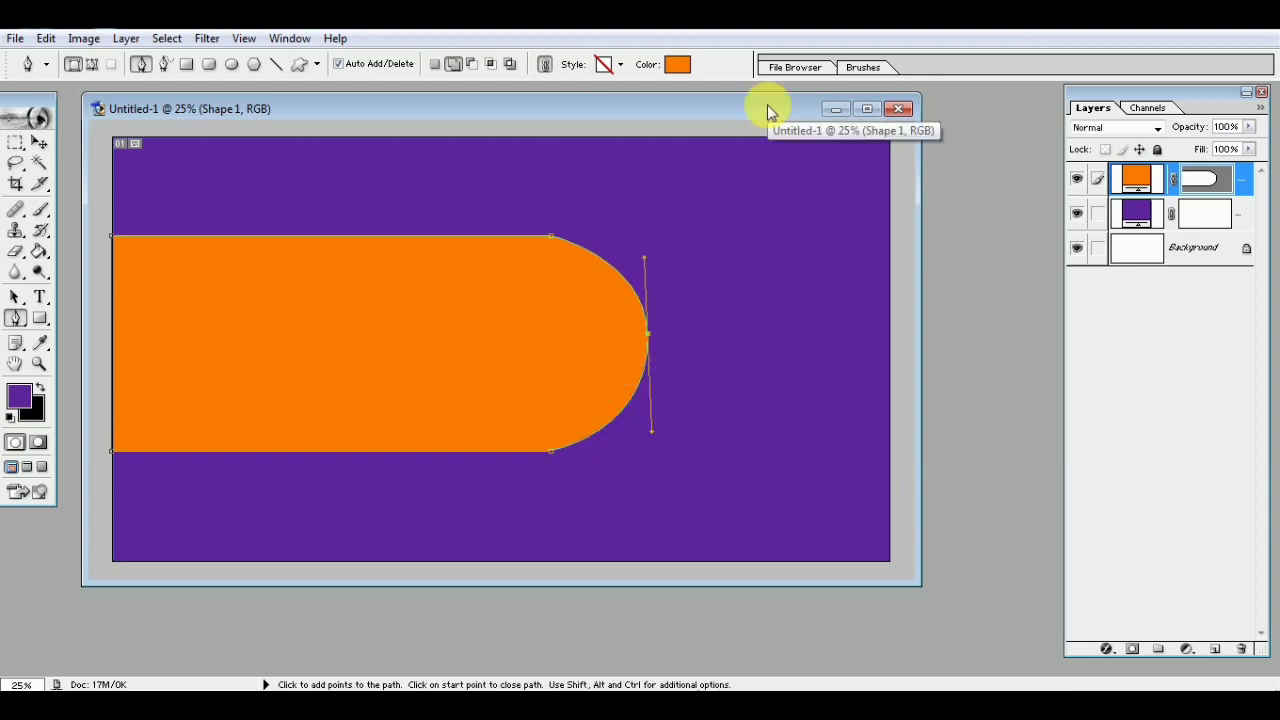
key(Return)
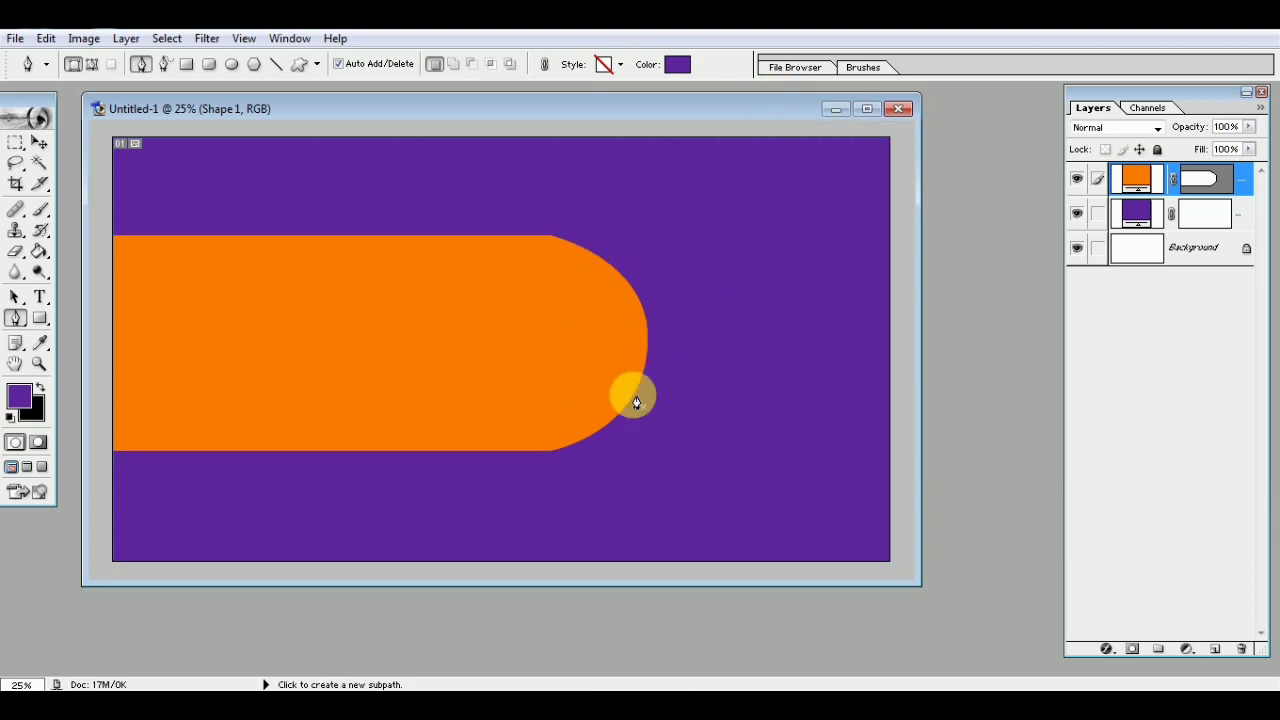
click(569, 450)
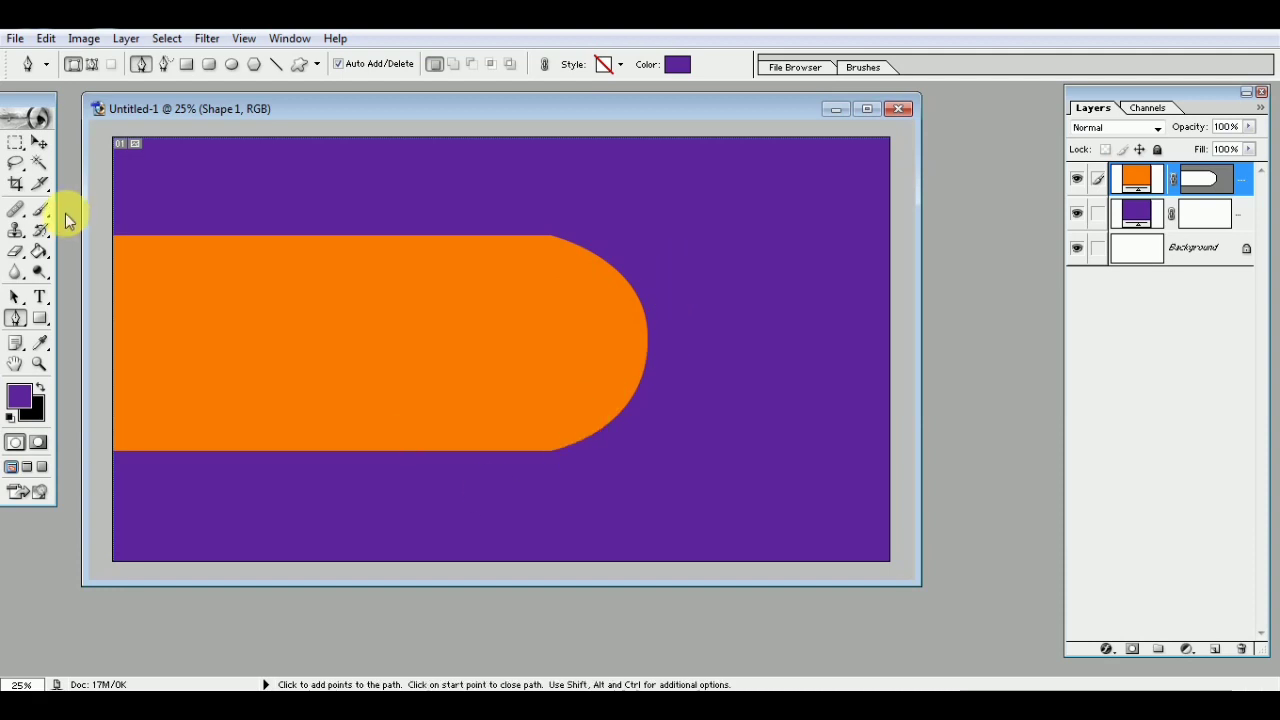
Open the cut-out bus image 08-removebg-preview
click(39, 145)
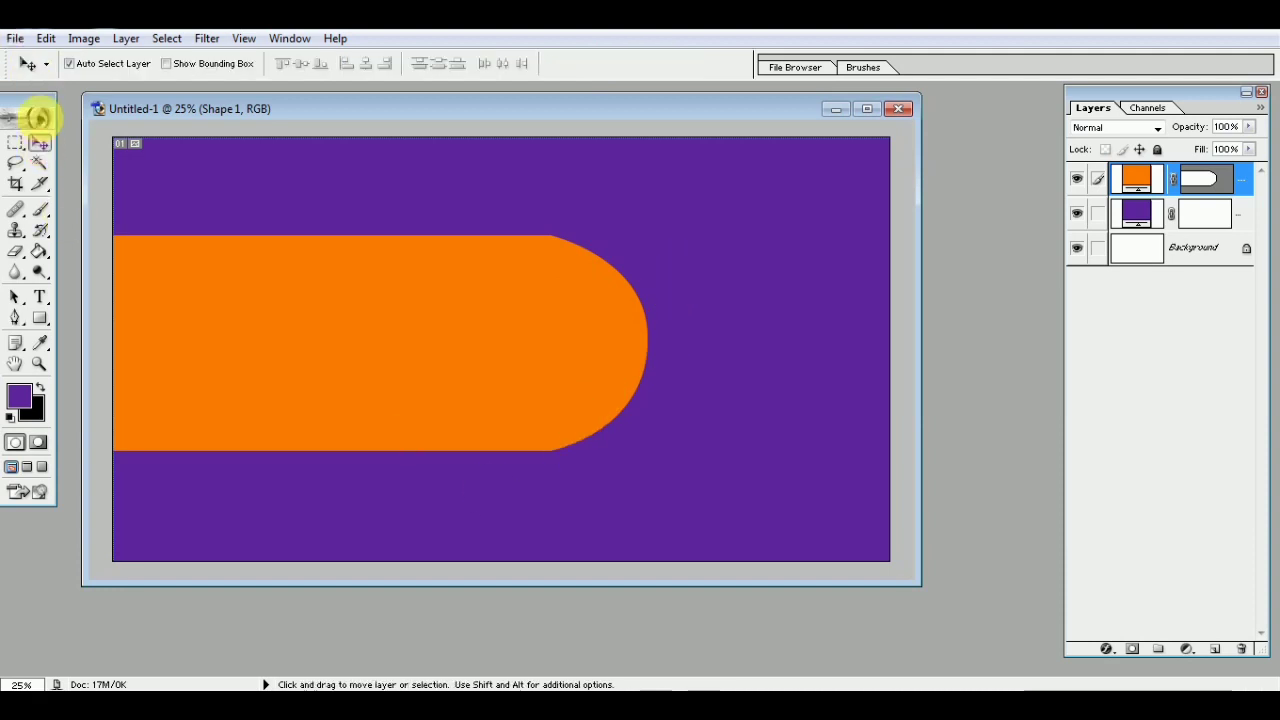
click(15, 40)
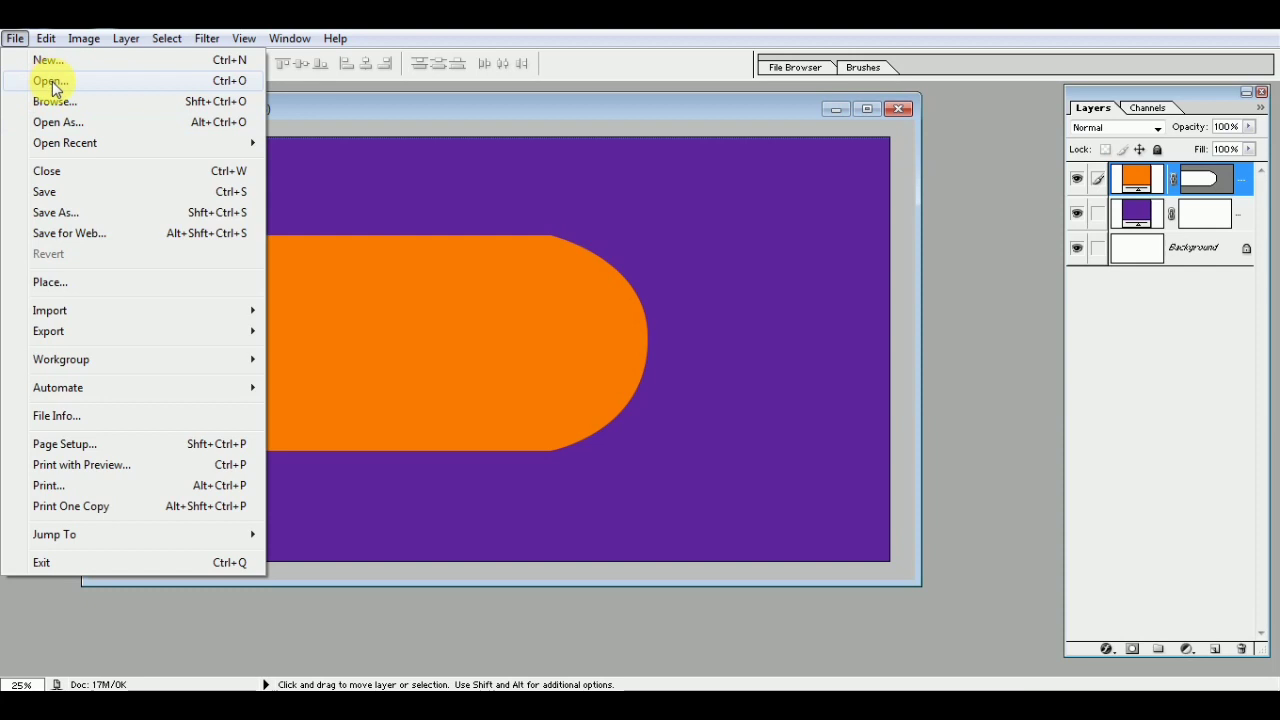
click(53, 83)
click(478, 398)
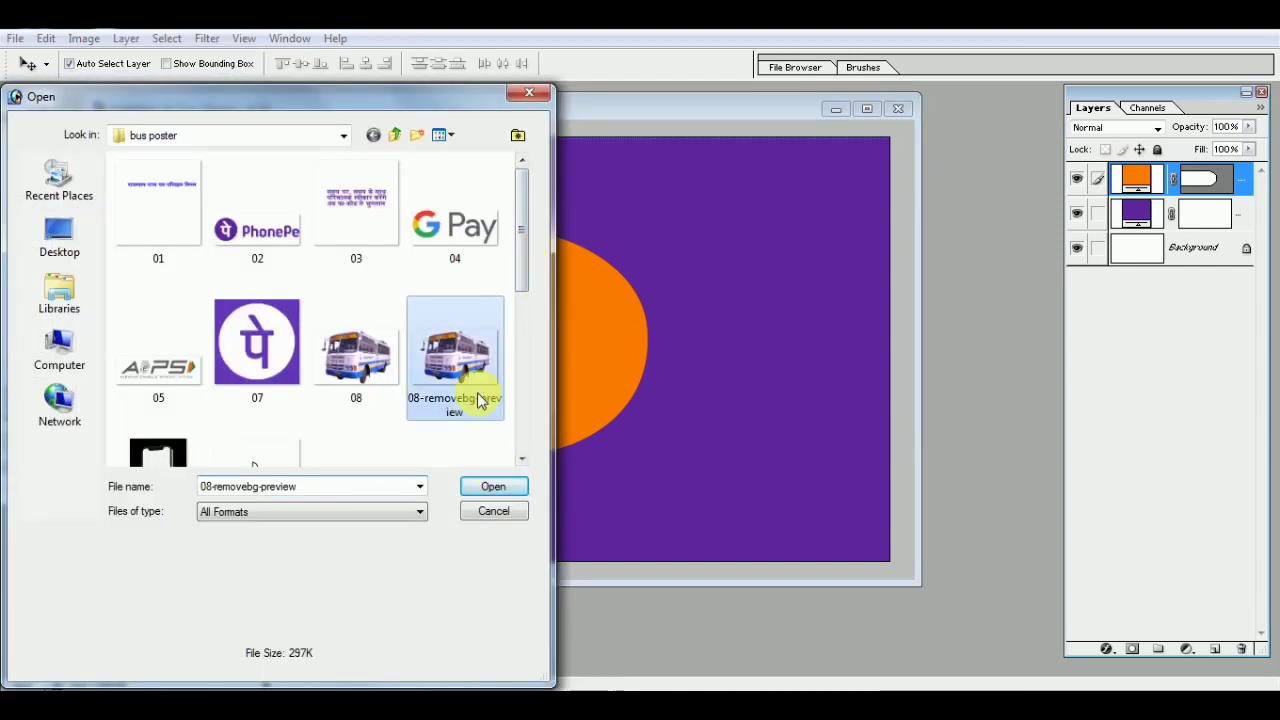
click(493, 486)
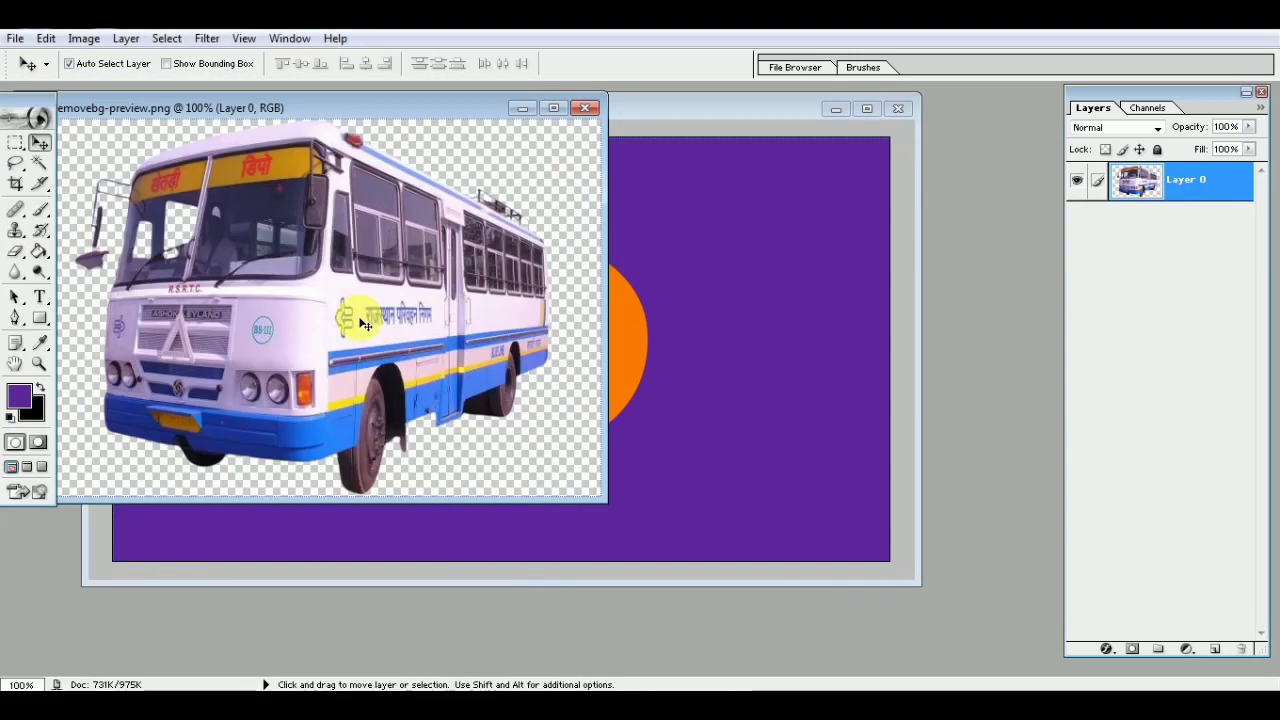
Copy the bus onto the orange curve, enlarge it to about 240%, and close the bus file
drag(326, 297, 647, 360)
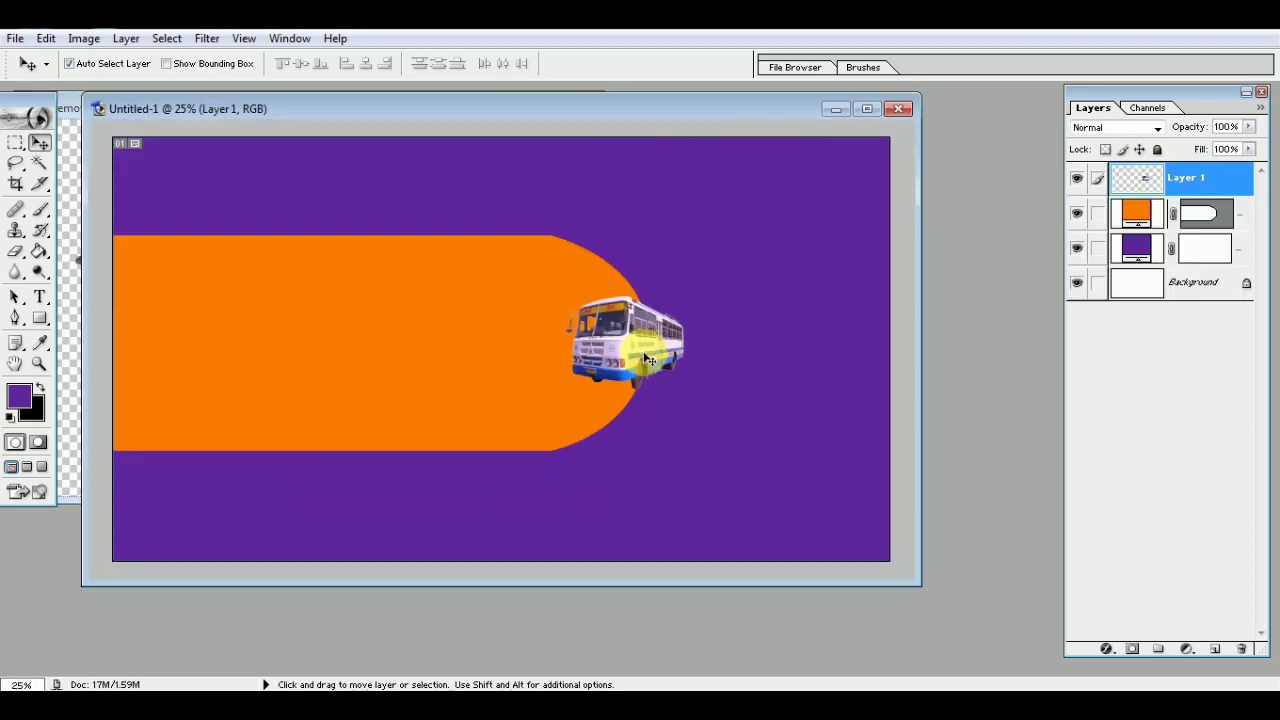
key(ctrl+t)
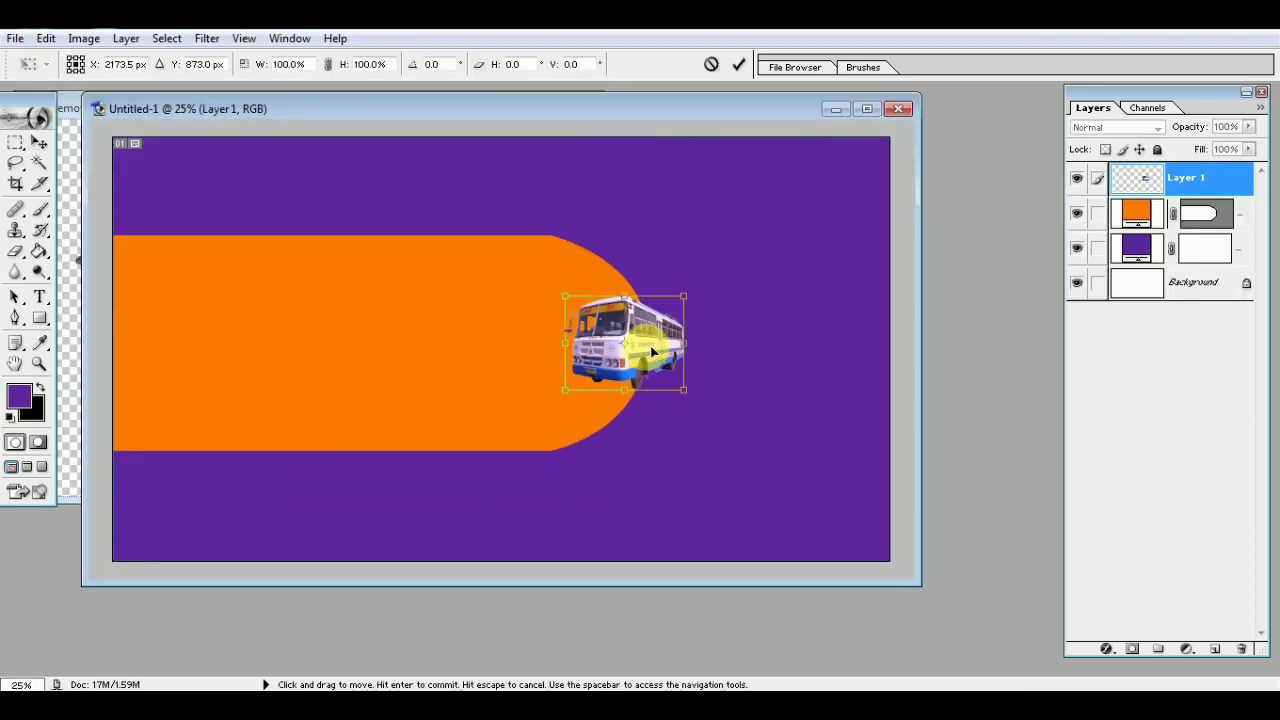
drag(685, 390, 766, 472)
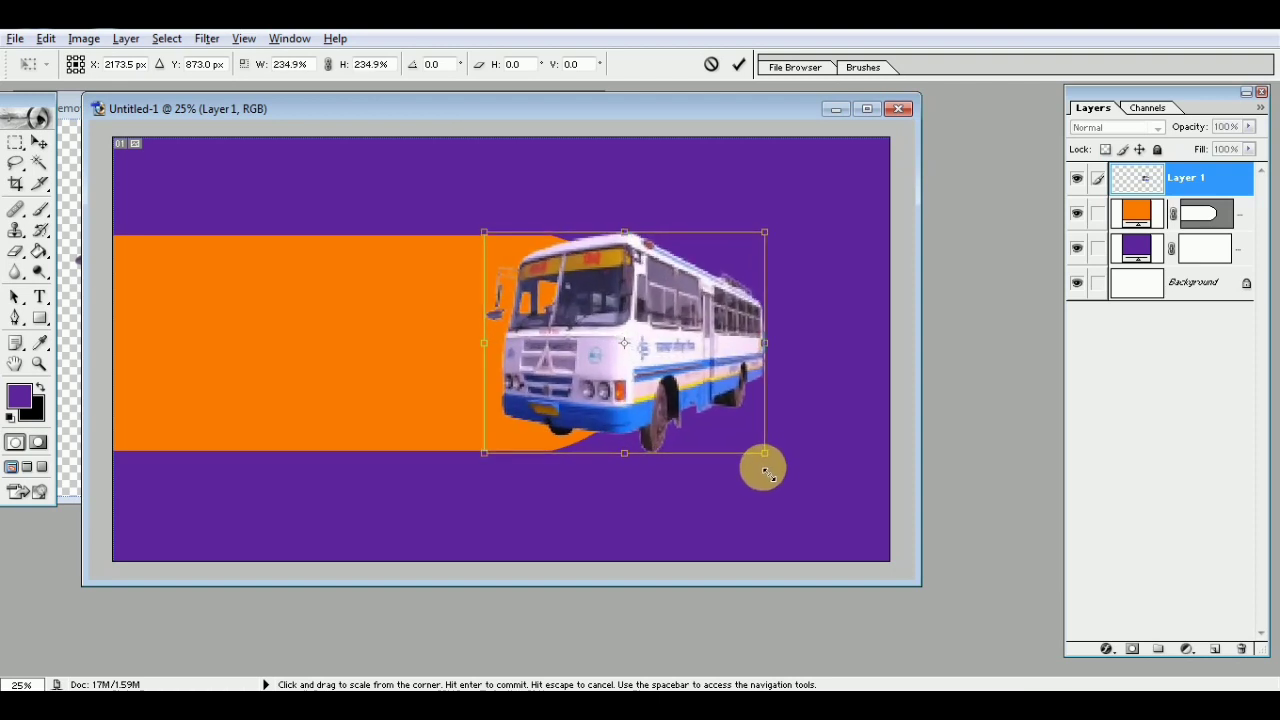
drag(766, 472, 769, 475)
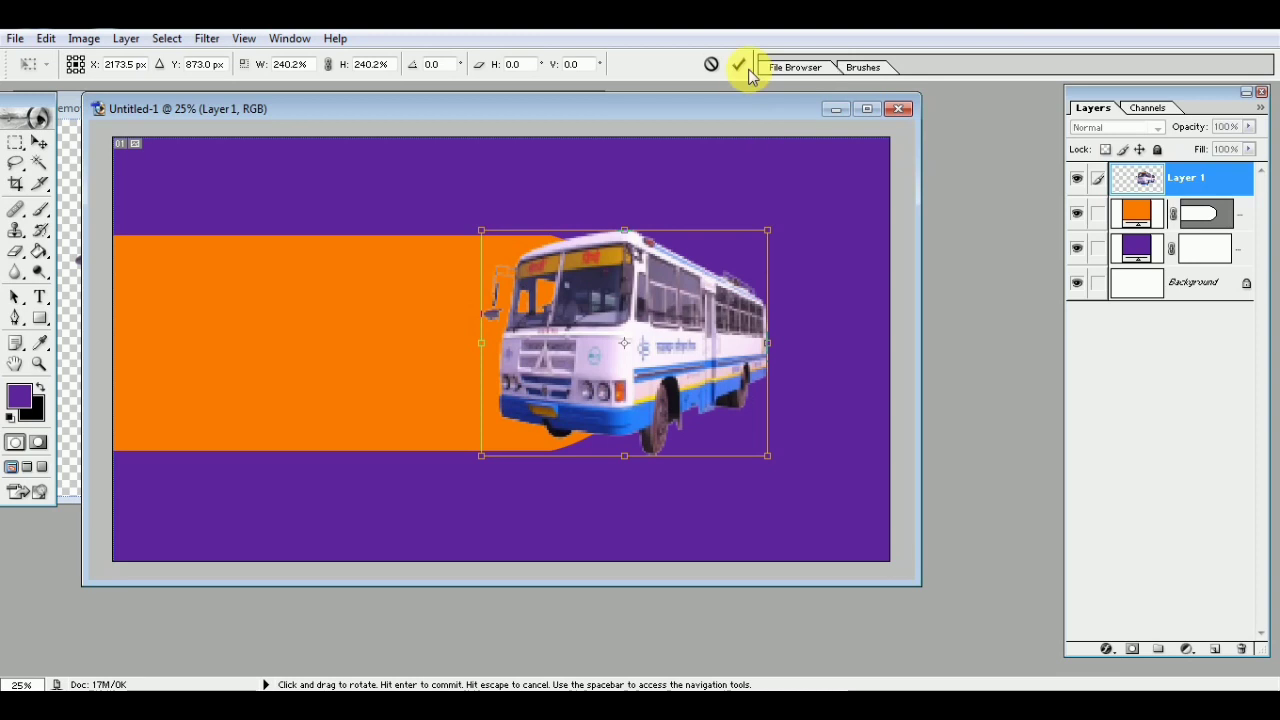
click(738, 64)
click(64, 360)
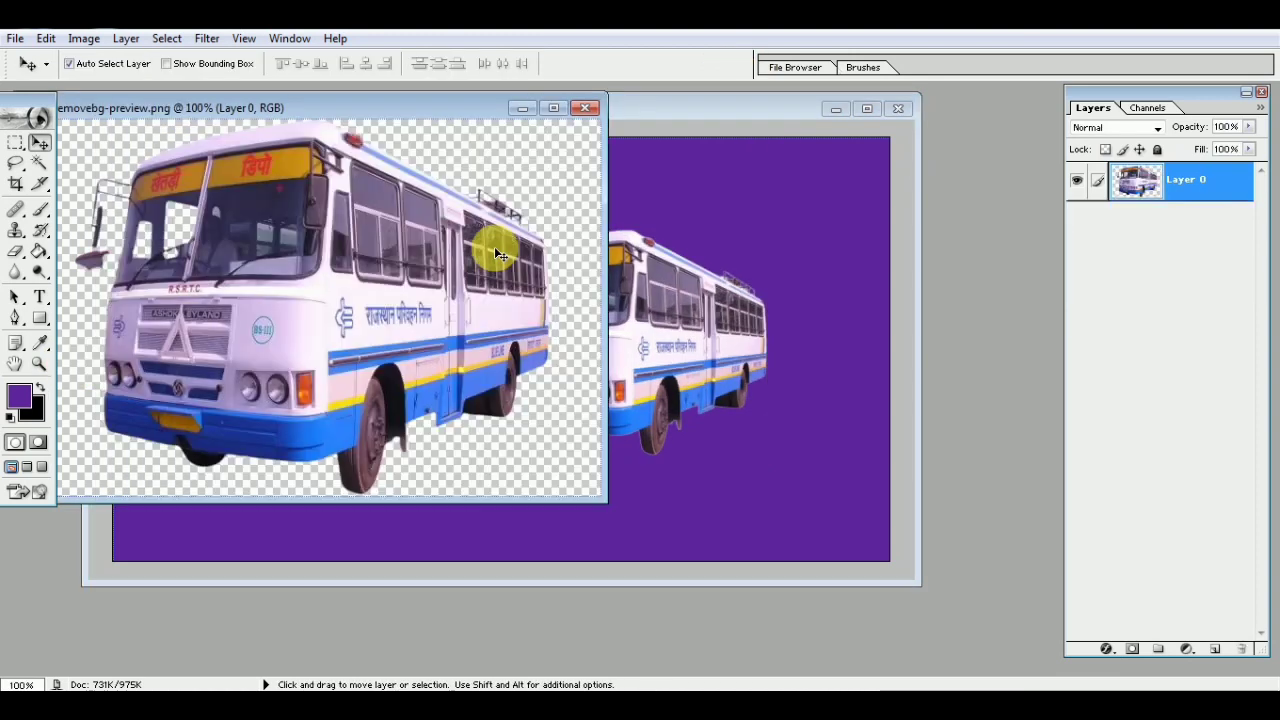
click(585, 107)
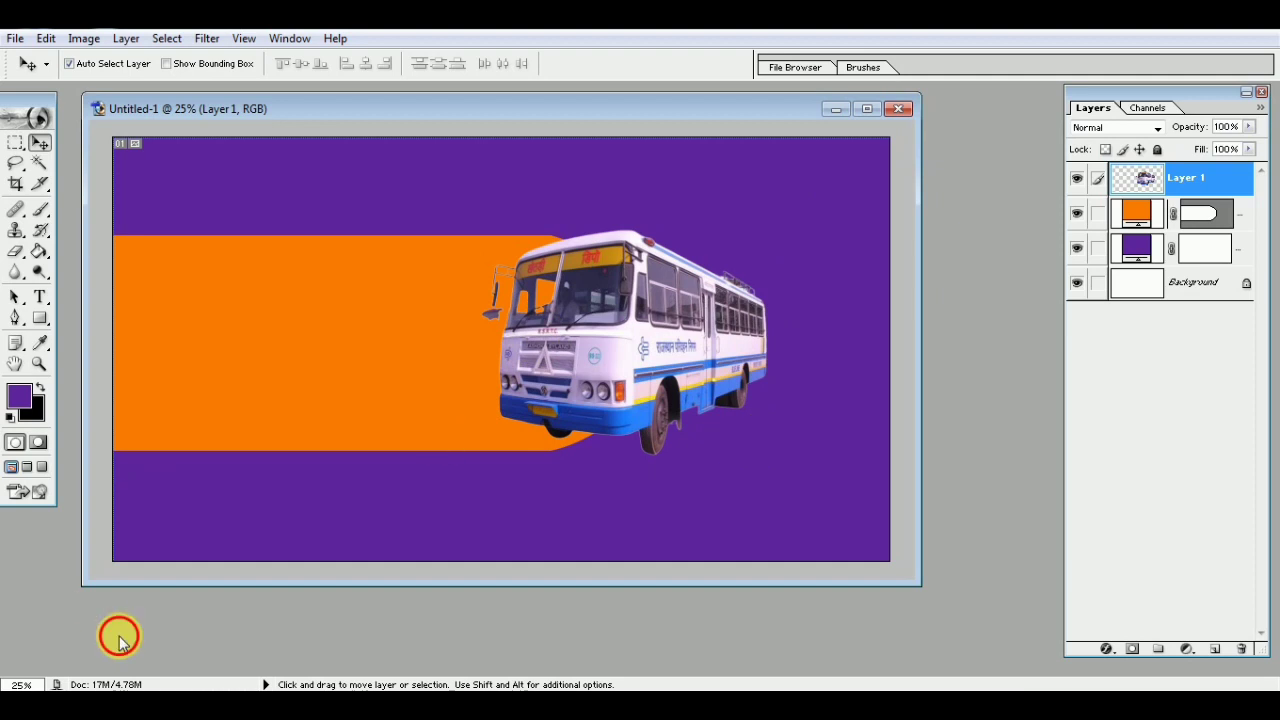
Open phone frame image 11 and copy the phone onto the banner's orange band
click(14, 40)
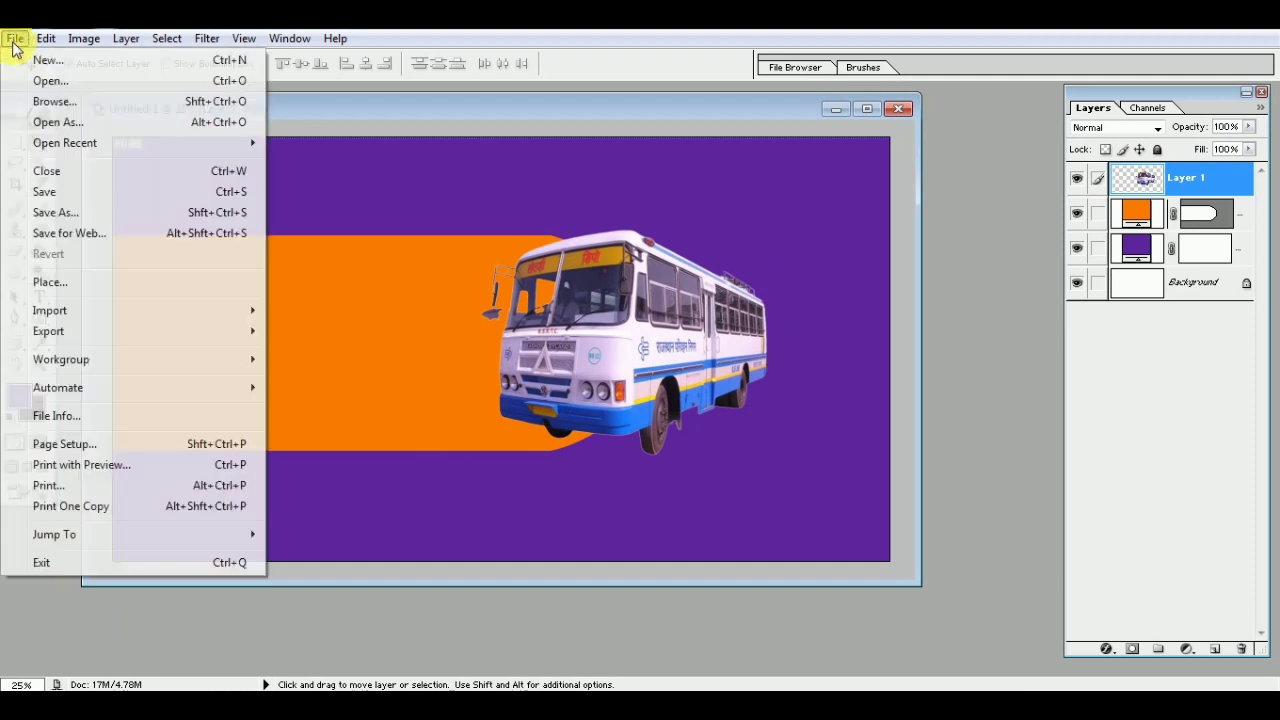
click(34, 80)
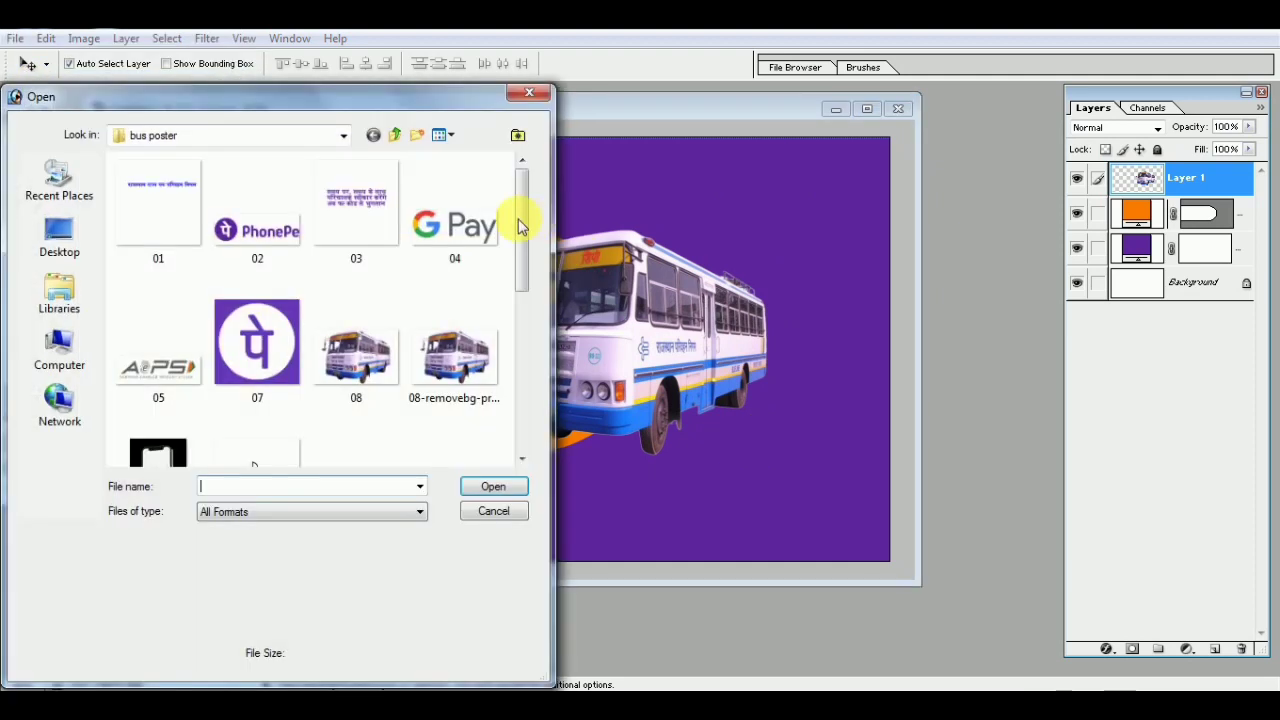
click(158, 450)
click(497, 487)
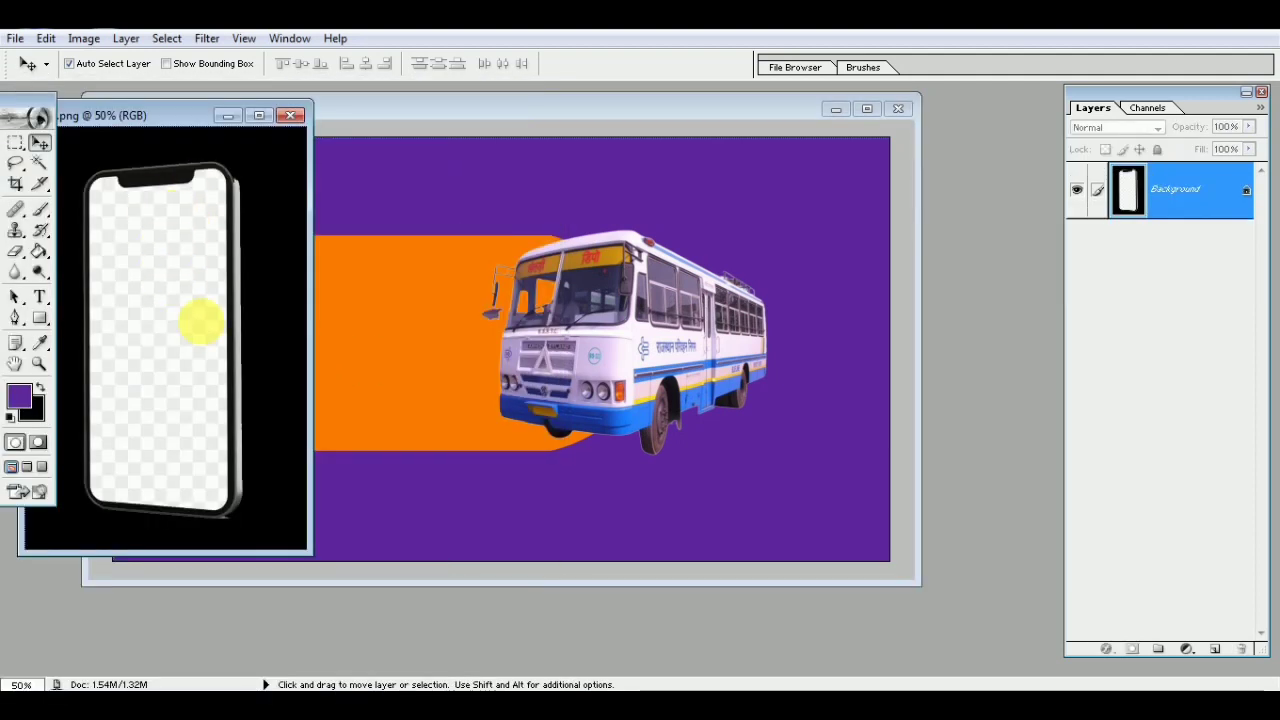
mouse_move(200, 320)
mouse_down()
mouse_move(477, 371)
mouse_move(324, 321)
mouse_up()
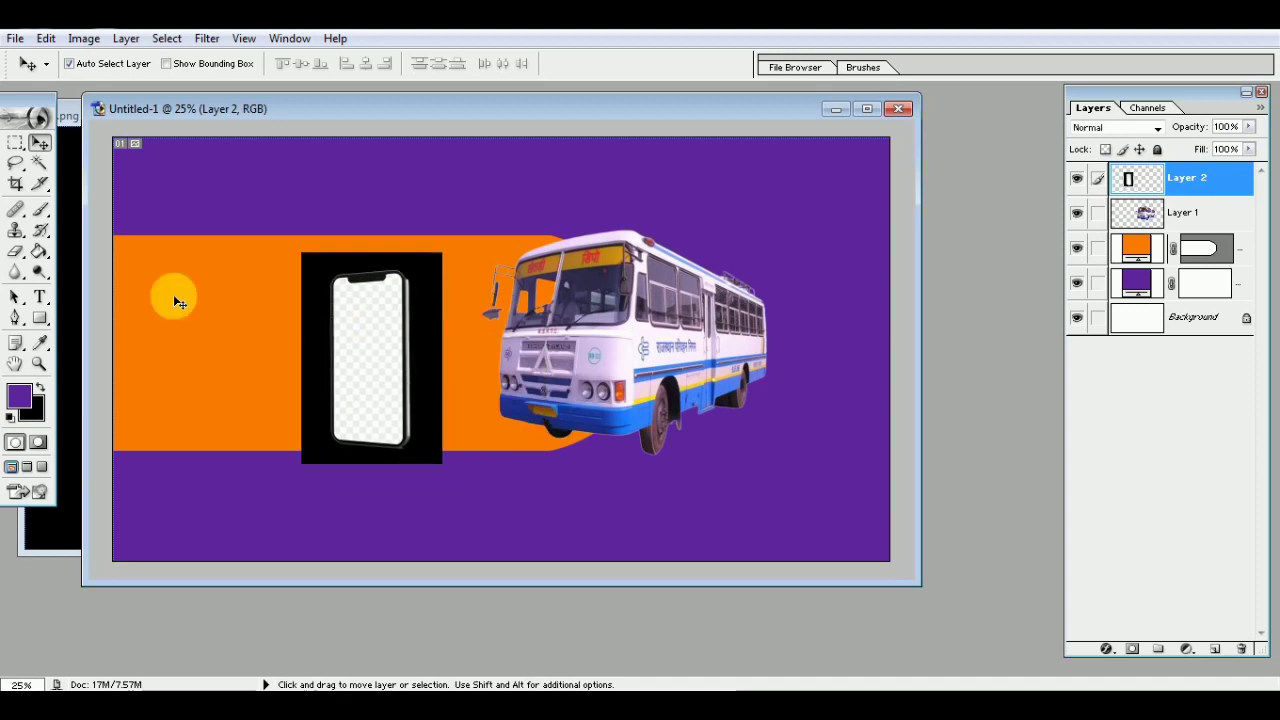
Delete the black background around the phone and deselect
click(40, 165)
click(316, 282)
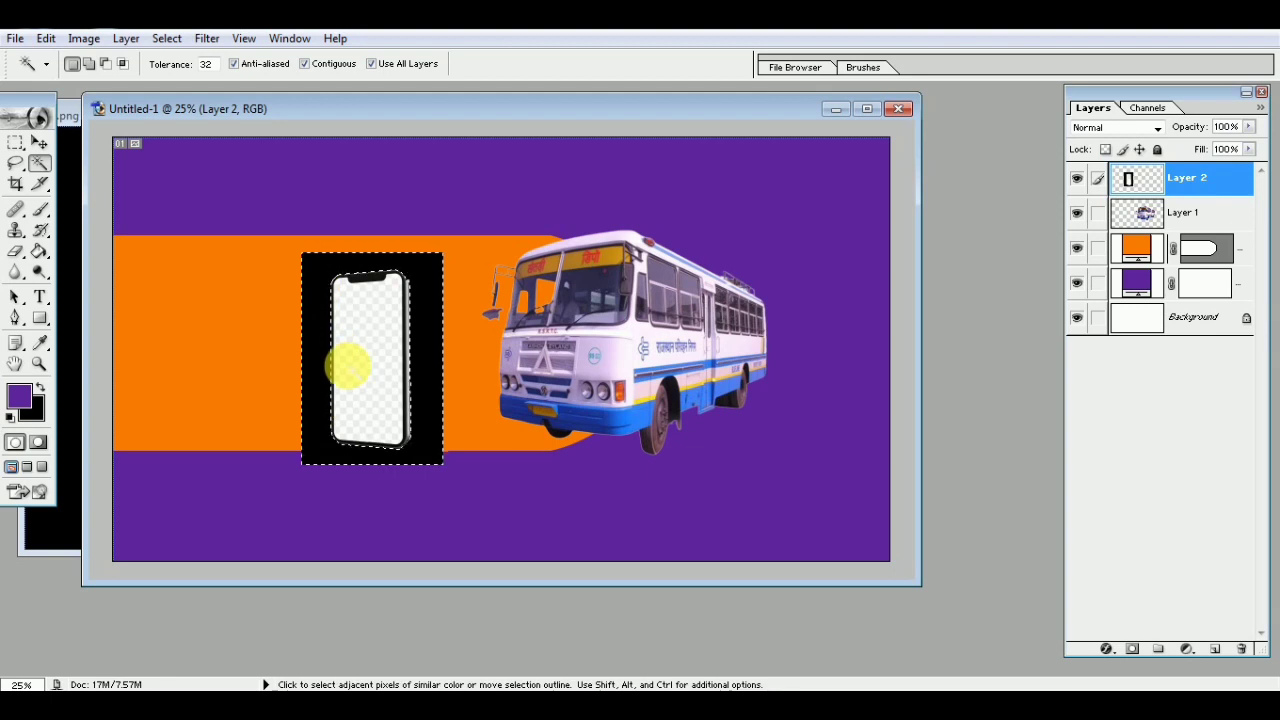
key(Delete)
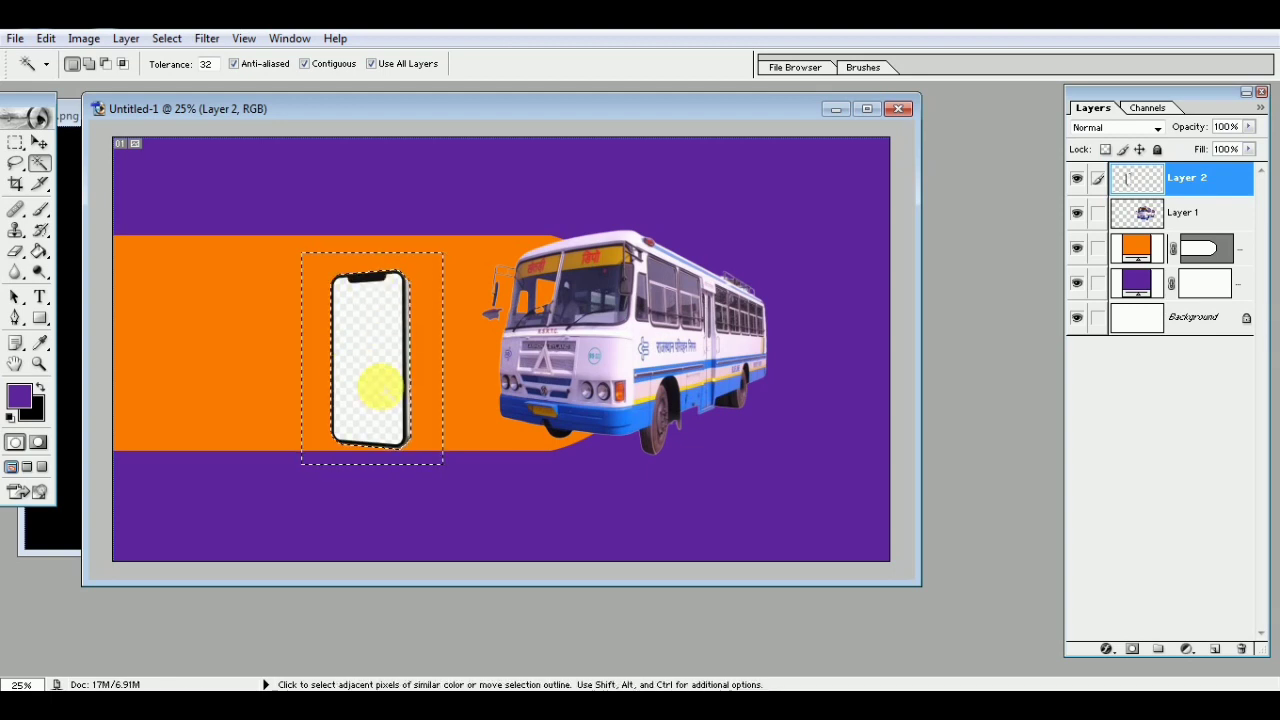
key(ctrl+d)
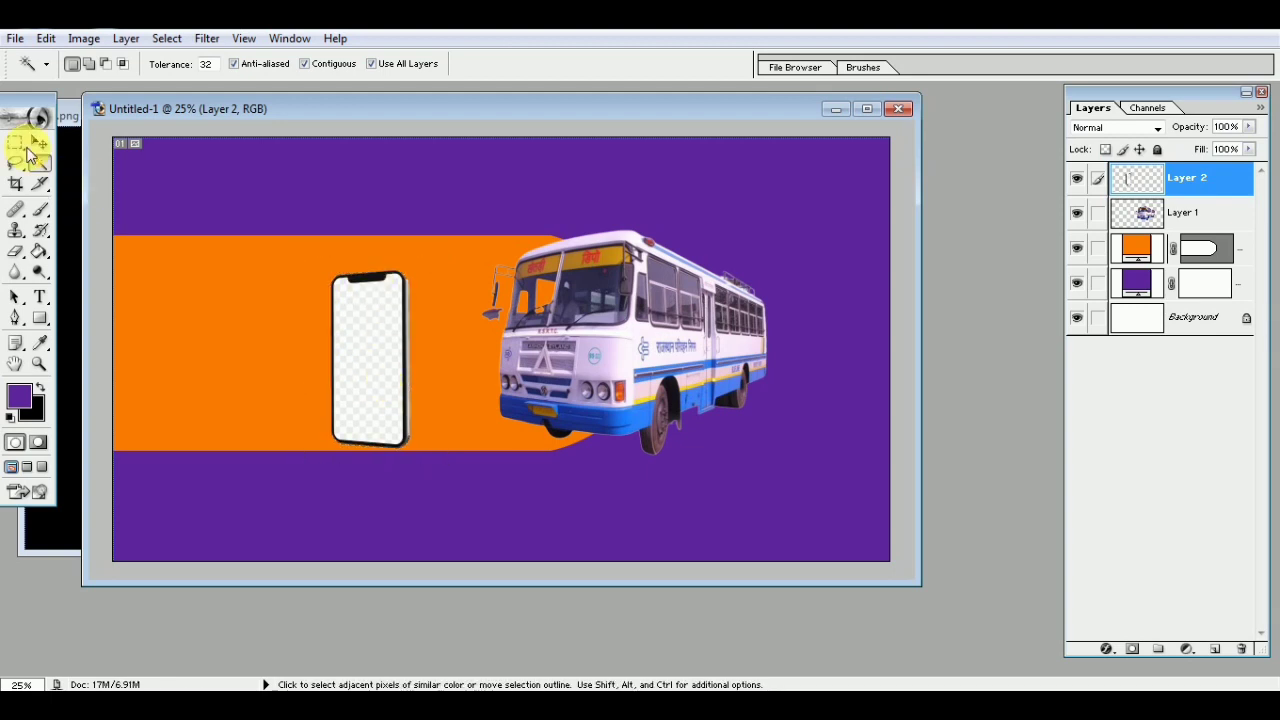
Move the phone to the right of the bus and enlarge it to about 111%
click(39, 143)
drag(360, 368, 748, 338)
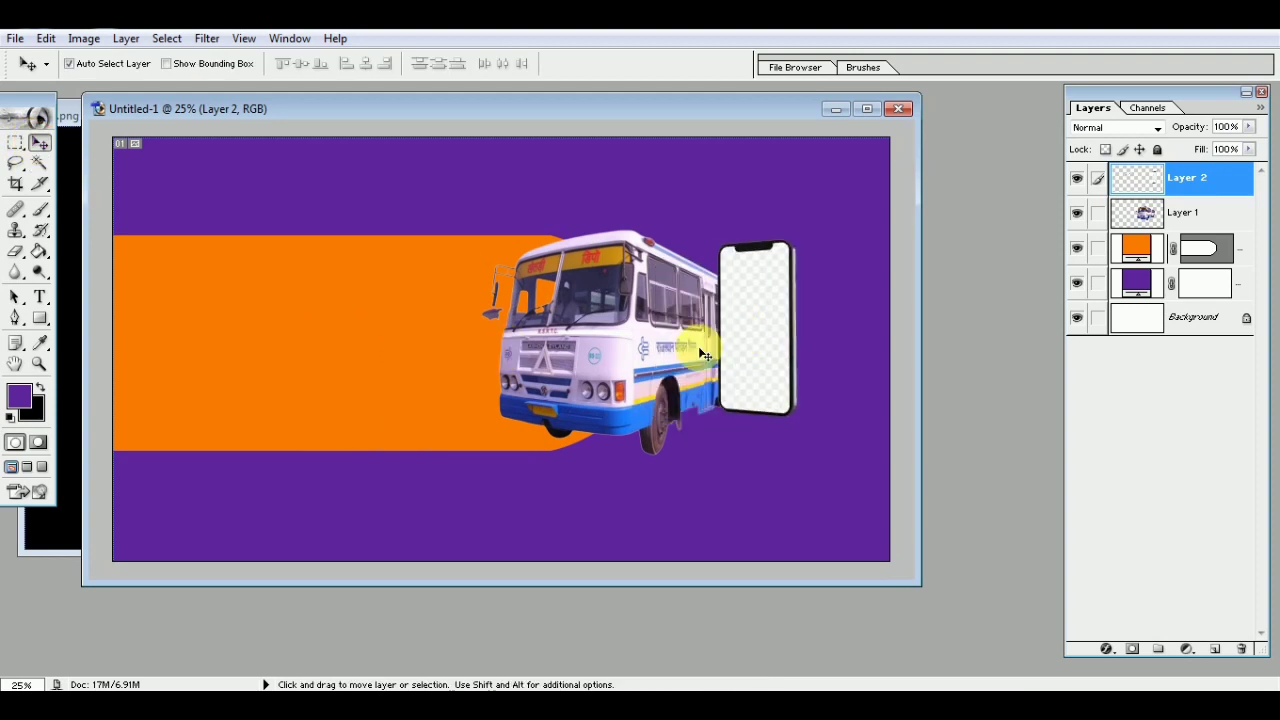
key(ctrl+t)
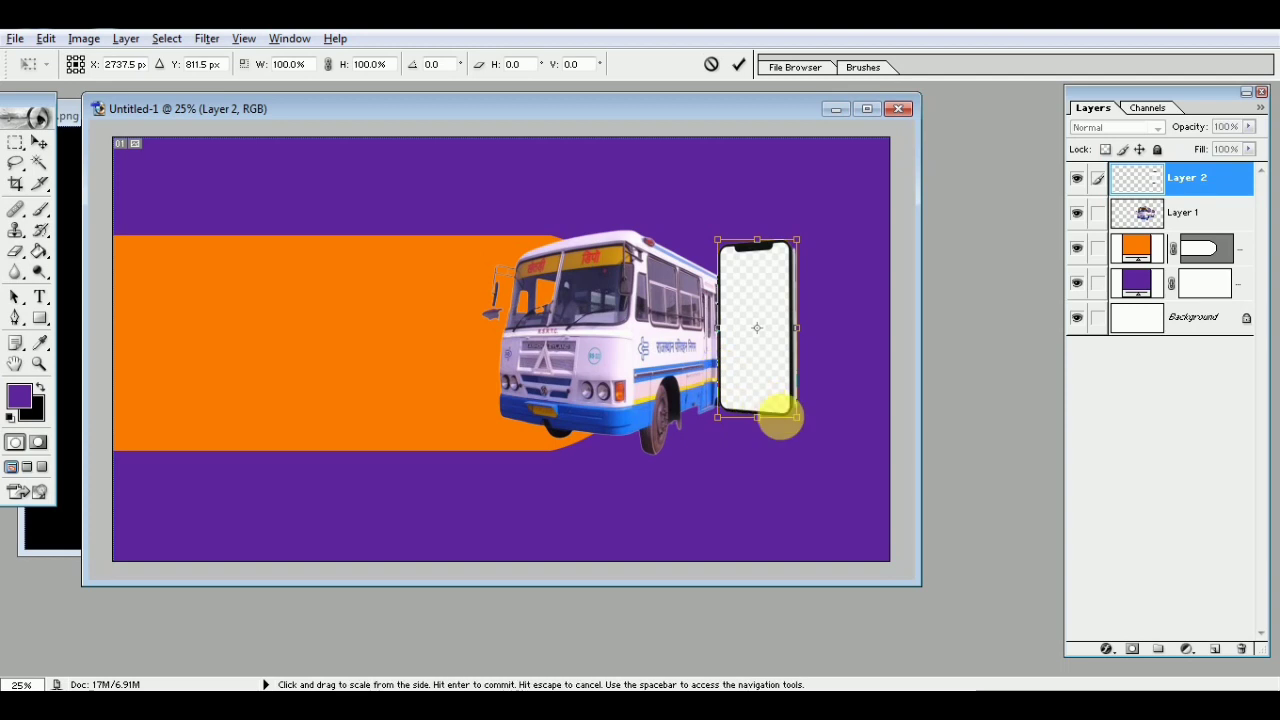
drag(799, 419, 853, 477)
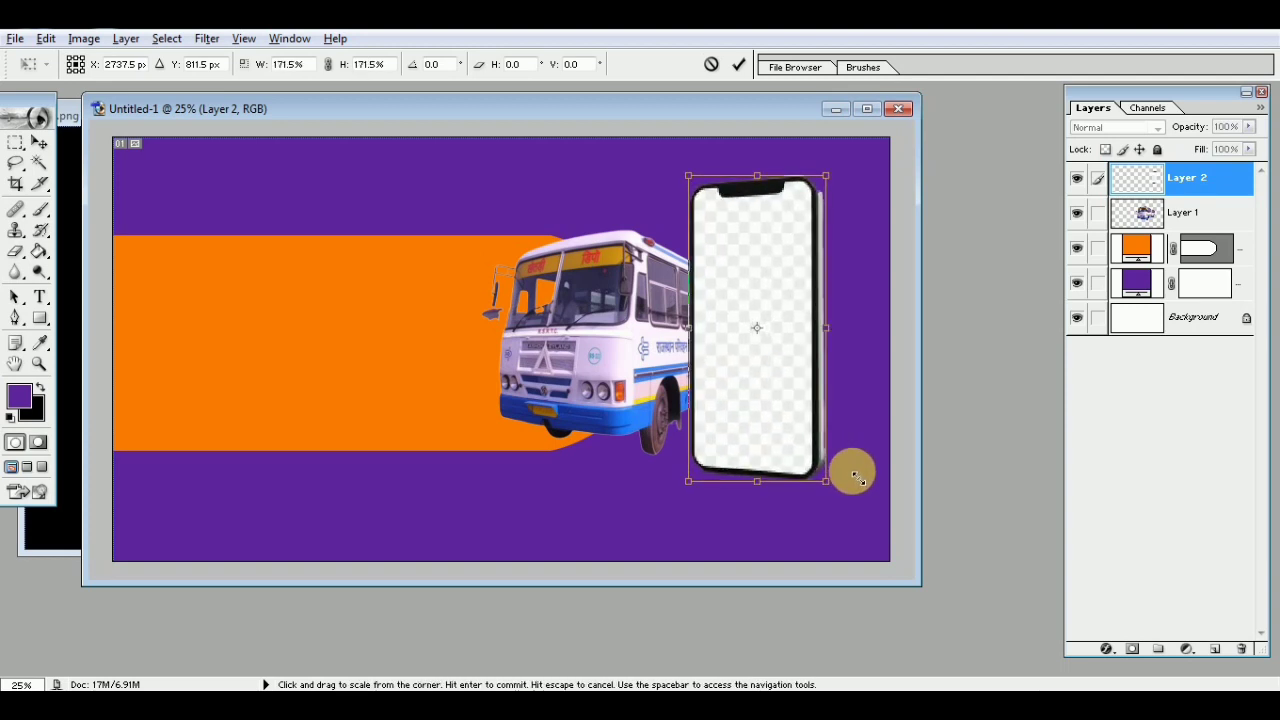
click(739, 64)
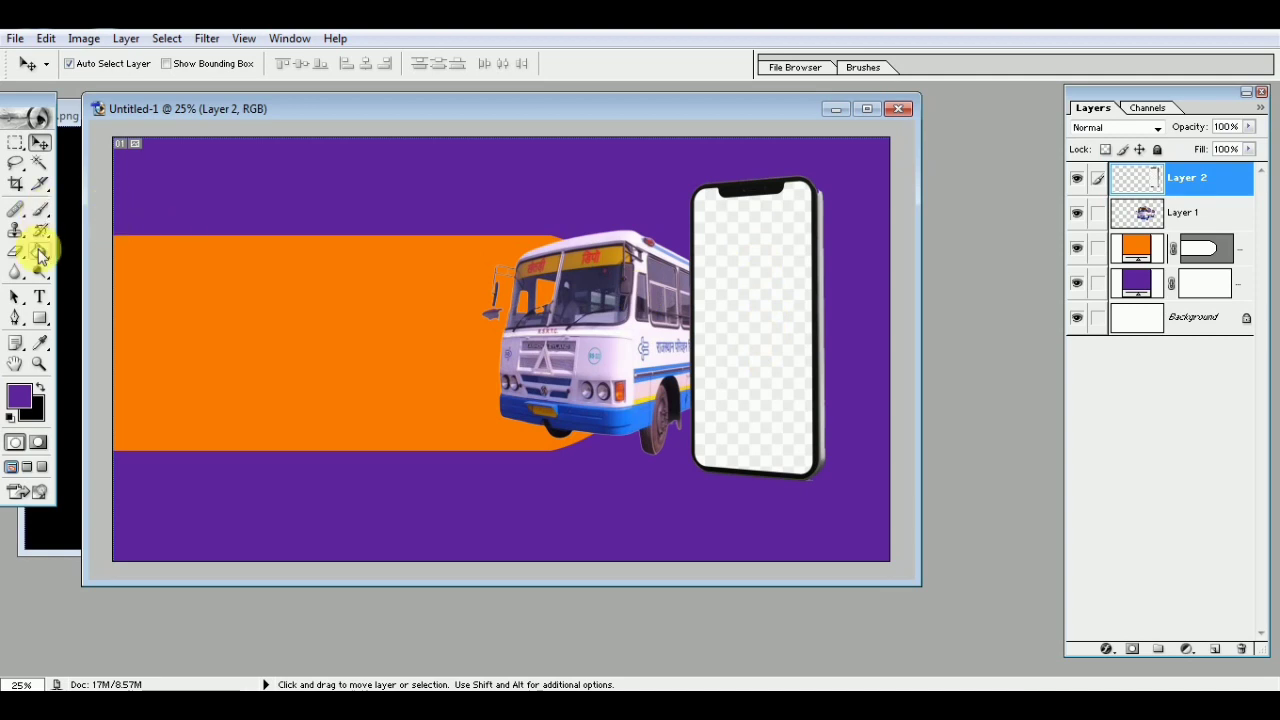
Fill the phone's empty screen with white and close the separate phone image
click(40, 252)
click(22, 398)
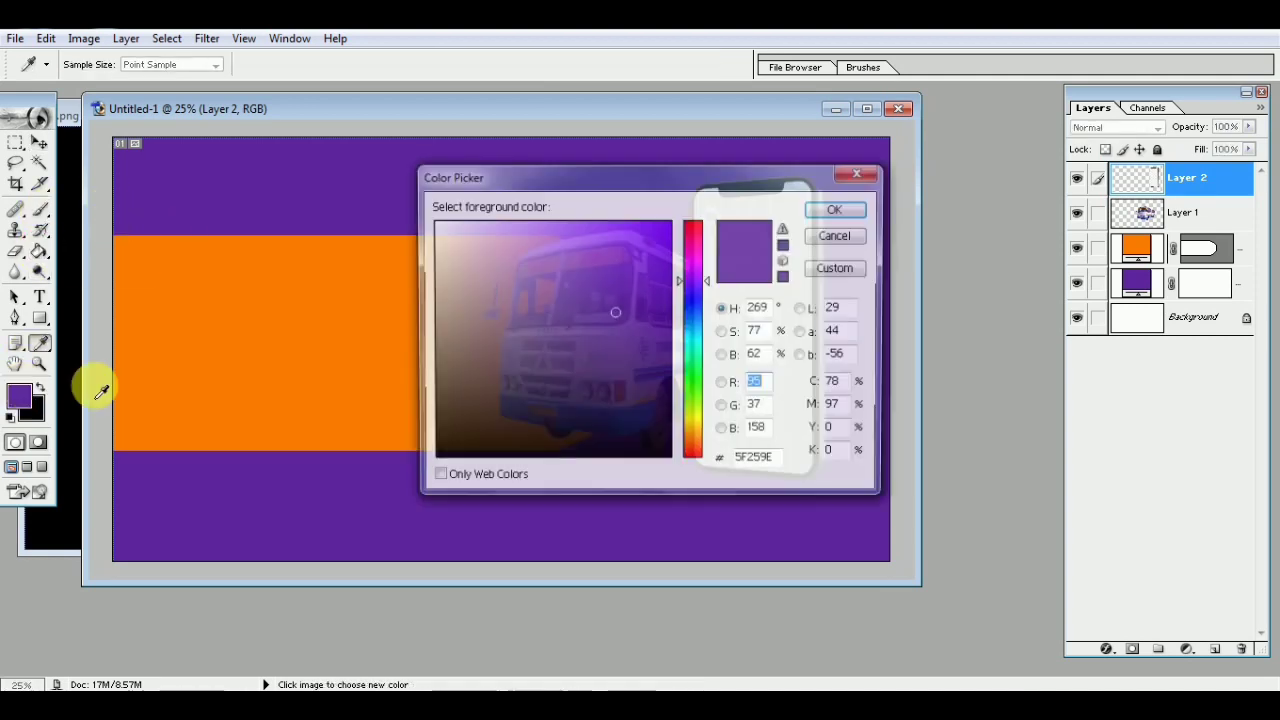
drag(483, 269, 432, 222)
click(831, 214)
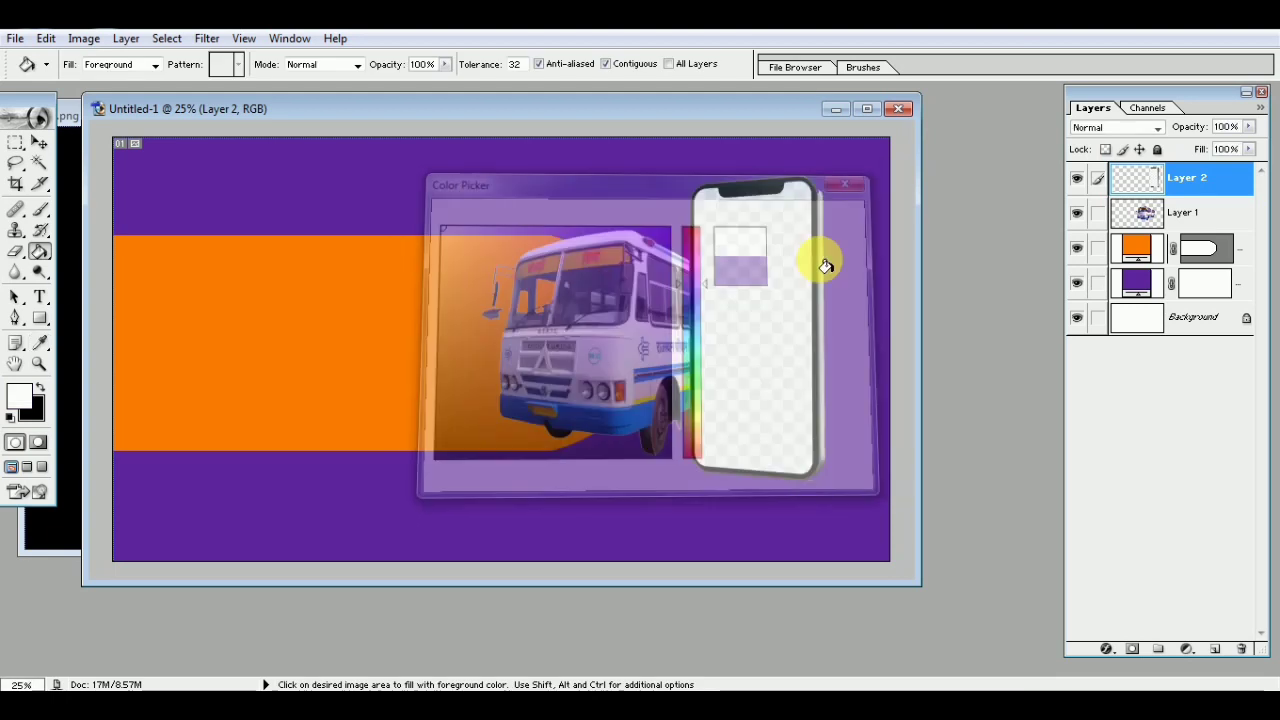
click(777, 274)
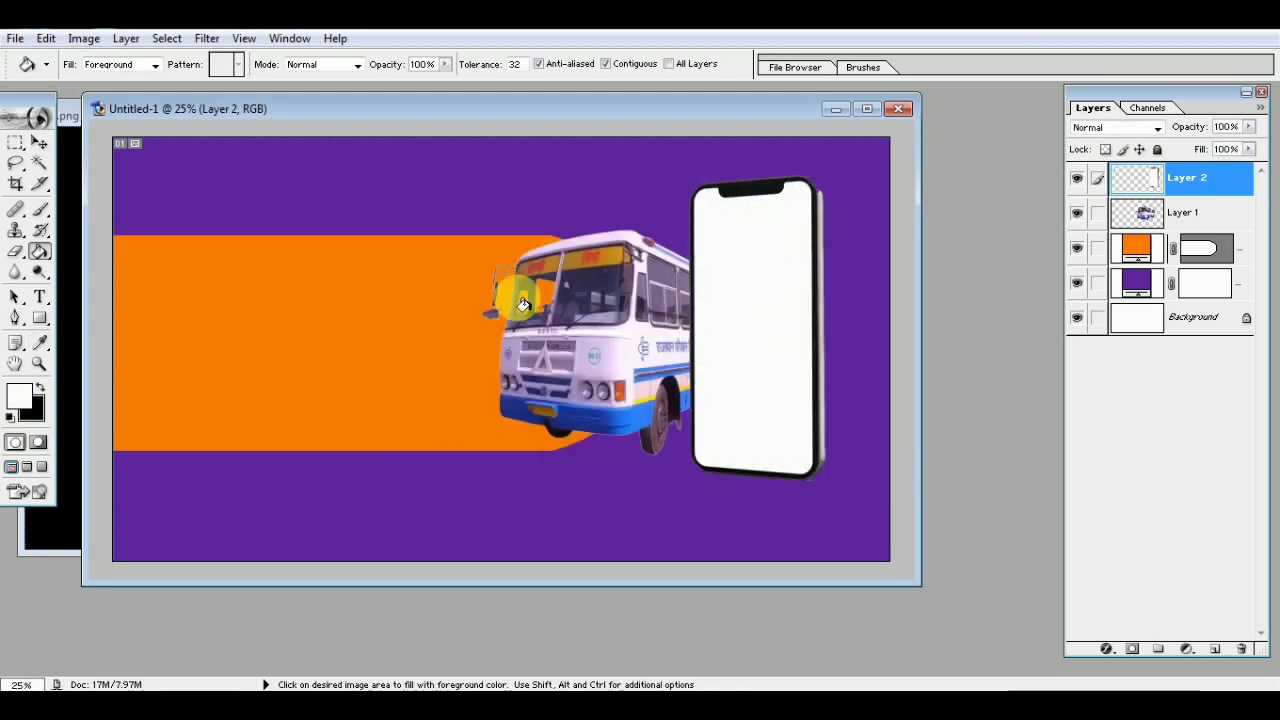
click(72, 255)
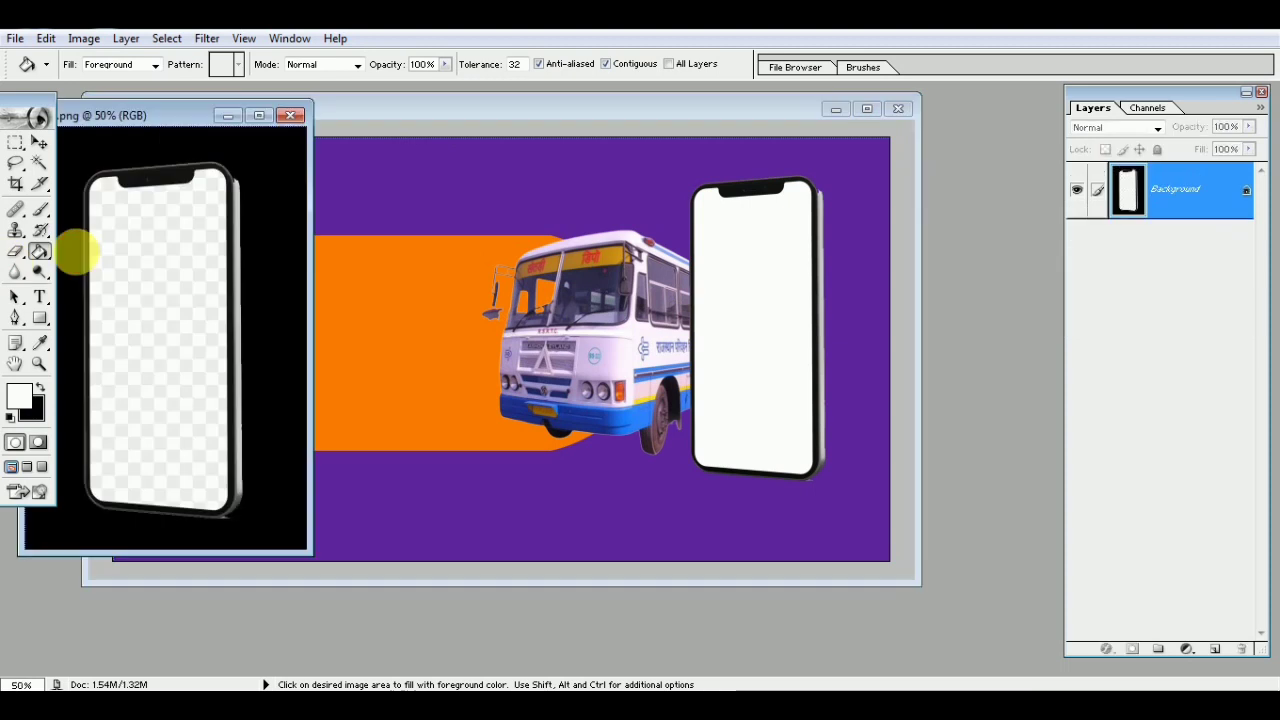
click(290, 115)
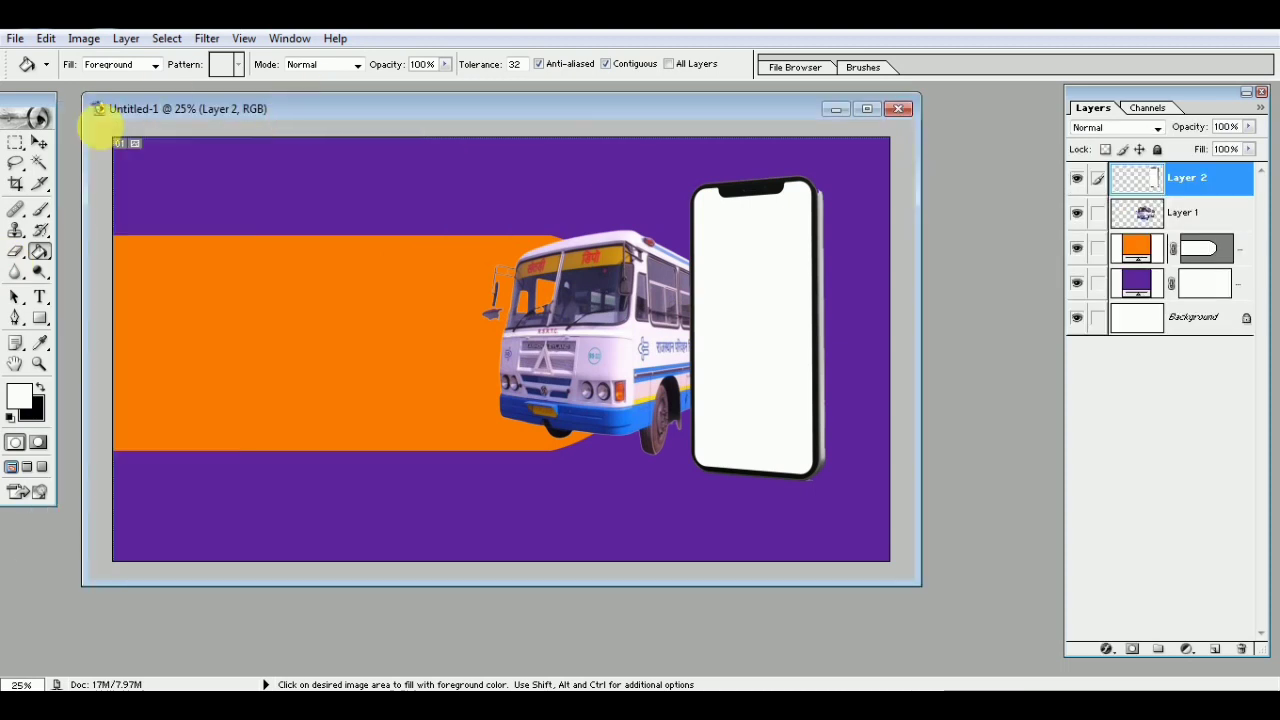
Open the QR code image and copy it into the banner
click(12, 38)
click(40, 83)
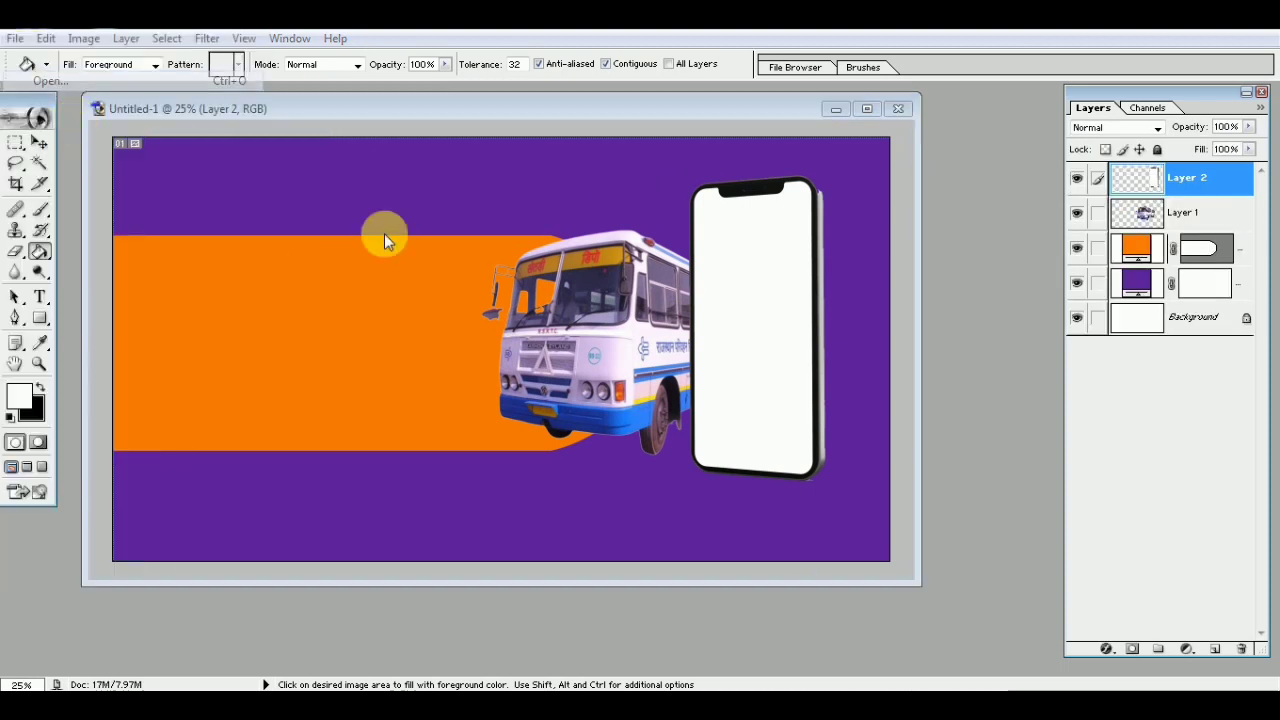
drag(522, 222, 545, 384)
click(468, 370)
click(494, 486)
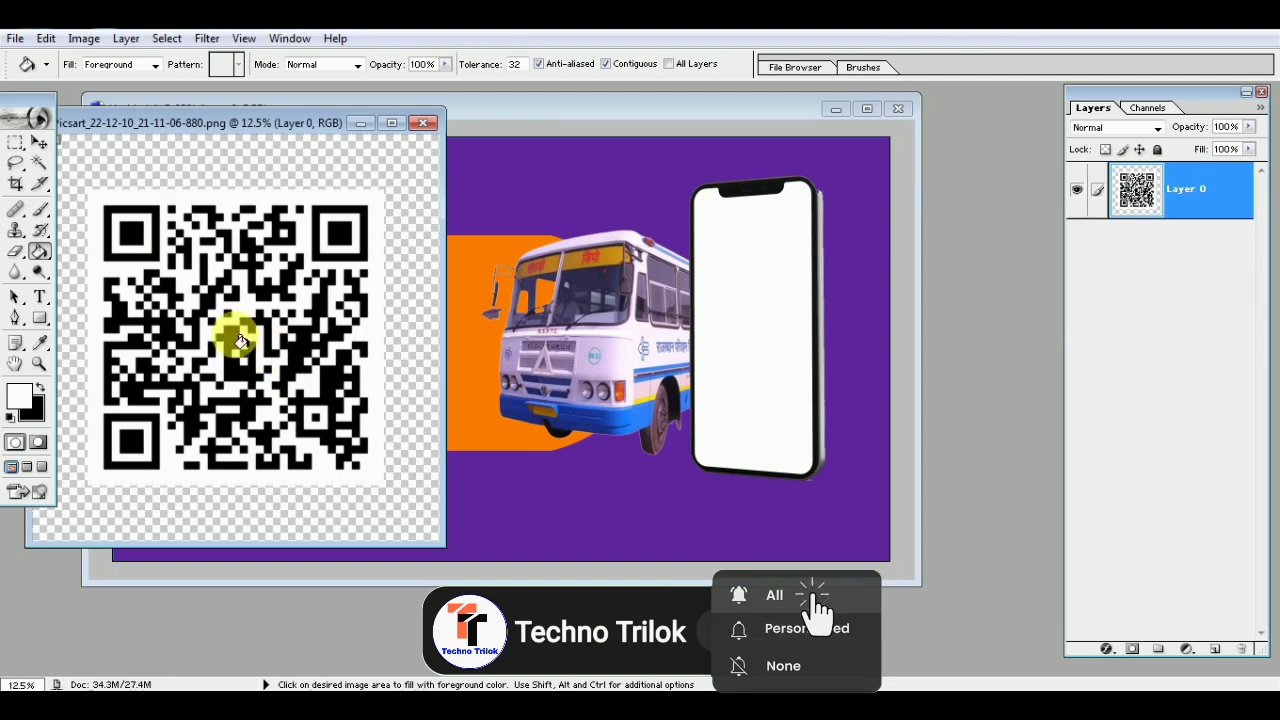
click(42, 156)
mouse_move(214, 320)
mouse_down()
mouse_move(686, 326)
mouse_move(472, 330)
mouse_up()
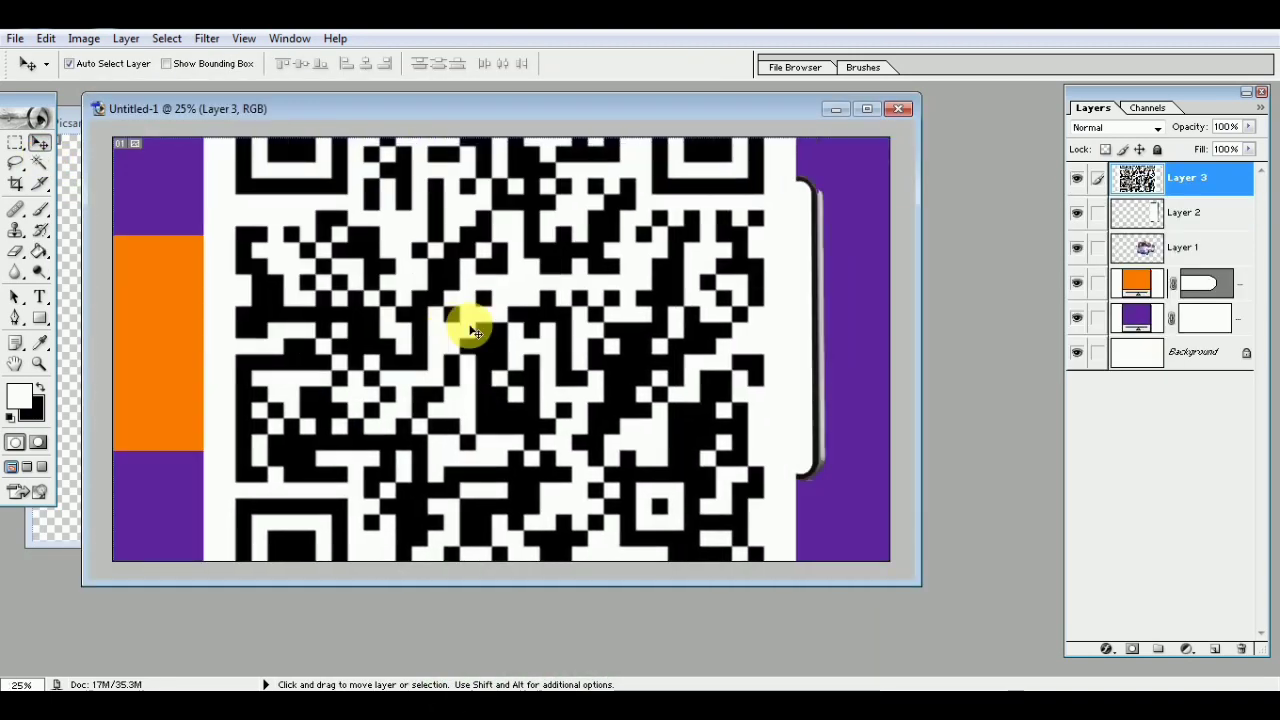
Scale the QR code down and skew it to fit the phone's white screen
key(ctrl+t)
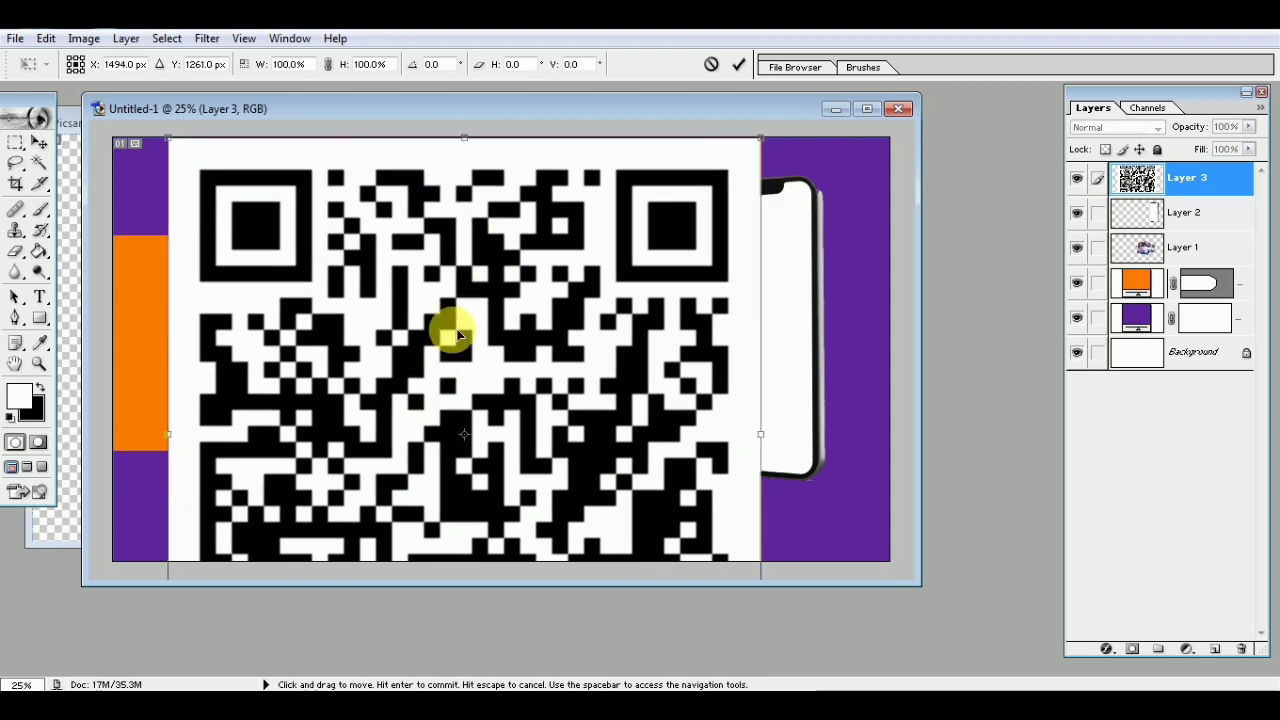
drag(761, 137, 560, 360)
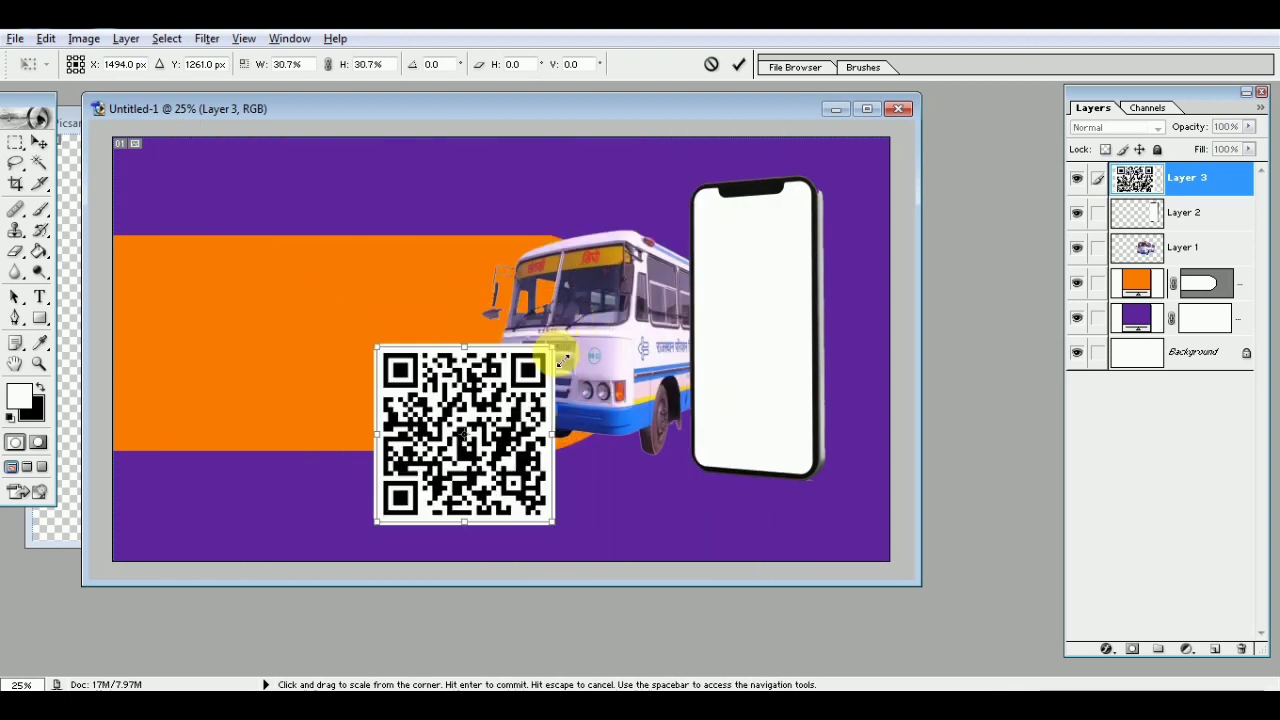
mouse_move(560, 360)
mouse_down()
mouse_move(503, 418)
mouse_move(790, 338)
mouse_up()
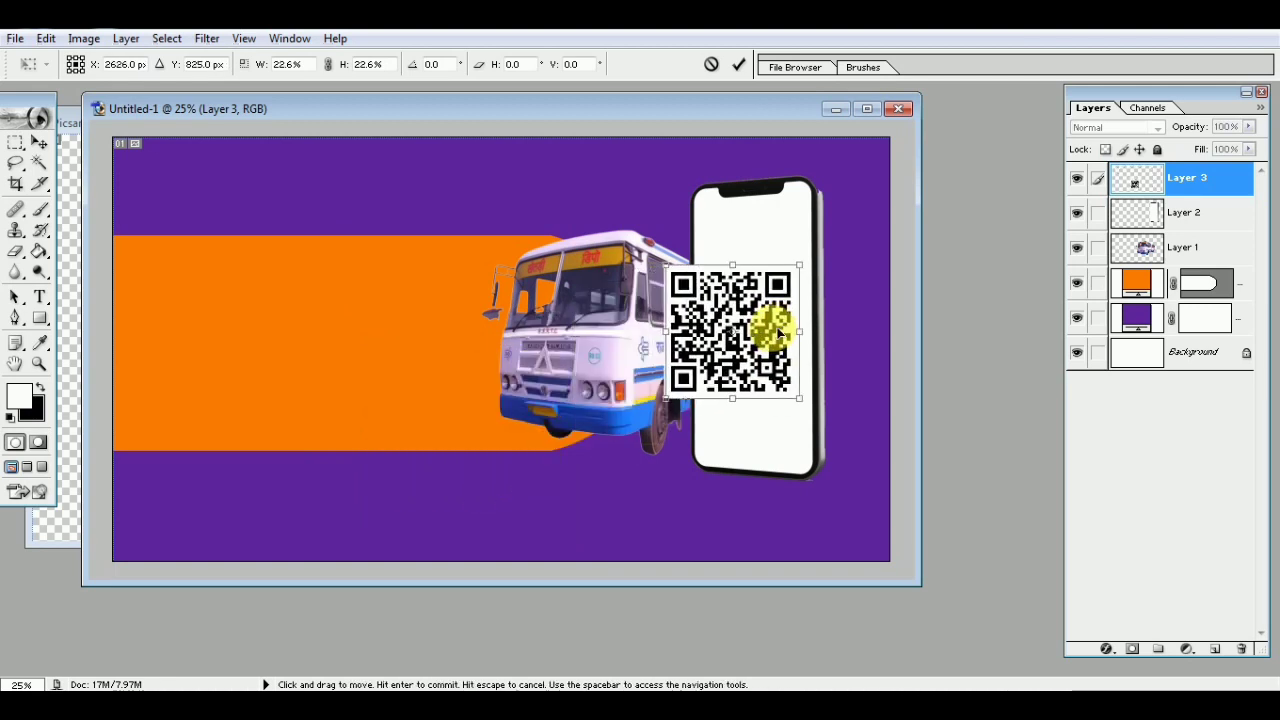
drag(816, 268, 818, 287)
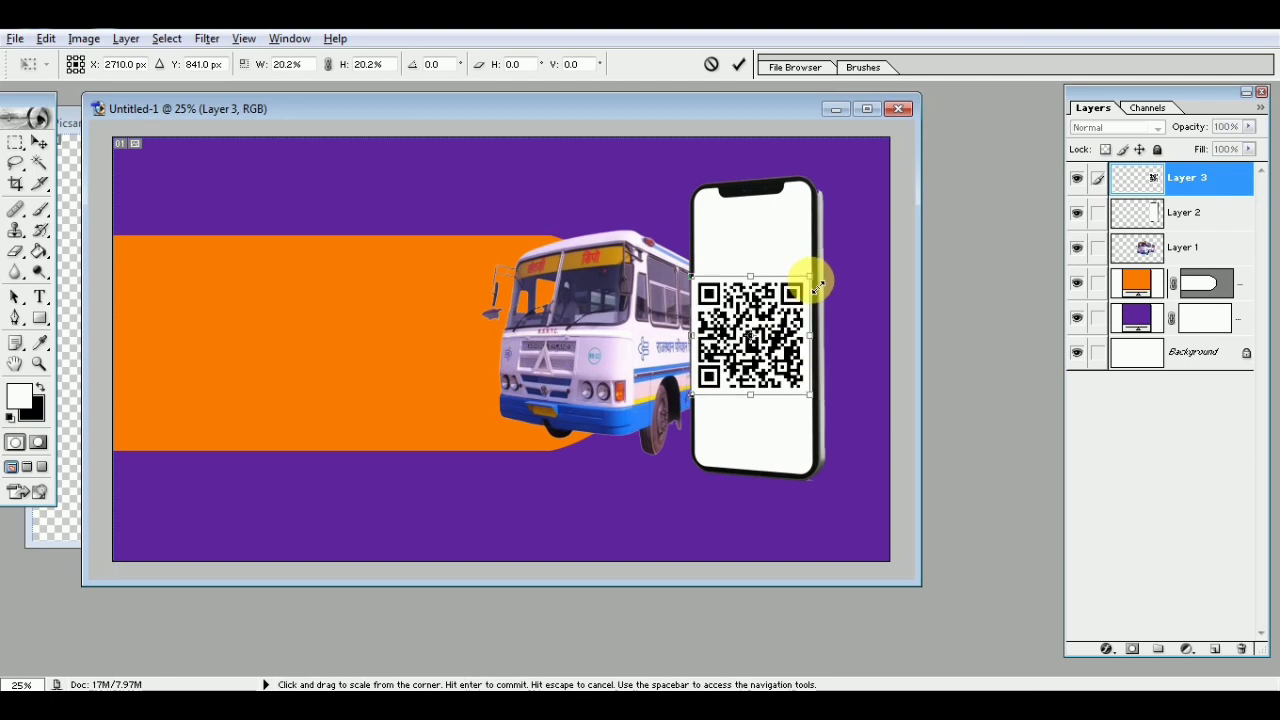
drag(787, 331, 795, 324)
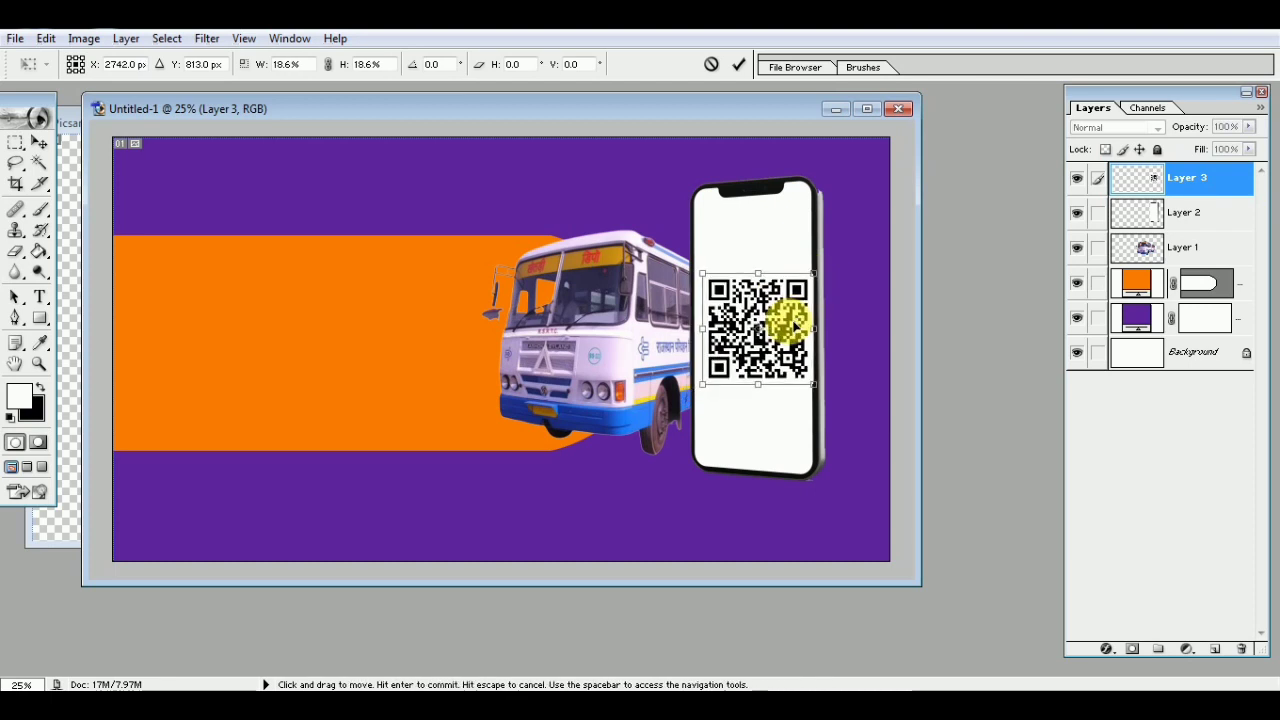
mouse_move(813, 274)
mouse_down()
mouse_move(814, 289)
mouse_move(805, 281)
mouse_up()
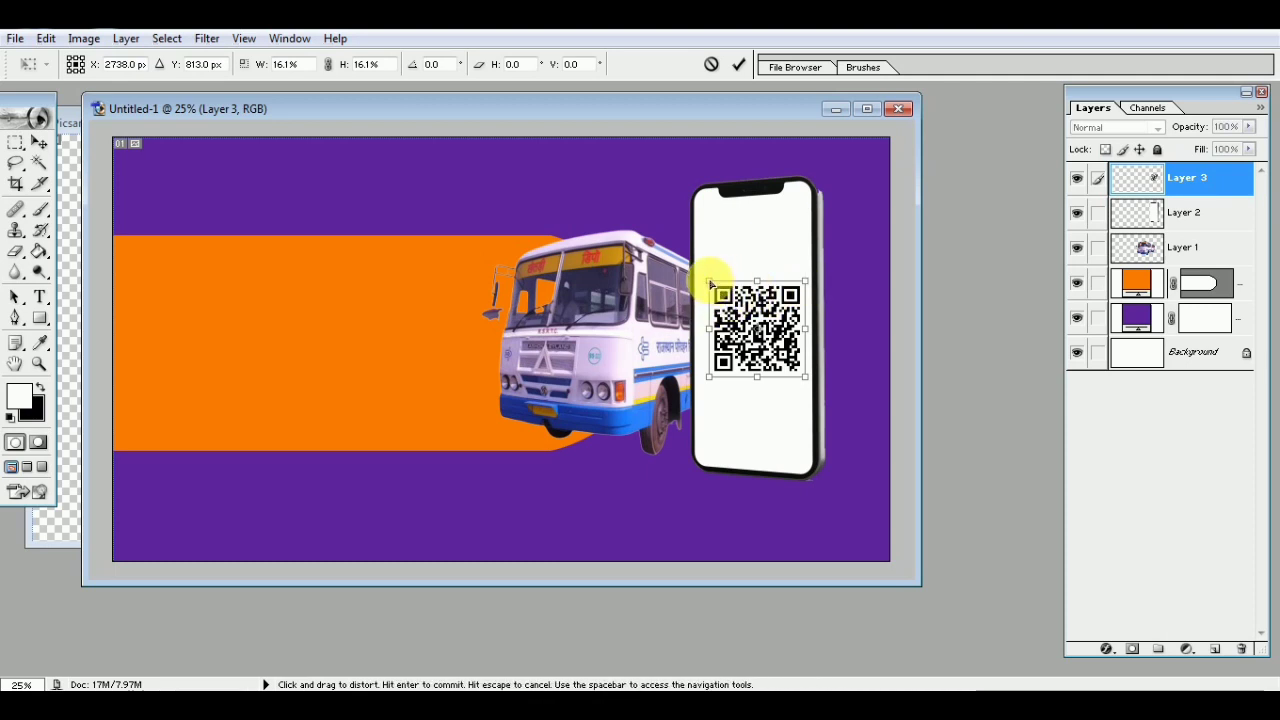
drag(708, 290, 710, 381)
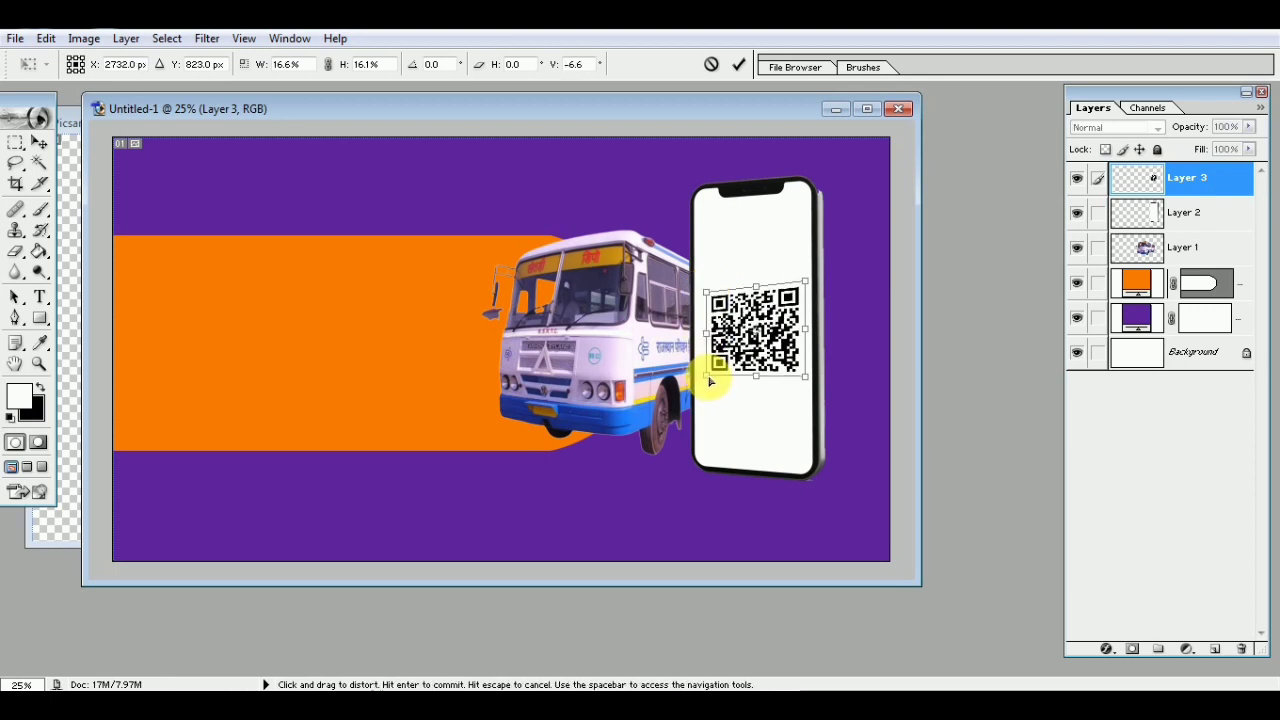
click(742, 66)
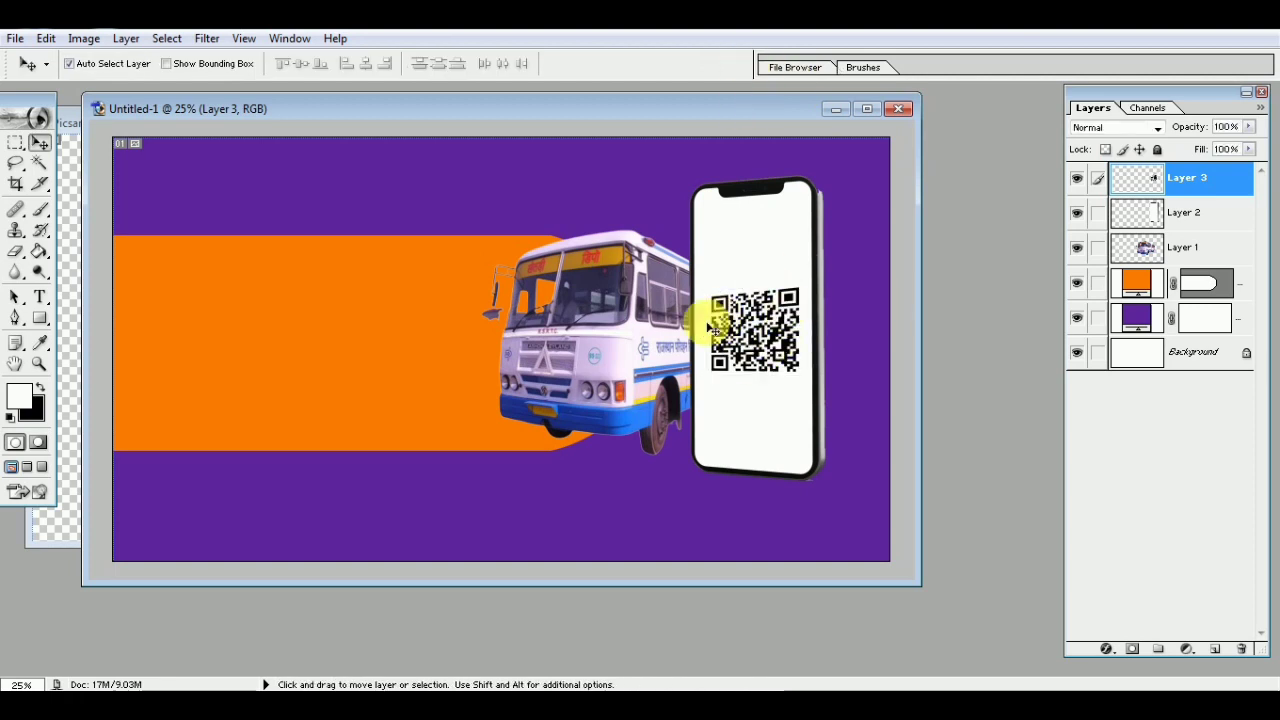
Open arrow image 12.png and copy the arrow into the banner's top-left corner
click(67, 160)
drag(406, 121, 80, 205)
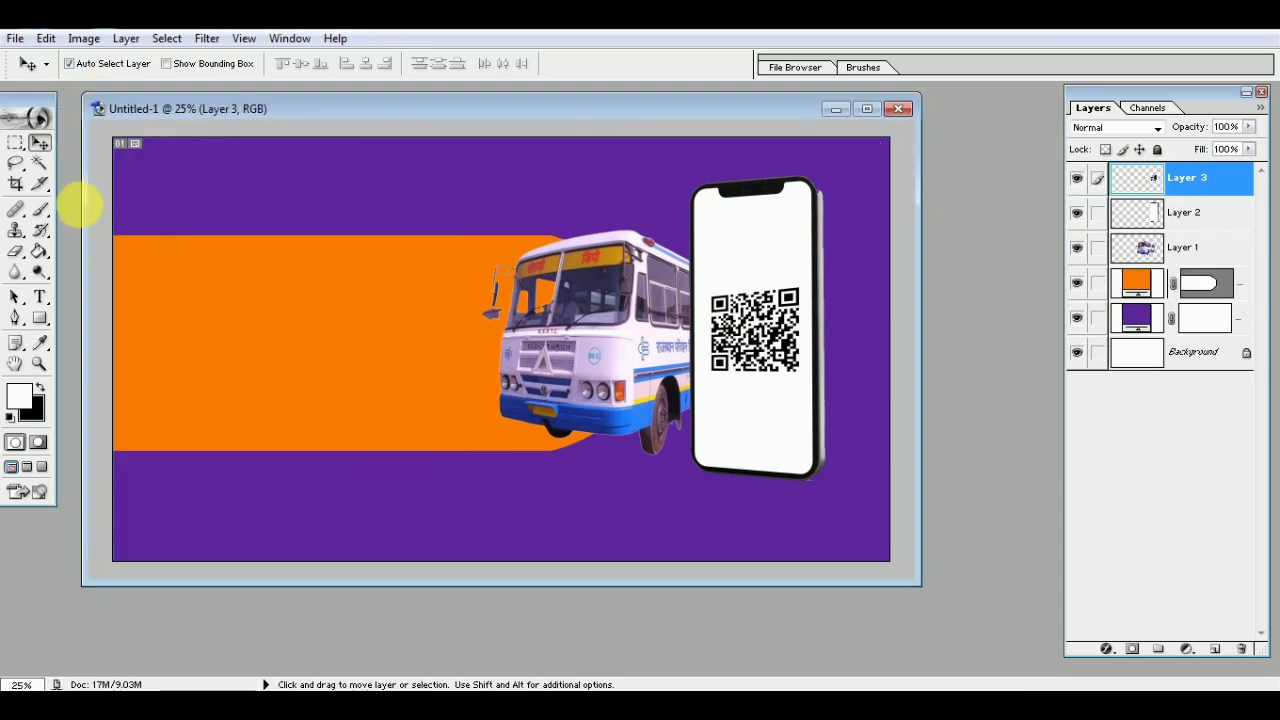
key(ctrl+o)
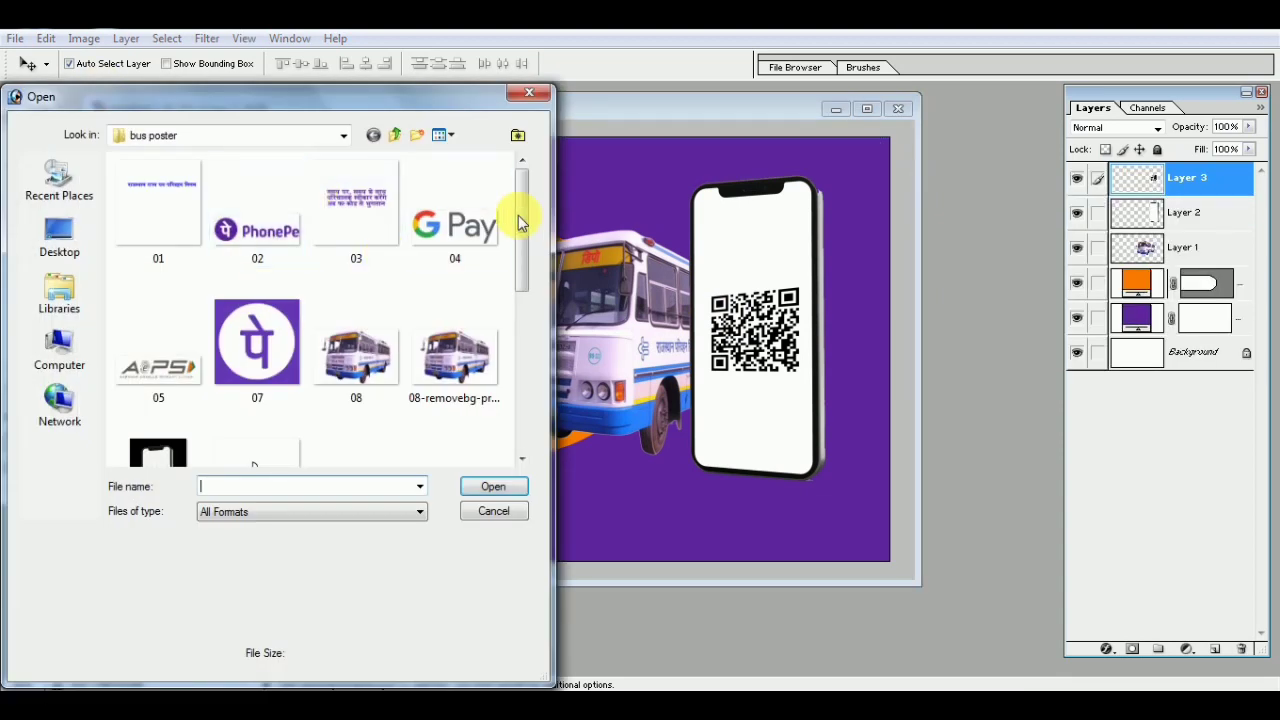
drag(525, 232, 523, 340)
click(278, 194)
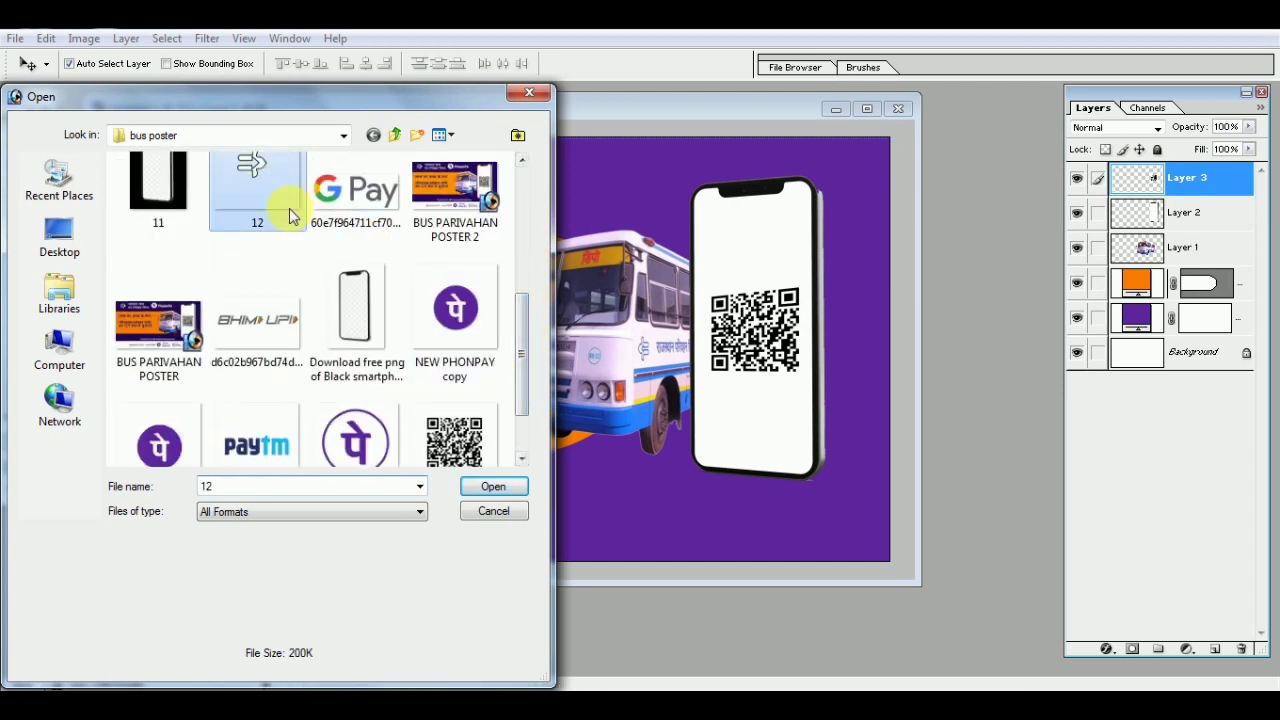
click(486, 488)
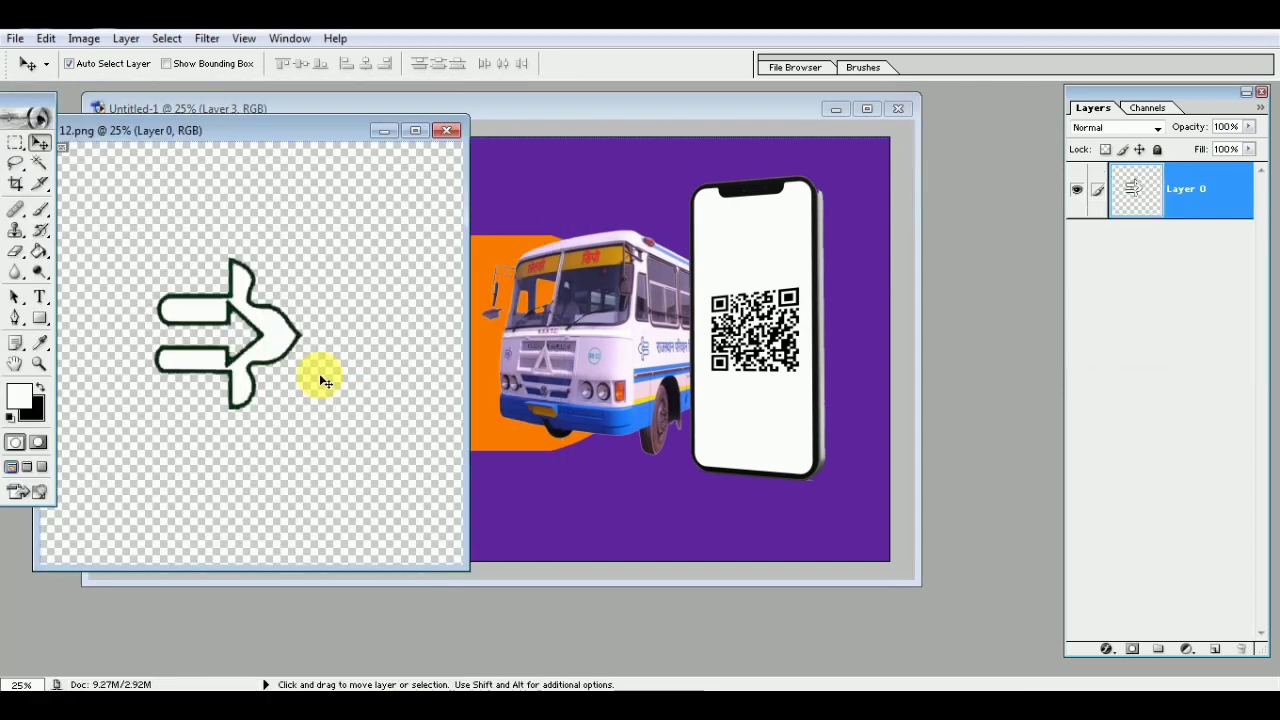
mouse_move(277, 344)
mouse_down()
mouse_move(520, 212)
mouse_move(386, 197)
mouse_move(256, 203)
mouse_up()
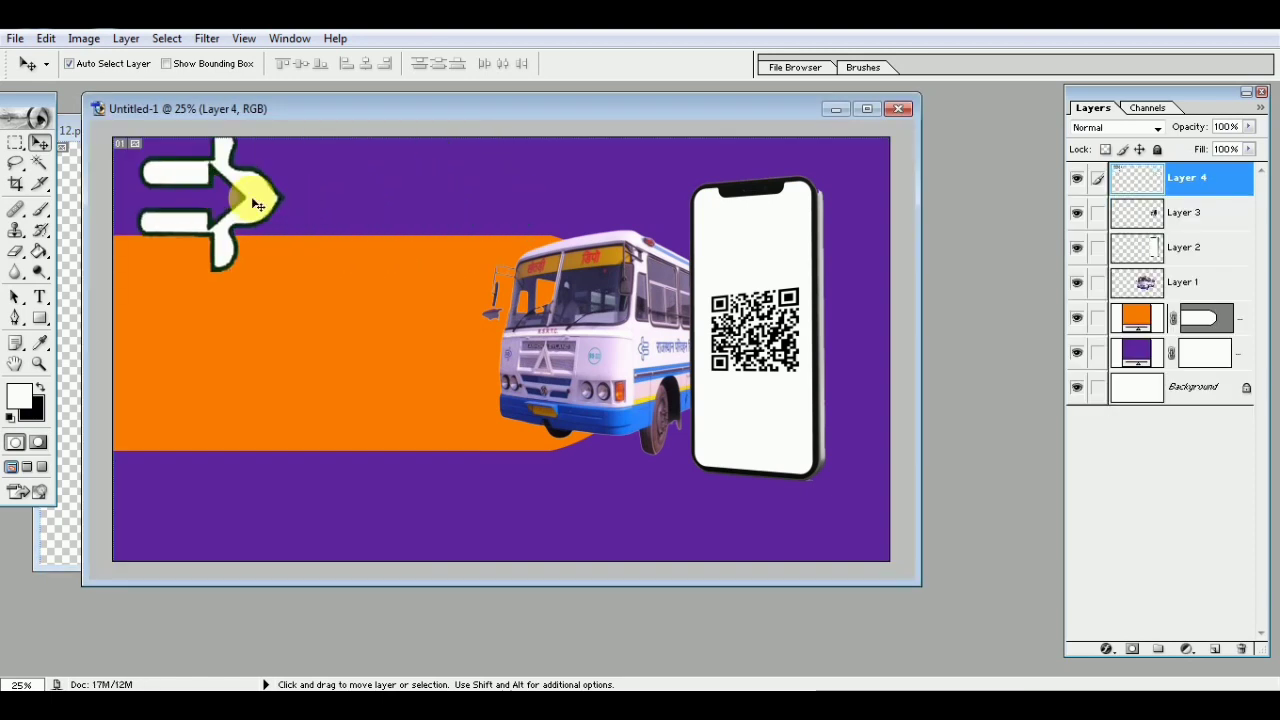
Shrink the arrow proportionally into the top-left corner and close 12.png
key(ctrl+t)
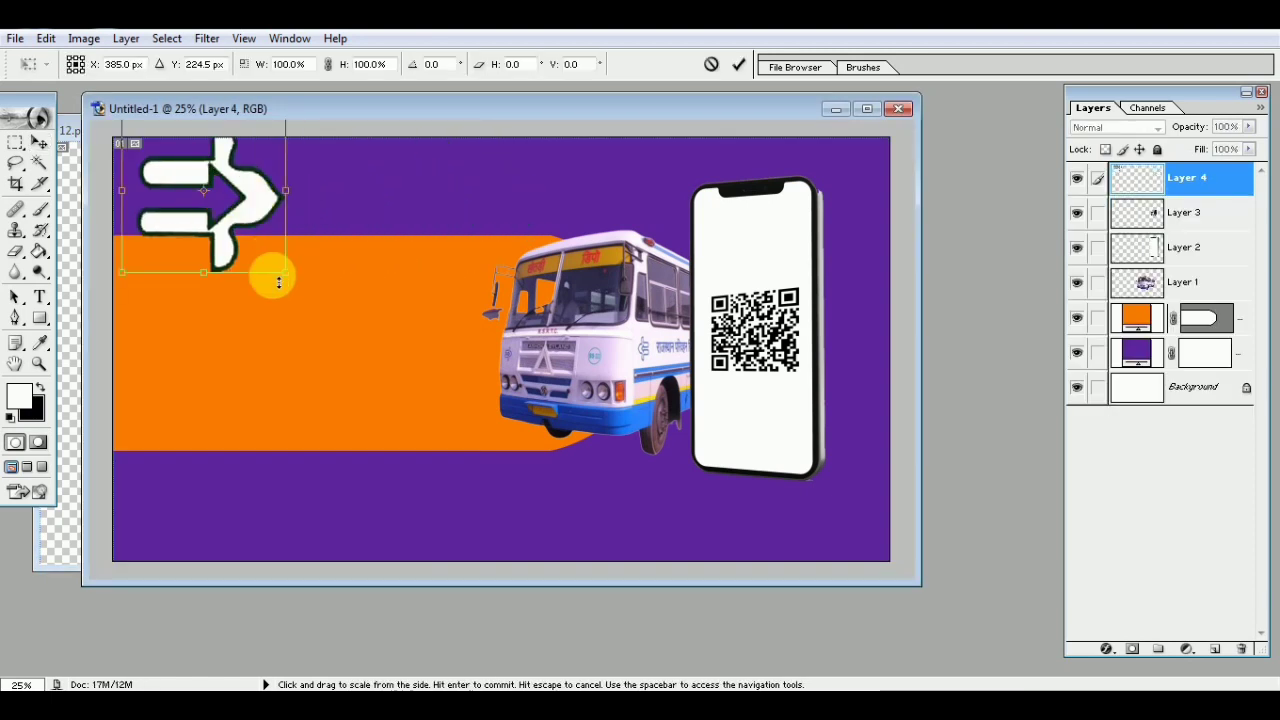
drag(286, 272, 262, 248)
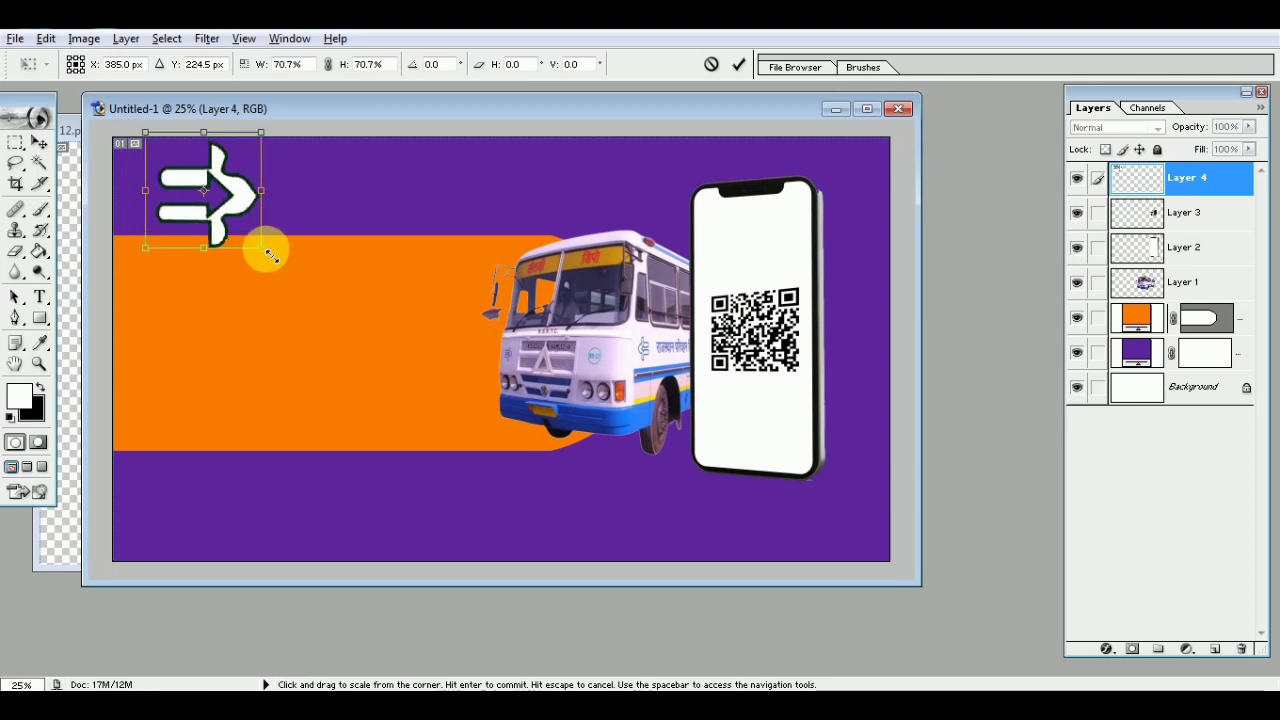
mouse_move(262, 248)
mouse_down()
mouse_move(215, 194)
mouse_move(210, 217)
mouse_up()
click(328, 64)
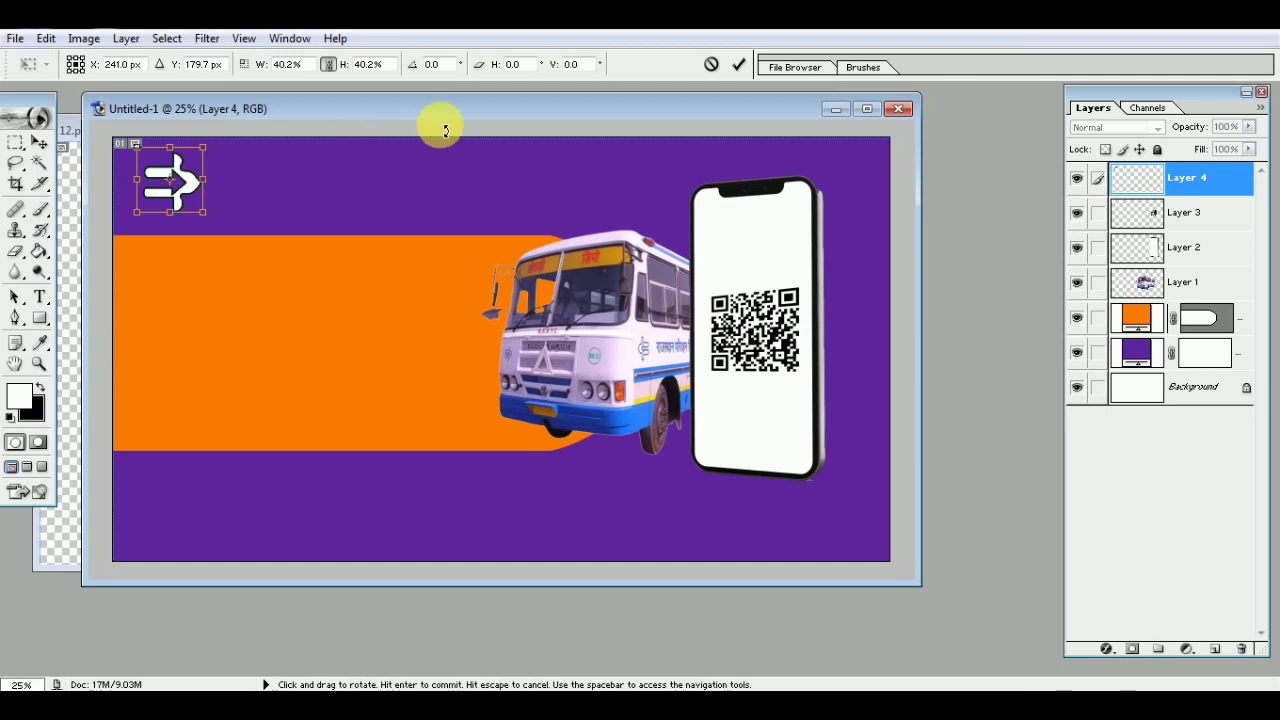
click(738, 64)
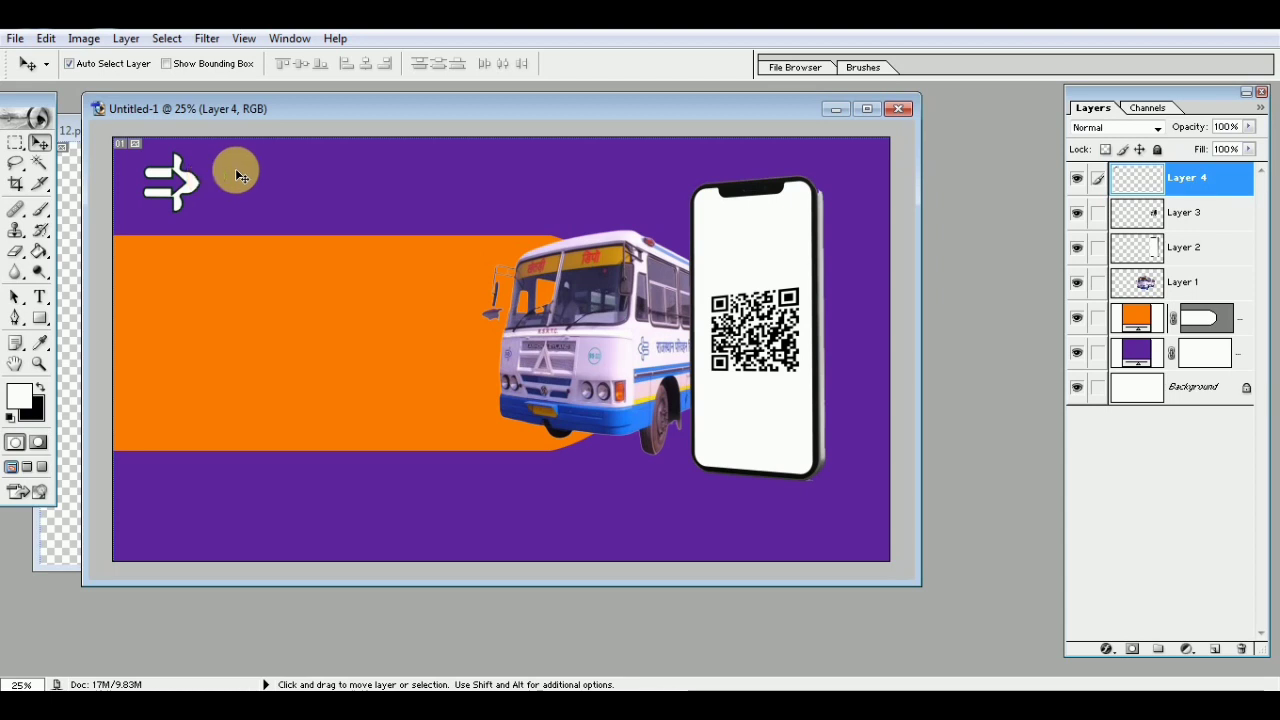
click(70, 176)
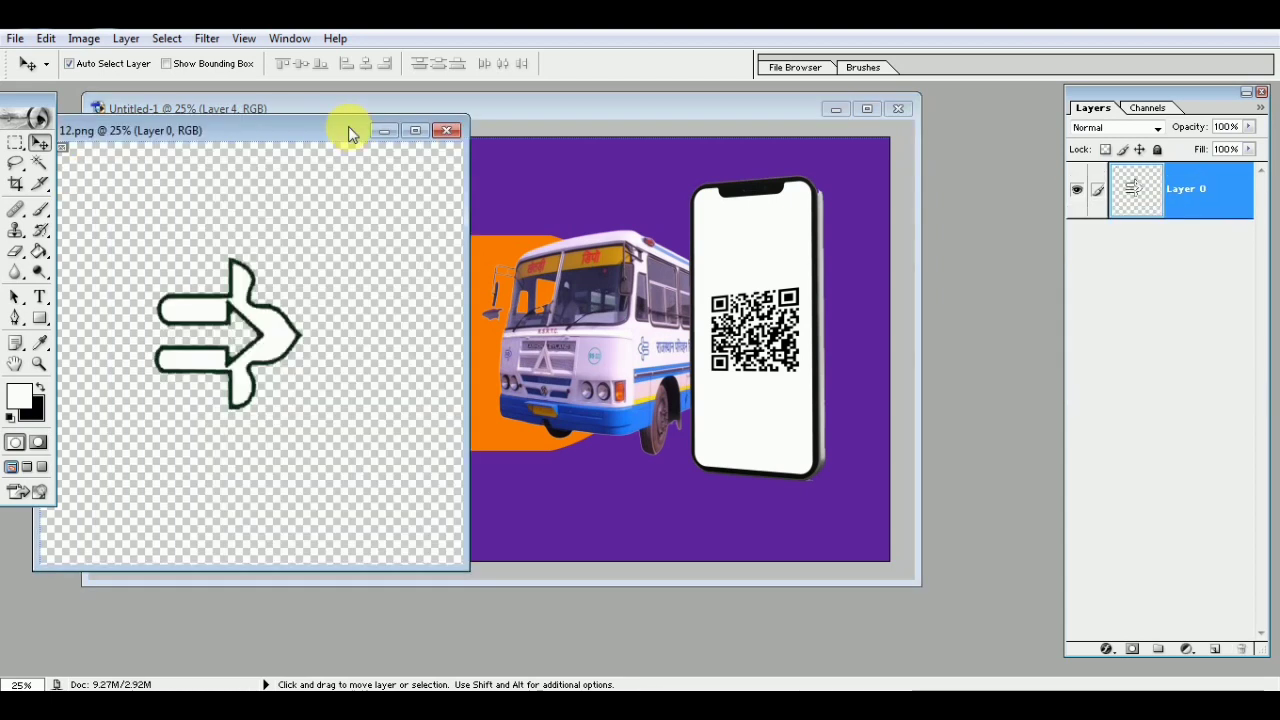
click(448, 131)
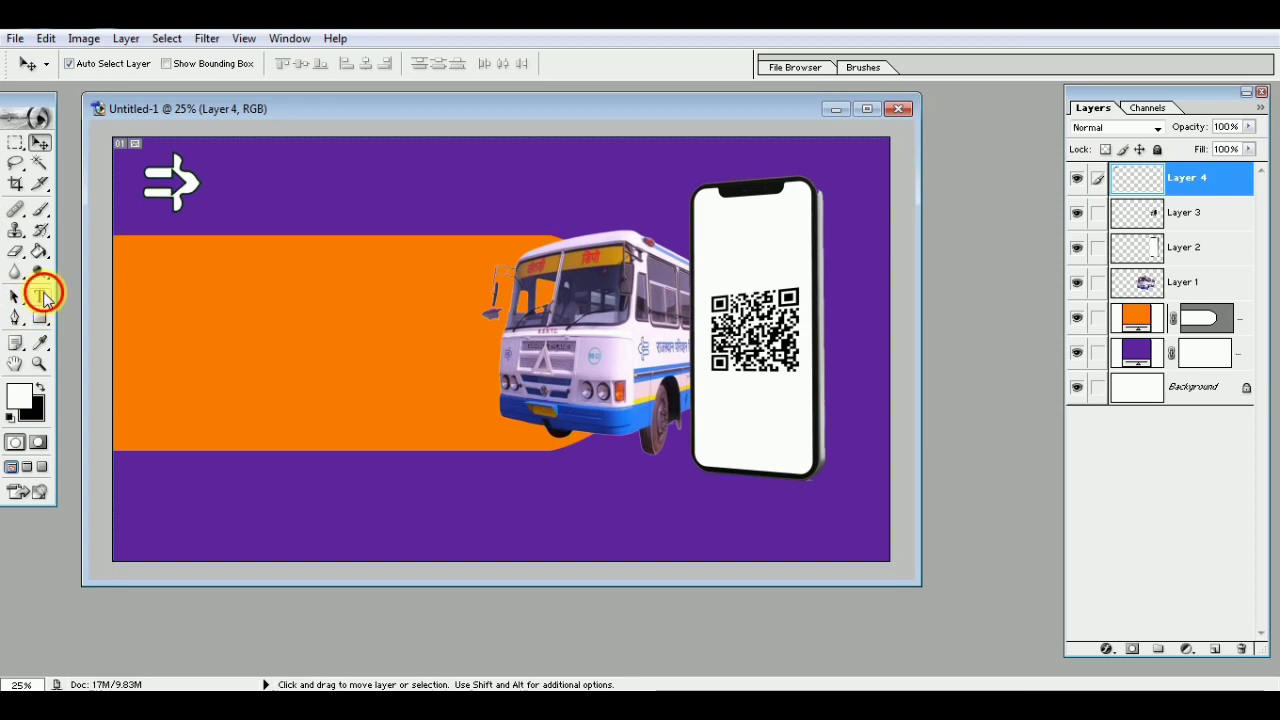
Paste the white Hindi title 'राजस्थान राज्य / पथ परिवहन निगम' beside the arrow and commit it
click(41, 296)
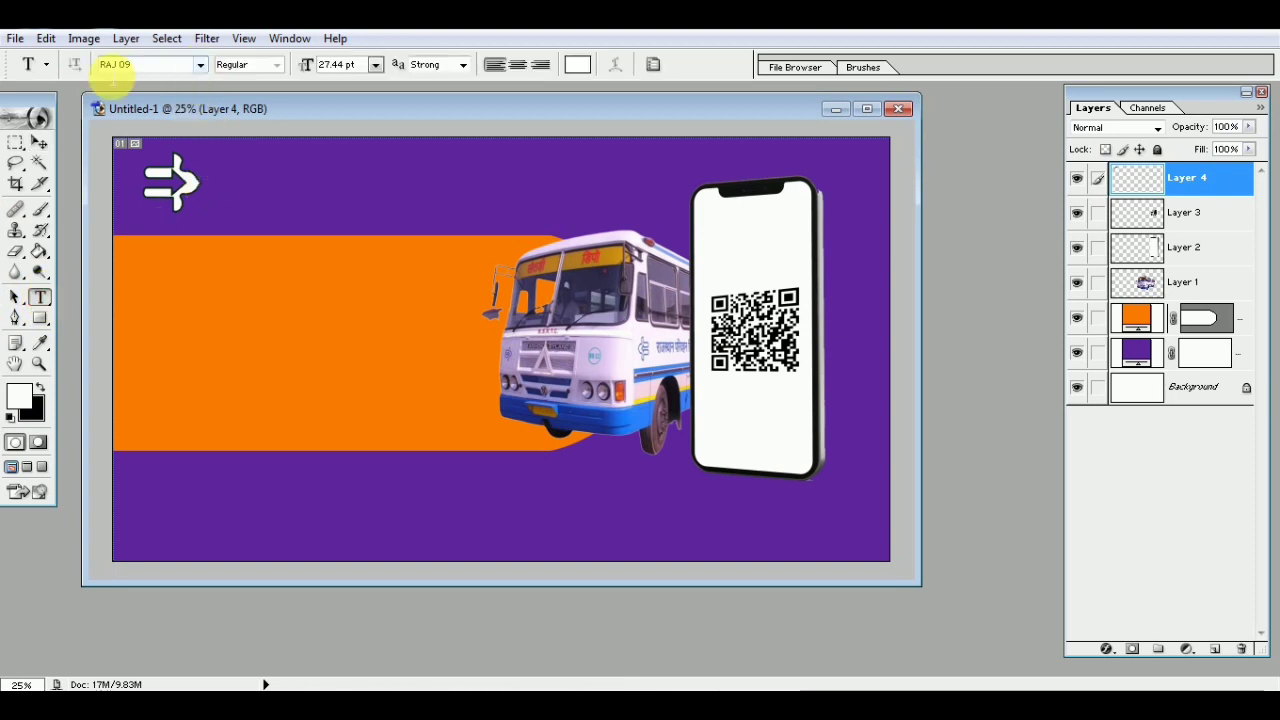
click(228, 179)
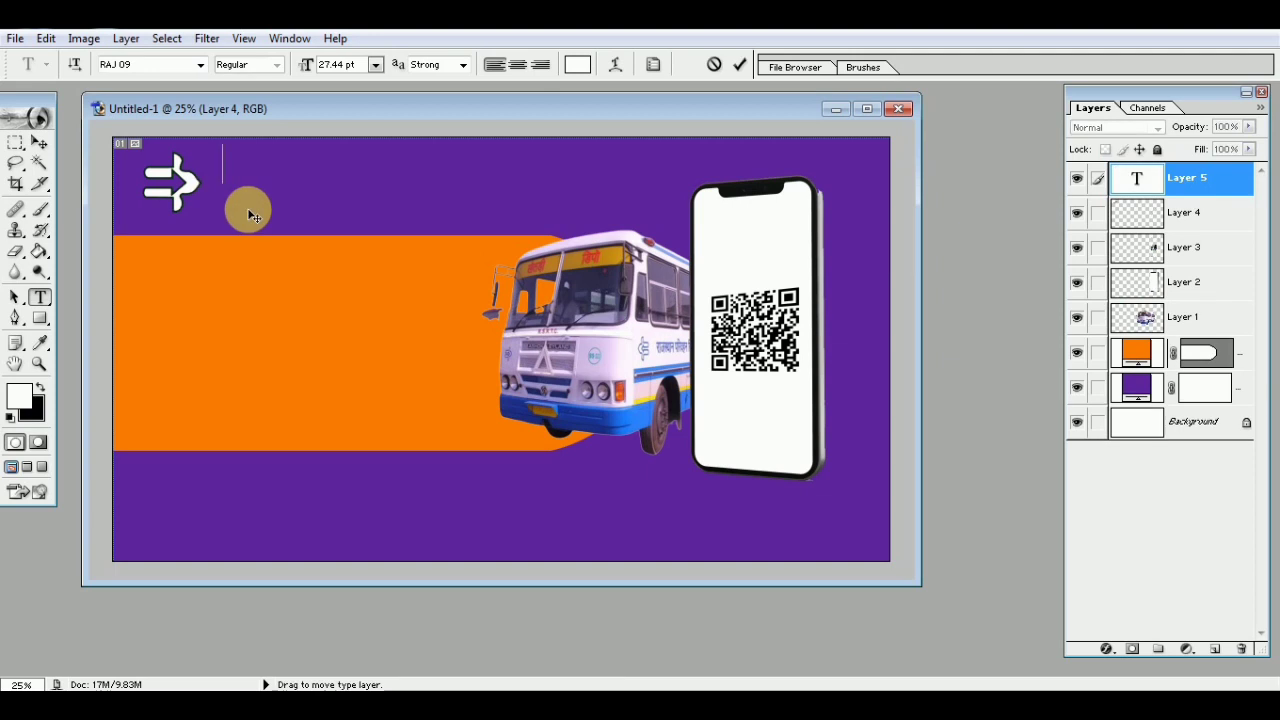
text(राजस्थान राज्य पथ परिवहन निगम)
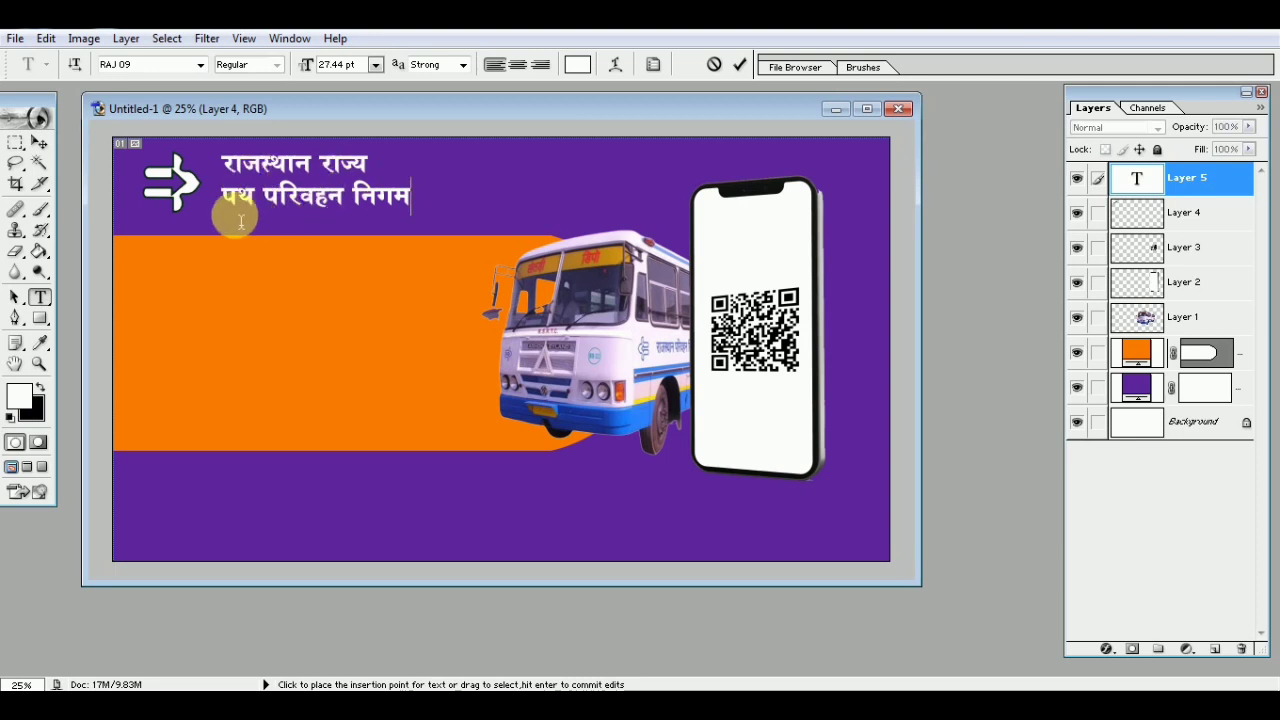
drag(329, 222, 319, 229)
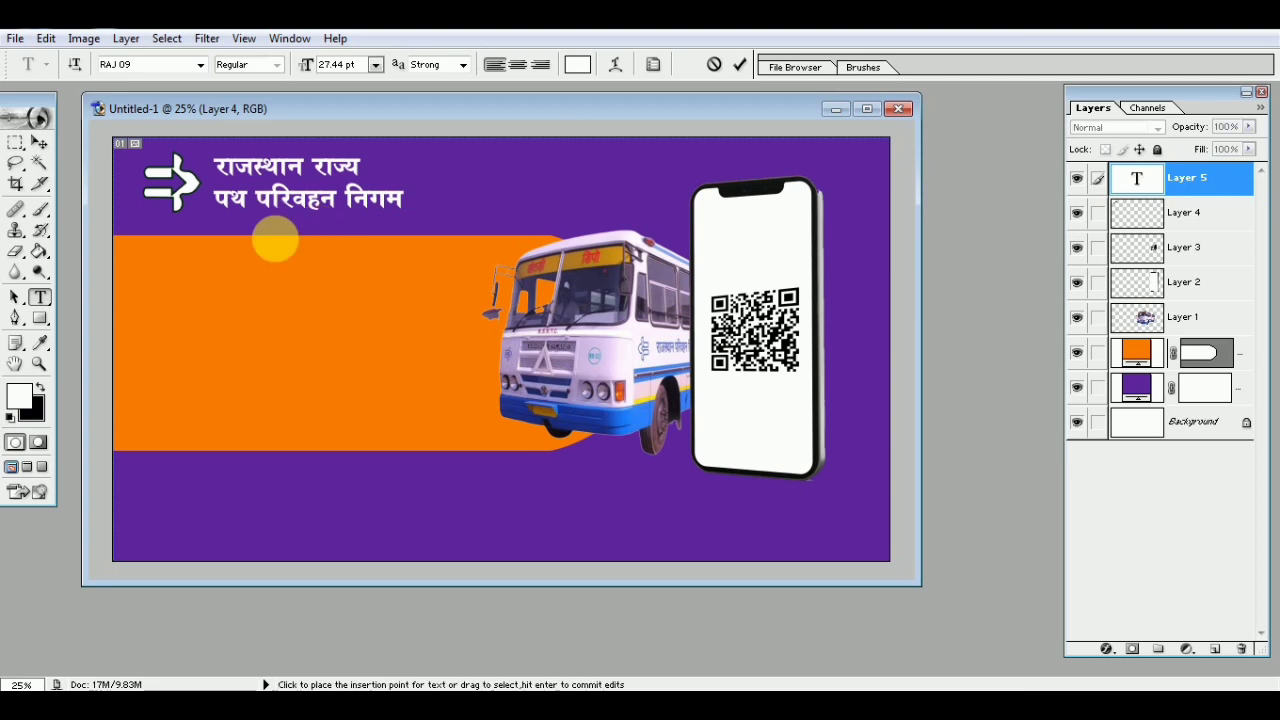
click(738, 66)
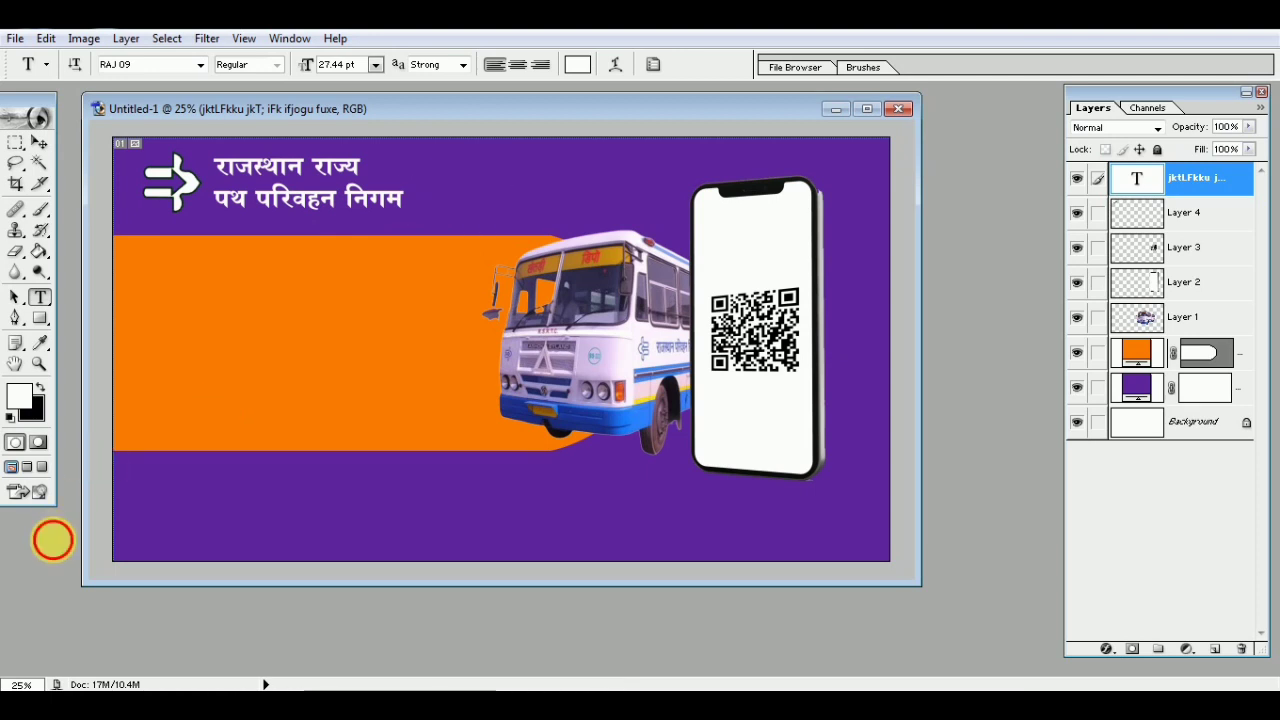
Open image 02, the PhonePe wordmark logo, from the bus poster folder
double_click(52, 540)
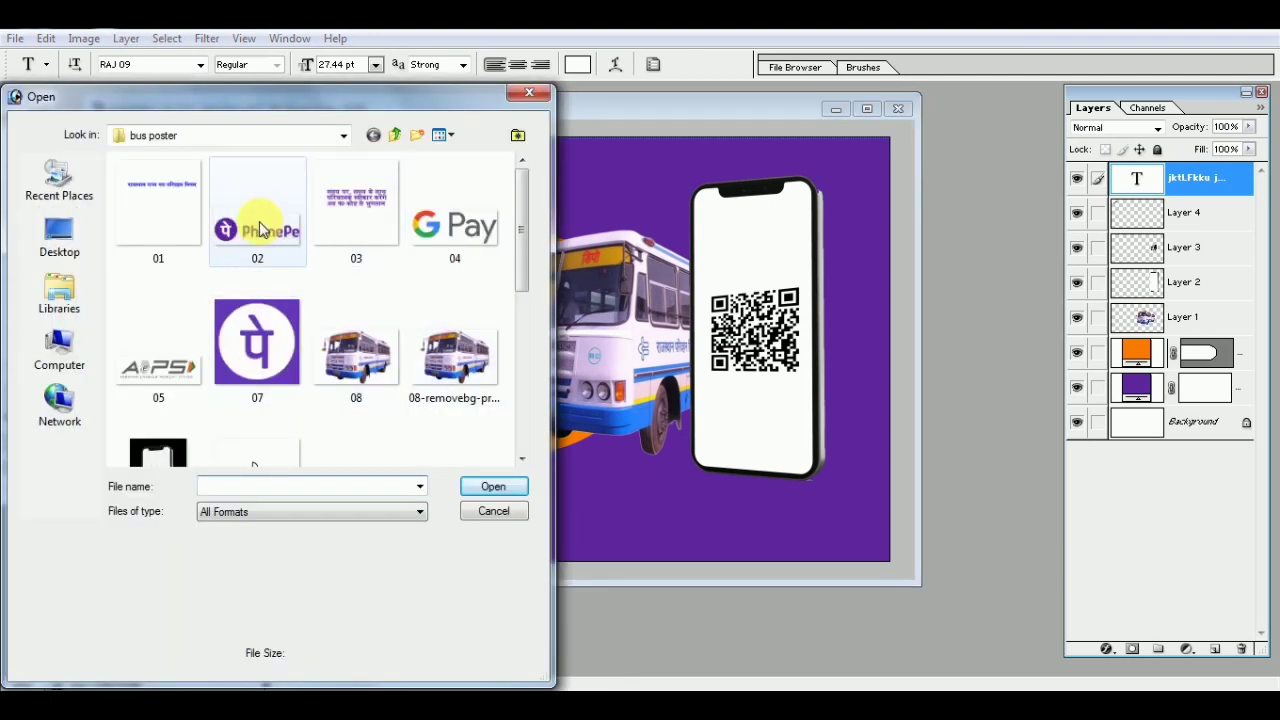
click(257, 215)
click(491, 486)
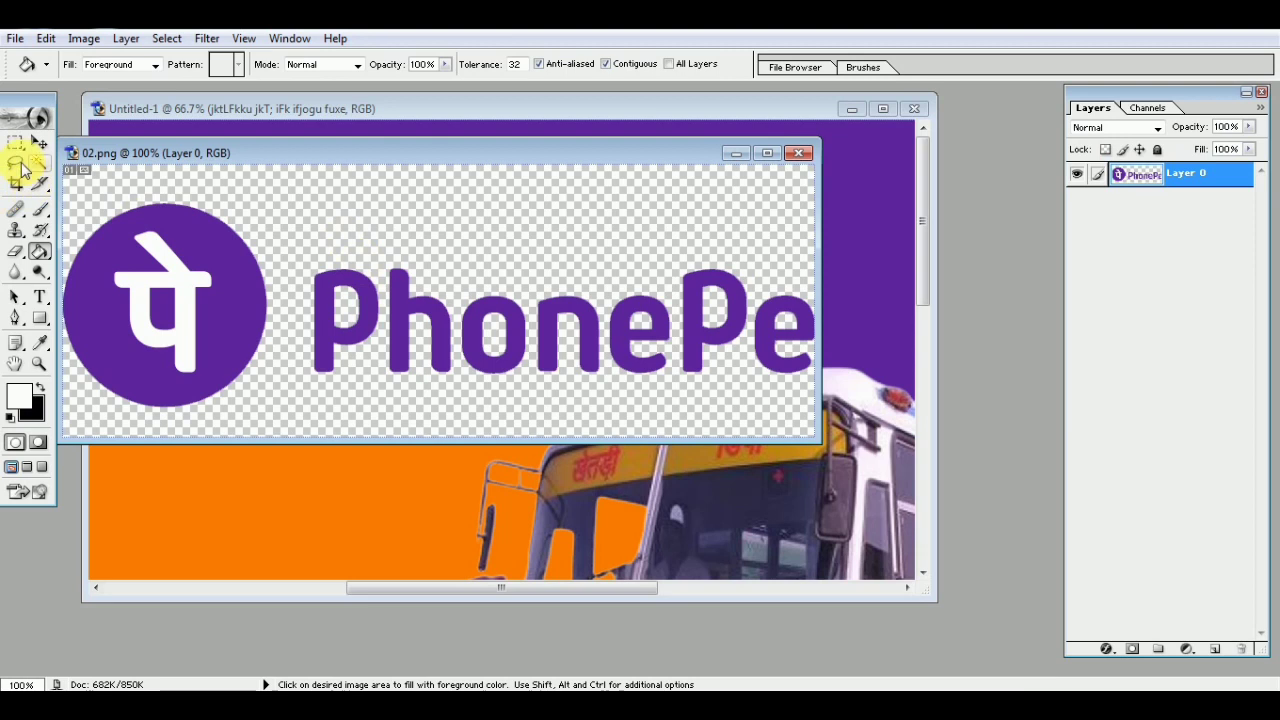
click(17, 184)
Crop image 02 down to just the PhonePe wordmark
mouse_move(298, 233)
mouse_down()
mouse_move(514, 374)
mouse_move(850, 408)
mouse_up()
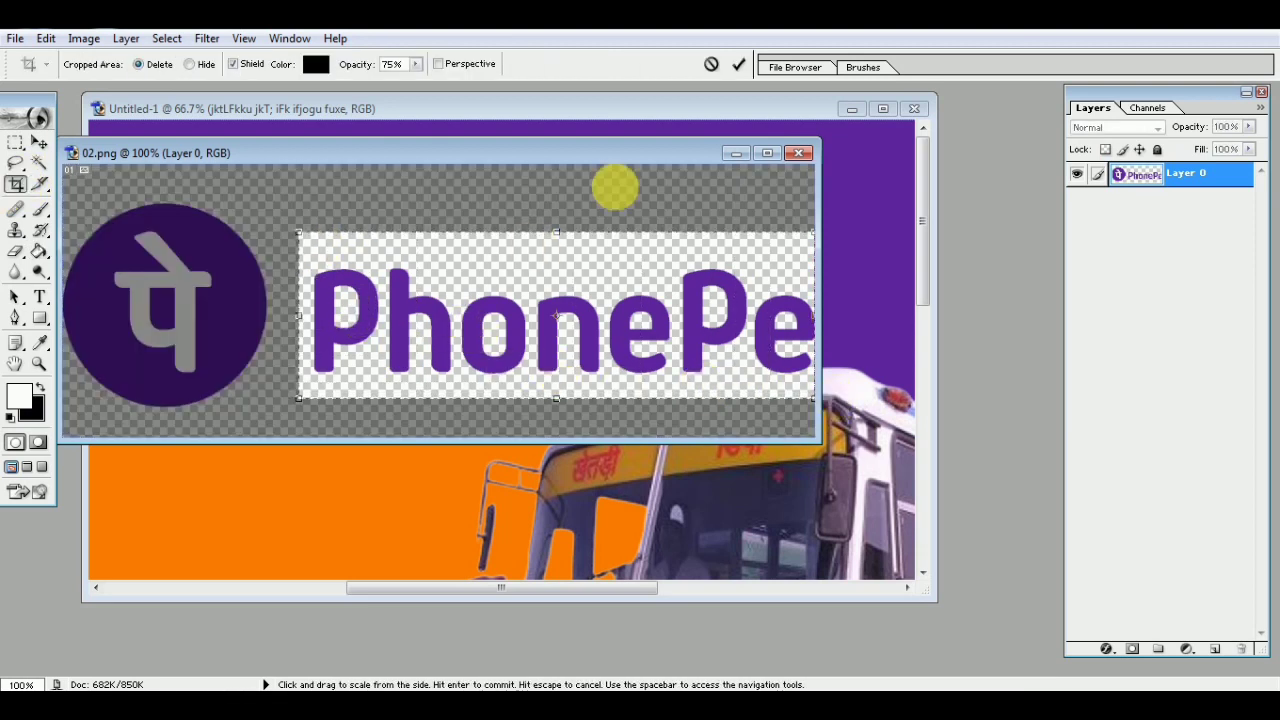
click(738, 64)
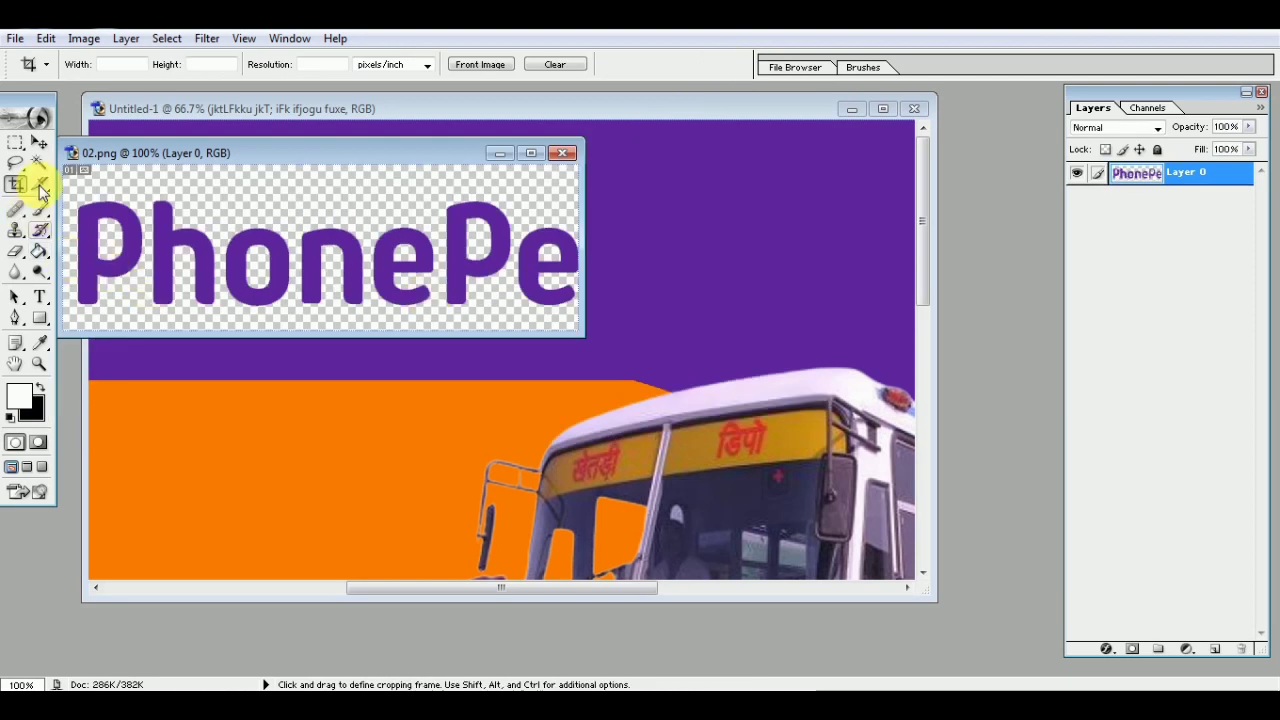
click(39, 143)
drag(284, 267, 271, 263)
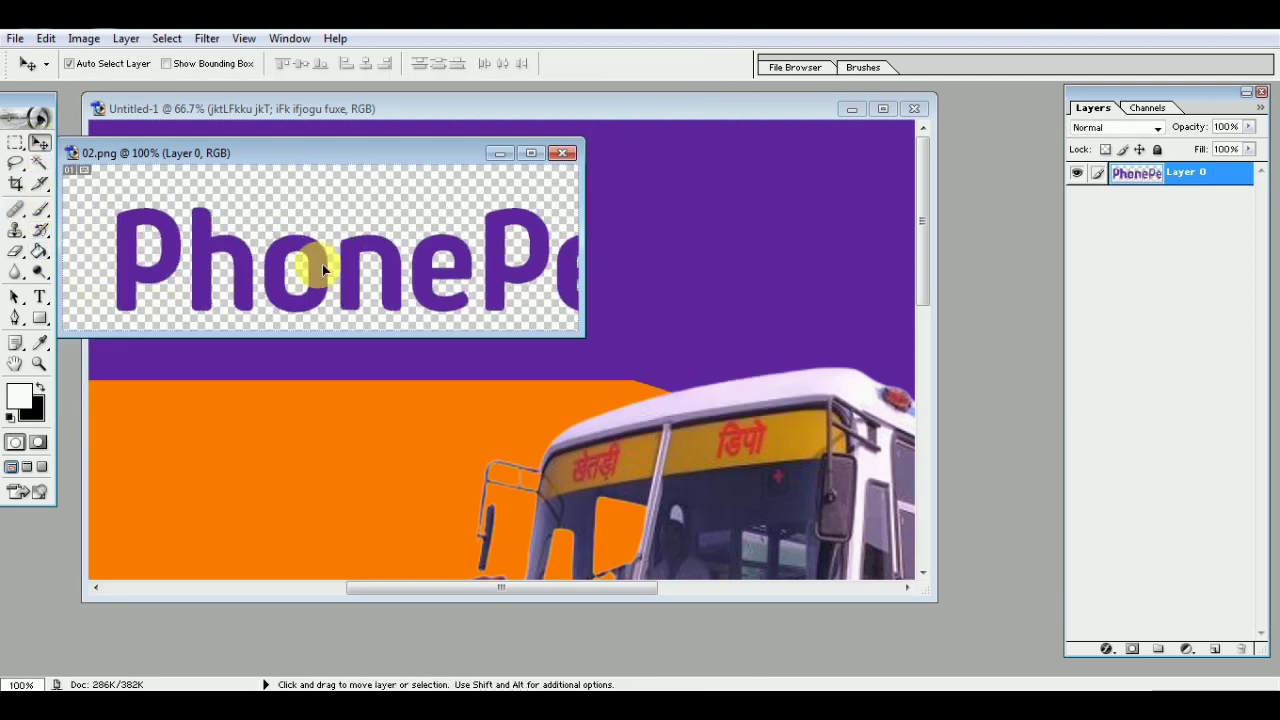
Fill each PhonePe letter white and drag the wordmark into the banner's purple top area
click(38, 255)
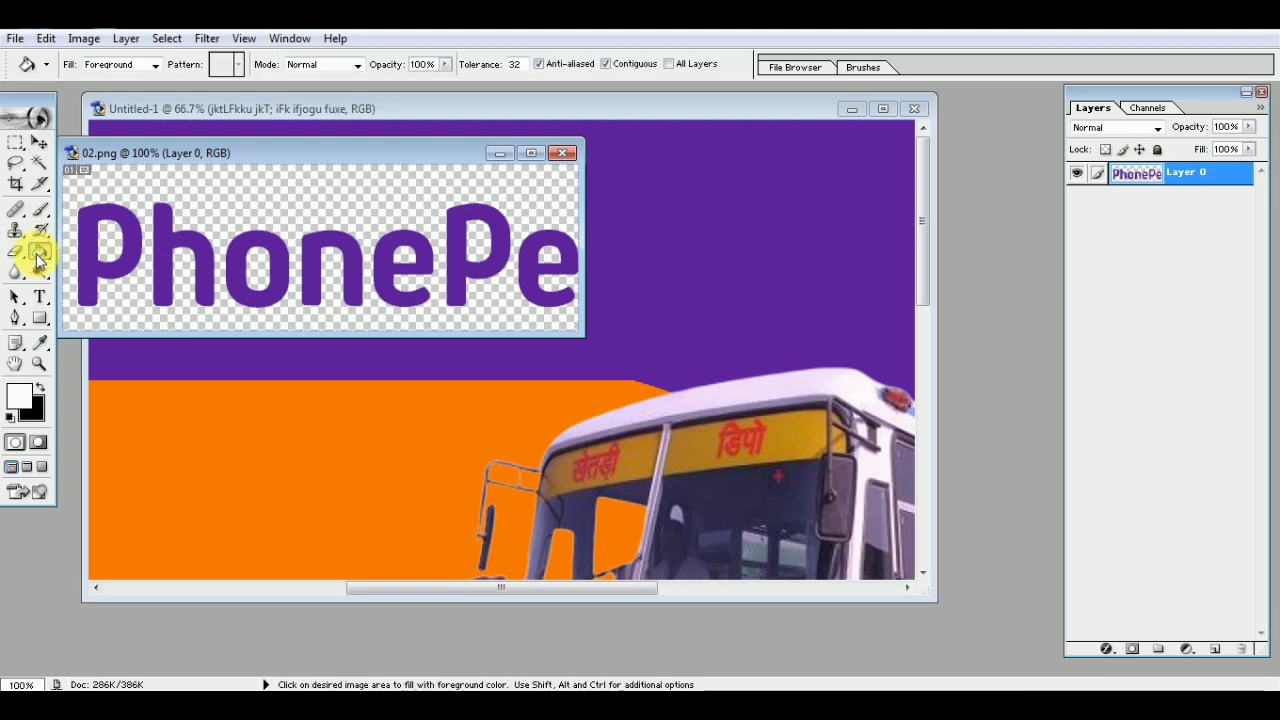
click(167, 277)
click(128, 265)
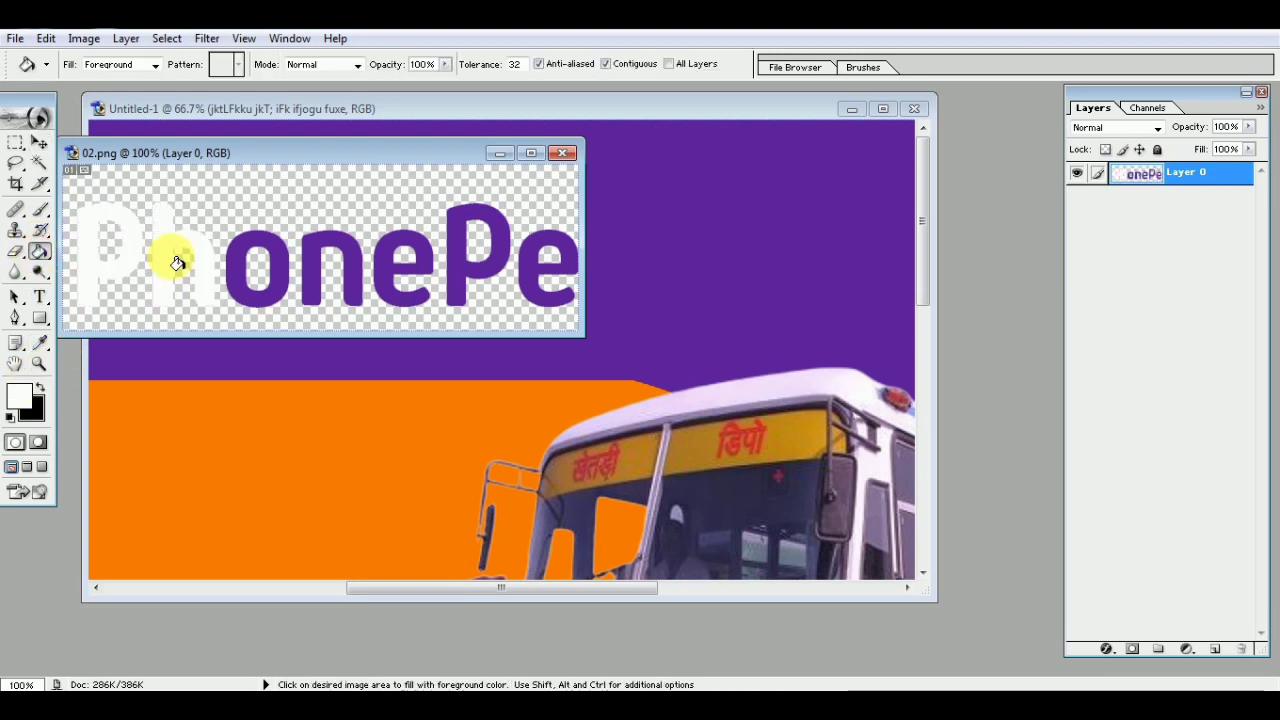
click(275, 257)
click(313, 260)
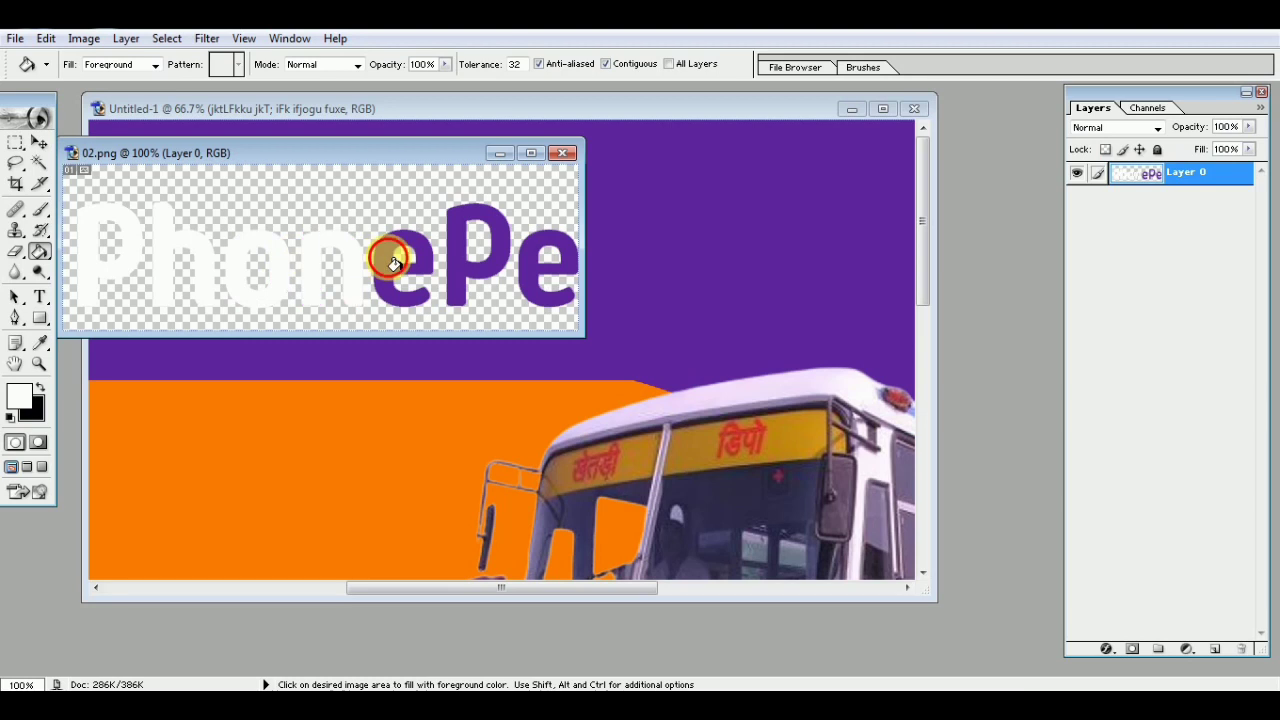
click(396, 258)
click(465, 242)
click(540, 258)
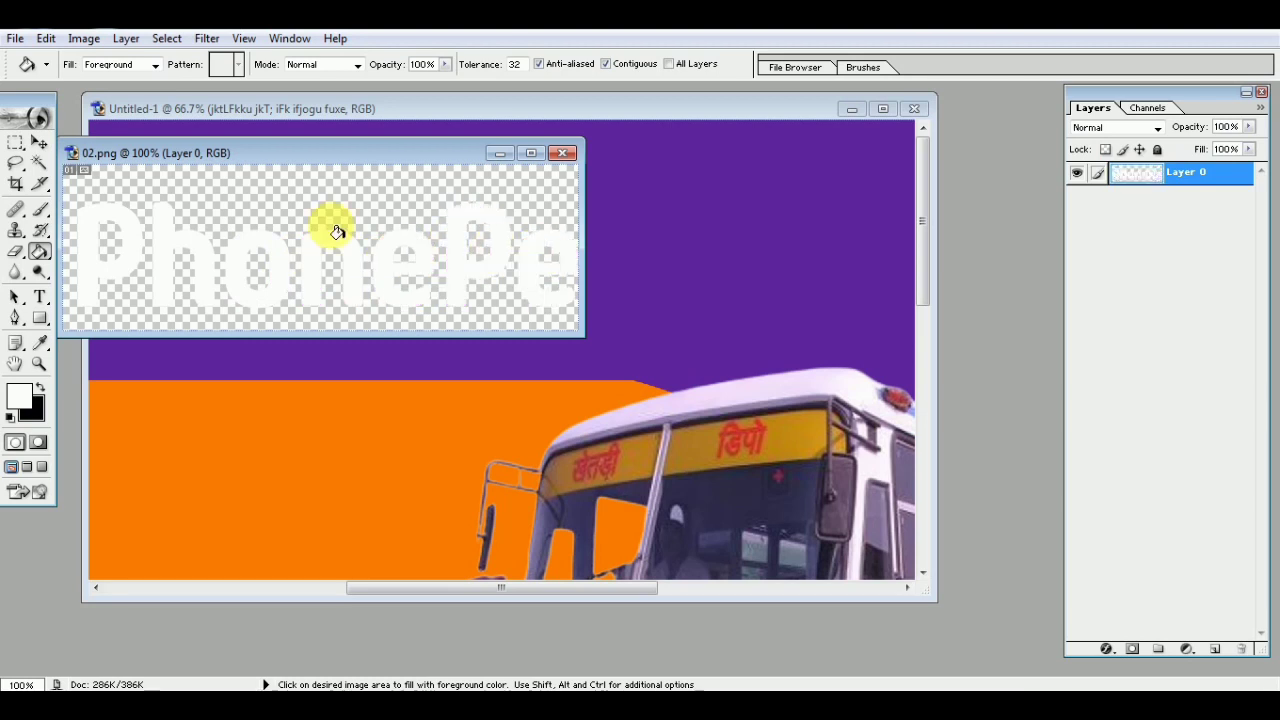
click(39, 143)
mouse_move(208, 258)
mouse_down()
mouse_move(622, 268)
mouse_move(540, 268)
mouse_up()
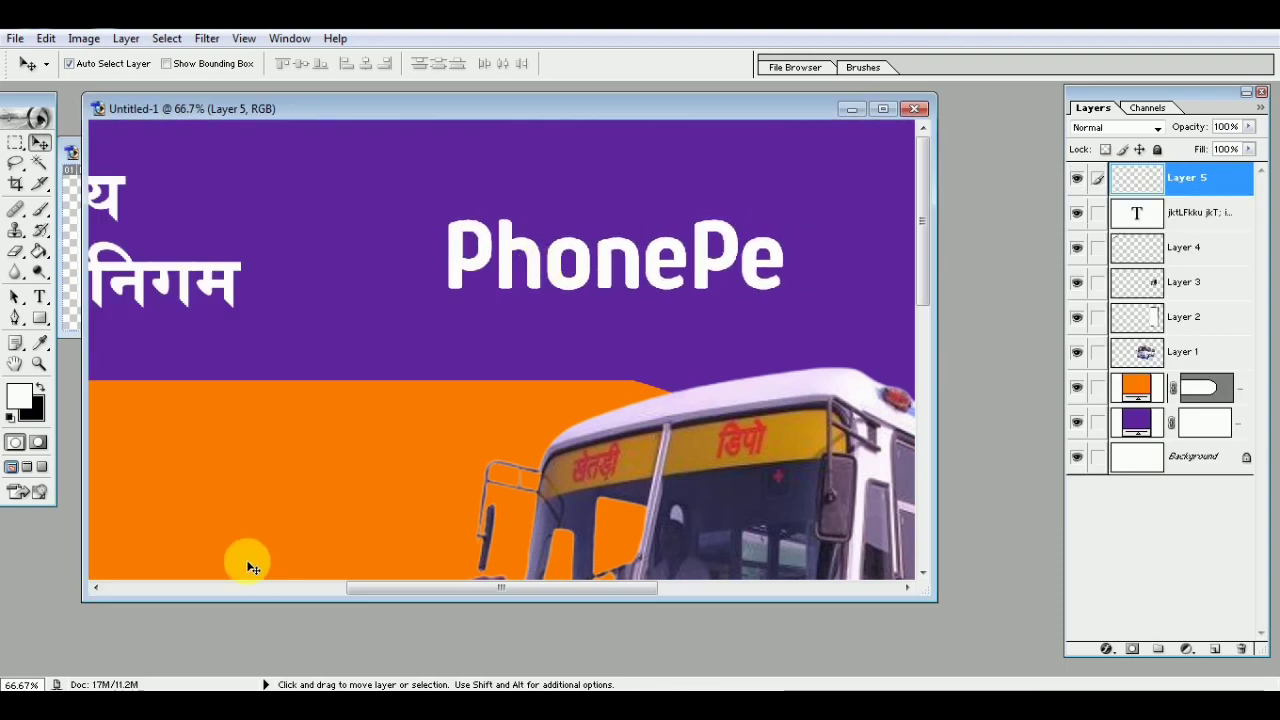
Open the PhonePe icon image 07 and delete its purple background to transparency
double_click(228, 648)
click(294, 388)
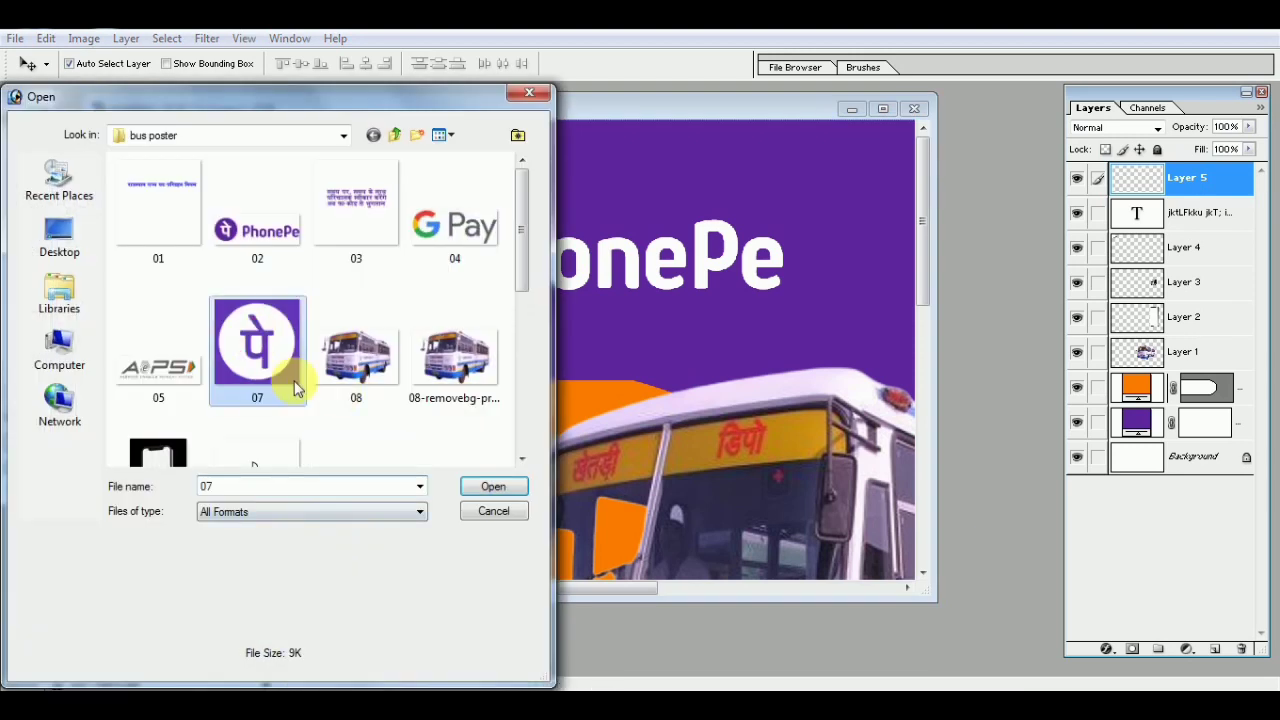
click(486, 489)
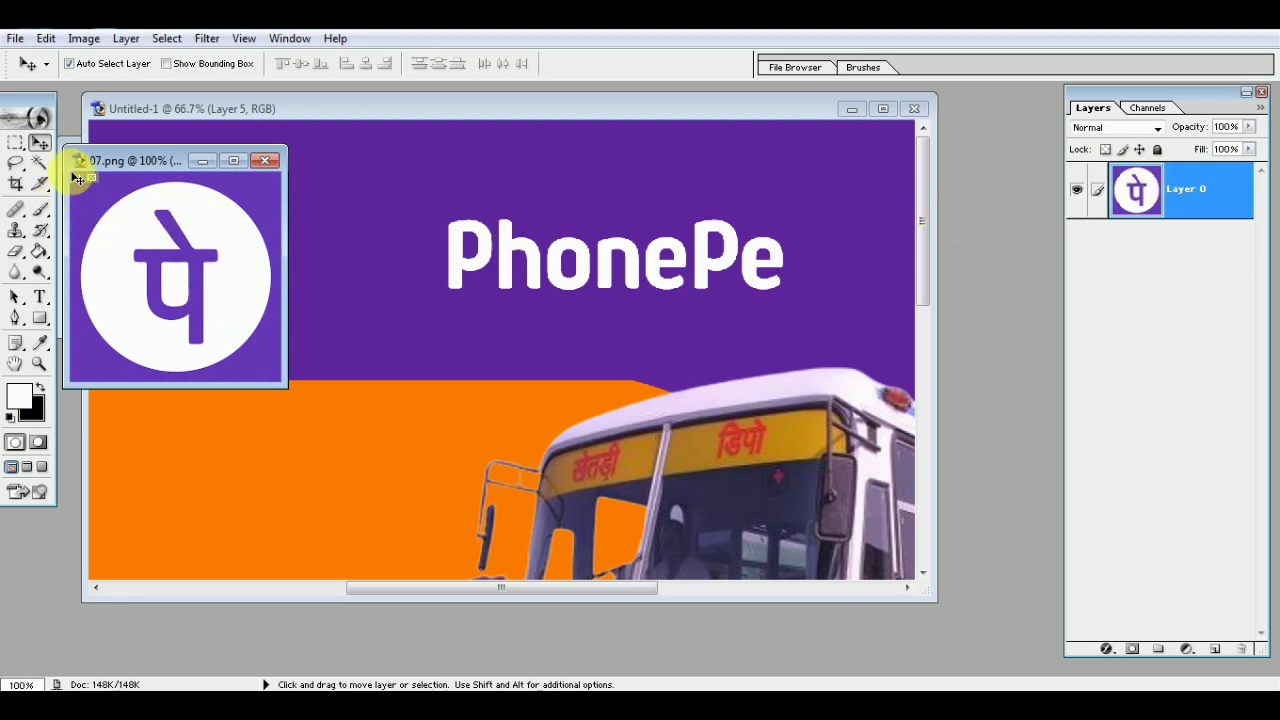
click(39, 163)
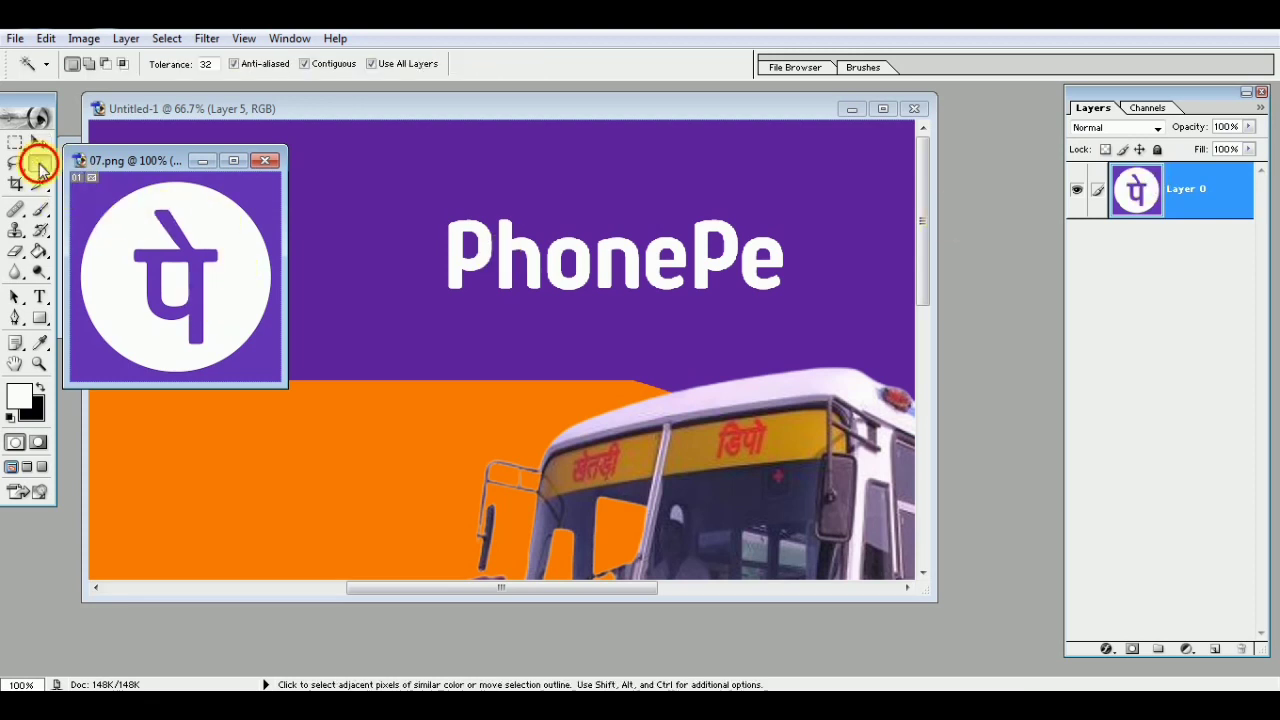
click(258, 185)
key(Delete)
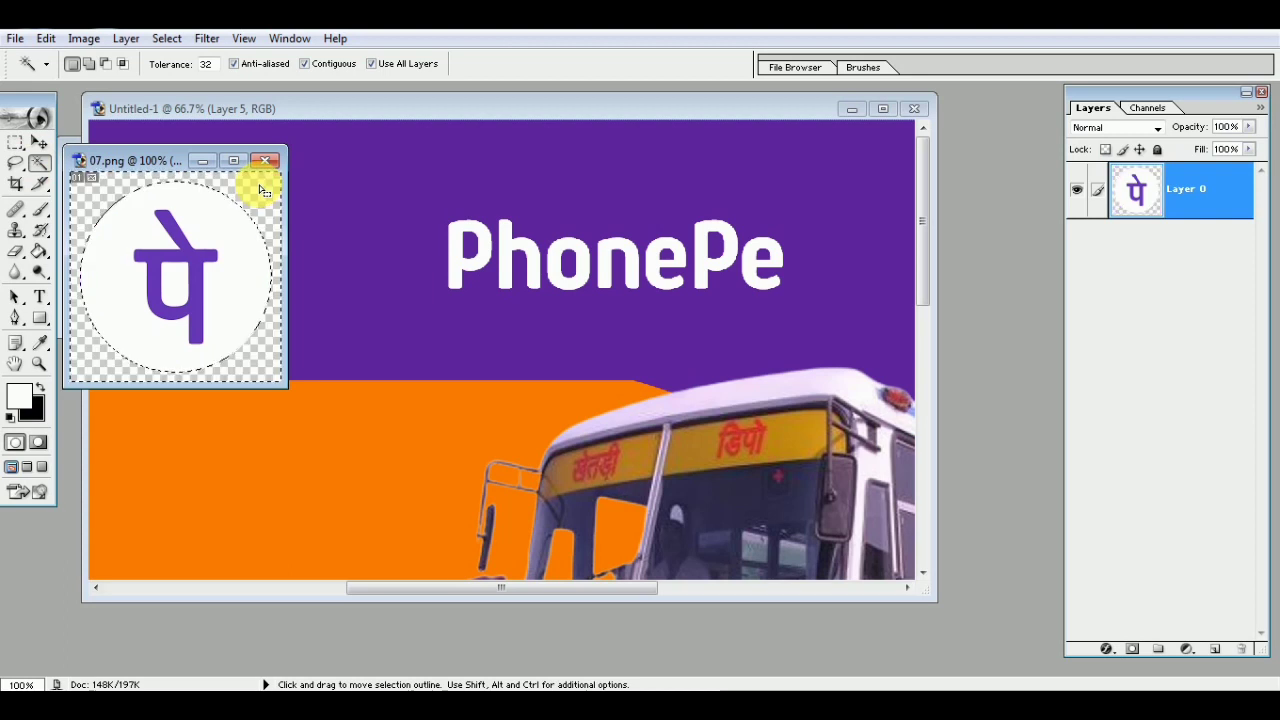
Place the PhonePe icon just left of the wordmark on the banner, then zoom out
click(39, 143)
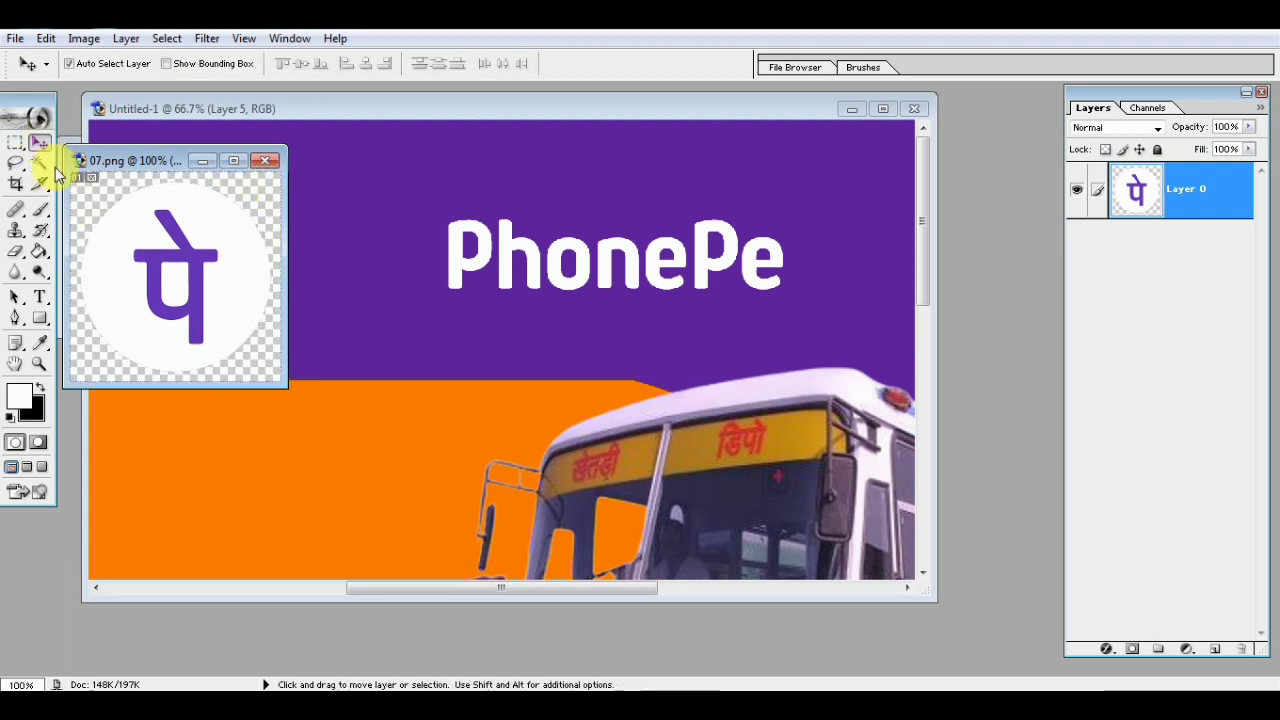
mouse_move(160, 262)
mouse_down()
mouse_move(371, 263)
mouse_move(318, 248)
mouse_up()
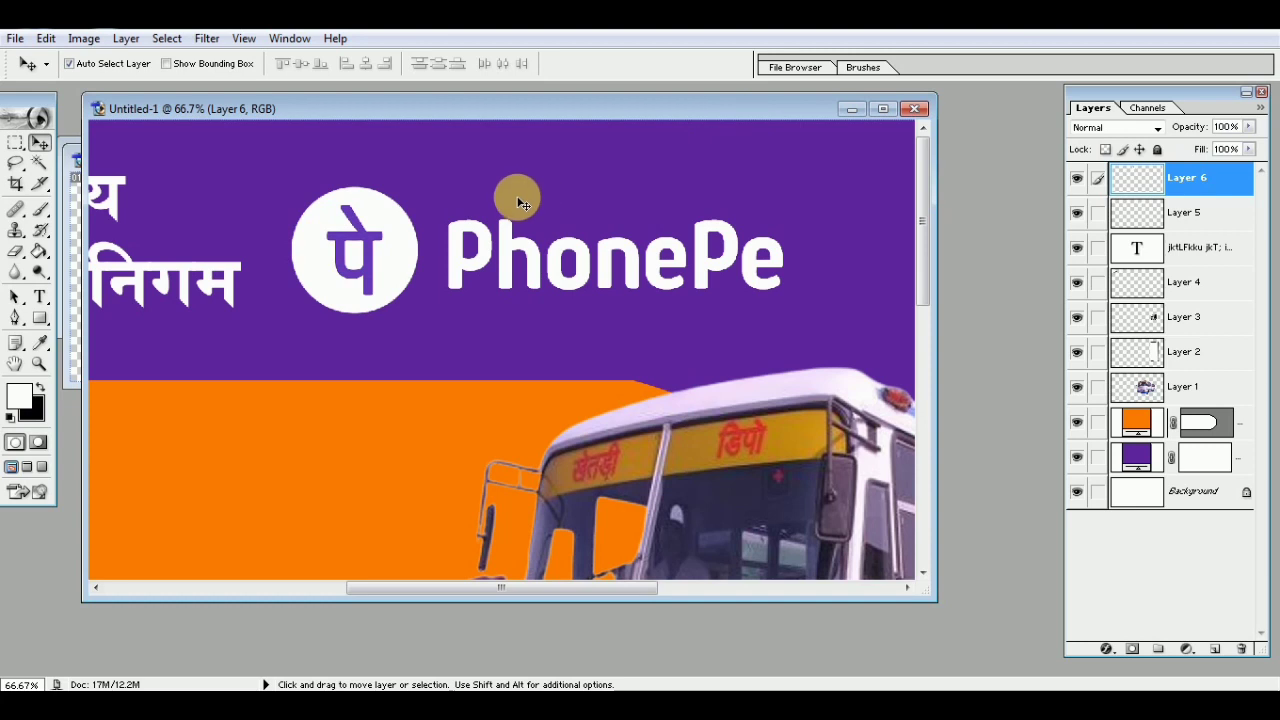
key(ctrl+minus)
key(ctrl+minus)
key(ctrl+minus)
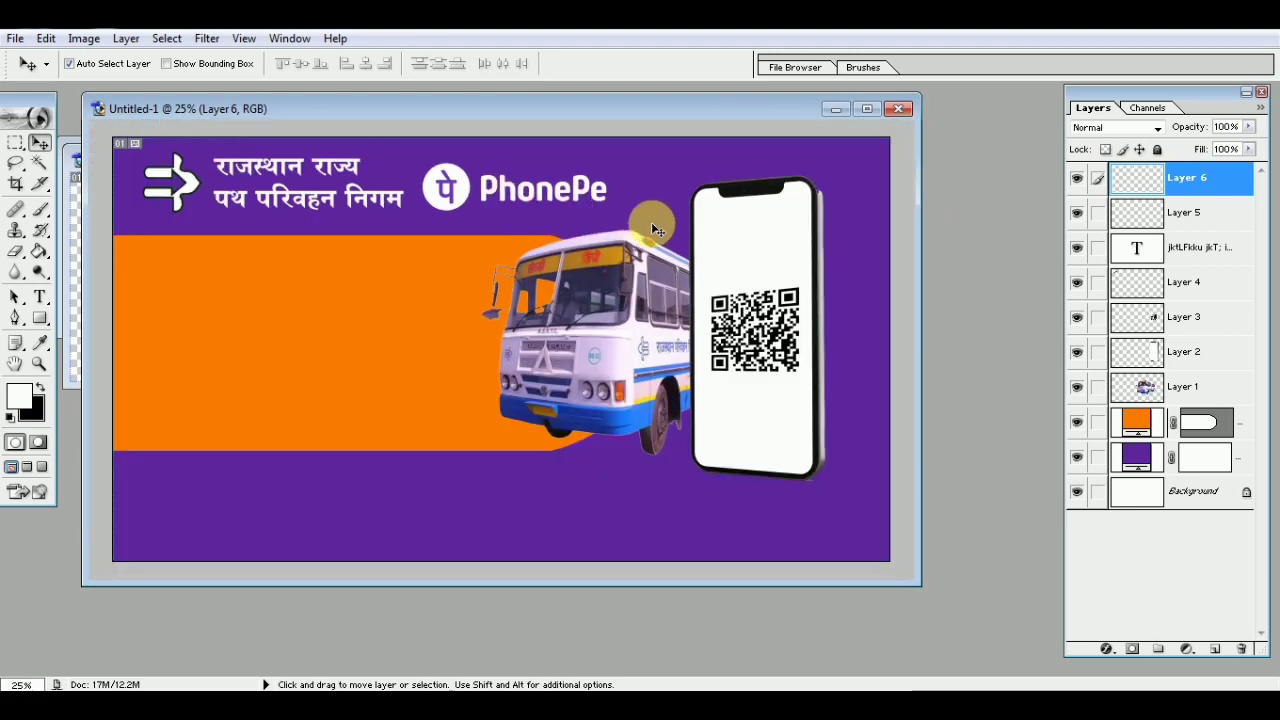
Close images 07 and 02 without saving, then draw a white strip along the banner's bottom
click(75, 235)
click(265, 160)
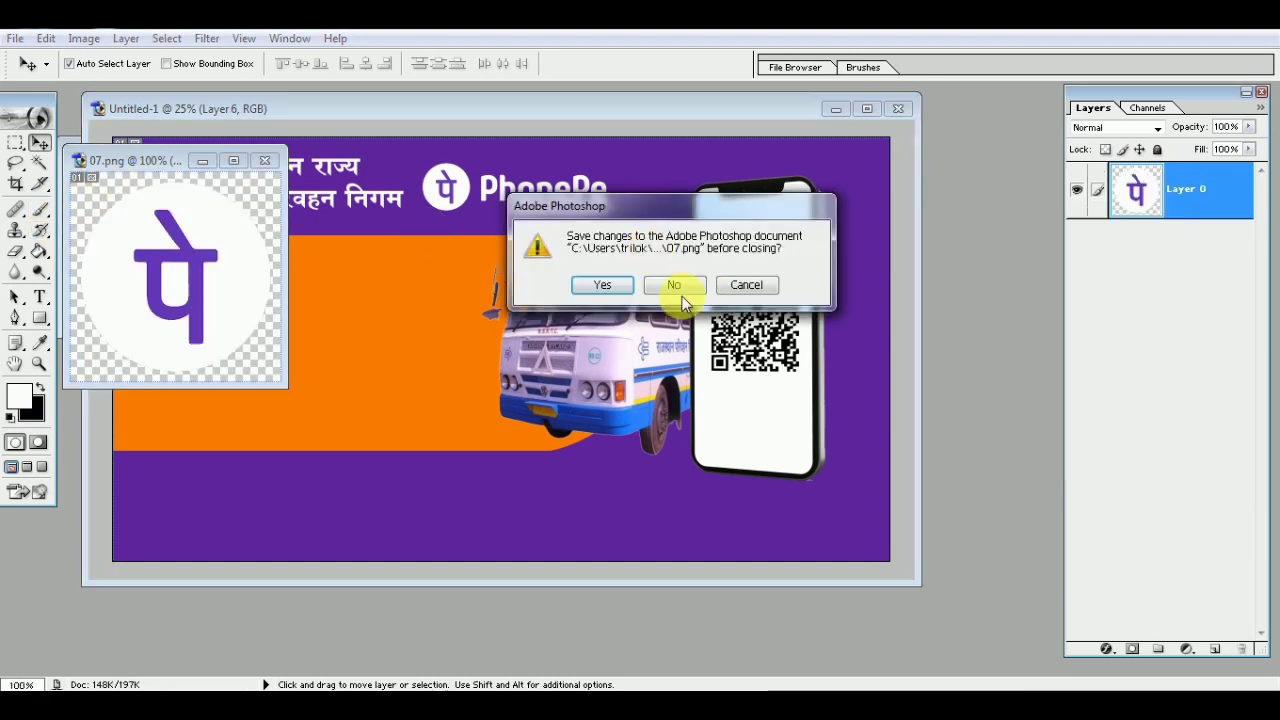
click(673, 285)
click(129, 200)
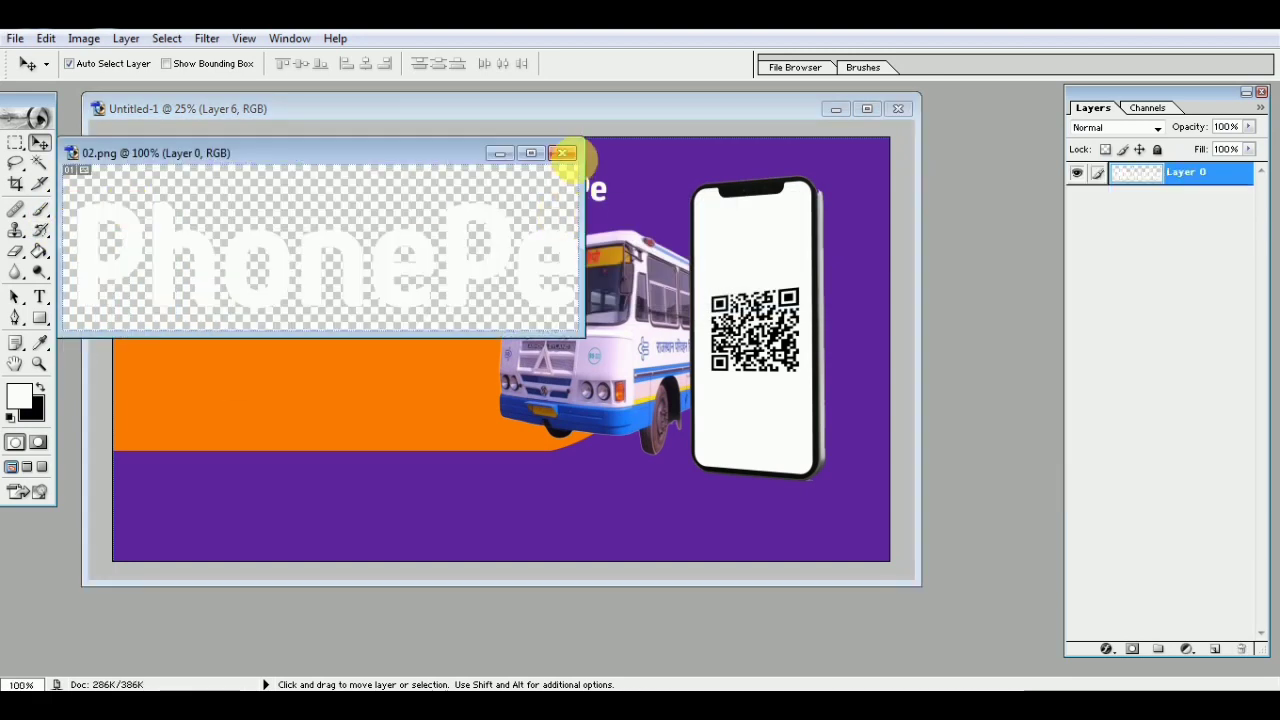
click(563, 153)
click(670, 284)
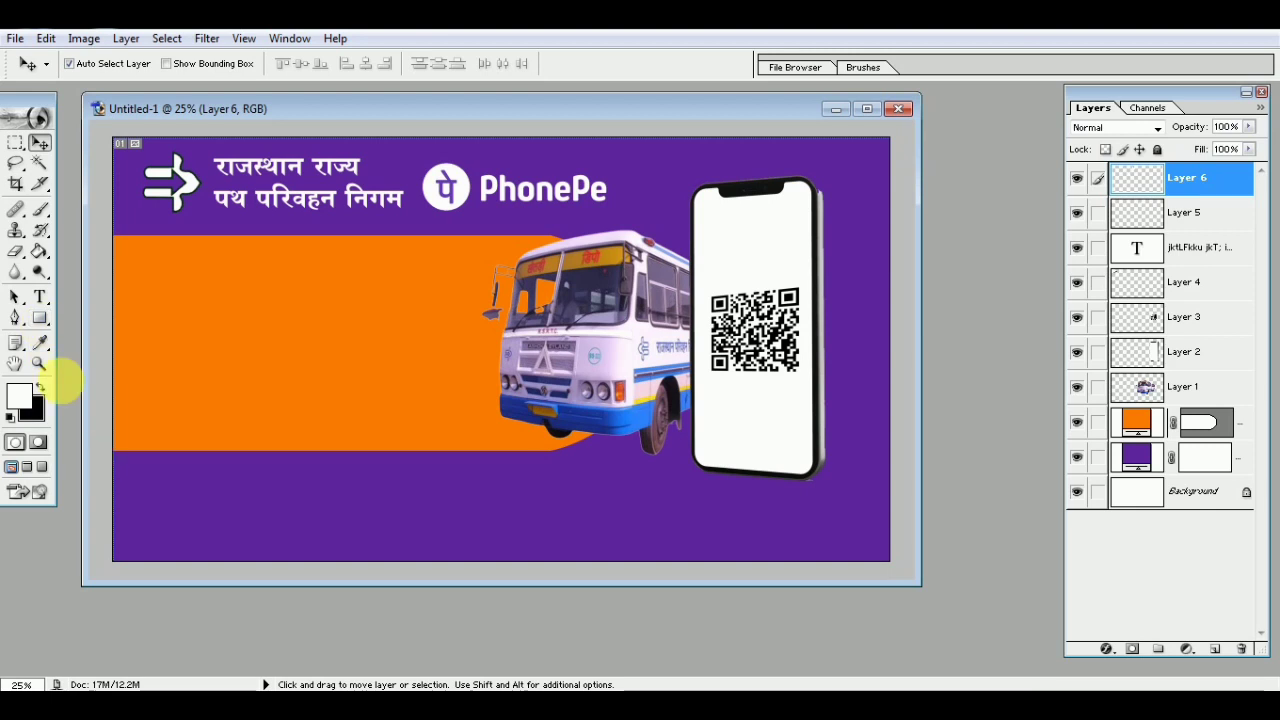
click(40, 318)
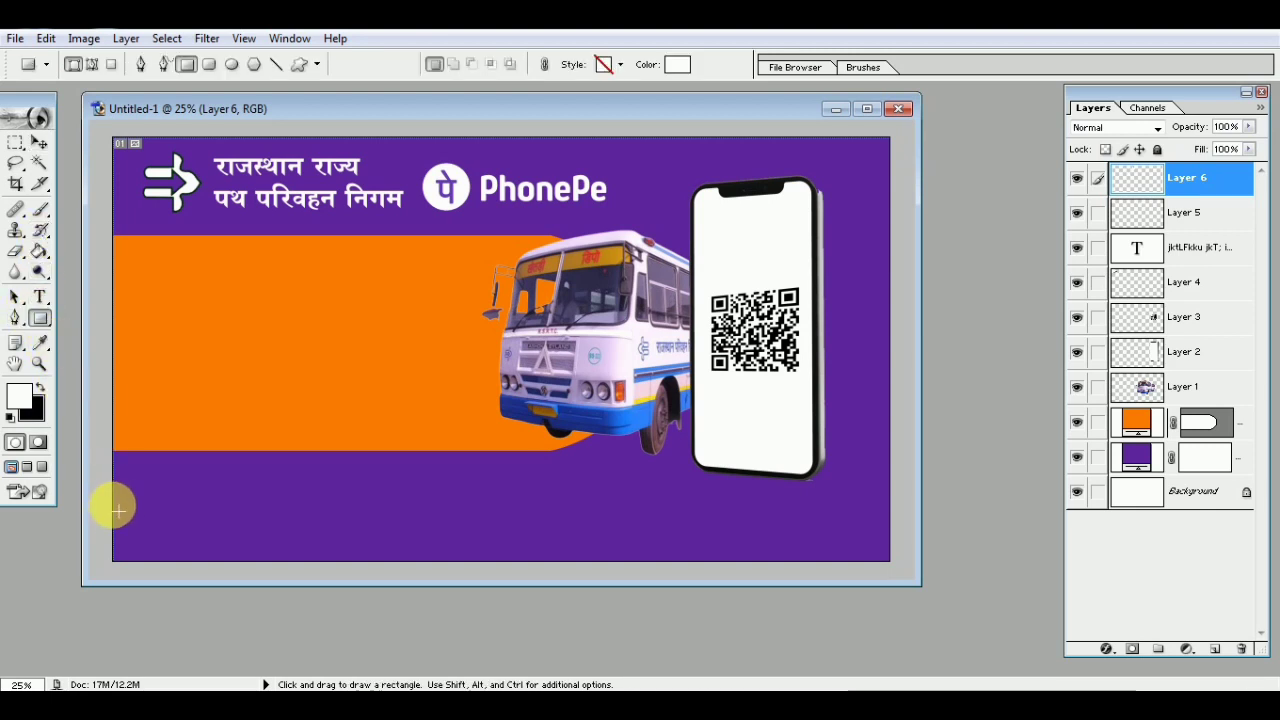
mouse_move(117, 517)
mouse_down()
mouse_move(868, 552)
mouse_move(889, 565)
mouse_up()
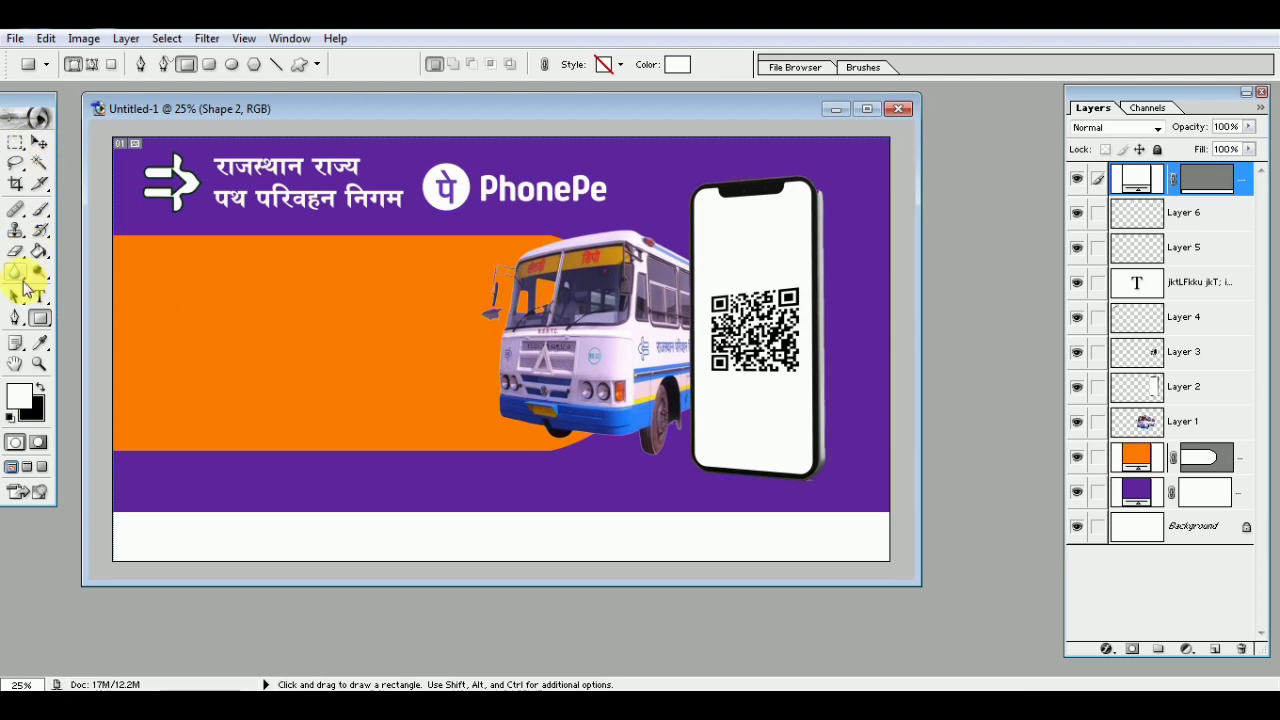
Start a text block low on the purple area using the Arial font
click(37, 297)
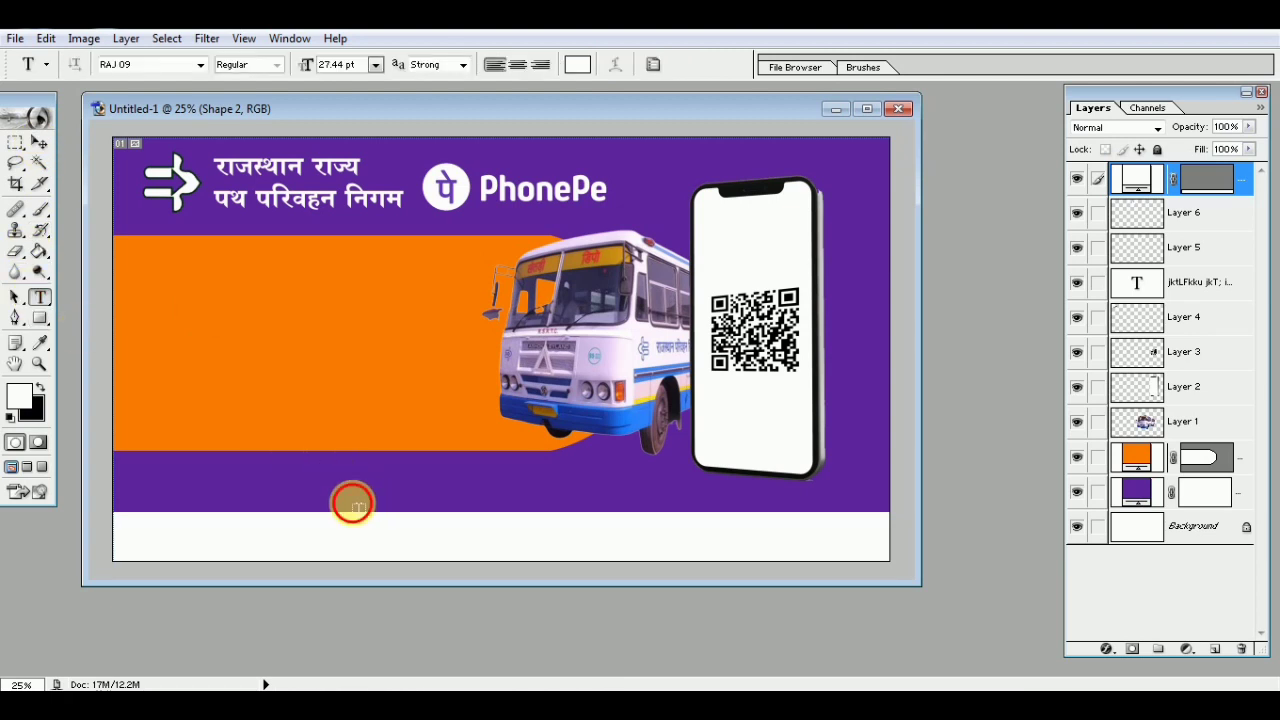
click(355, 506)
click(199, 68)
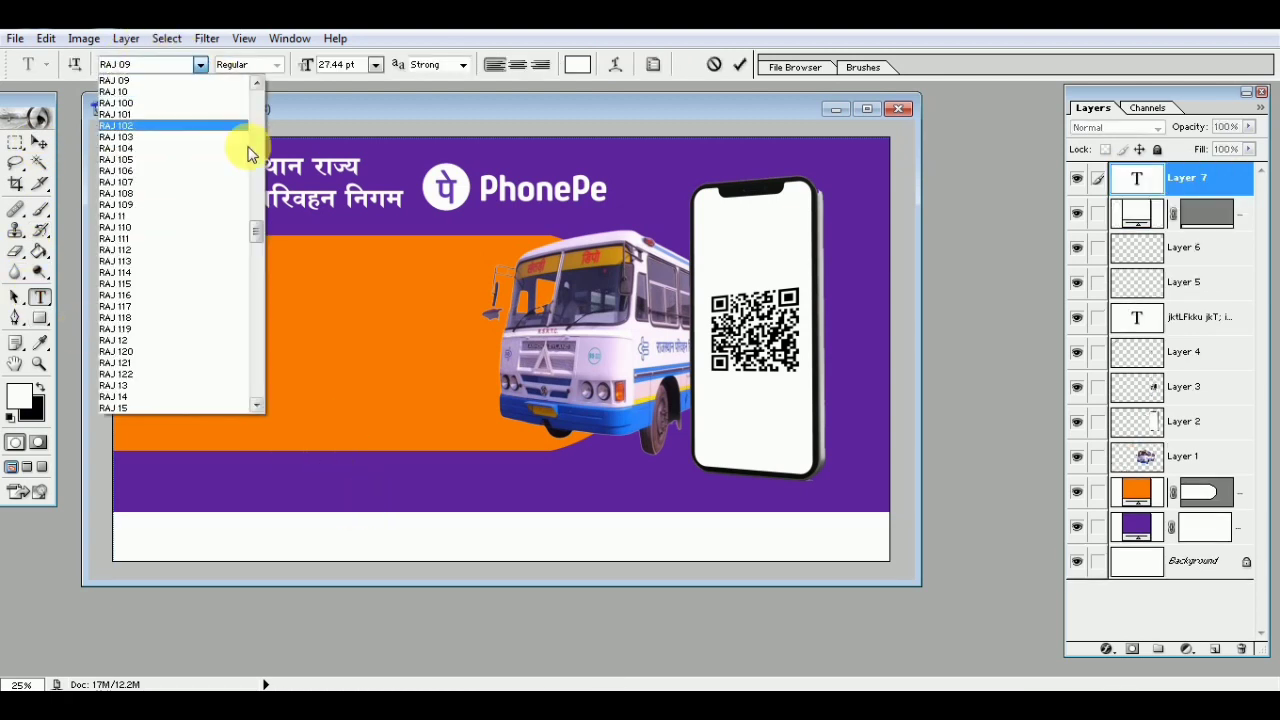
drag(257, 220, 217, 104)
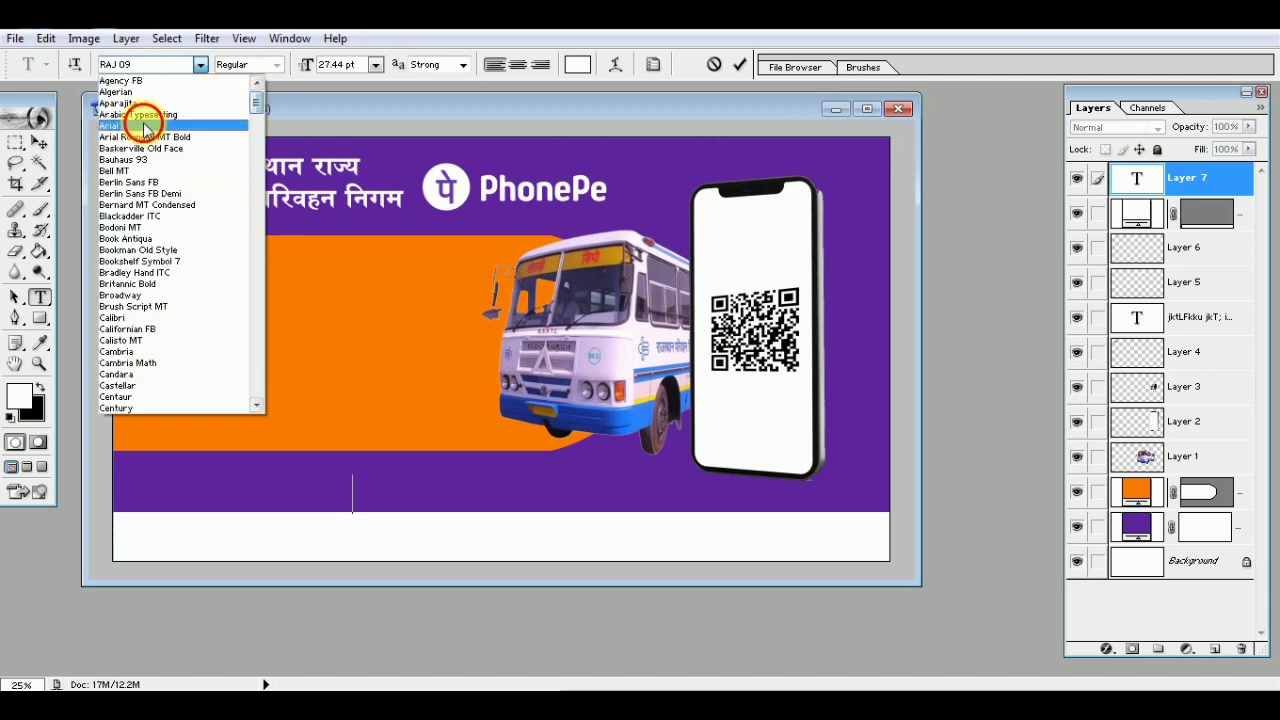
click(135, 126)
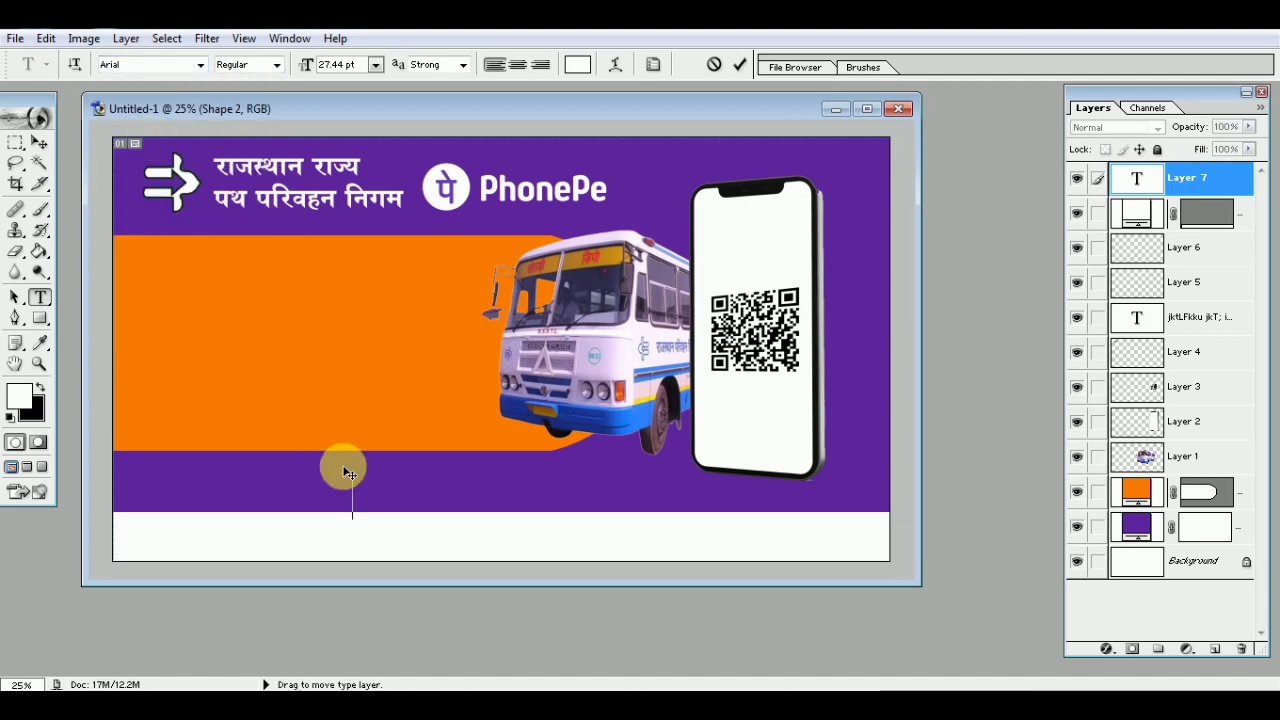
text(Pa)
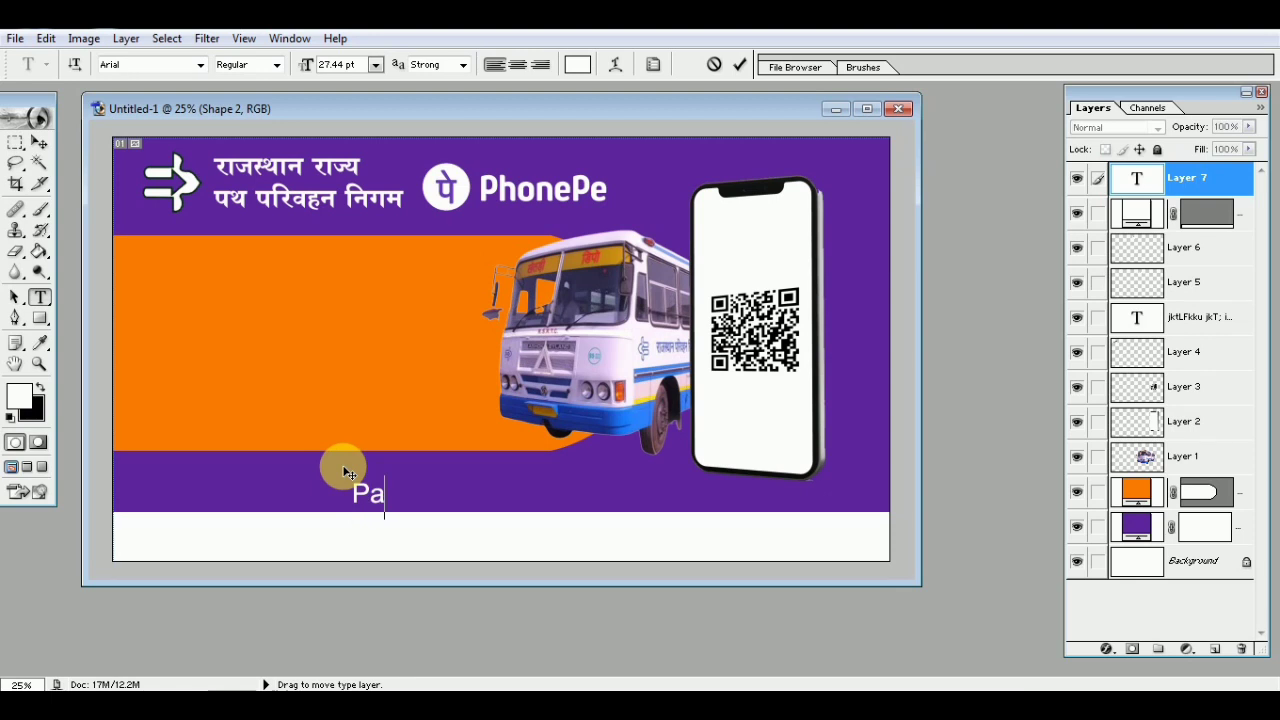
text(yment via QR Code accepted here)
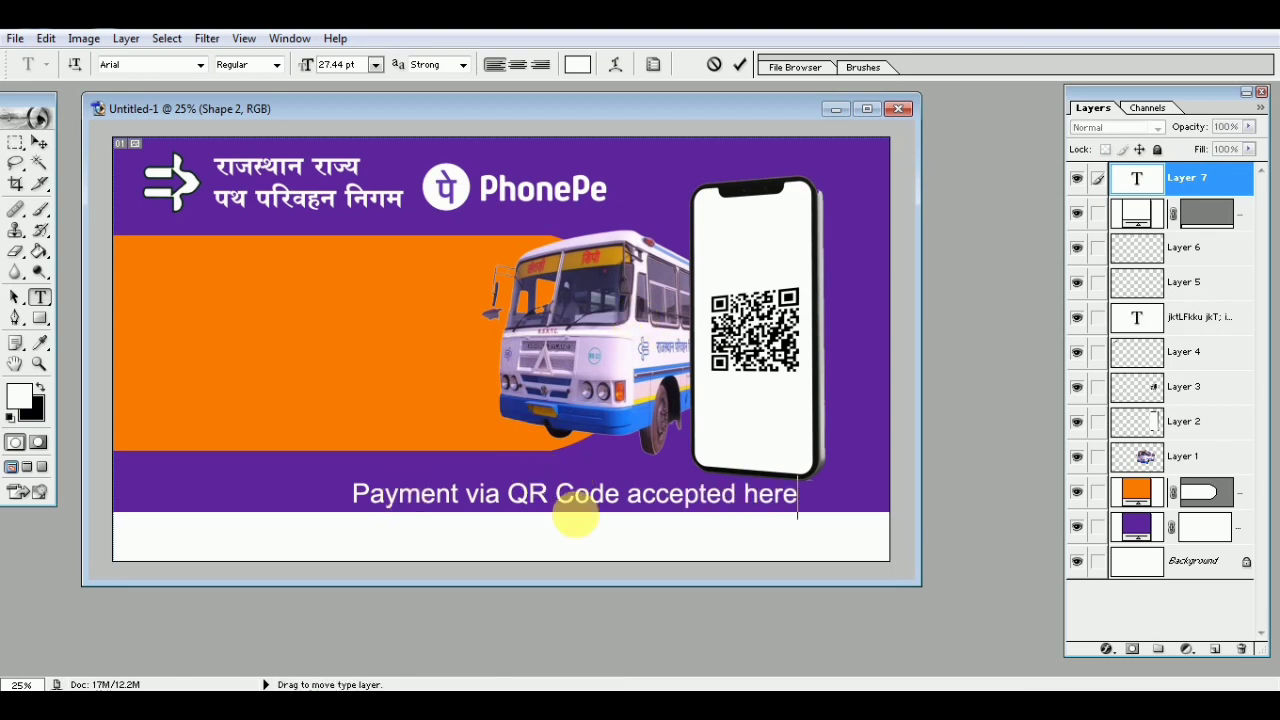
Make the 'Payment via QR Code accepted here' line Bold and commit it
click(277, 64)
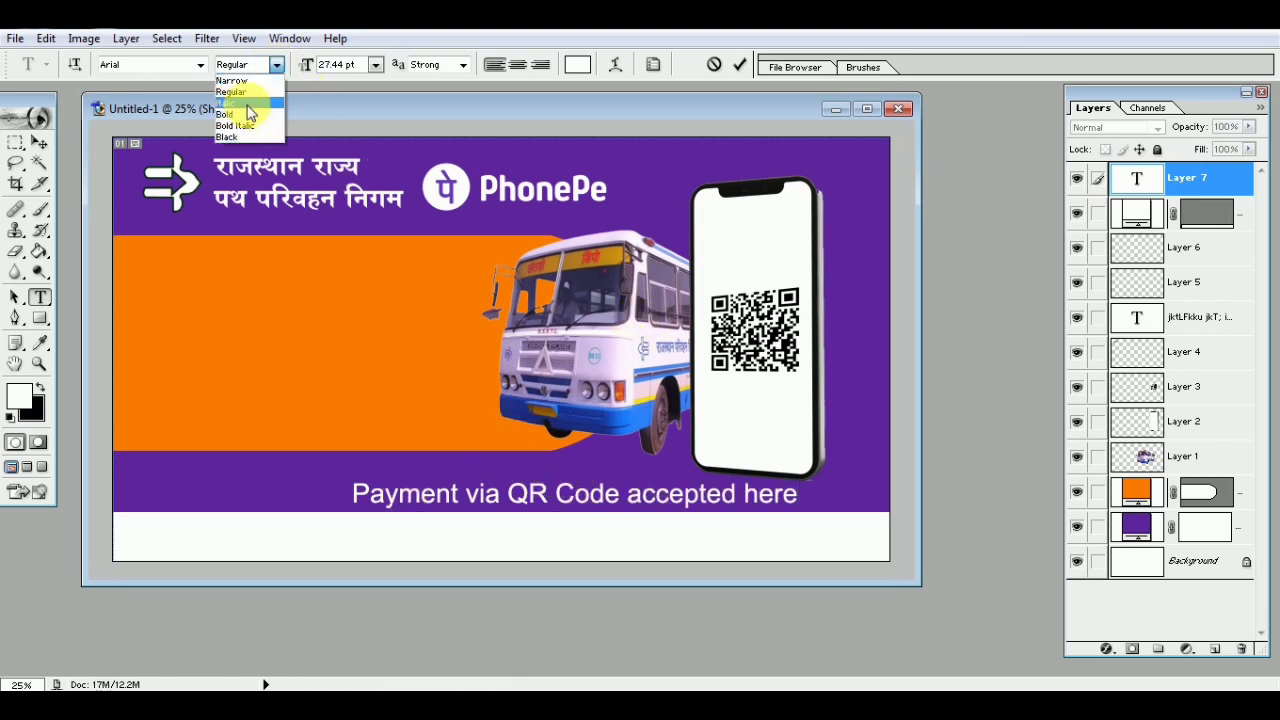
click(623, 488)
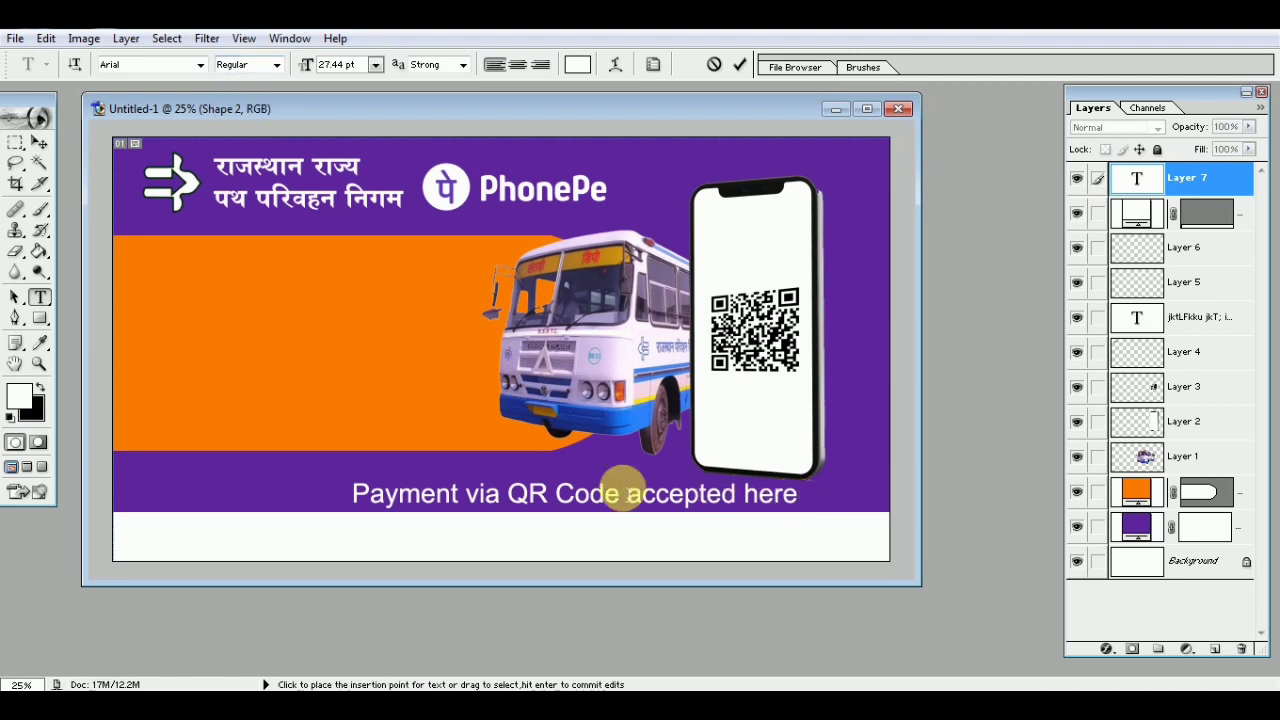
drag(798, 501, 349, 497)
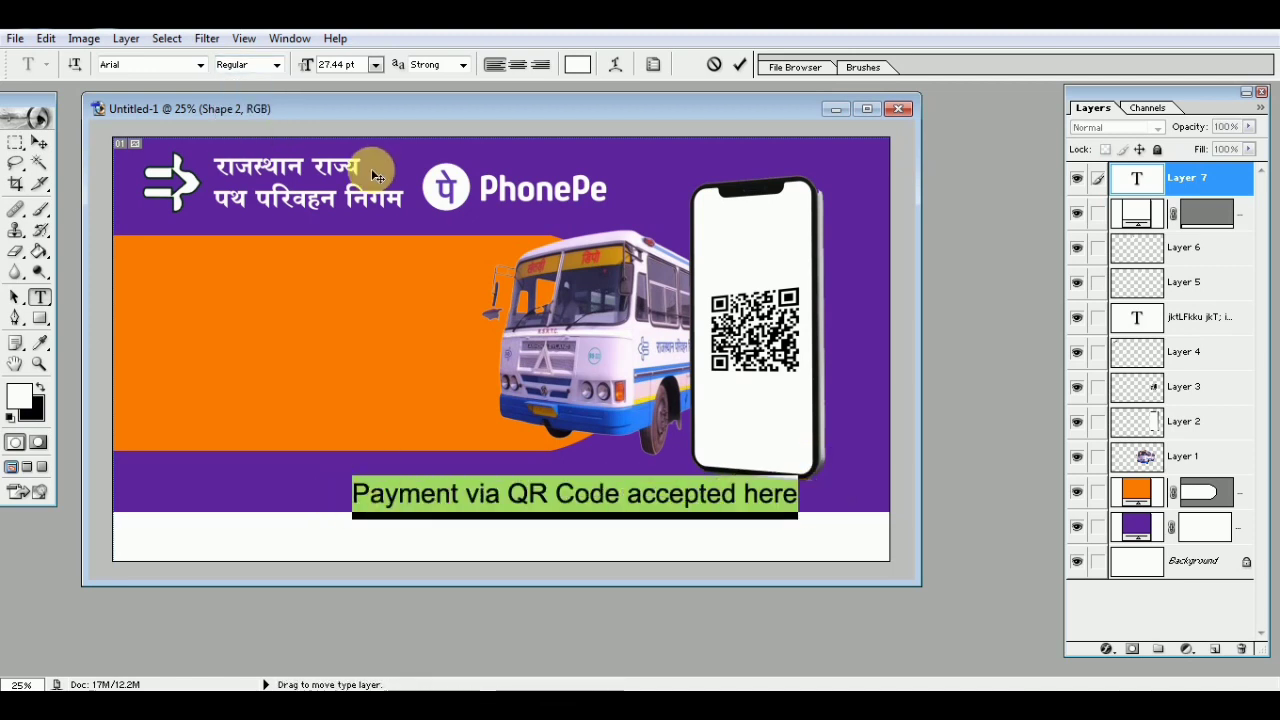
click(277, 65)
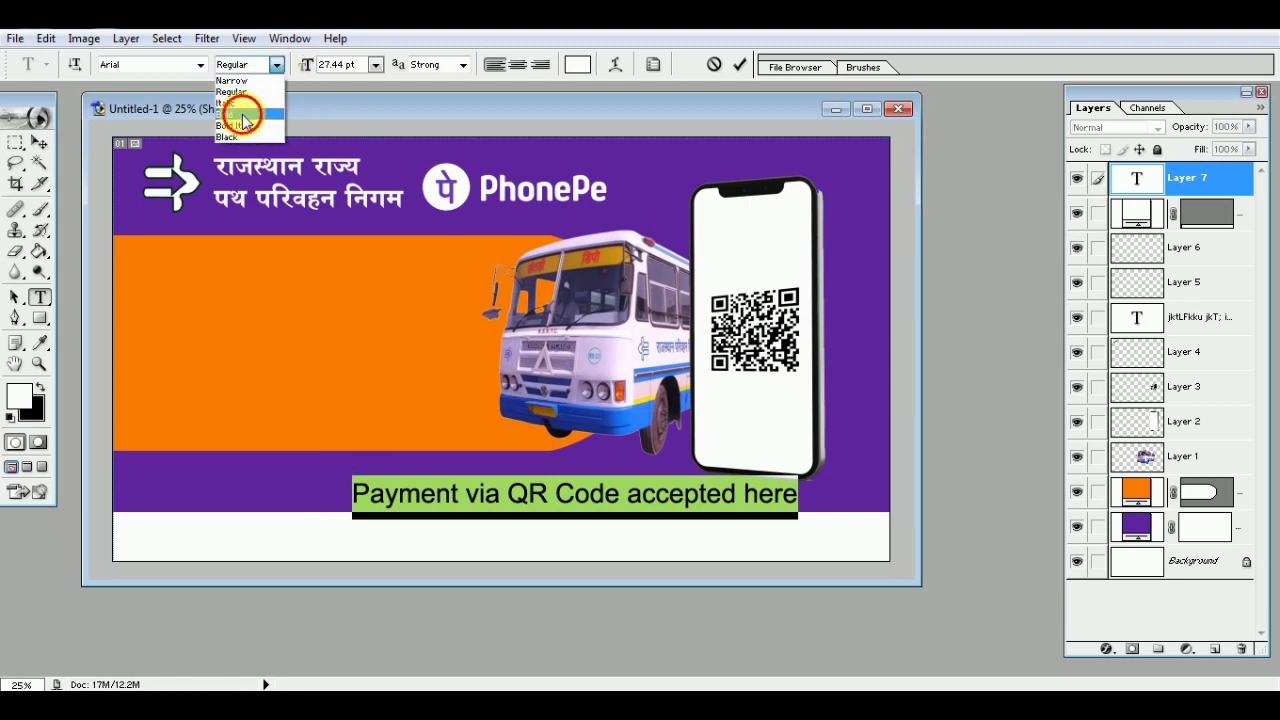
click(243, 115)
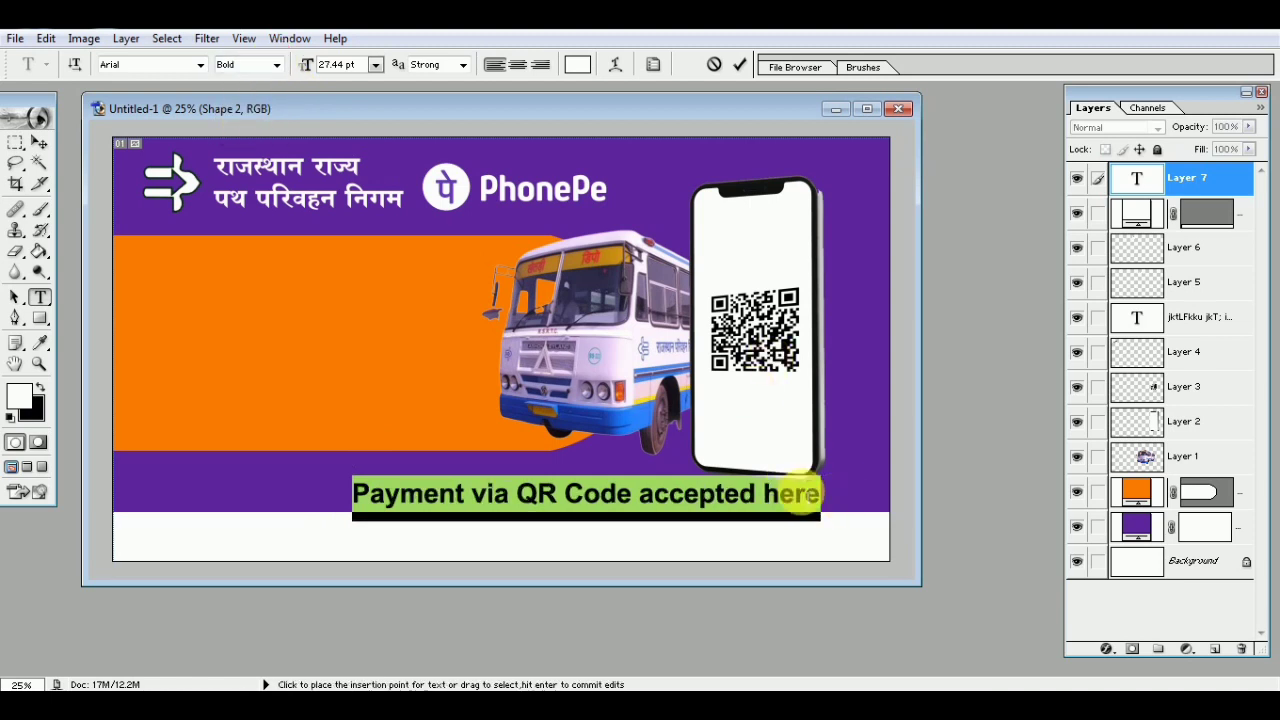
click(740, 64)
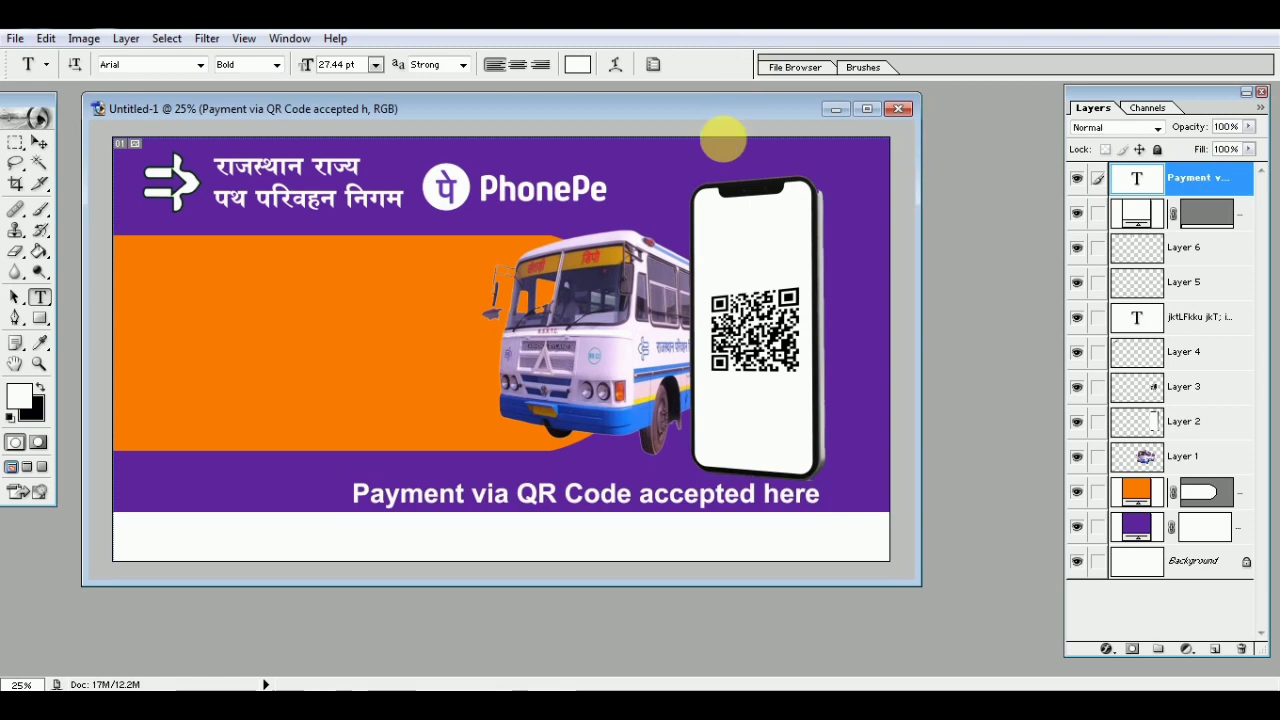
key(ctrl+t)
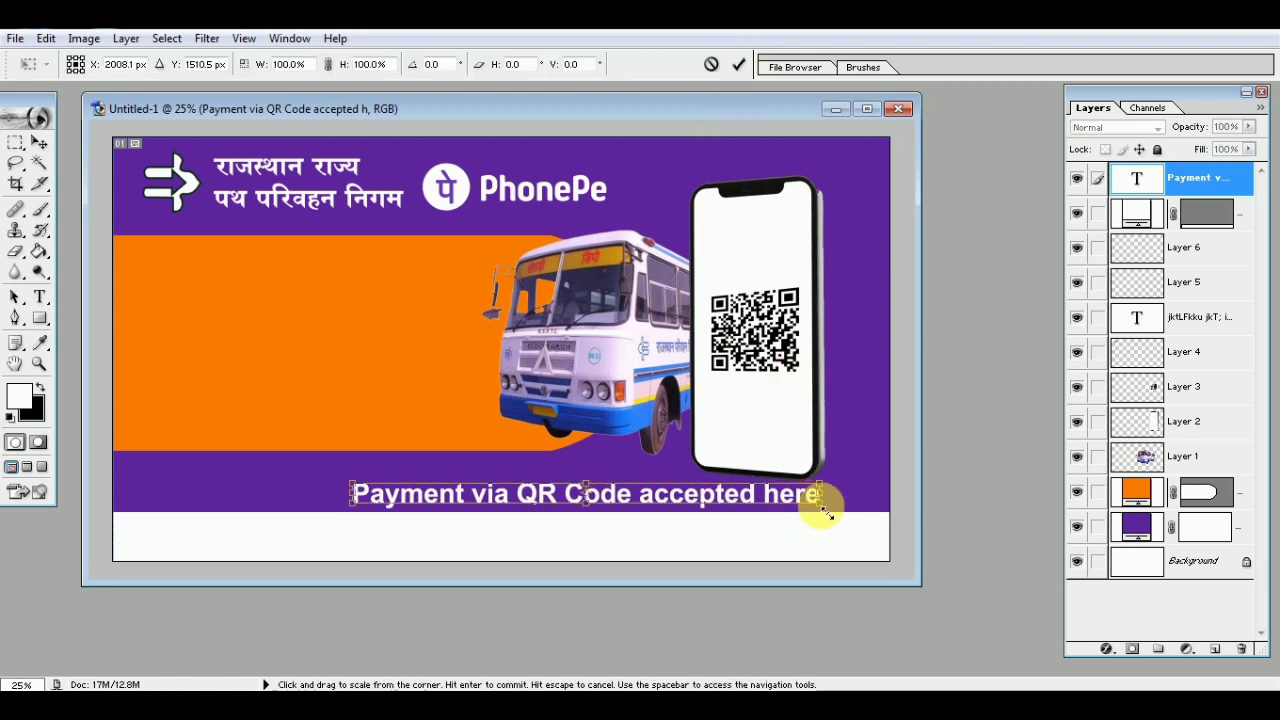
Scale the payment line to about 83.4% and nudge it left and down beneath the bus and phone
drag(820, 510, 785, 505)
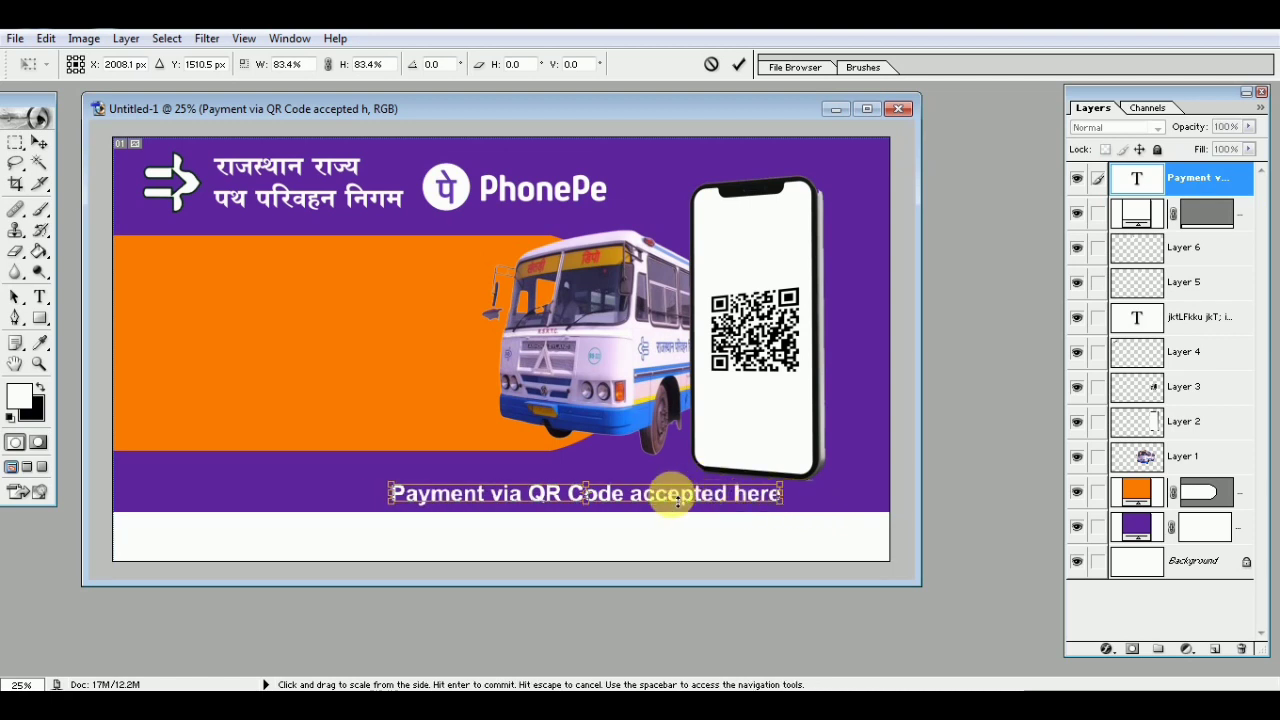
key(Left)
key(Left)
key(Left)
key(Left)
key(Left)
key(Left)
key(Left)
key(Left)
key(Left)
key(Left)
key(Left)
key(Left)
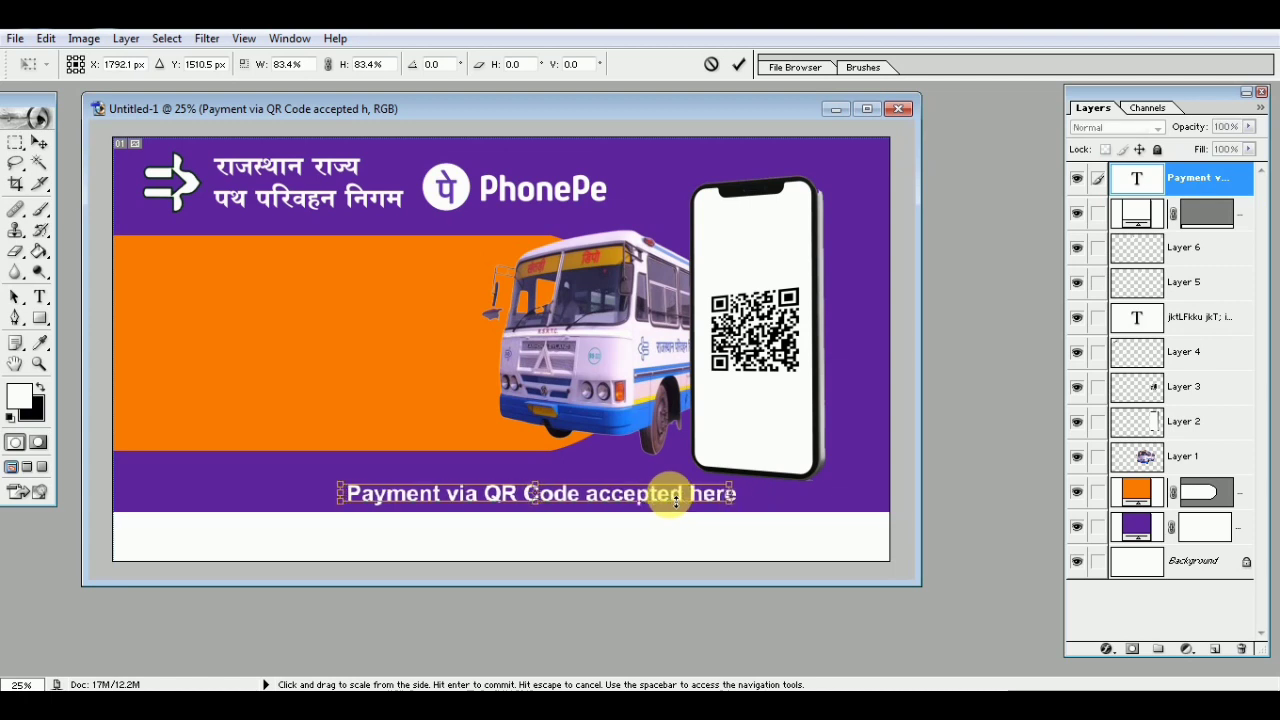
key(Left)
key(Left)
key(Left)
key(Left)
key(Left)
key(Left)
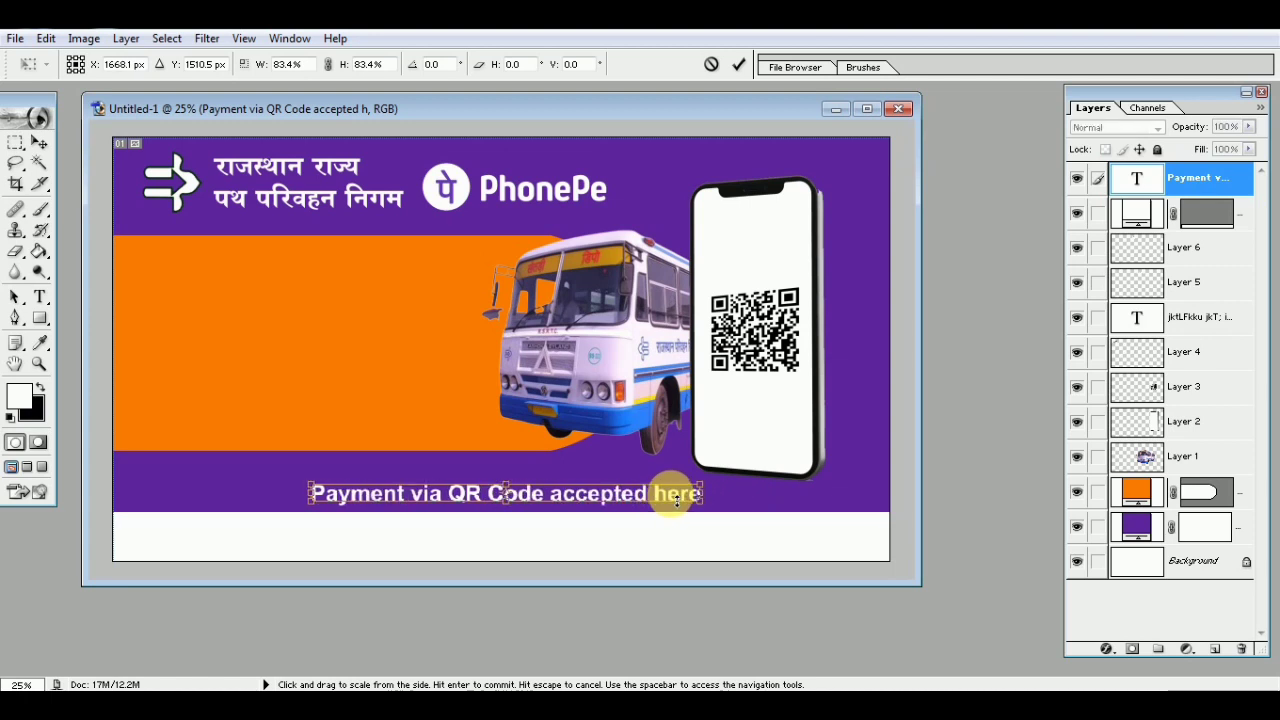
key(Down)
key(Down)
key(Down)
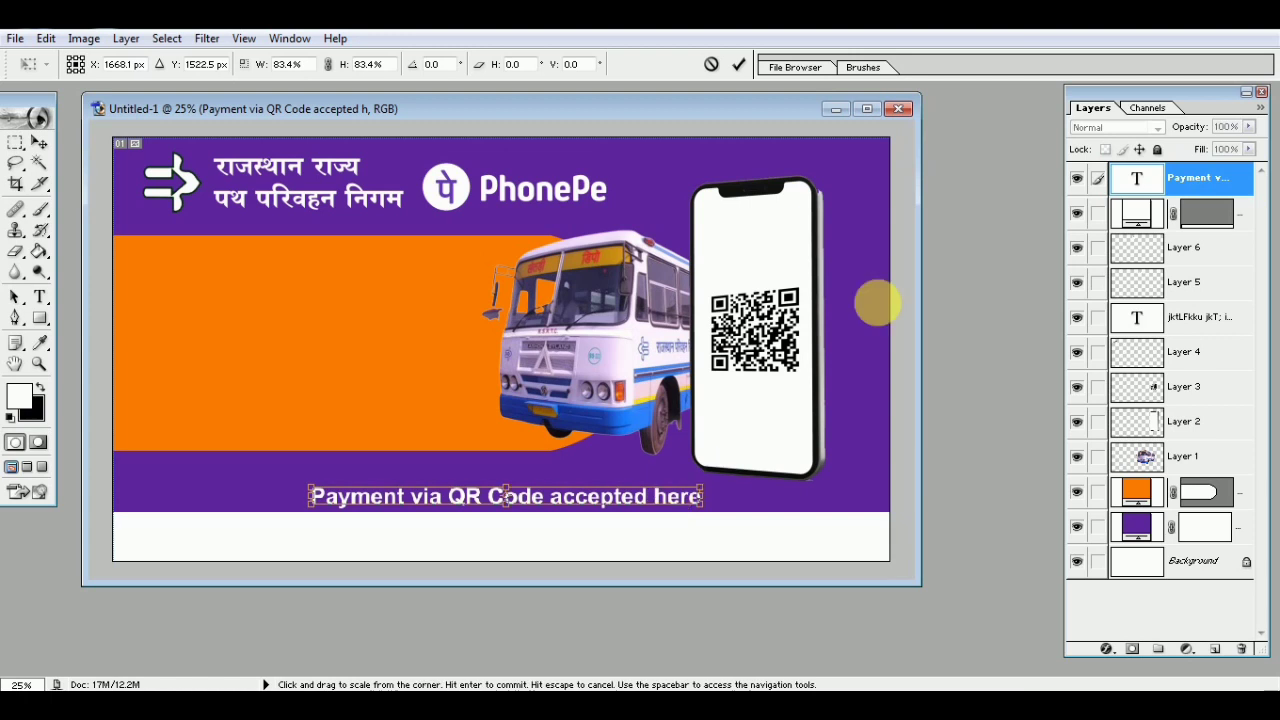
click(738, 66)
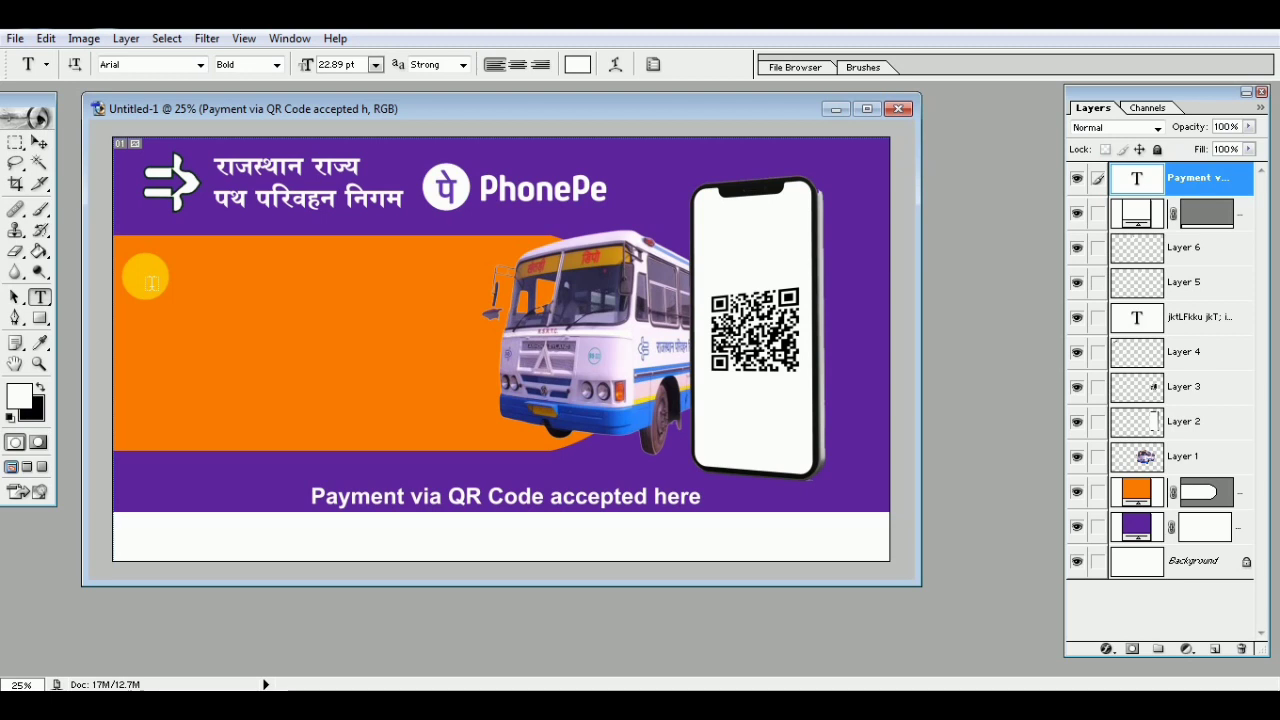
Paste the three-line Hindi slogan on the orange band, removing its extra blank line
click(140, 276)
text(समय पर, समय के साथ   परिचालक स्वीकार करेंगे अब QR कोड से भुगतान)
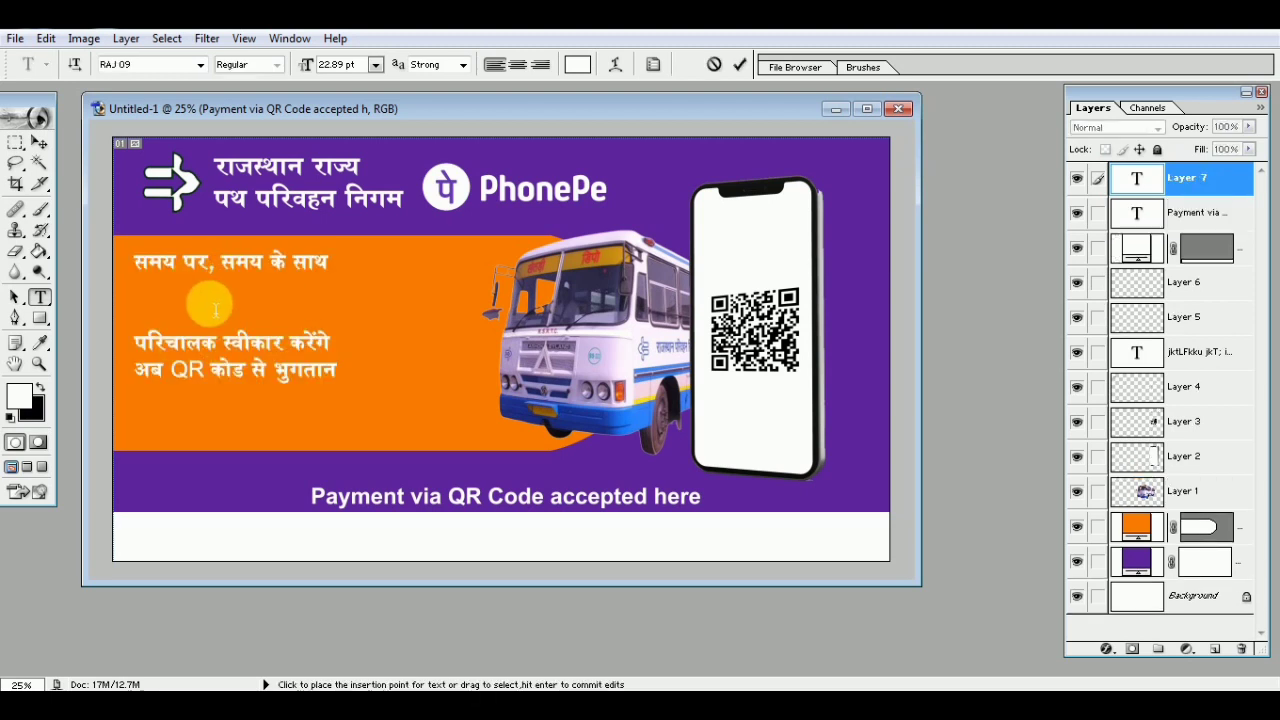
click(135, 345)
key(BackSpace)
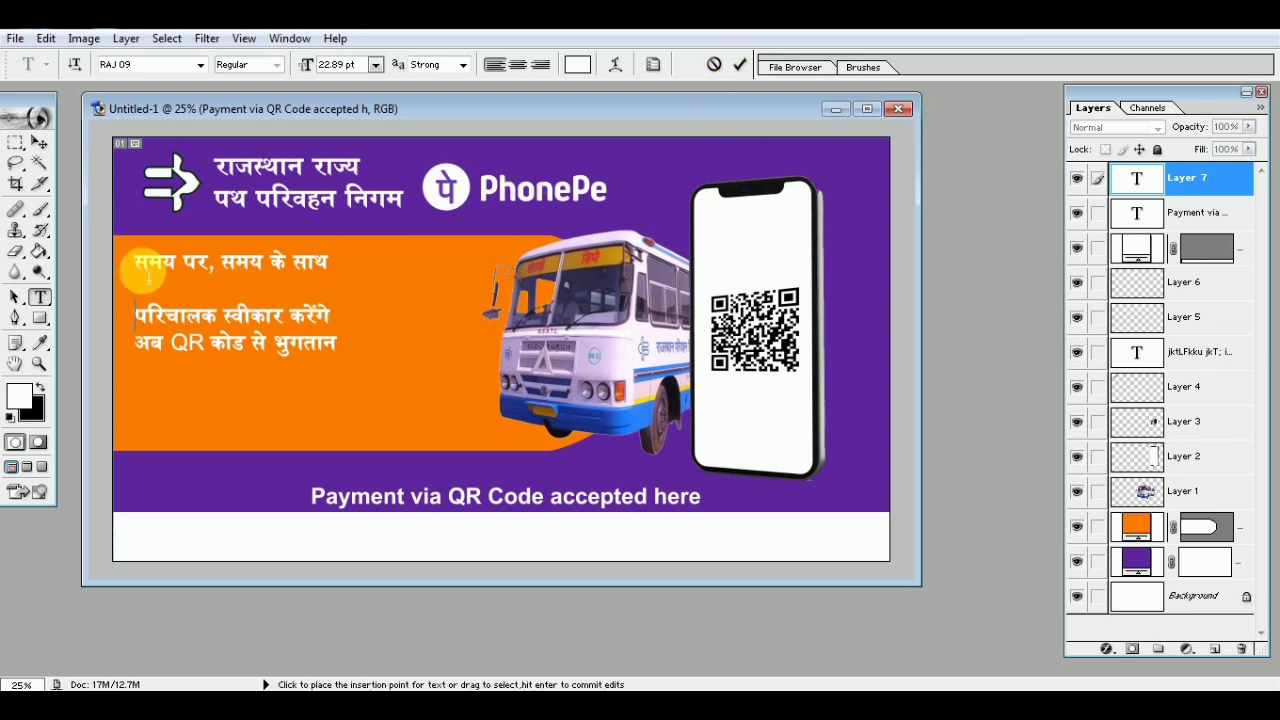
drag(137, 265, 340, 360)
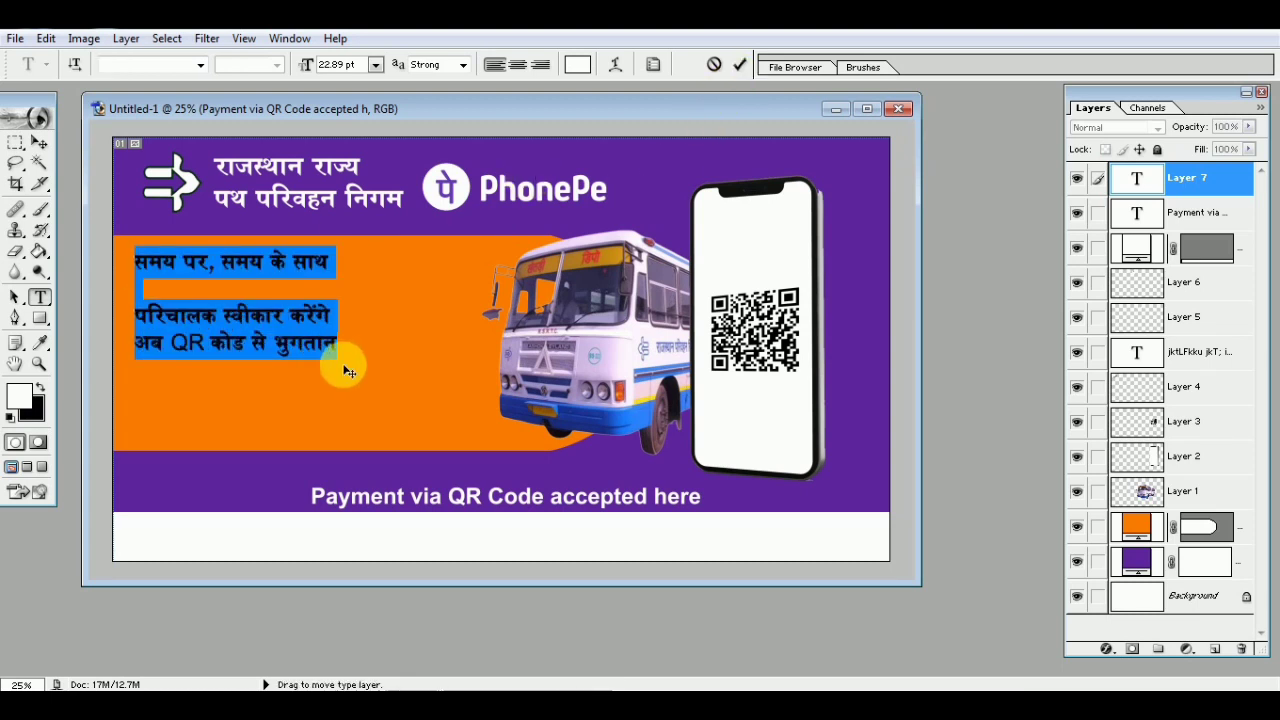
click(299, 287)
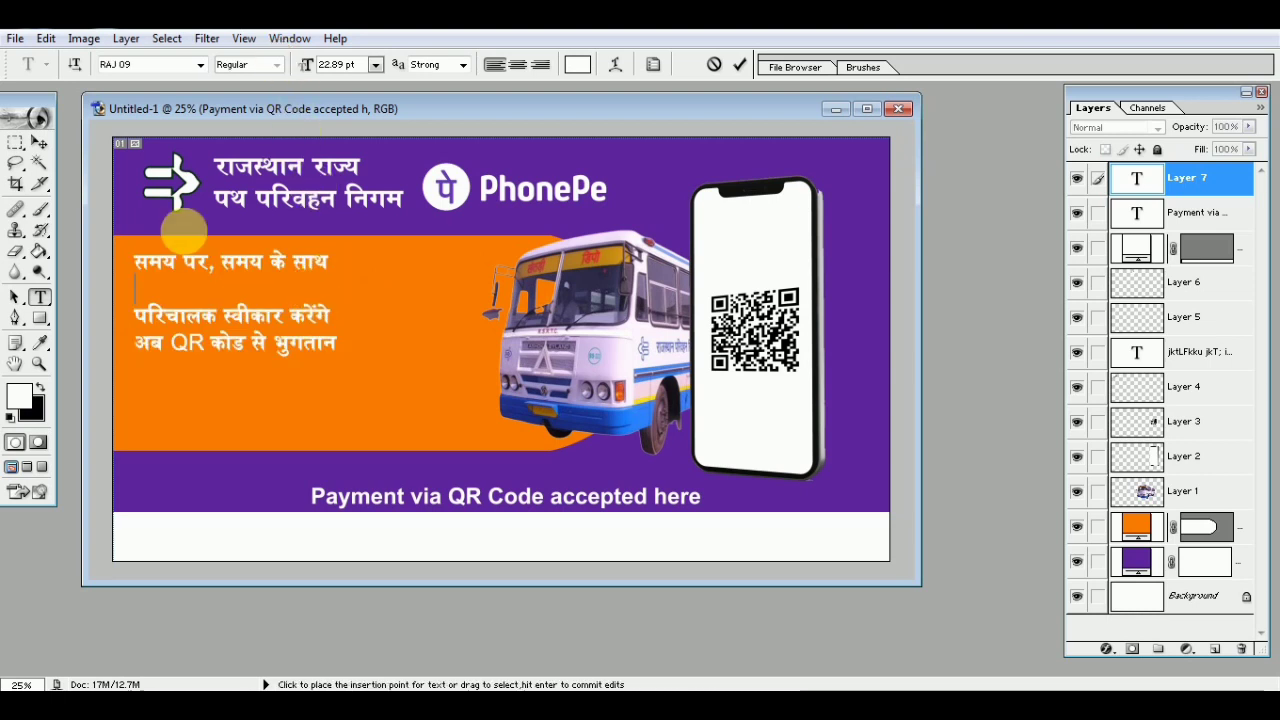
click(742, 64)
click(740, 64)
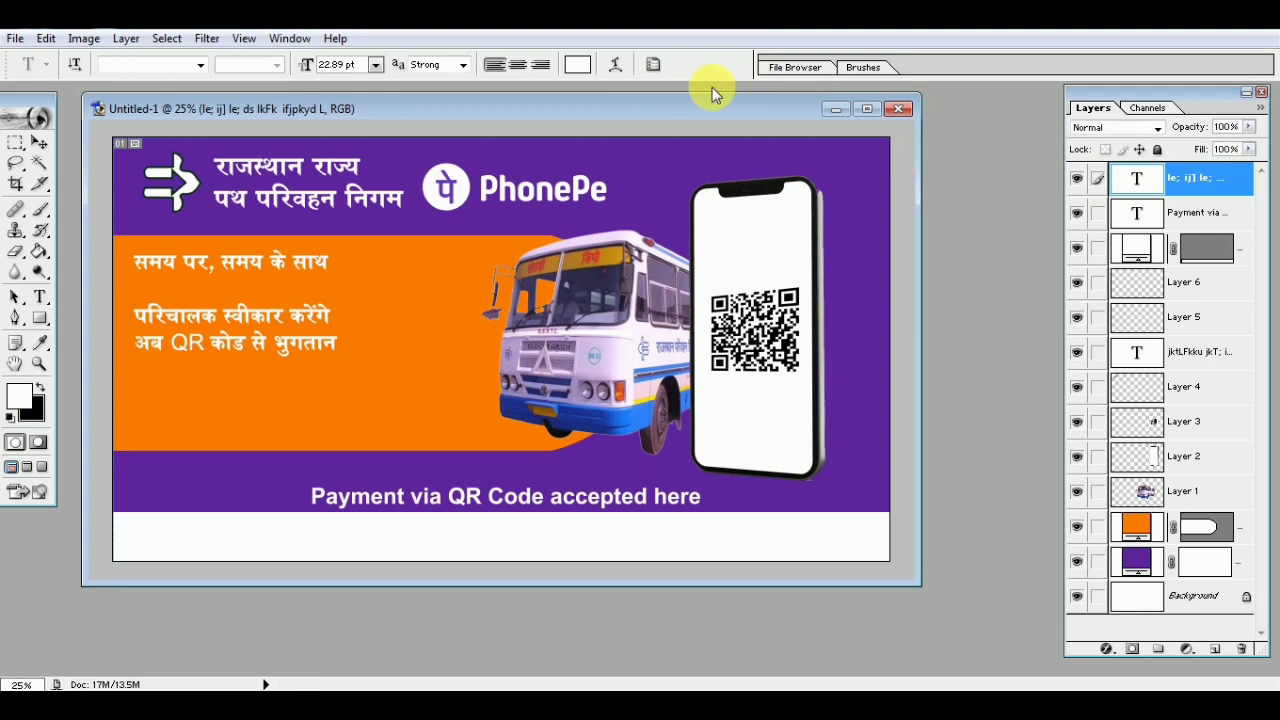
Enlarge the Hindi slogan to 154% to fill the band's left side
key(ctrl+t)
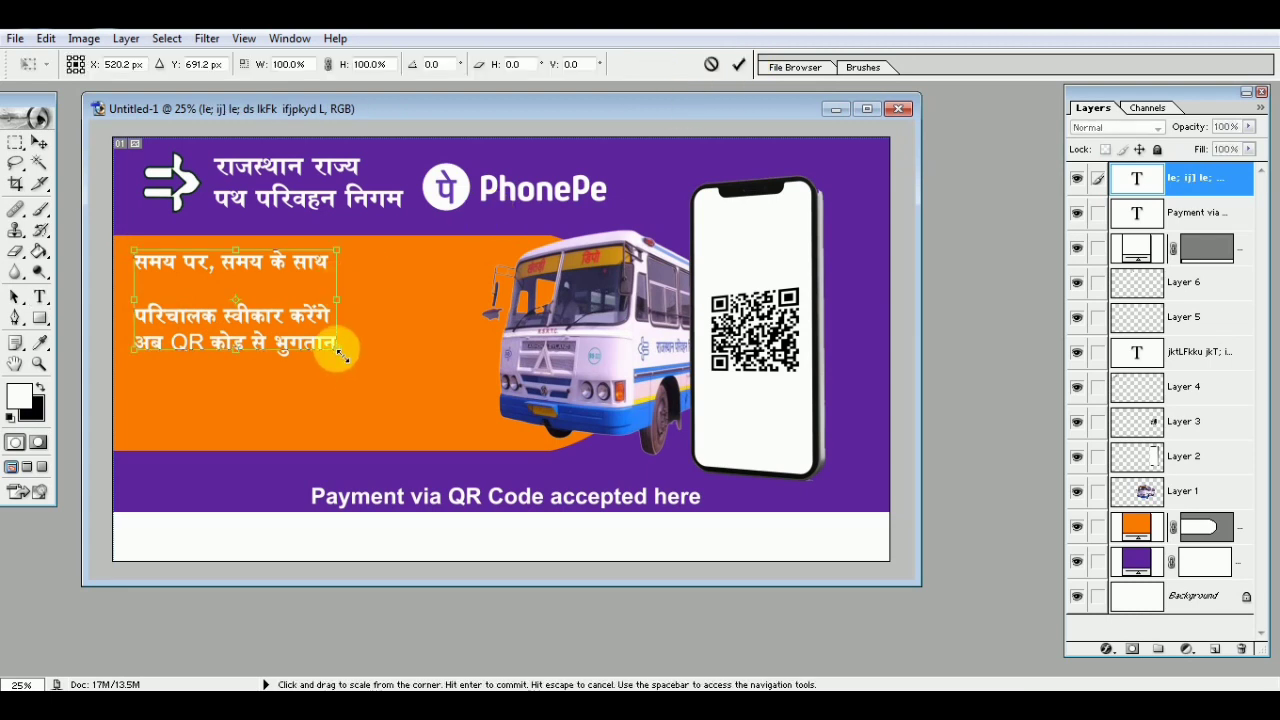
drag(344, 355, 405, 392)
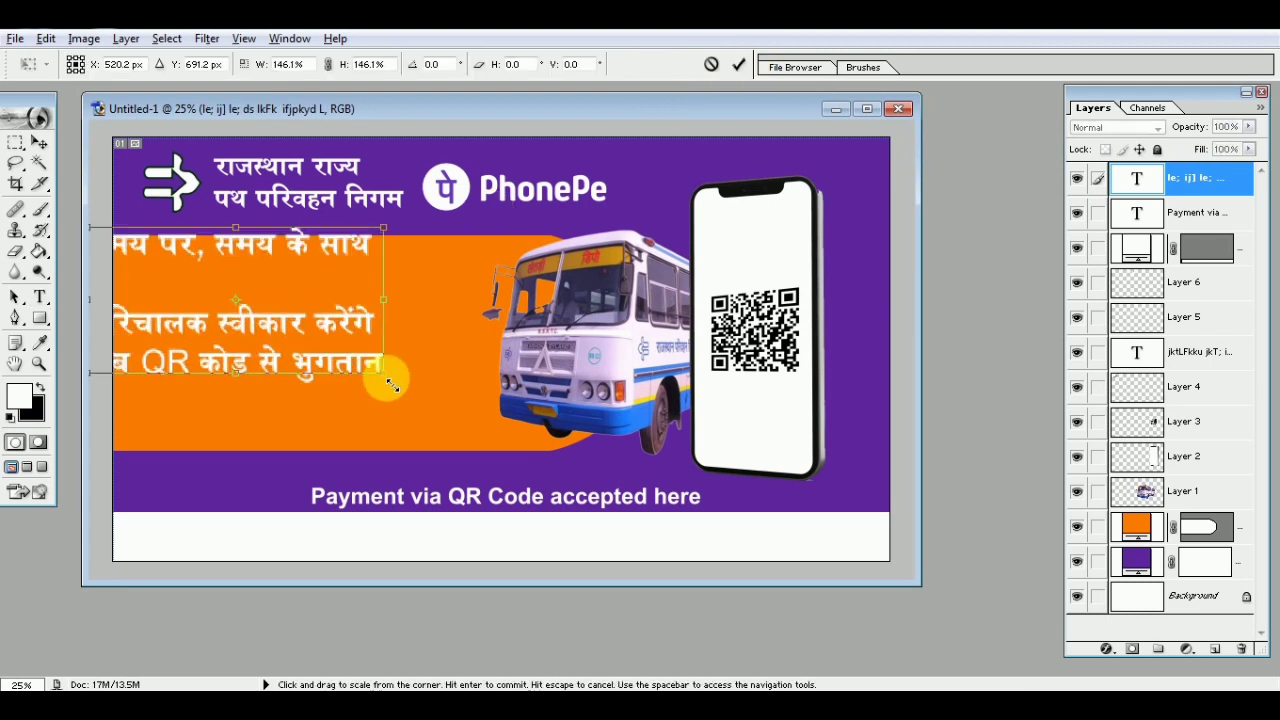
drag(319, 306, 371, 340)
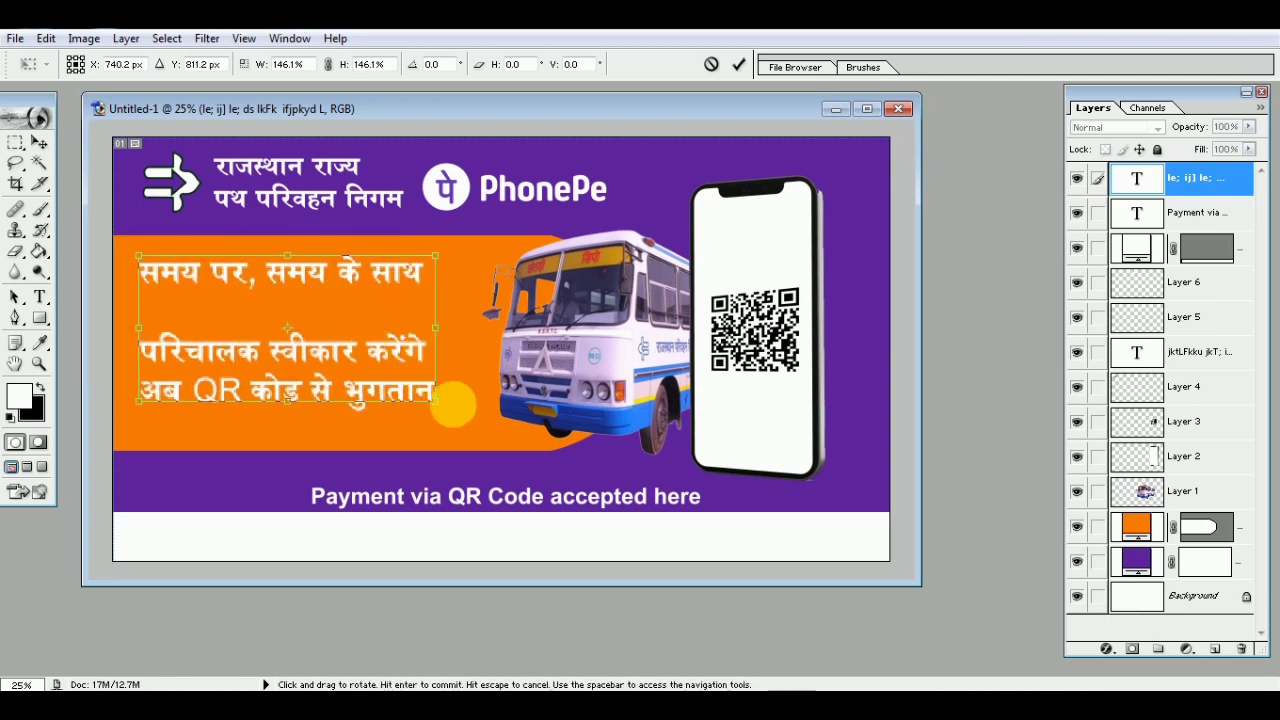
drag(441, 408, 451, 412)
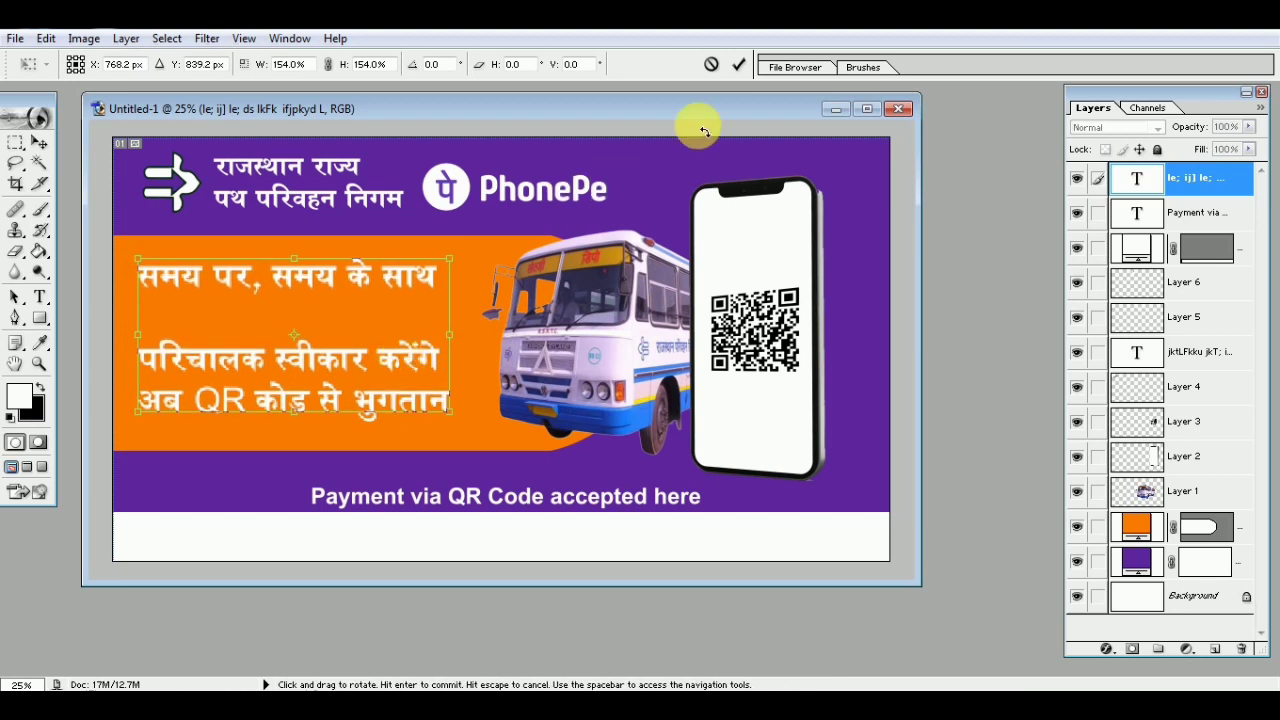
click(738, 64)
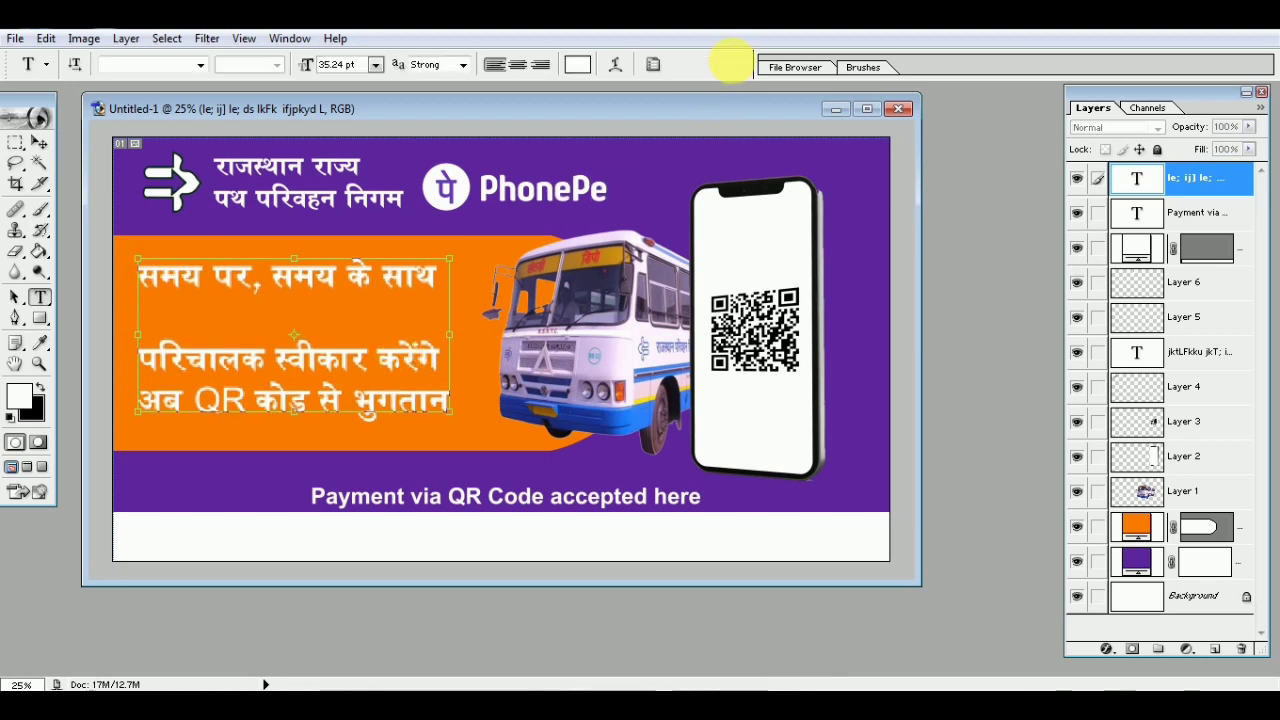
click(126, 42)
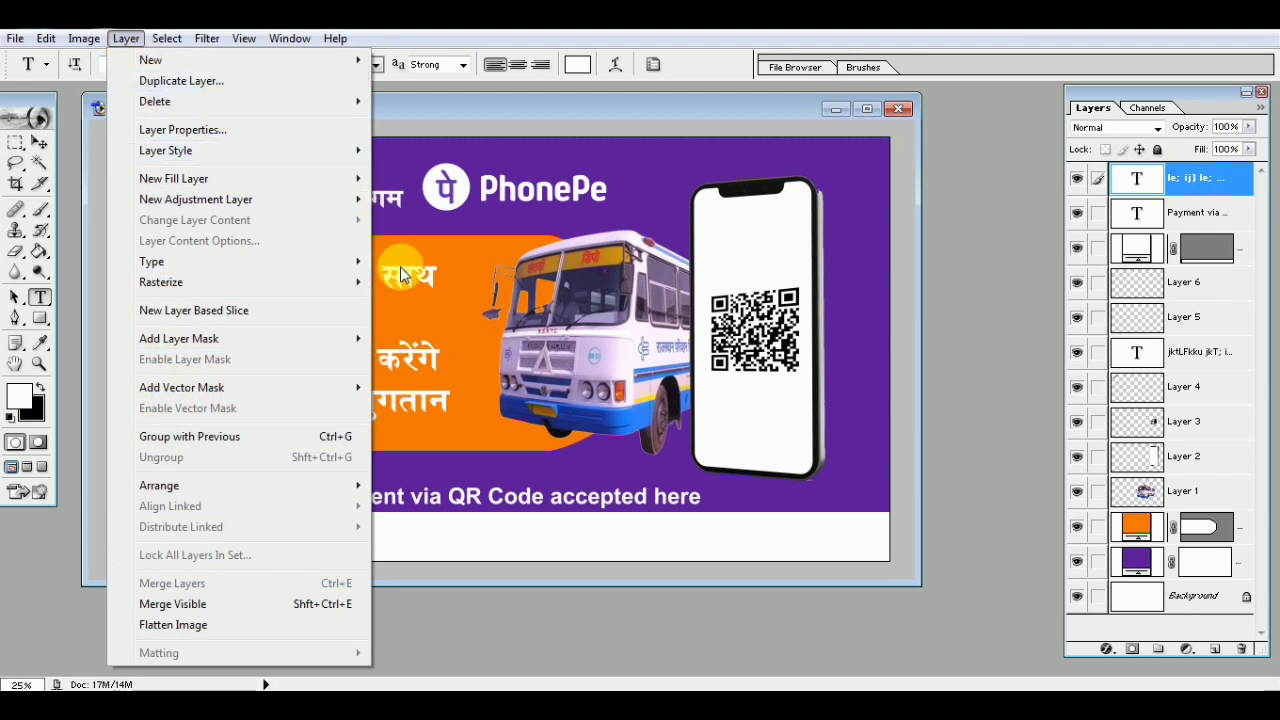
click(459, 340)
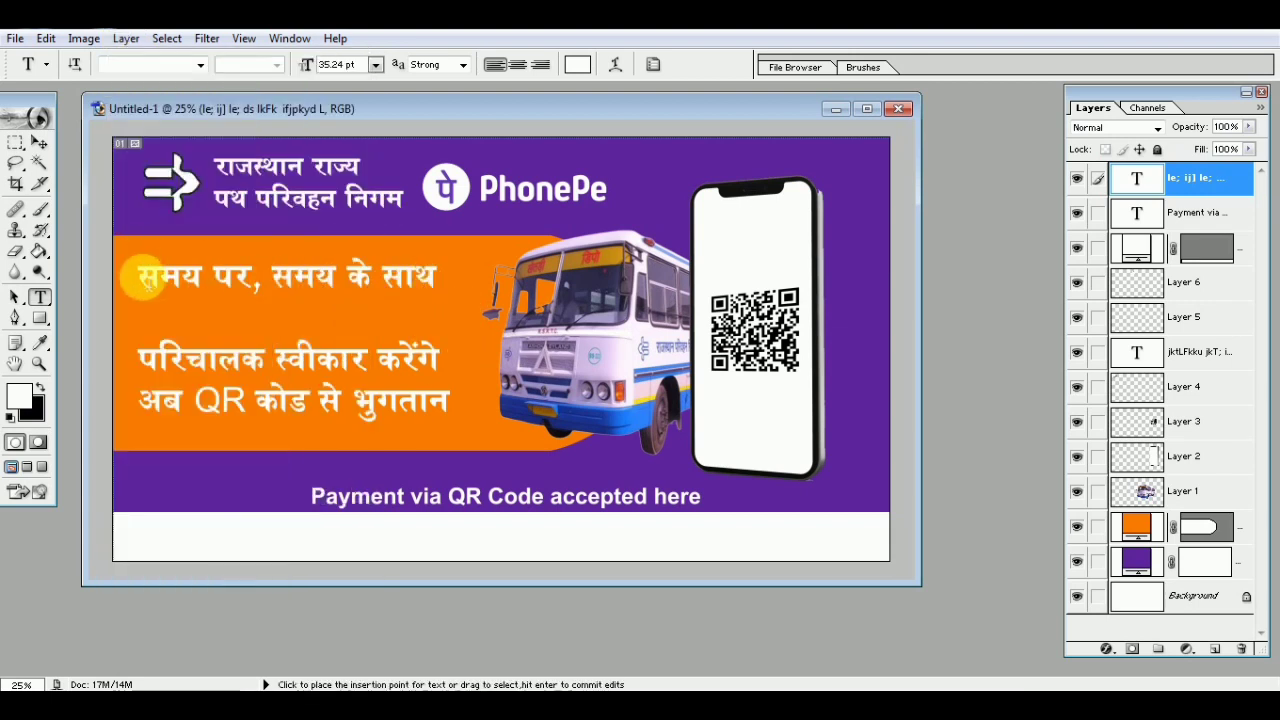
Recolour all three Hindi slogan lines with the header purple sampled by eyedropper
drag(138, 272, 452, 420)
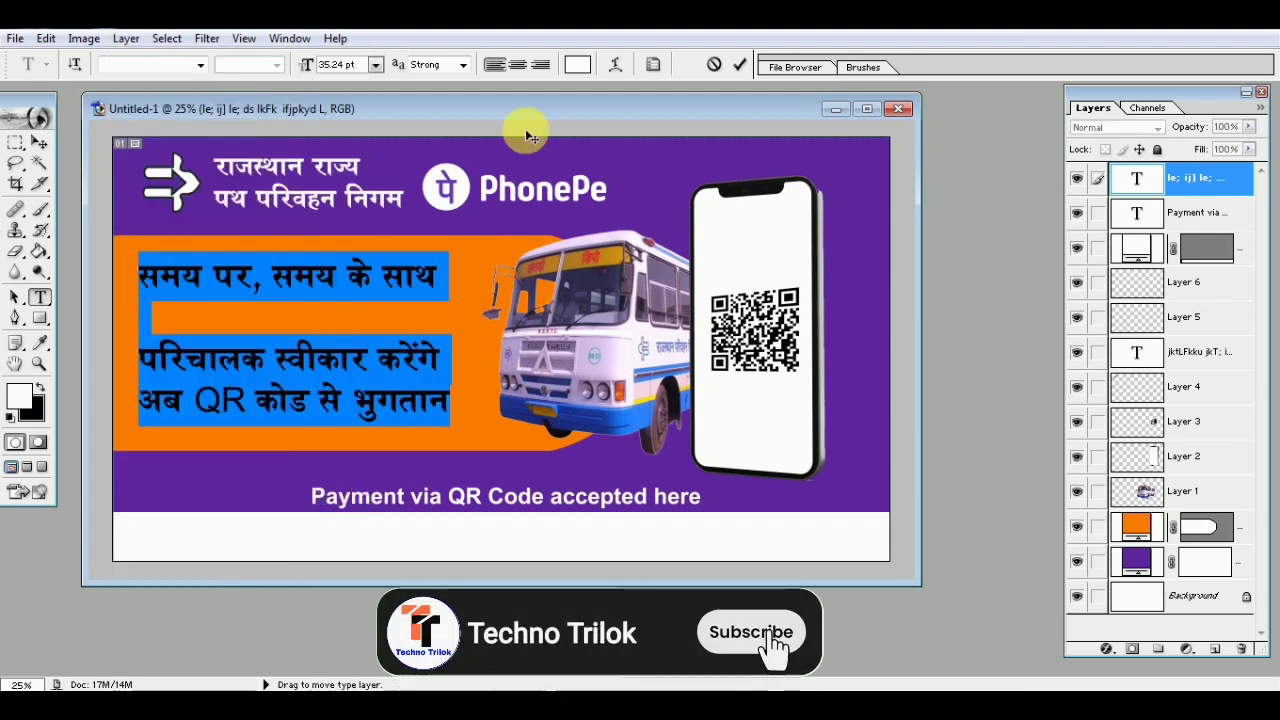
click(575, 65)
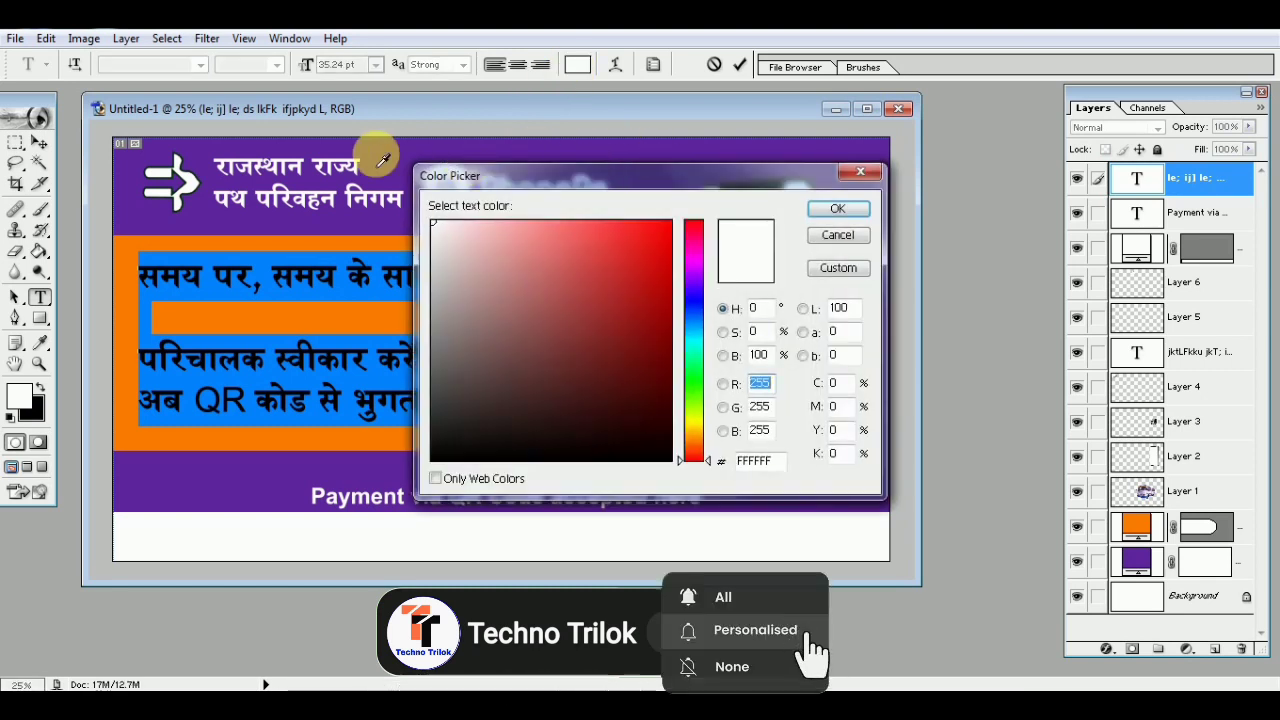
click(378, 160)
click(836, 210)
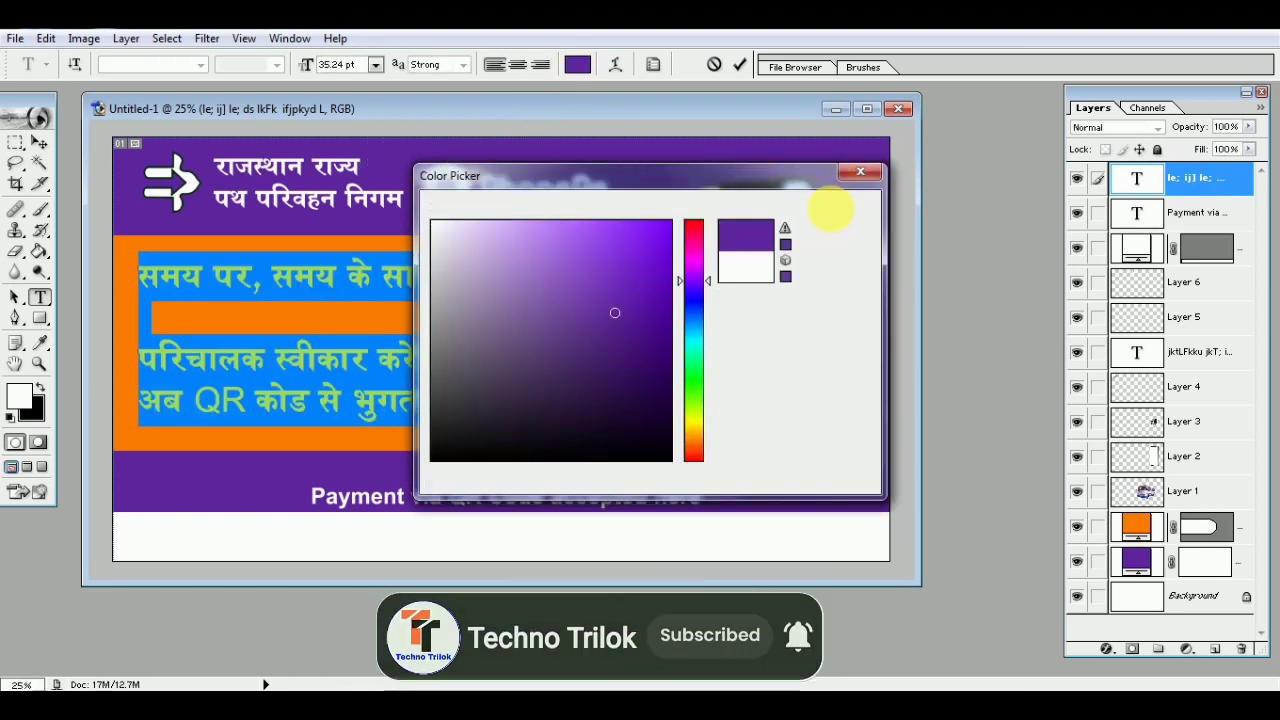
click(455, 300)
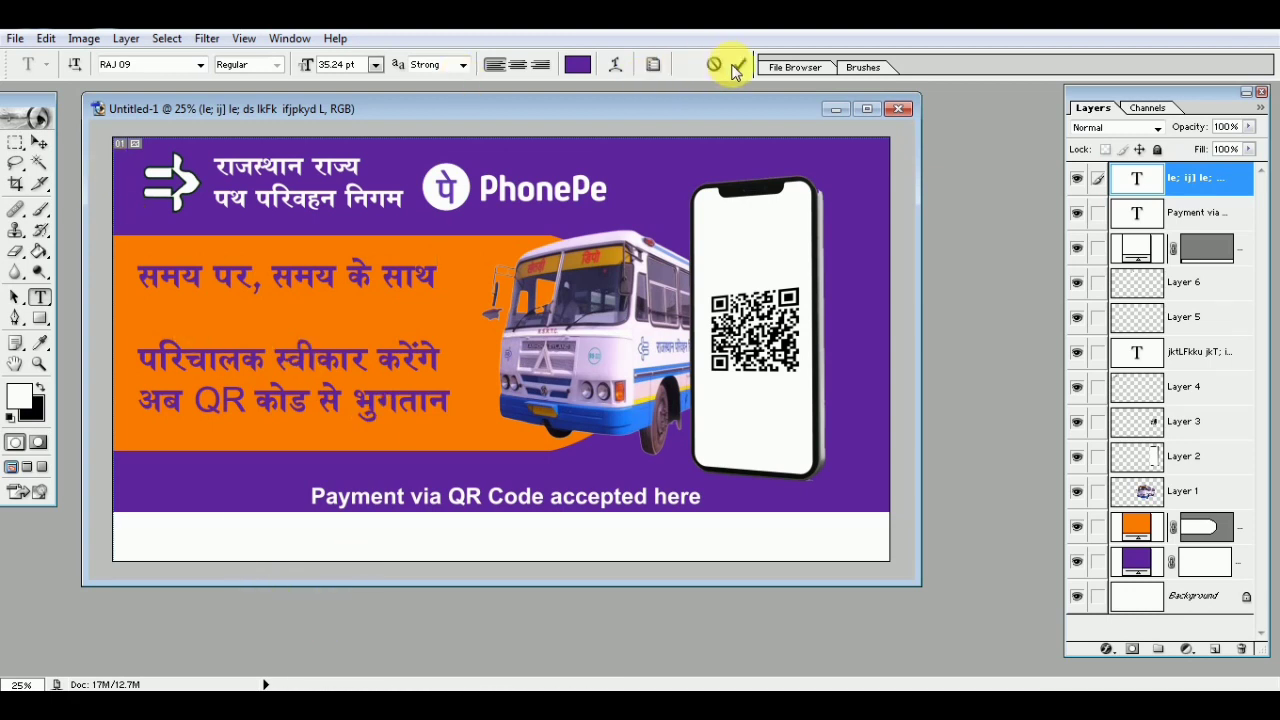
click(18, 40)
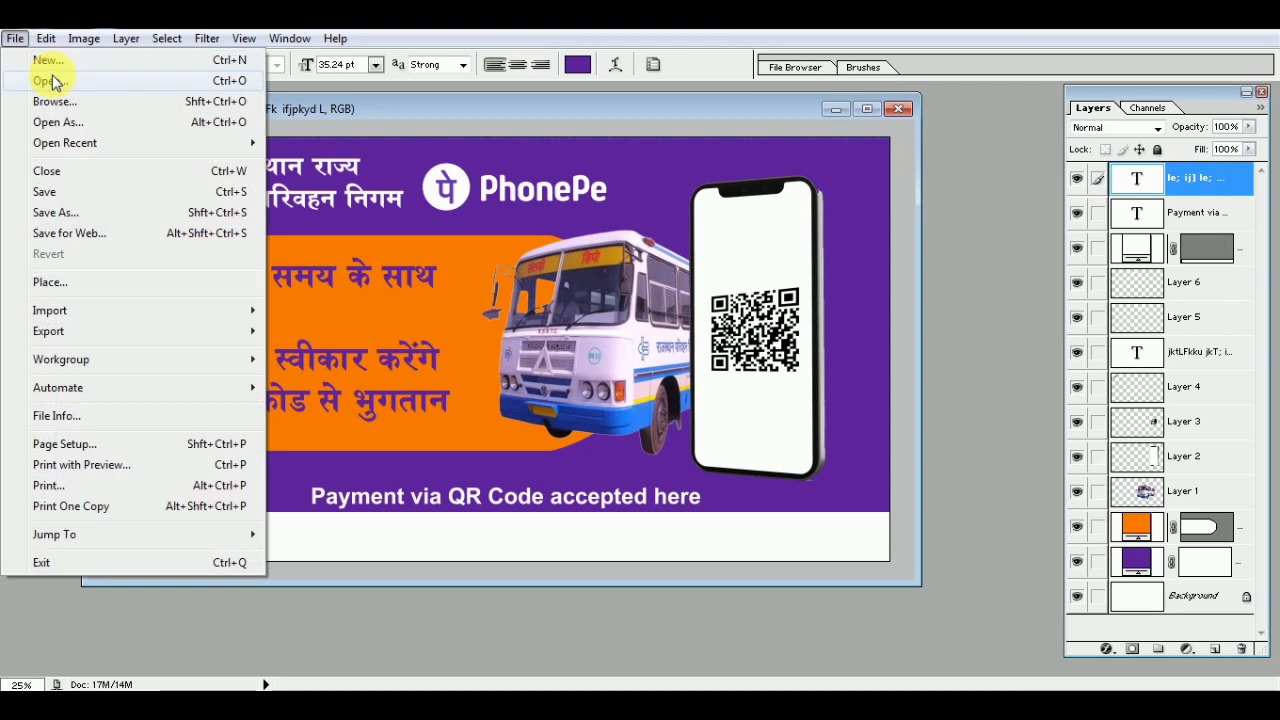
Open the BHIM UPI logo and drag it into the left end of the white footer strip
click(43, 80)
drag(521, 236, 530, 377)
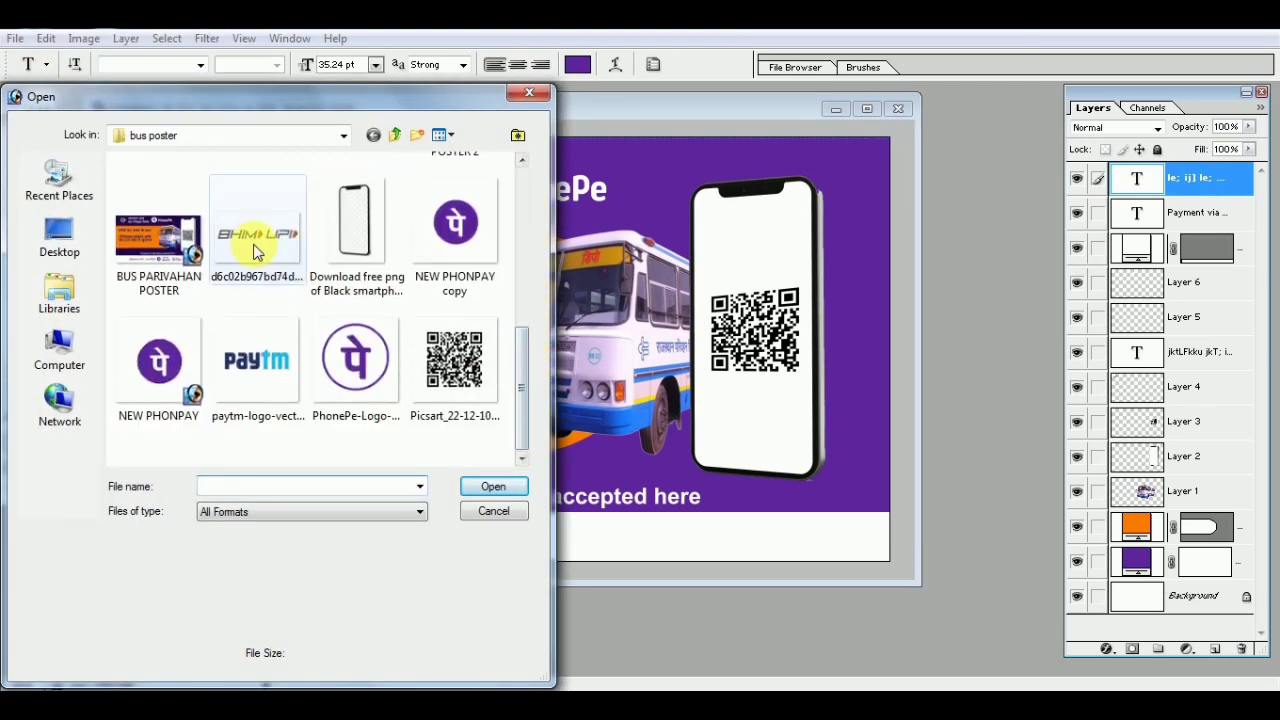
click(252, 250)
click(494, 486)
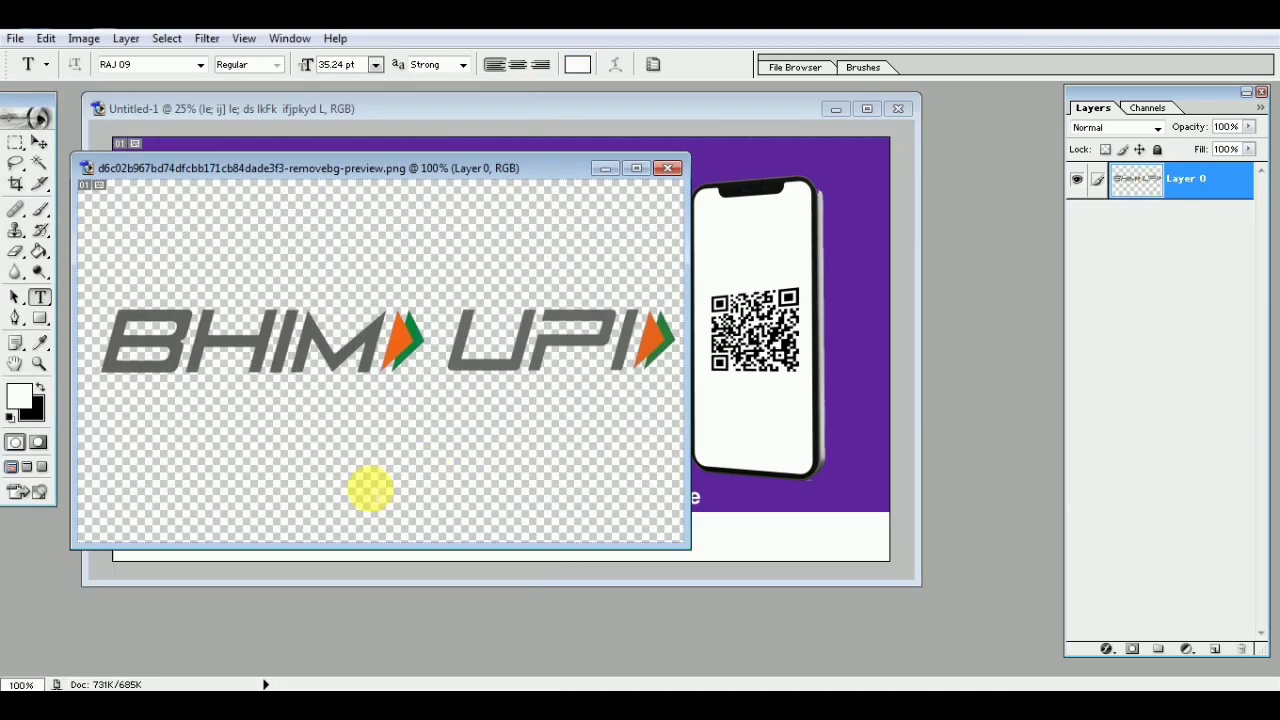
click(40, 144)
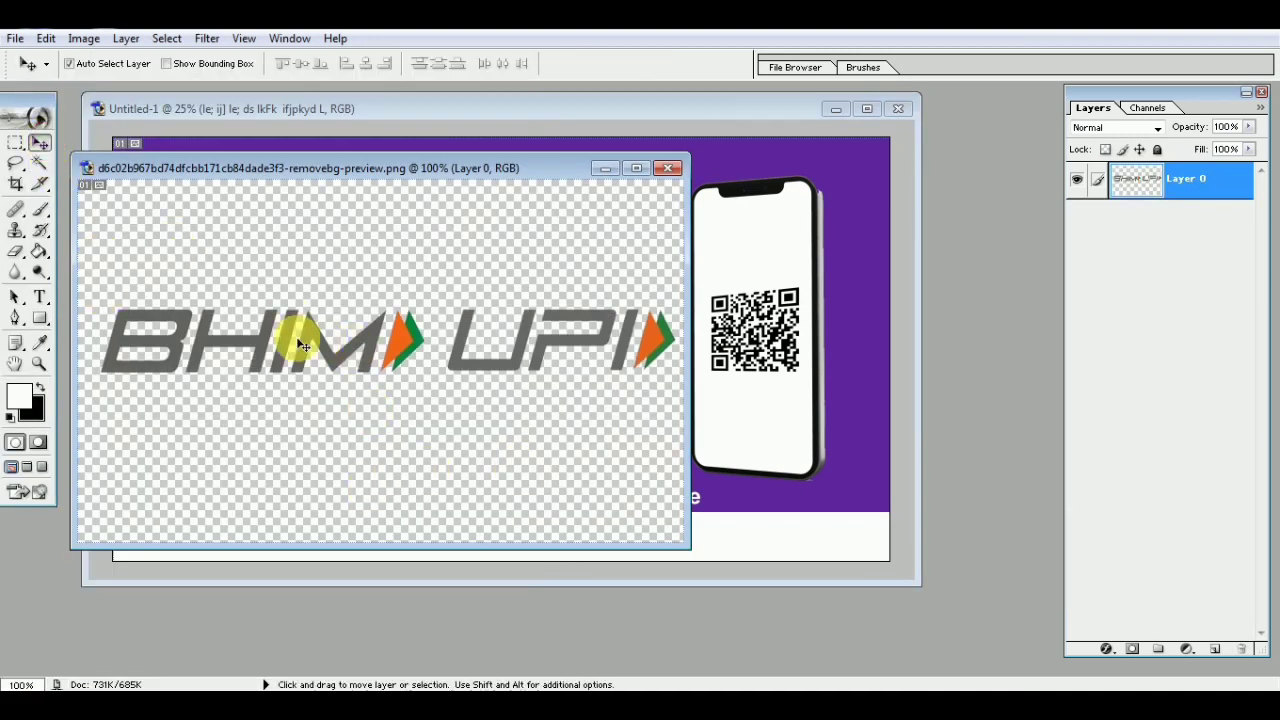
mouse_move(312, 347)
mouse_down()
mouse_move(733, 555)
mouse_move(222, 546)
mouse_move(248, 545)
mouse_up()
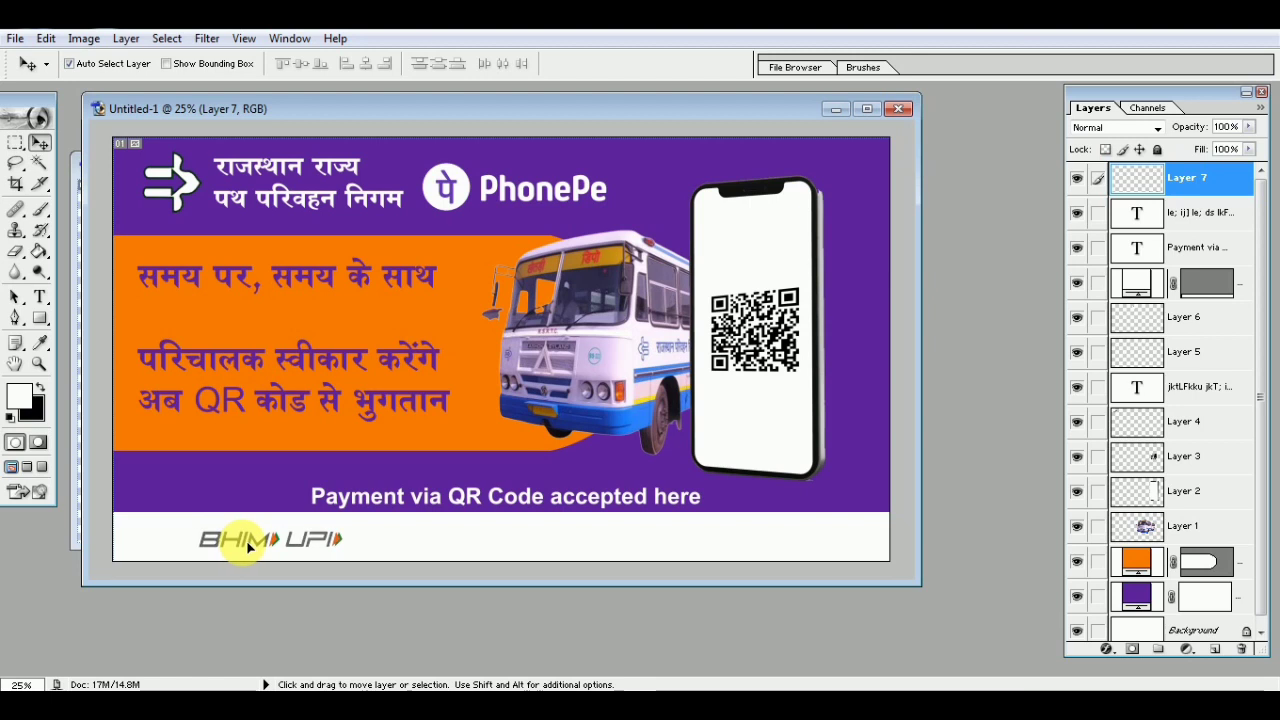
double_click(477, 629)
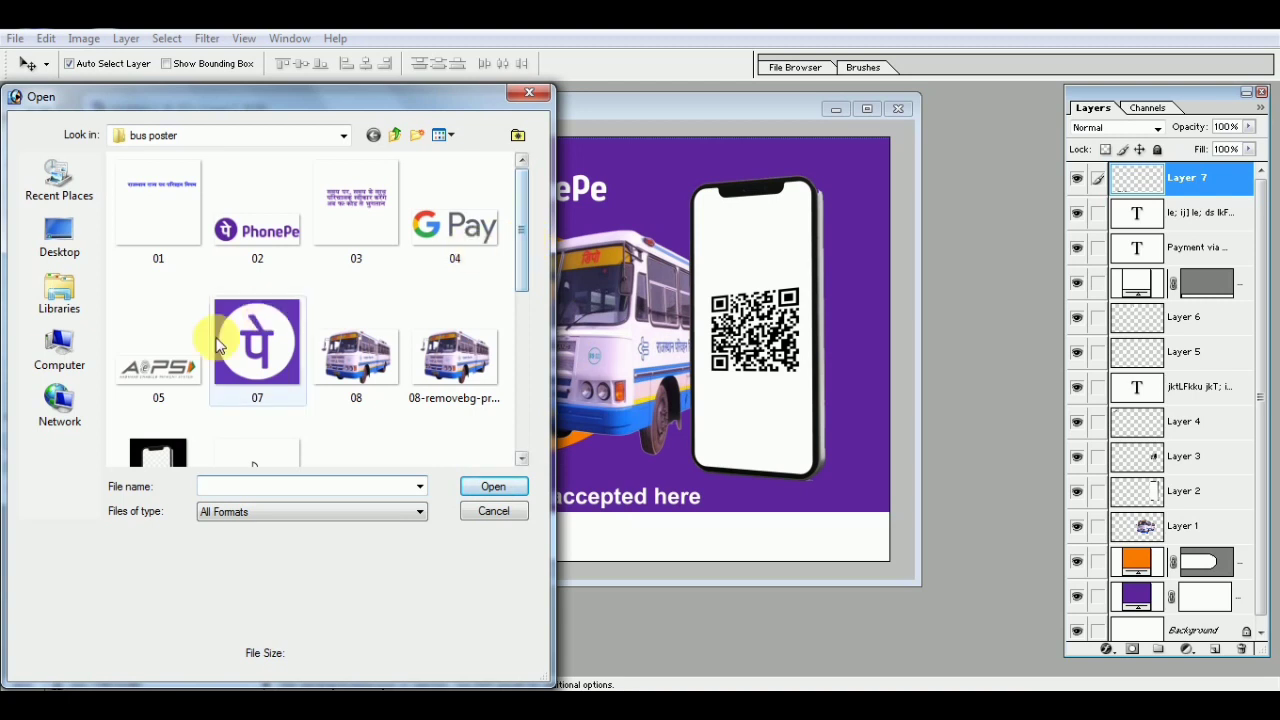
Open 05.png and place the AePS logo right beside BHIM UPI in the footer strip
click(158, 340)
click(493, 486)
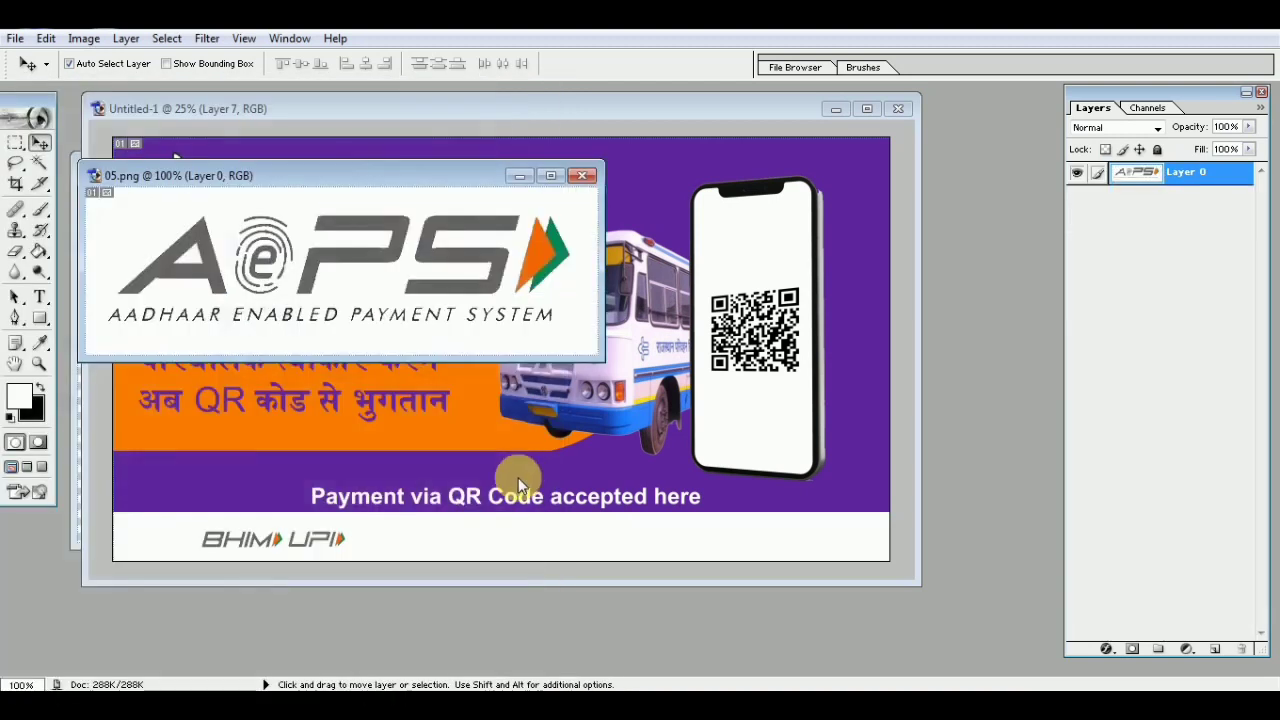
drag(397, 265, 440, 537)
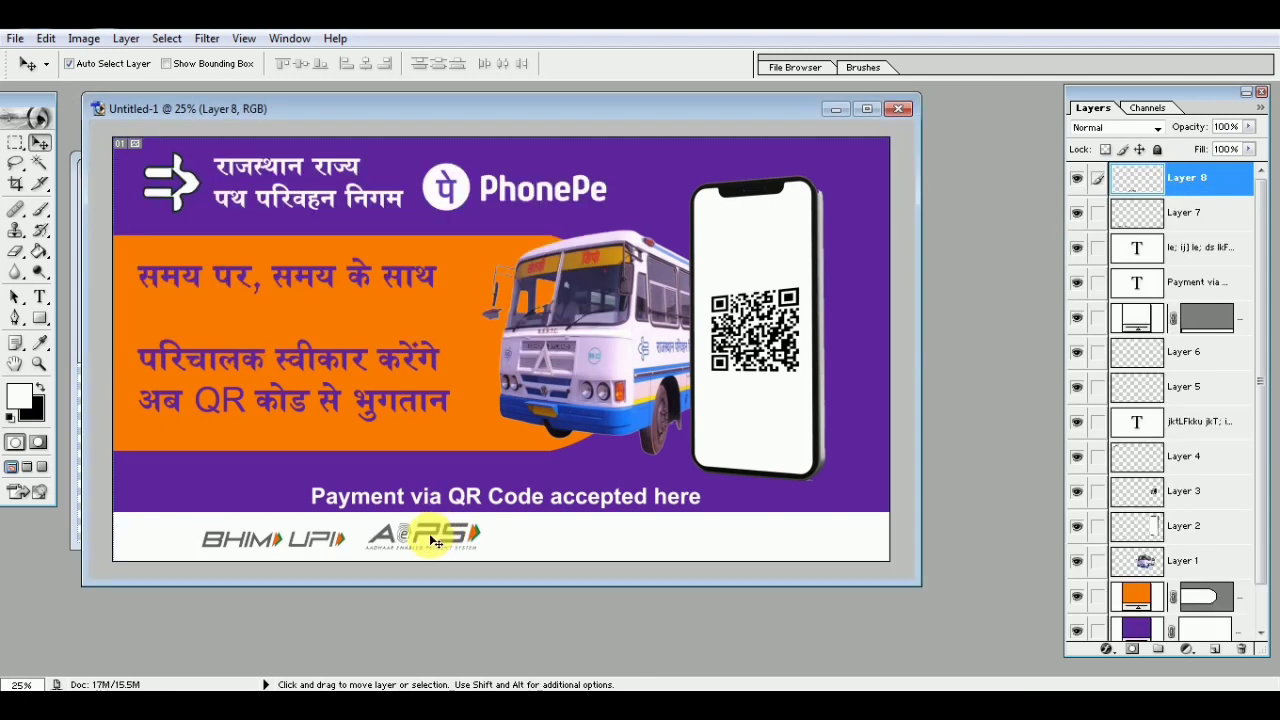
drag(430, 540, 424, 543)
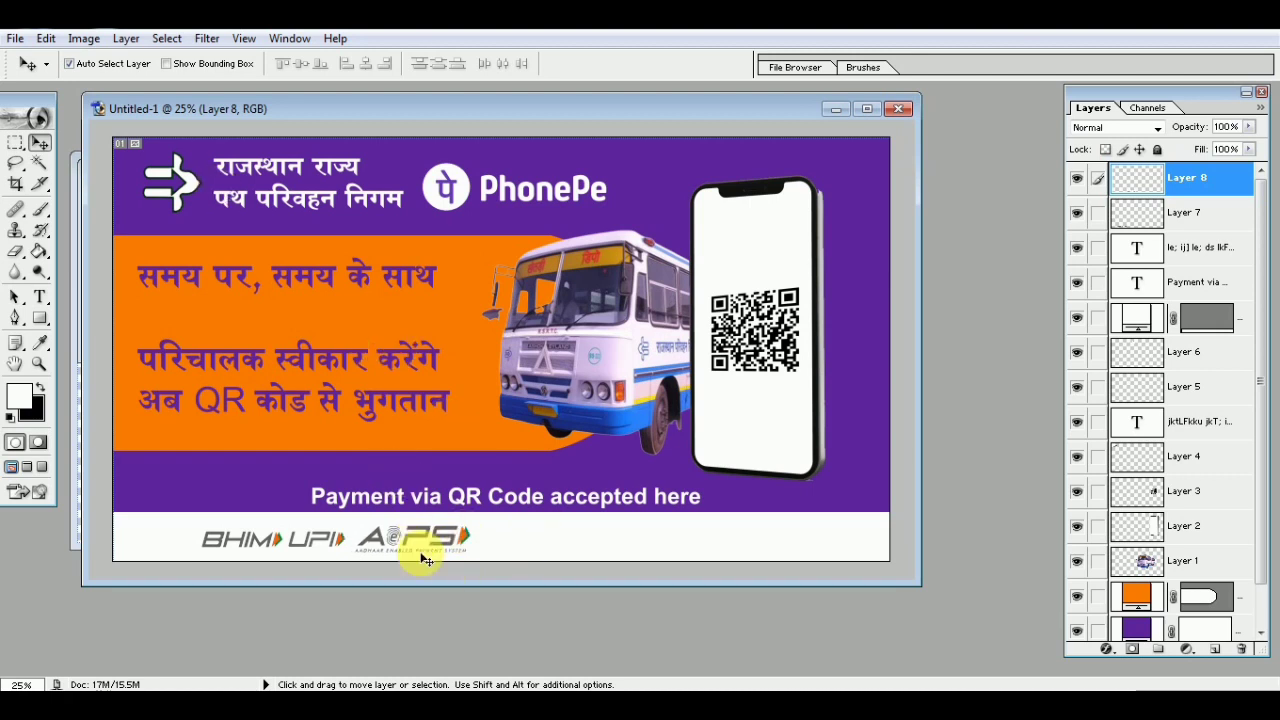
double_click(208, 637)
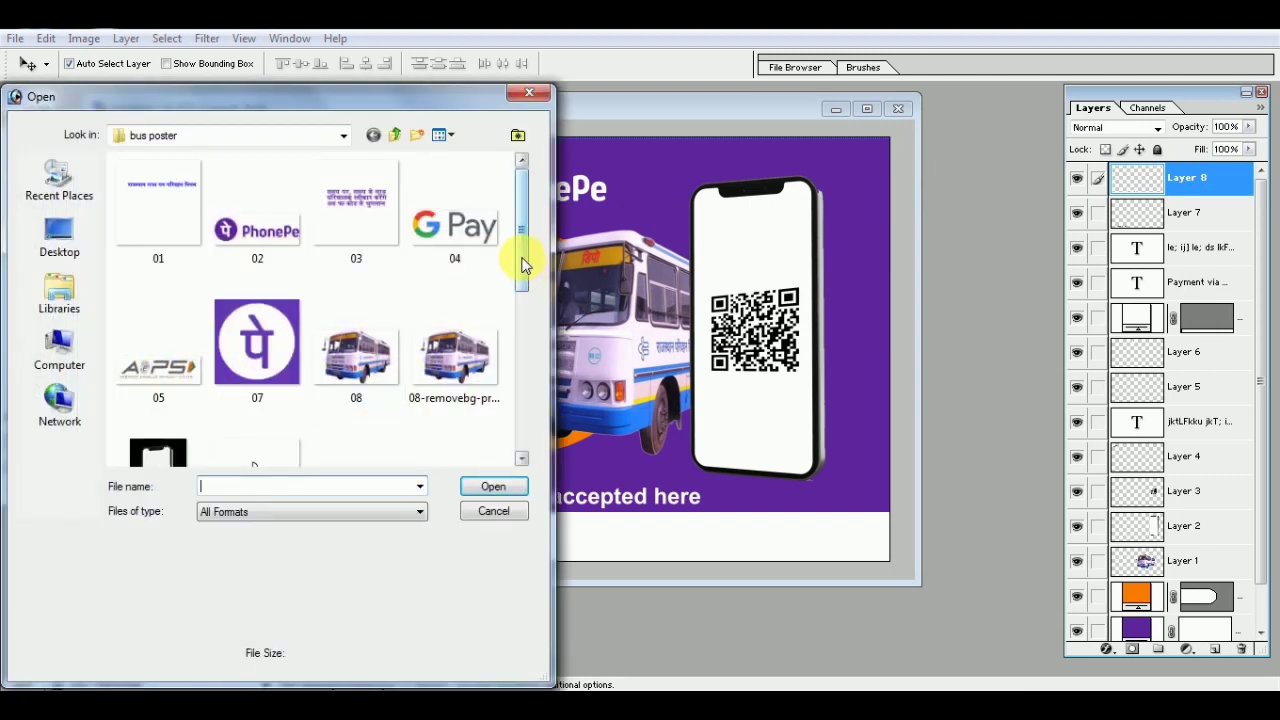
Open 07.png and clear the PhonePe icon's purple background to transparency
scroll(522, 265, down, 2)
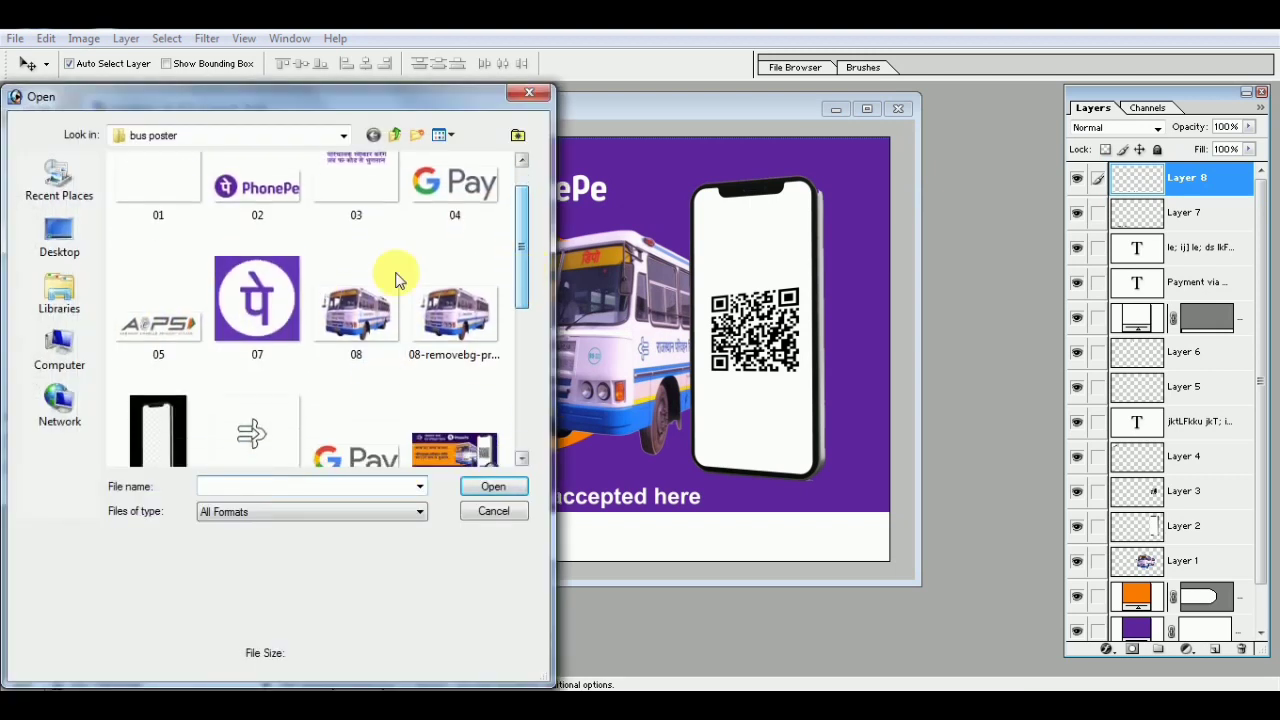
click(255, 297)
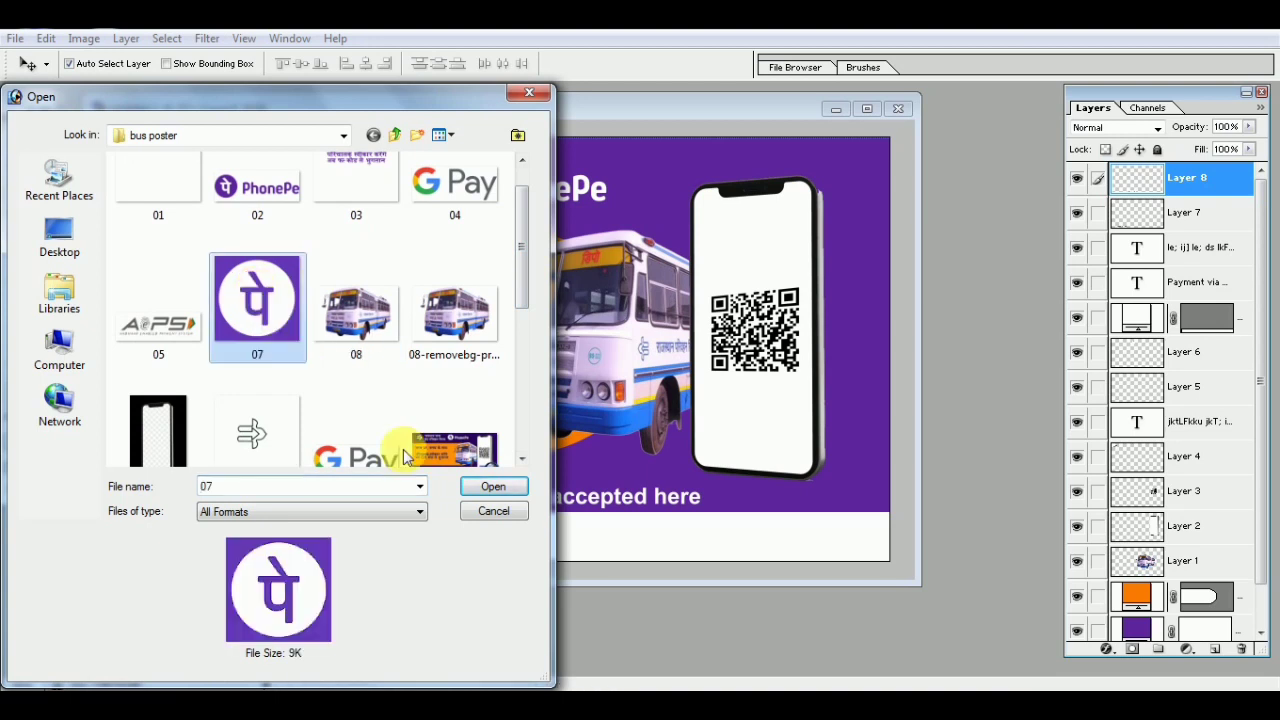
click(500, 488)
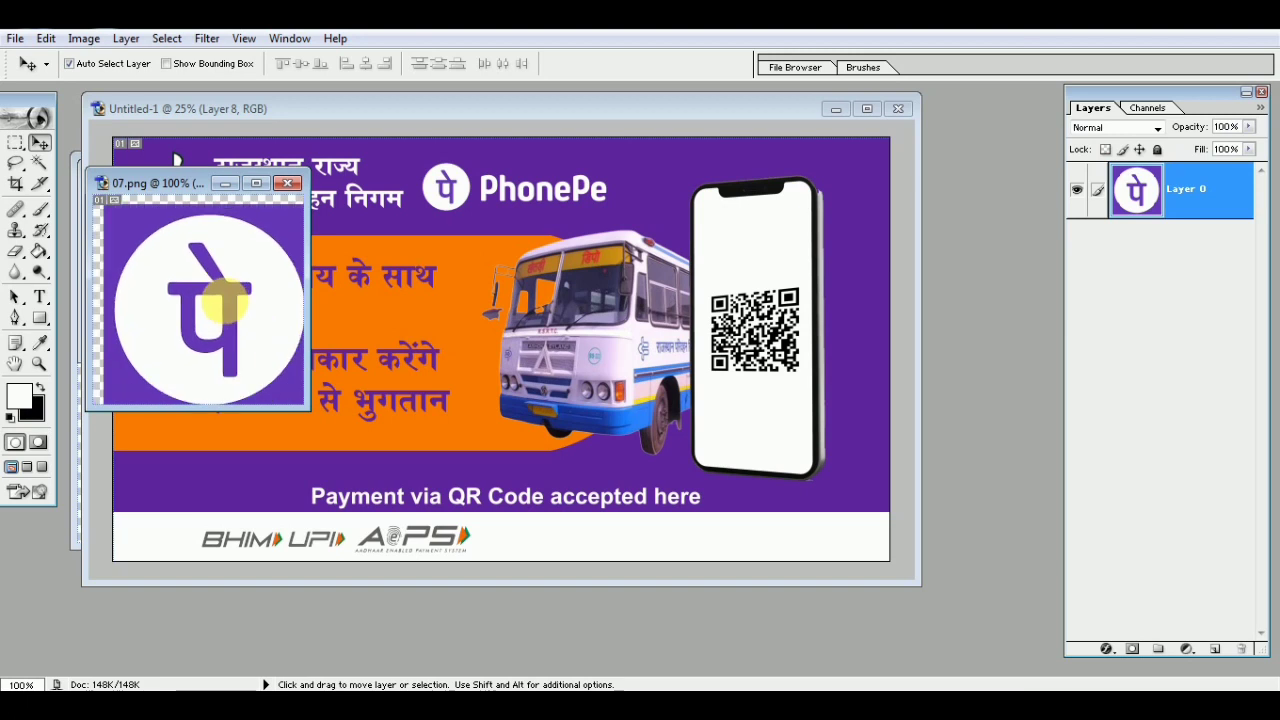
click(39, 164)
click(133, 222)
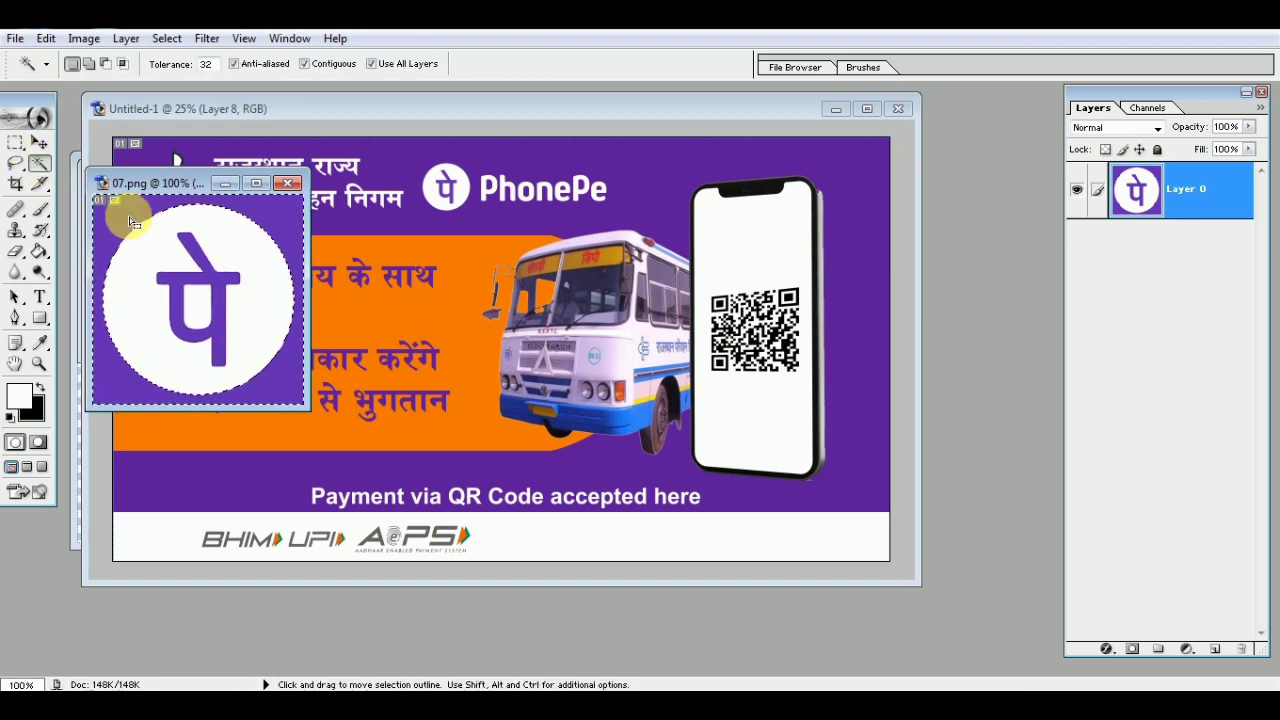
key(Delete)
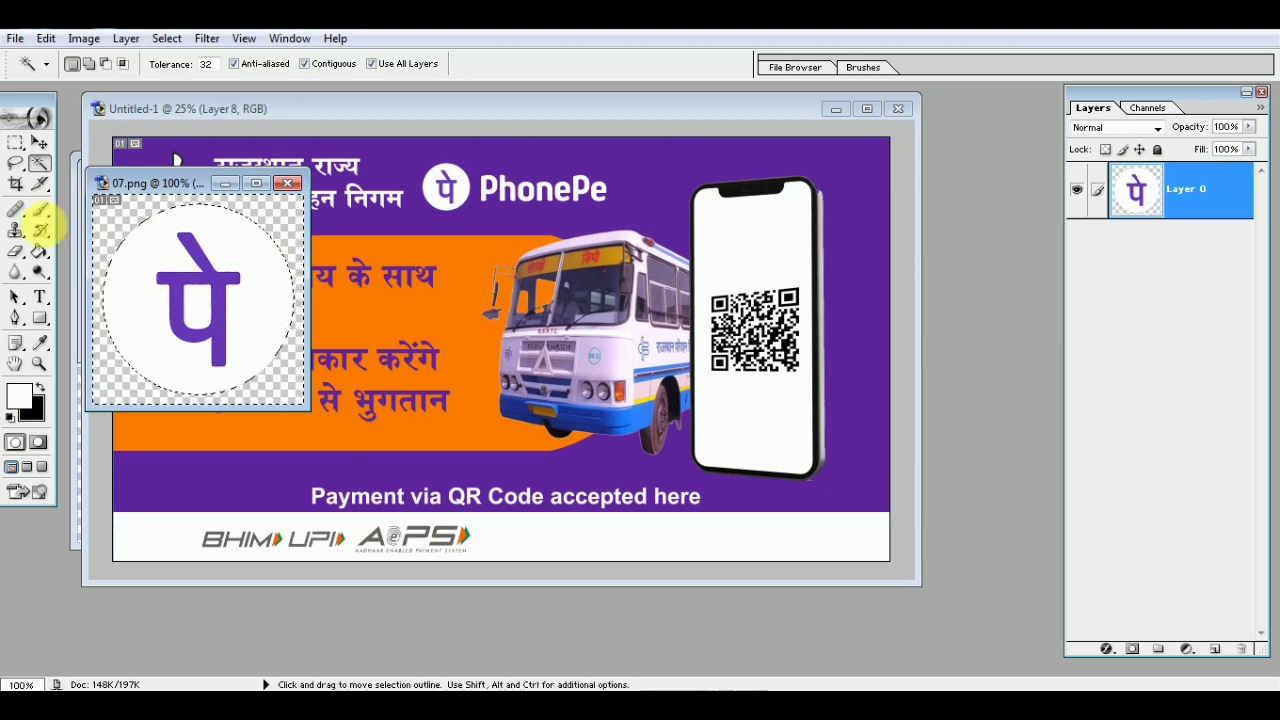
key(ctrl+d)
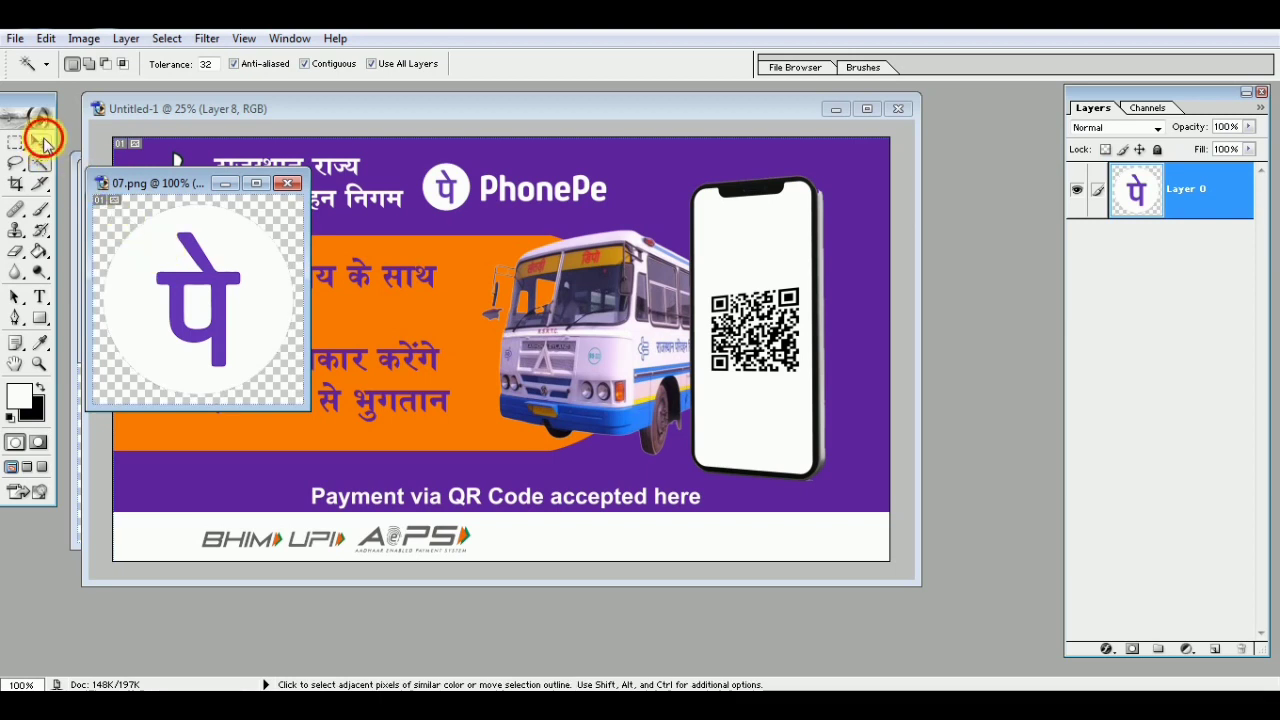
Drag the cut-out PhonePe icon into the banner, then delete that new layer
click(43, 143)
drag(206, 277, 538, 549)
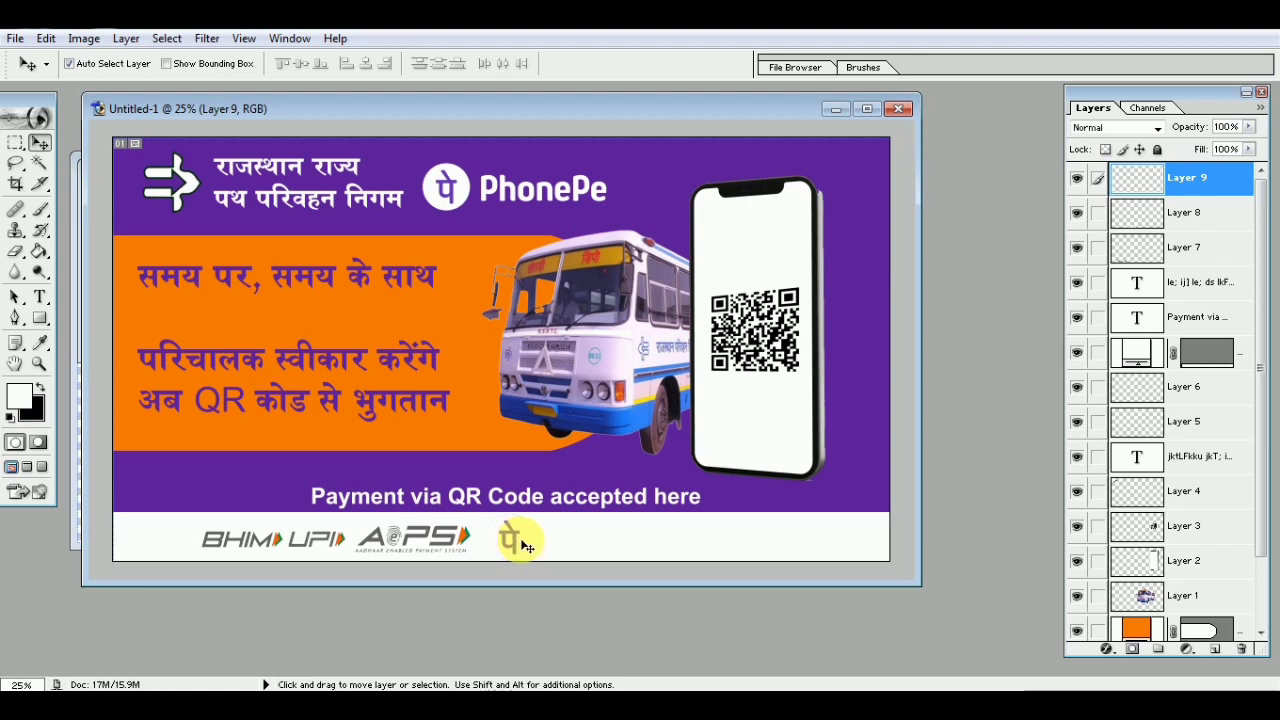
click(1240, 651)
click(606, 284)
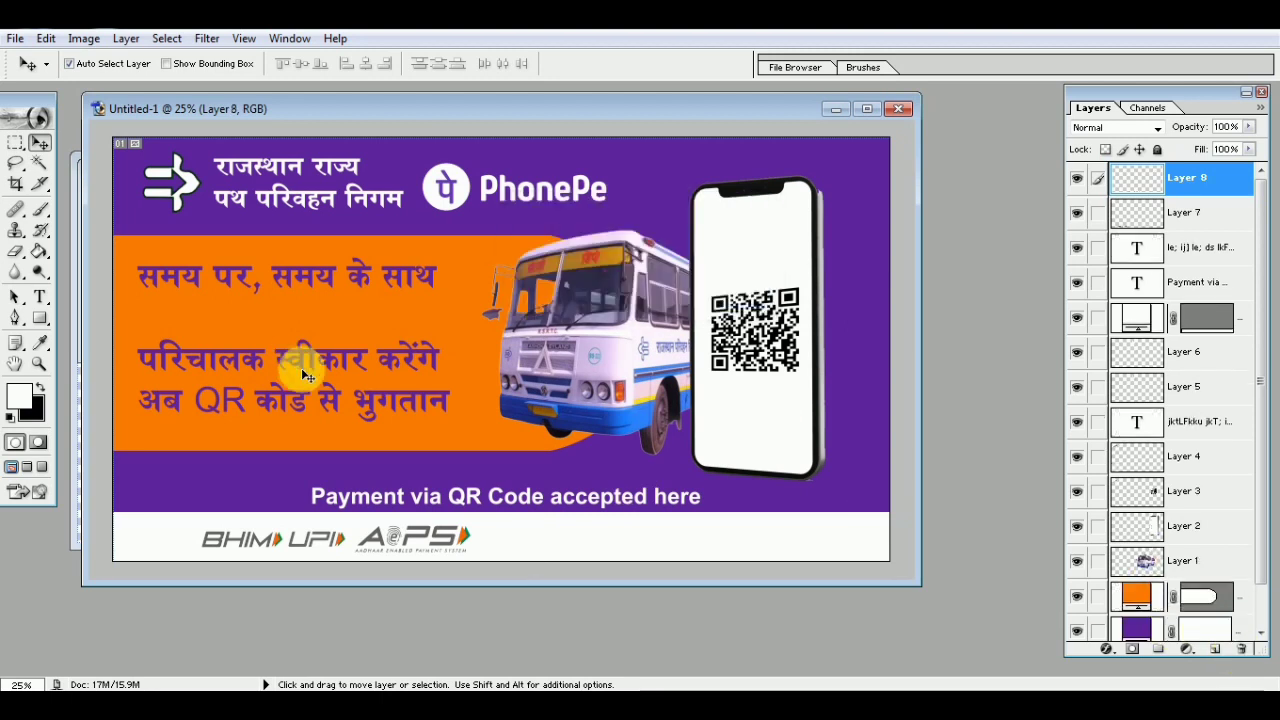
Open the NEW PHONPAY copy image and drag its round PhonePe icon into the banner
double_click(237, 611)
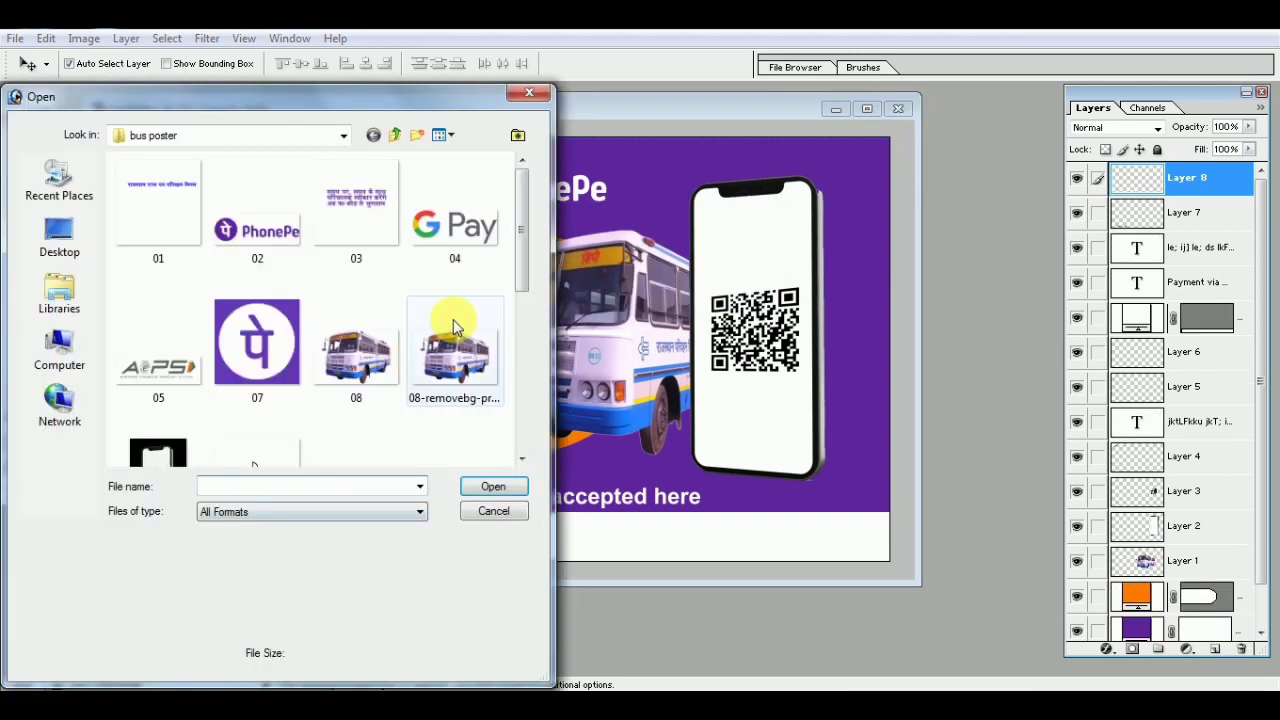
drag(523, 257, 523, 423)
click(457, 270)
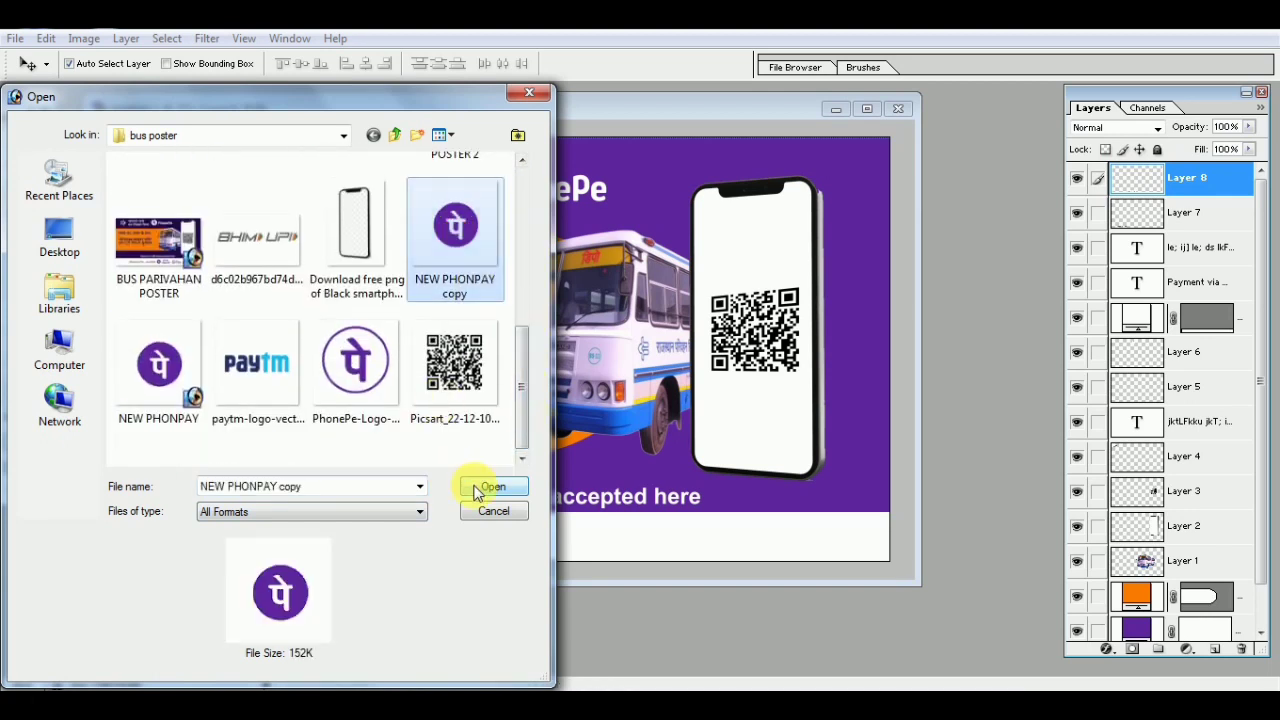
click(488, 486)
mouse_move(280, 365)
mouse_down()
mouse_move(586, 514)
mouse_move(514, 443)
mouse_move(453, 342)
mouse_up()
Scale the PhonePe icon down to about 15% and place it right of the AePS logo
key(ctrl+t)
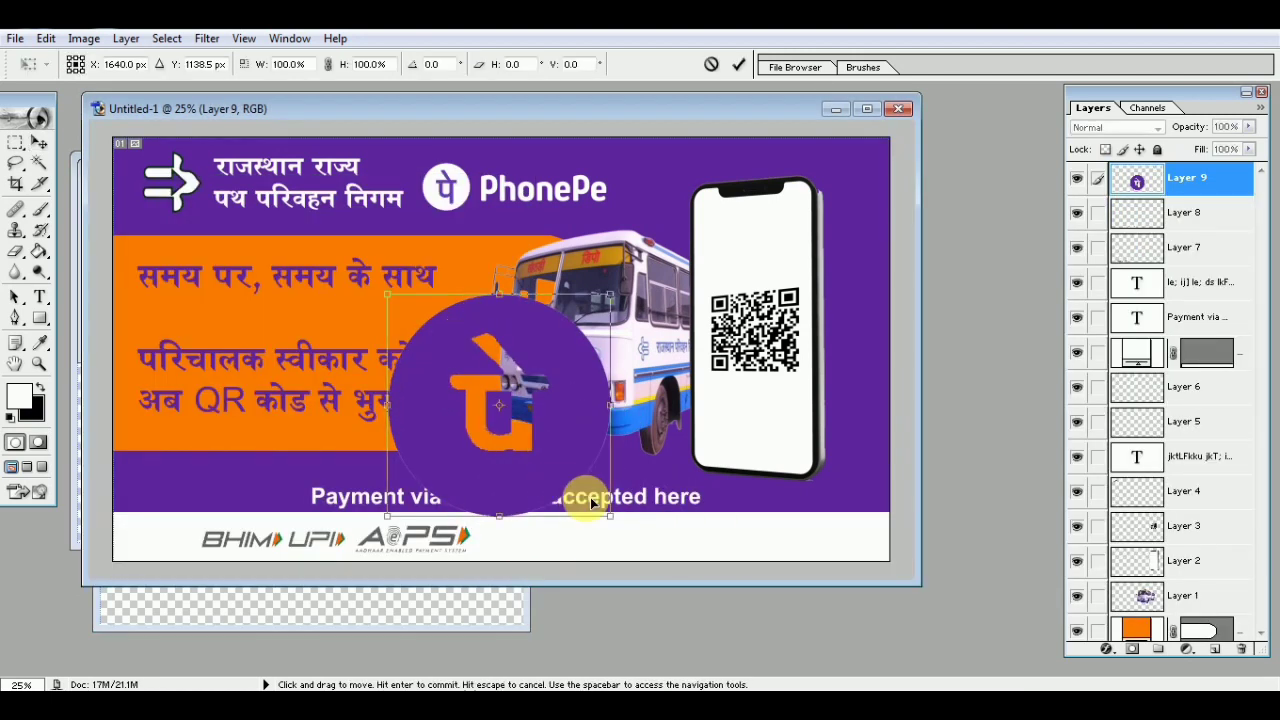
mouse_move(608, 514)
mouse_down()
mouse_move(527, 452)
mouse_move(541, 553)
mouse_up()
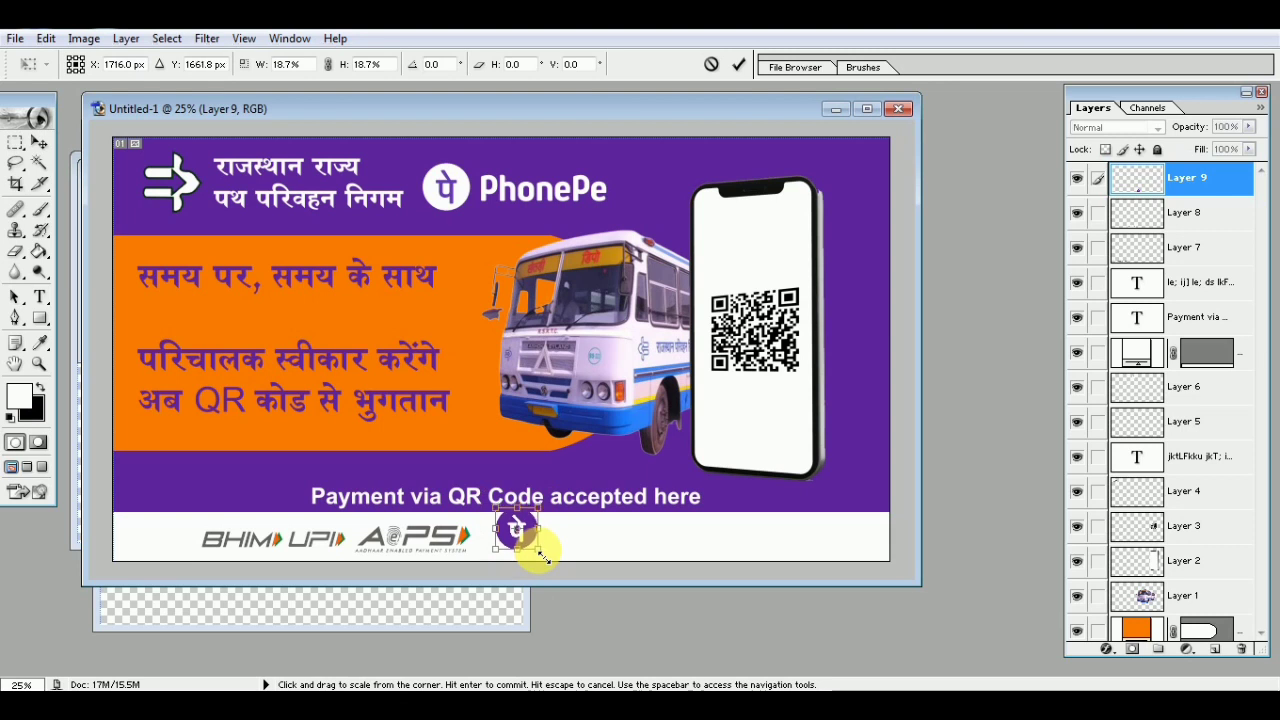
key(Left)
key(Left)
key(Left)
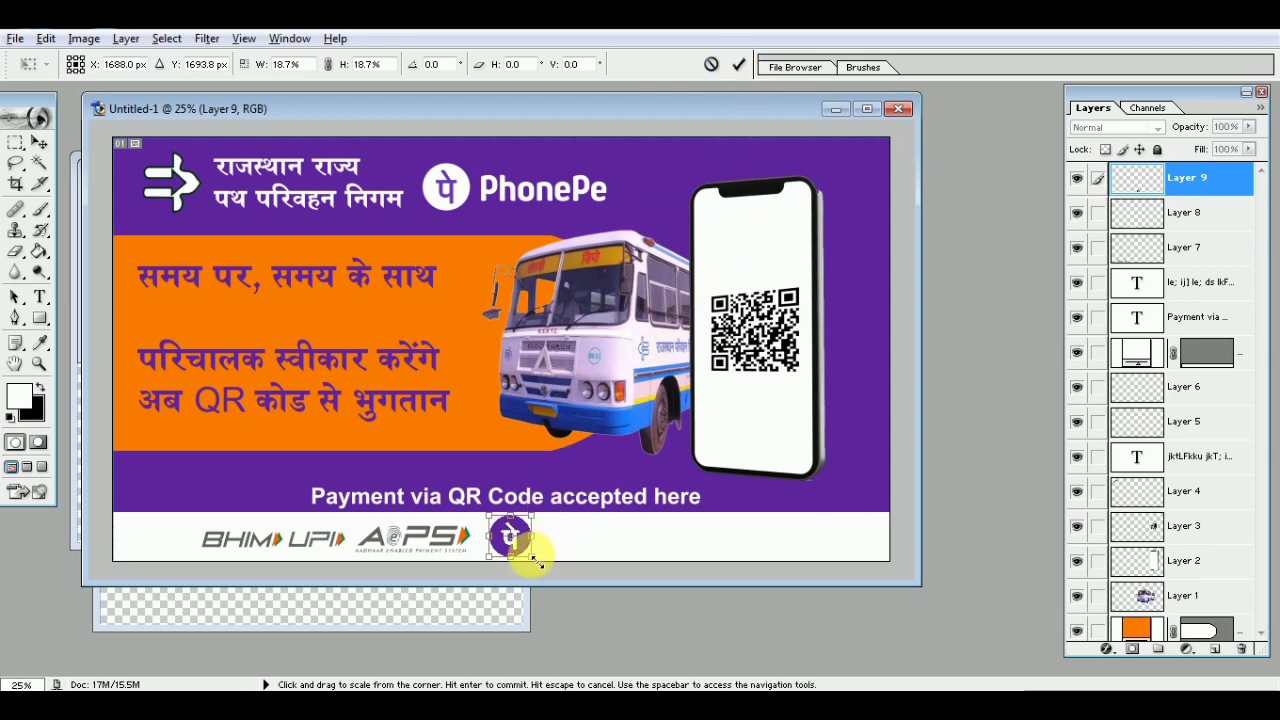
drag(533, 557, 530, 560)
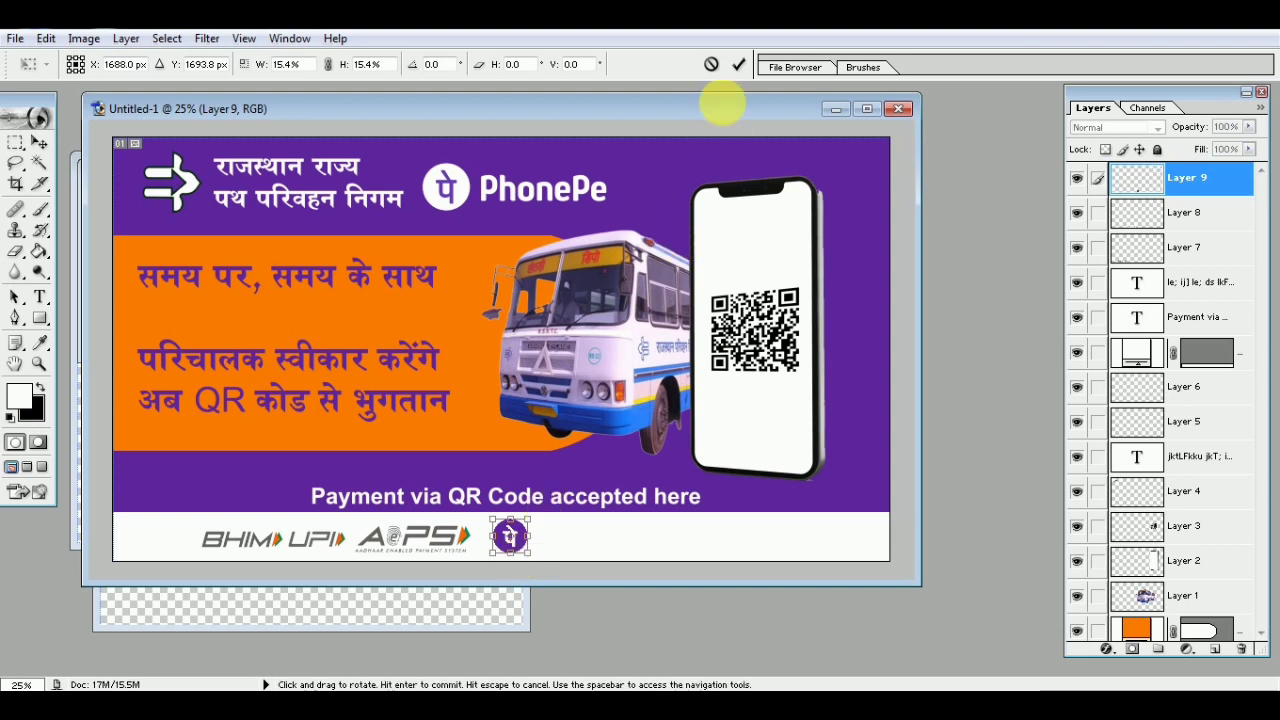
click(738, 64)
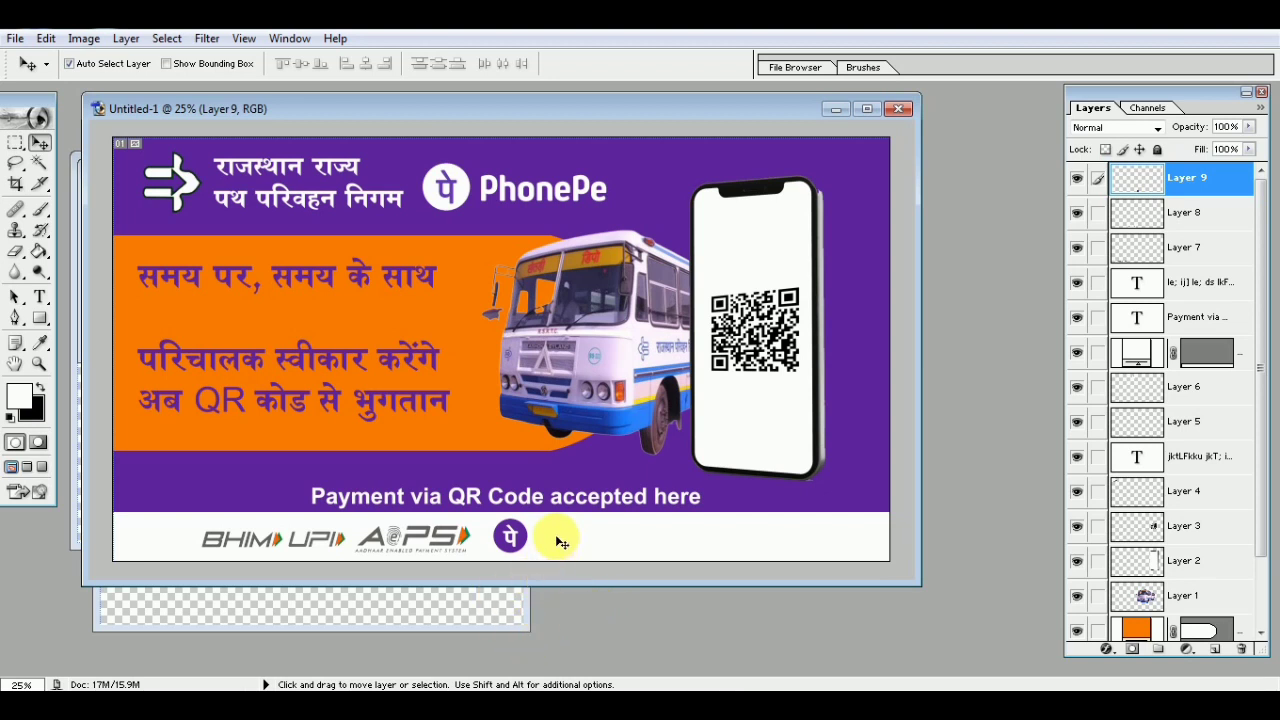
click(40, 297)
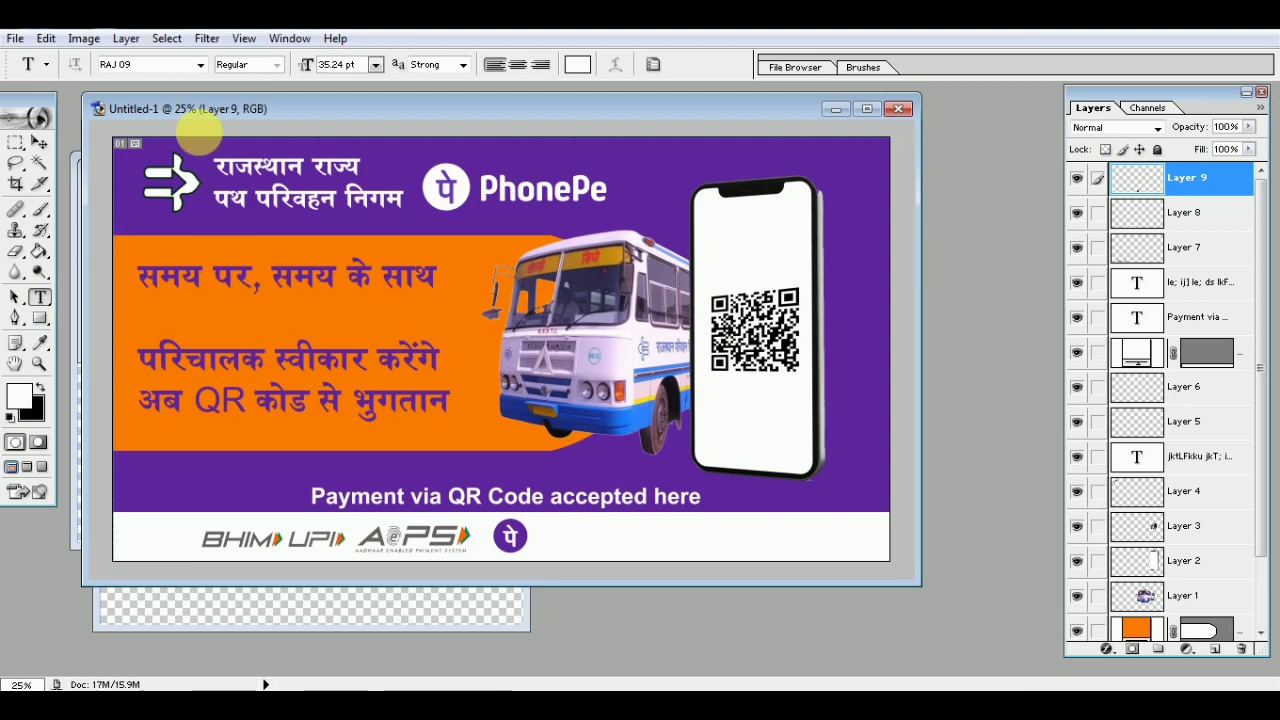
Type 'UPI &' in Arial as a new text line in the bottom strip
click(200, 64)
scroll(250, 95, up, 15)
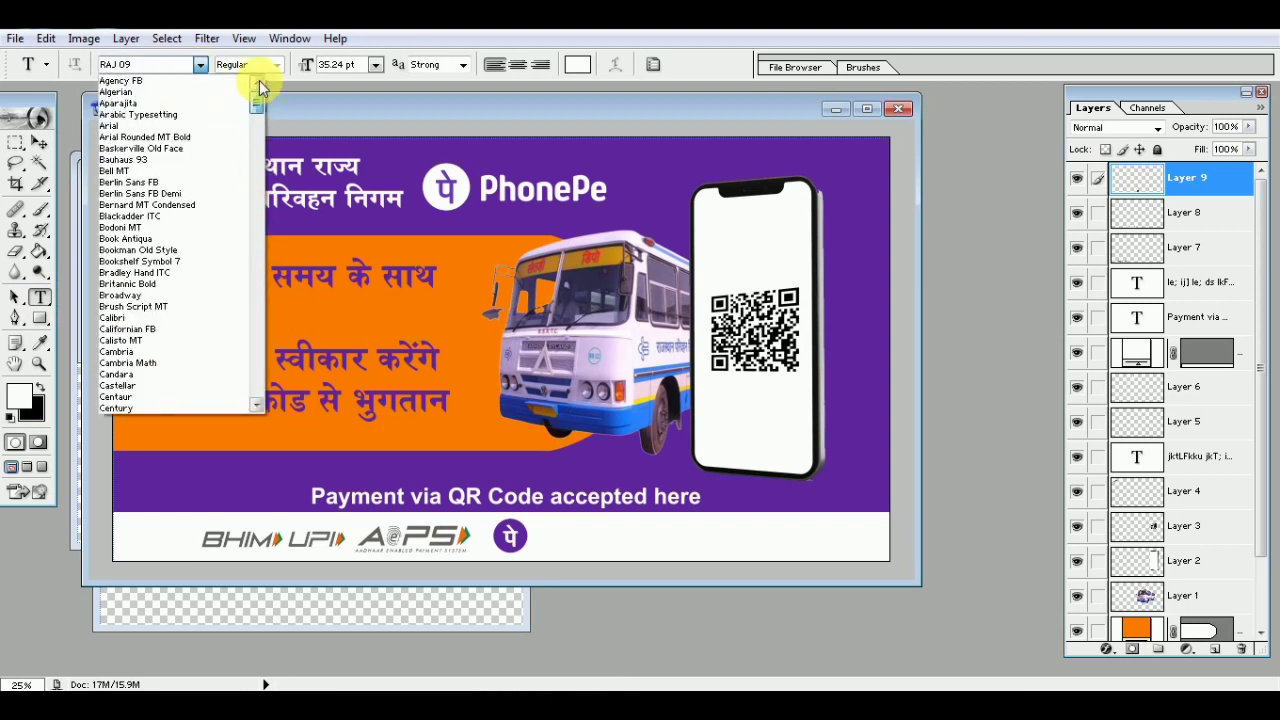
click(130, 132)
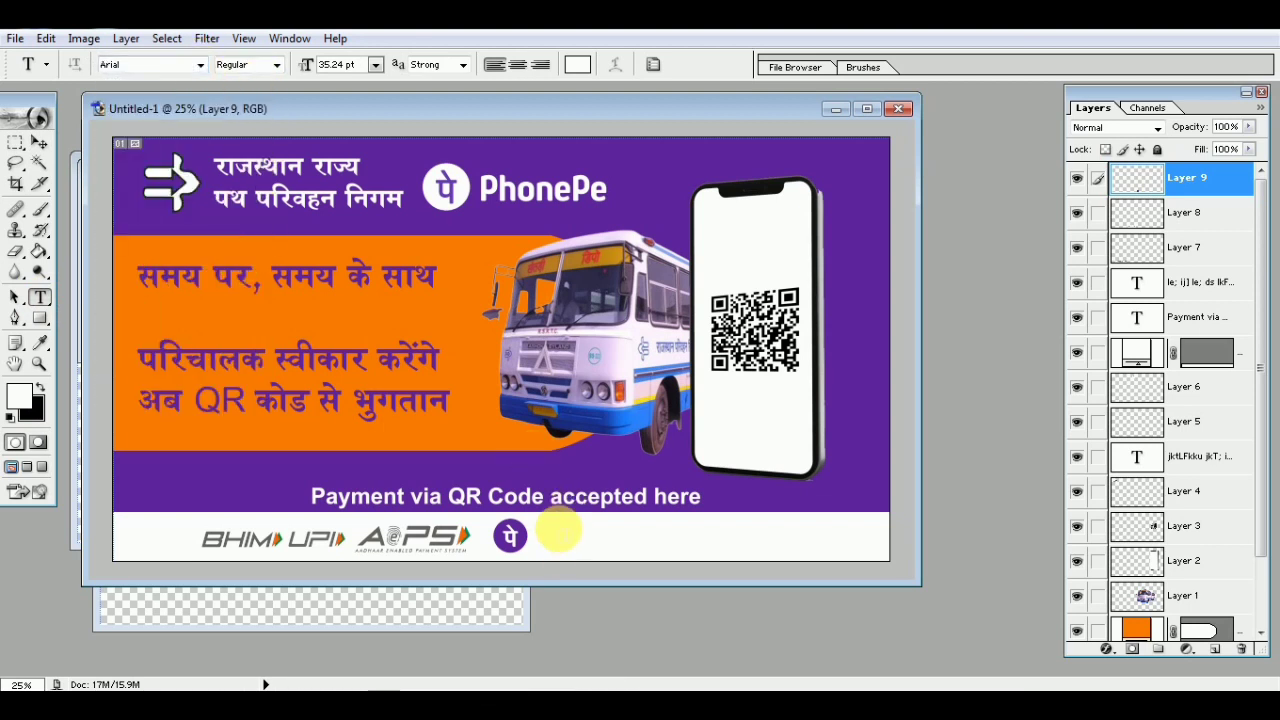
click(550, 540)
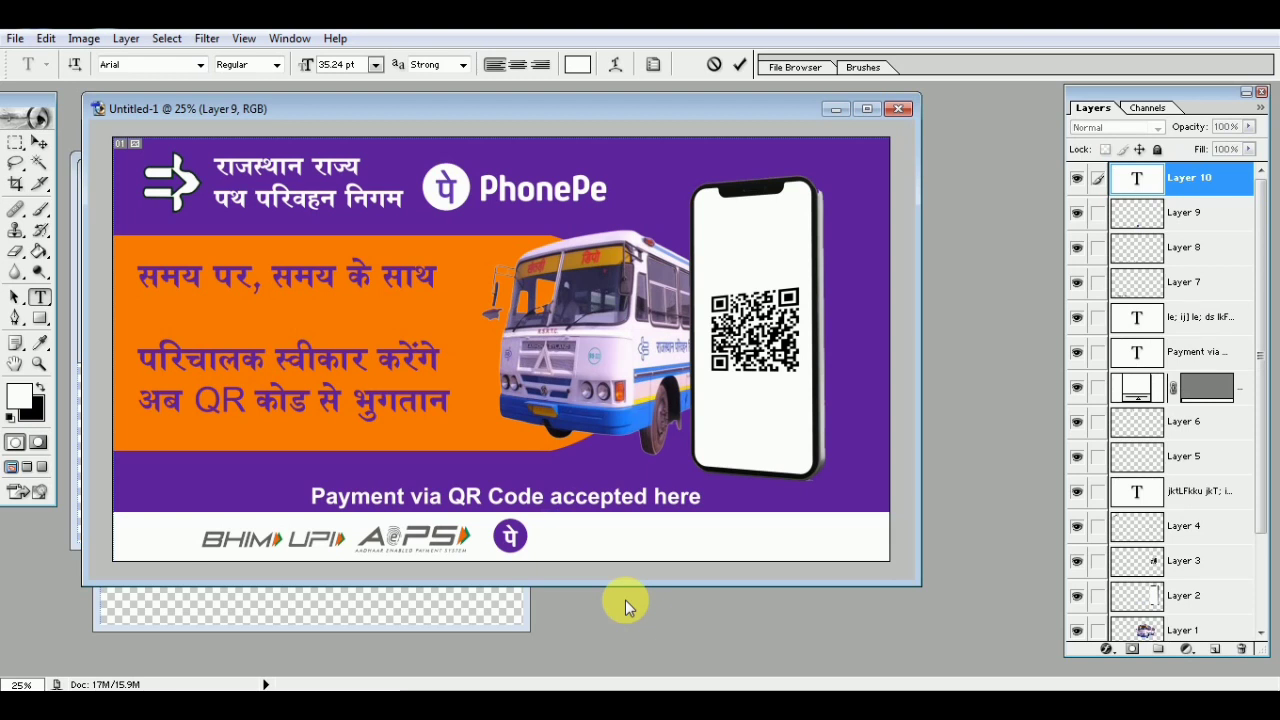
text(UPI &)
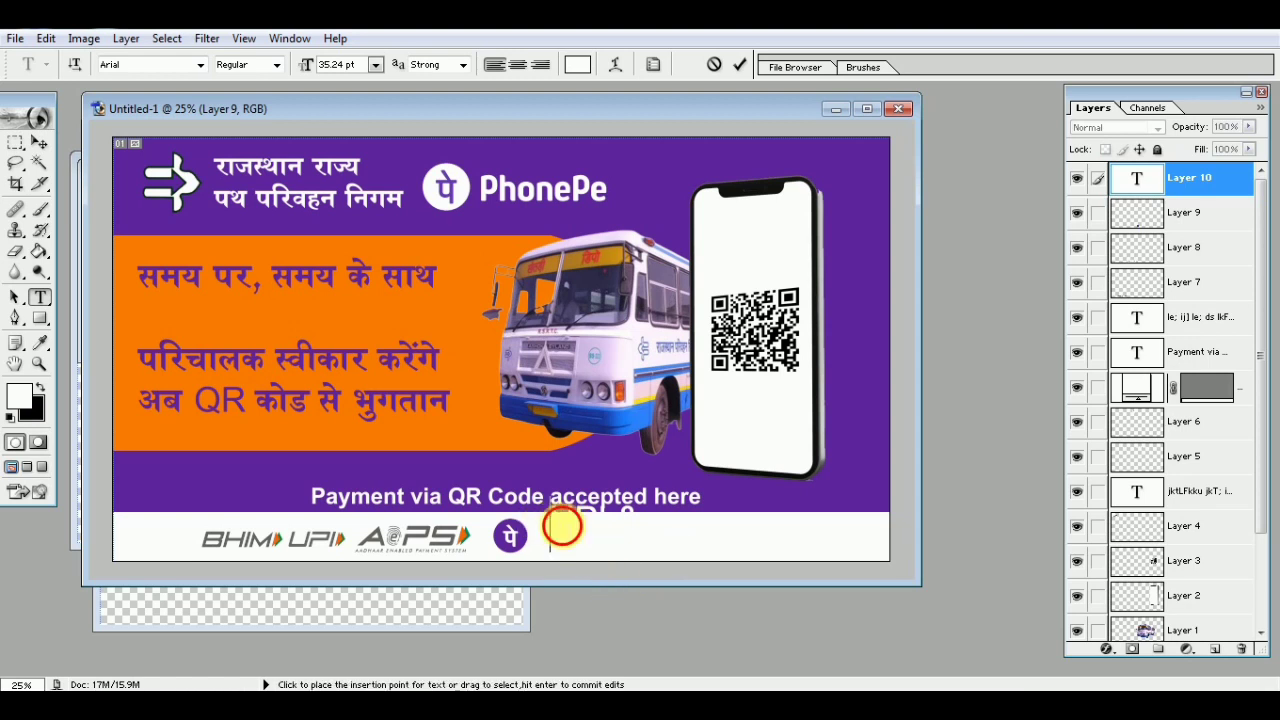
Colour the UPI & WALLET text with the banner's purple and commit it
drag(562, 528, 708, 563)
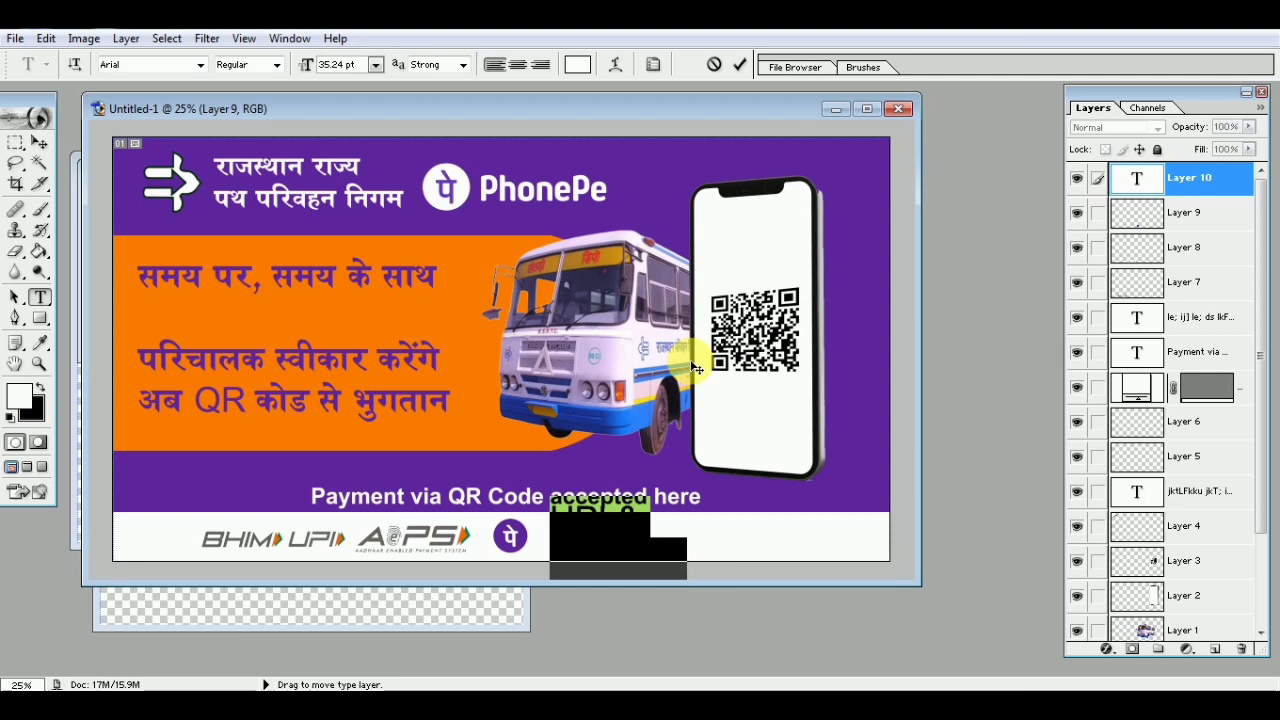
click(577, 65)
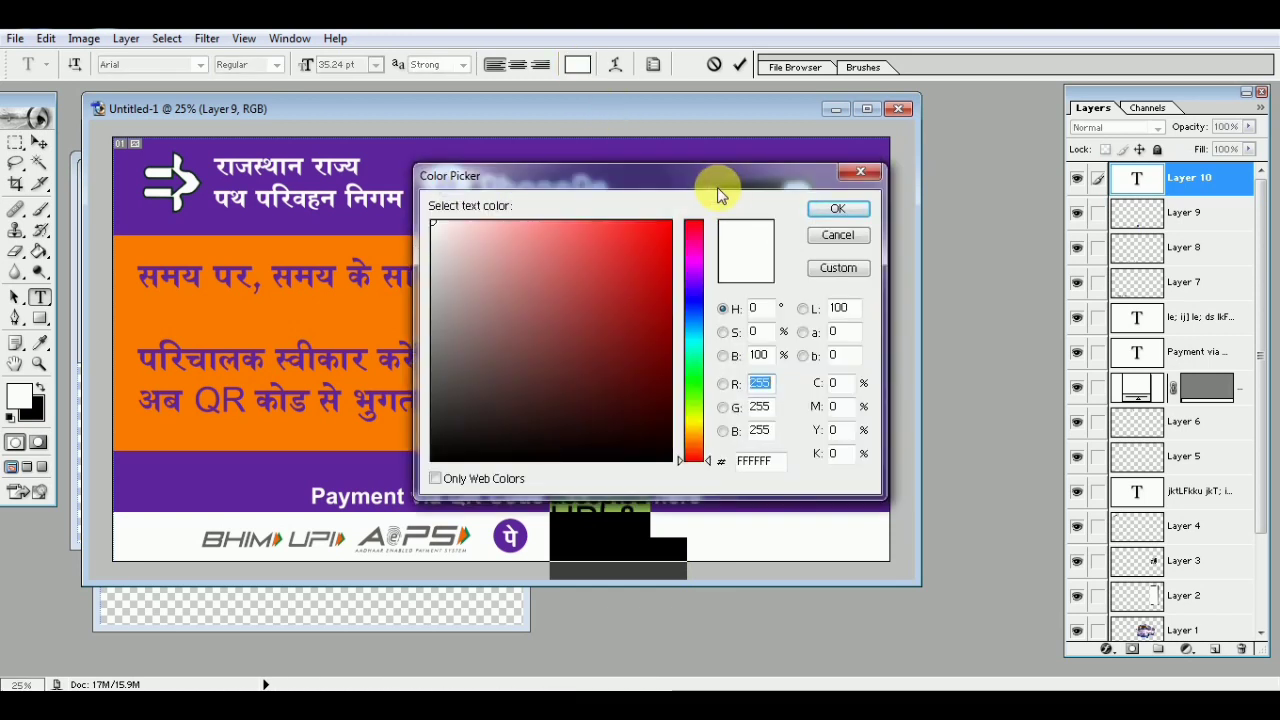
click(411, 157)
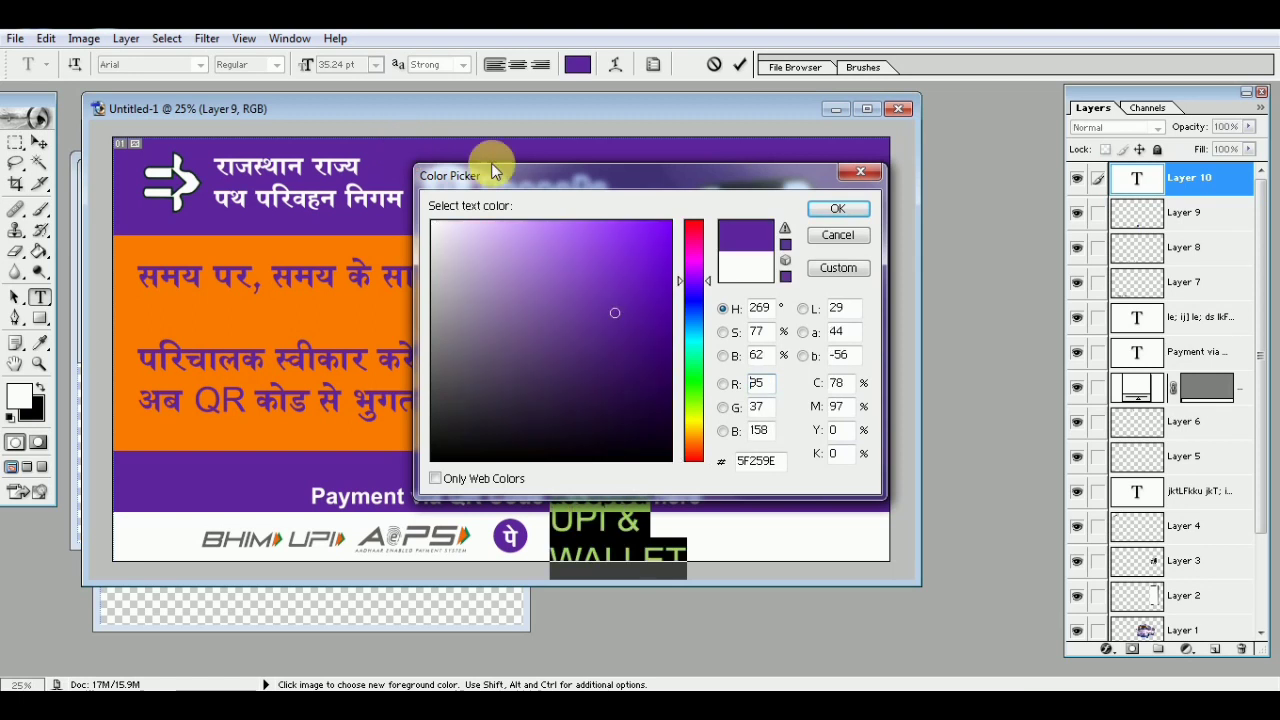
click(837, 208)
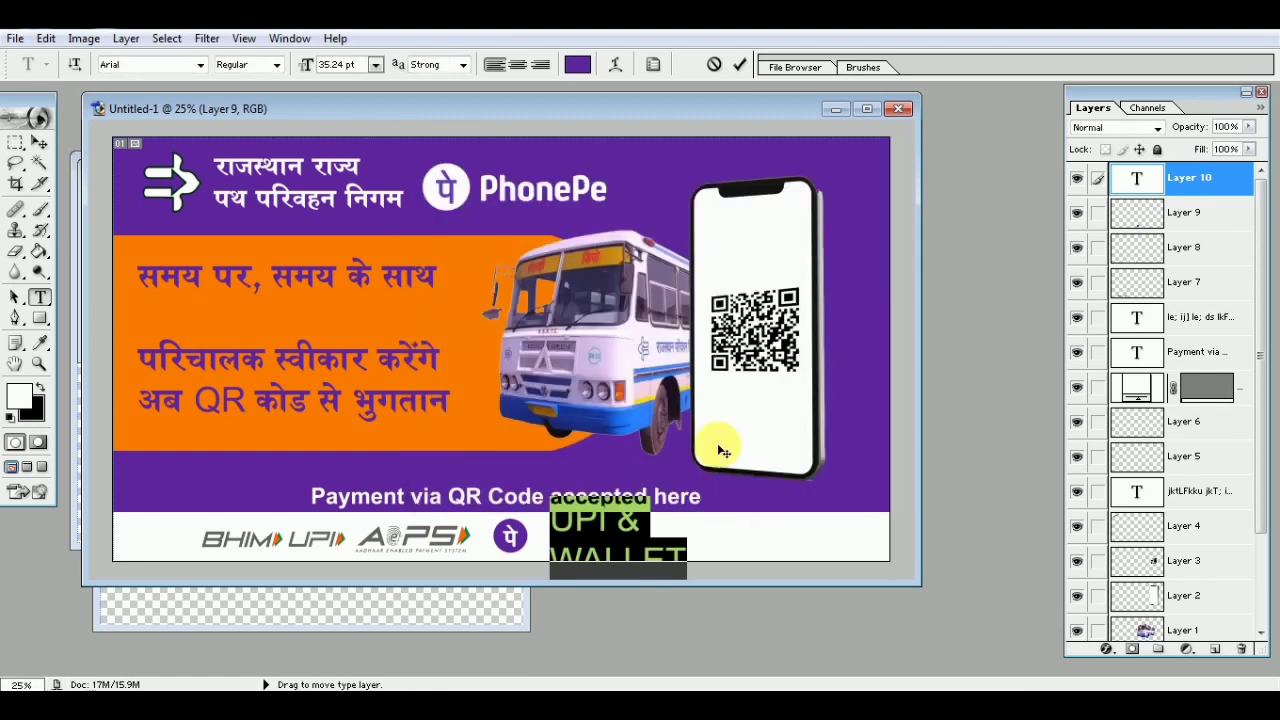
click(742, 66)
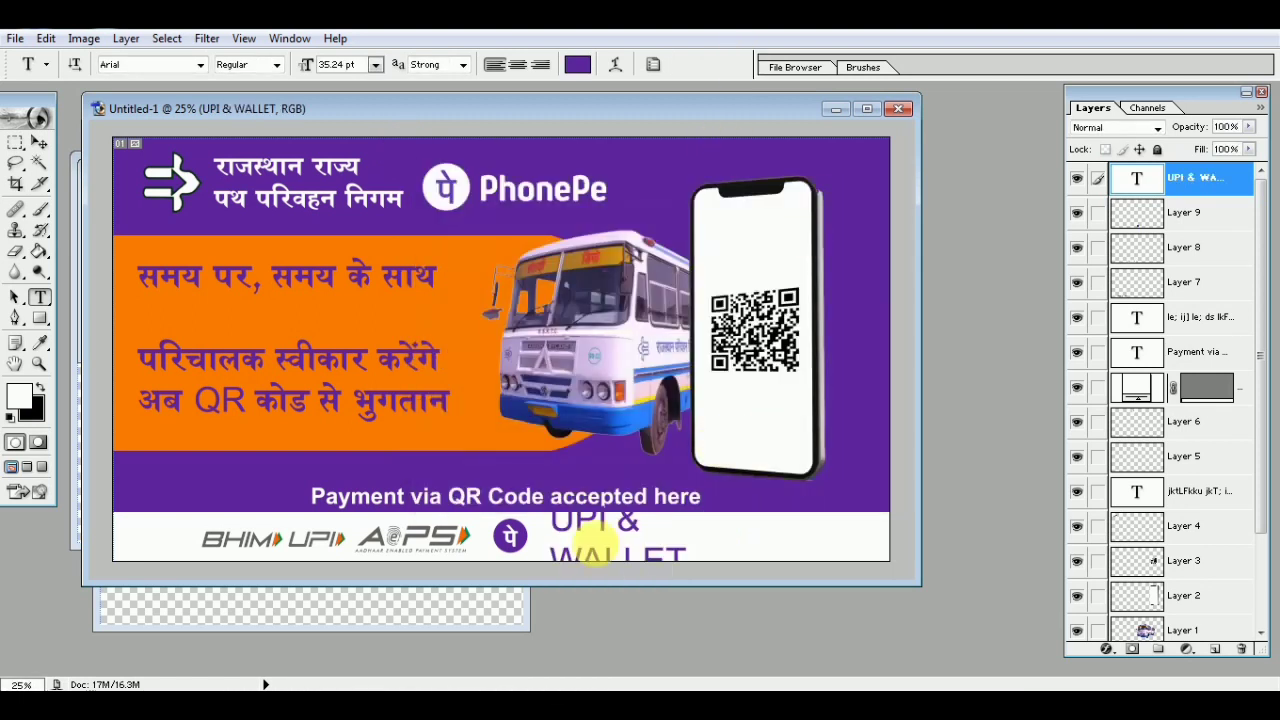
Make the UPI & WALLET label bold and scale it down to fit the strip
click(277, 64)
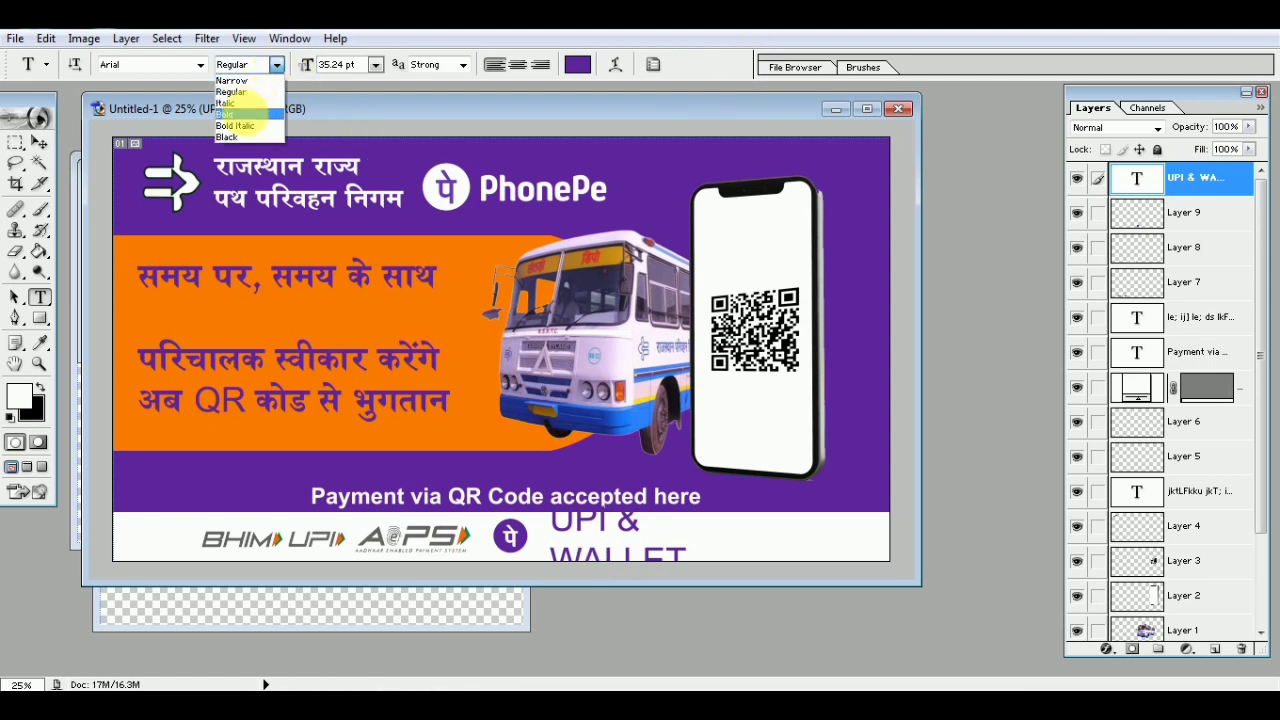
click(240, 114)
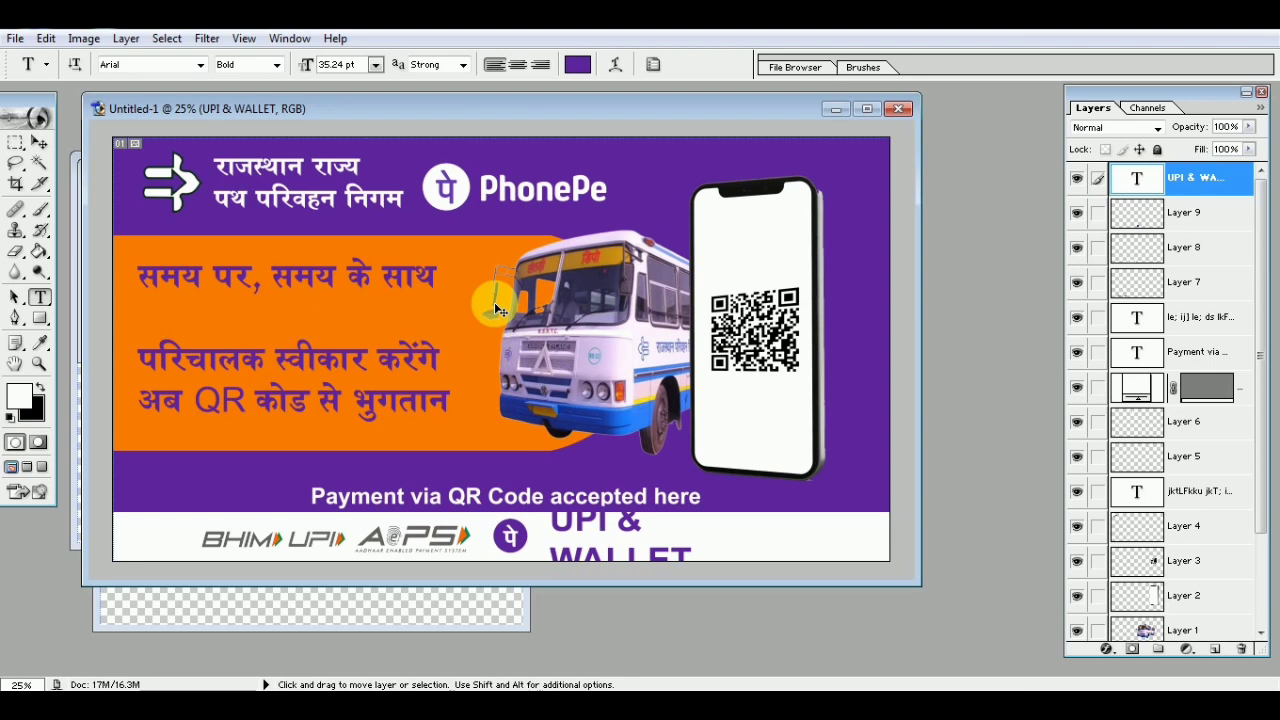
key(ctrl+t)
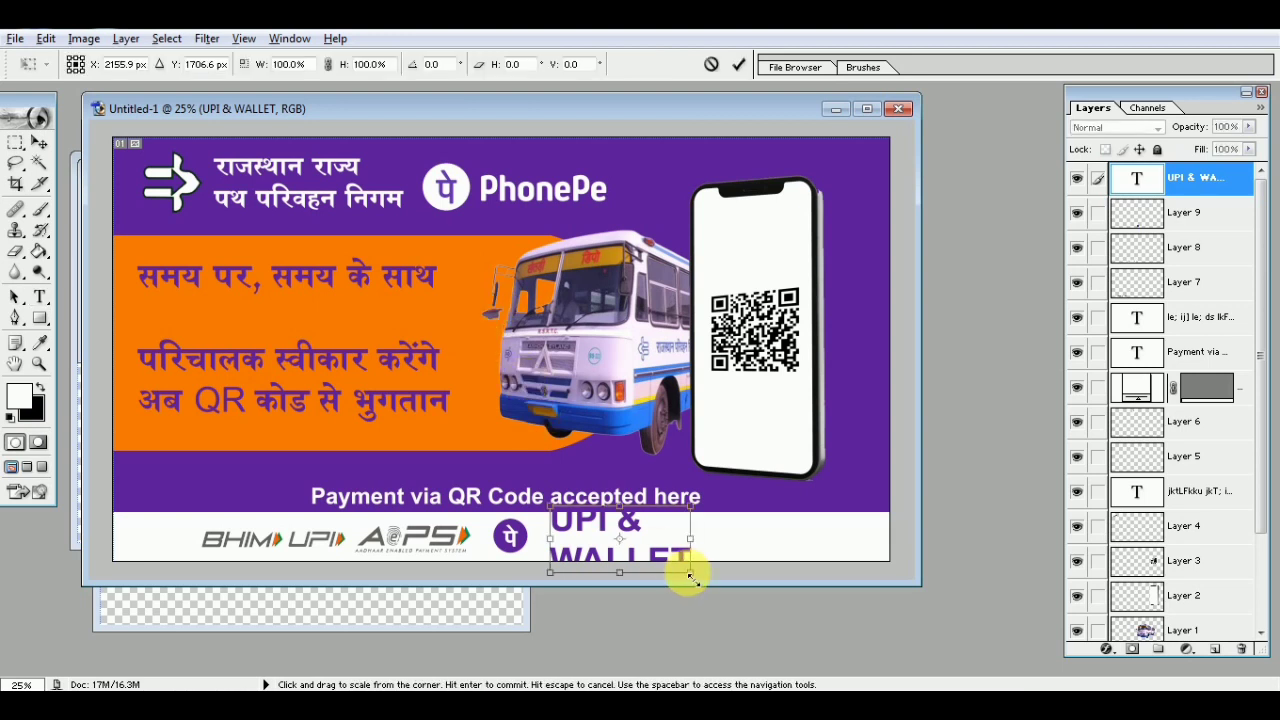
drag(689, 573, 601, 541)
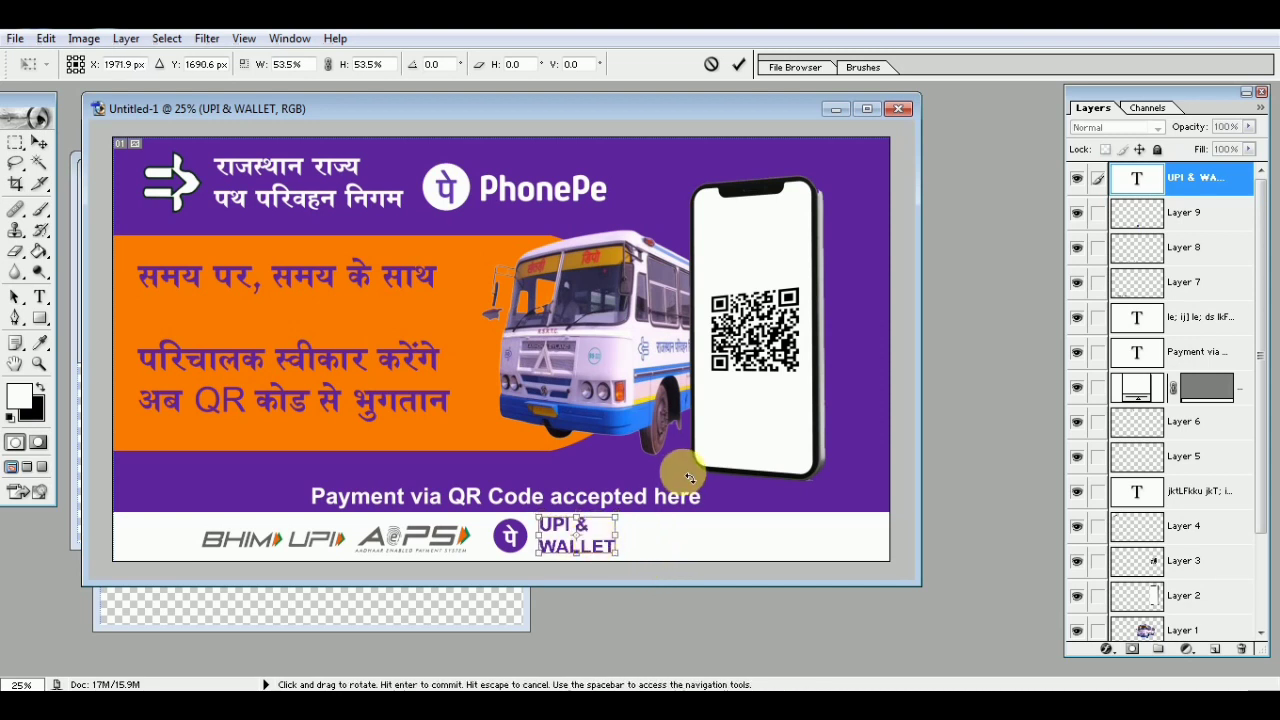
click(741, 66)
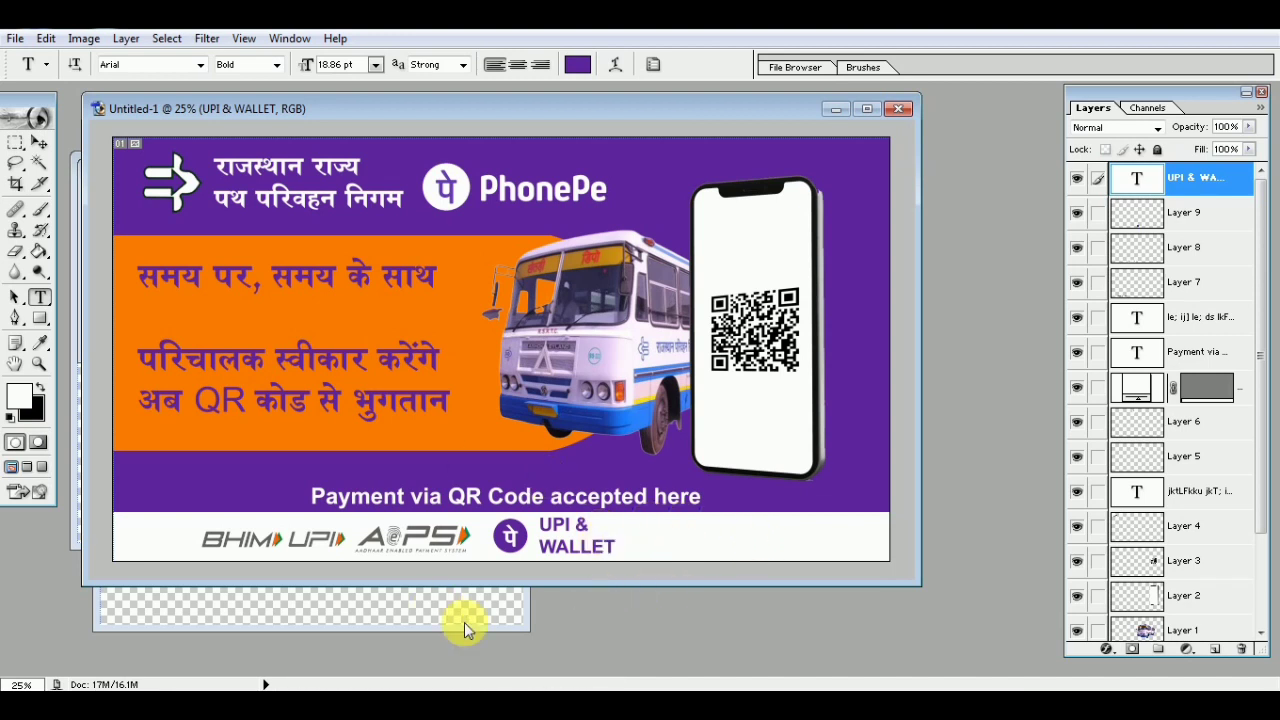
Open the Google Pay logo 04 from the bus poster folder and reposition its window
double_click(630, 613)
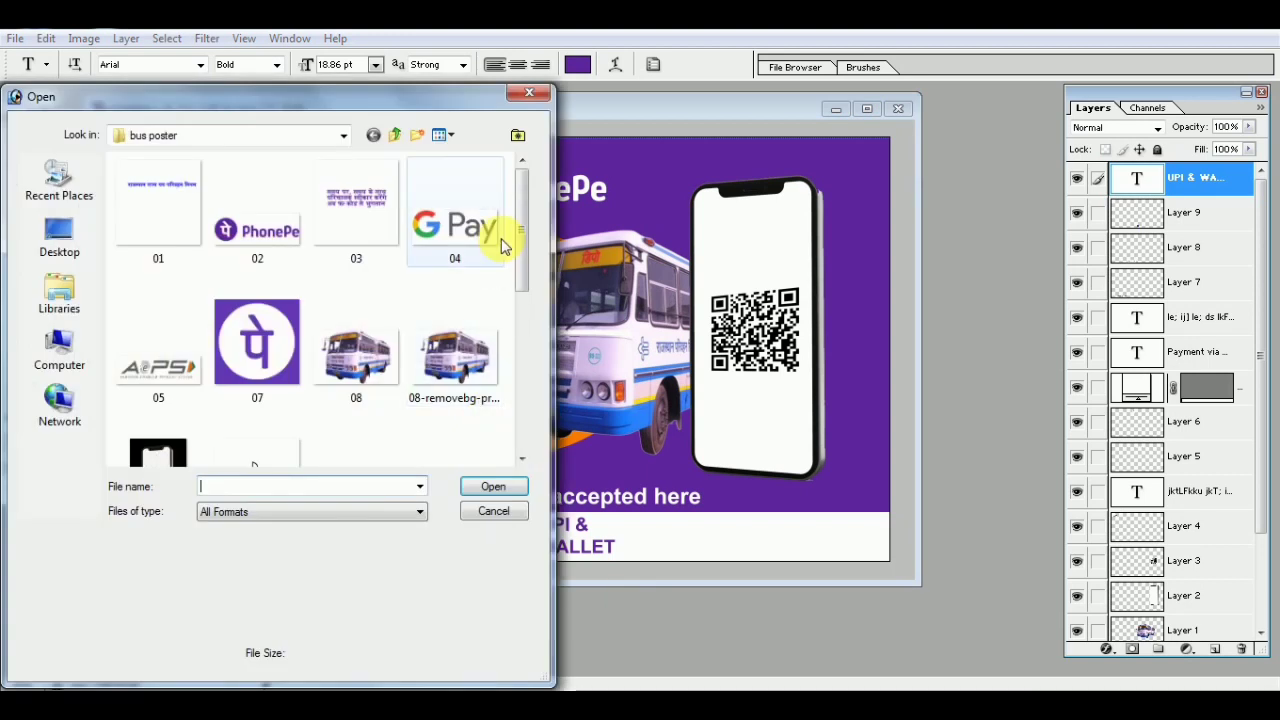
click(455, 220)
click(492, 487)
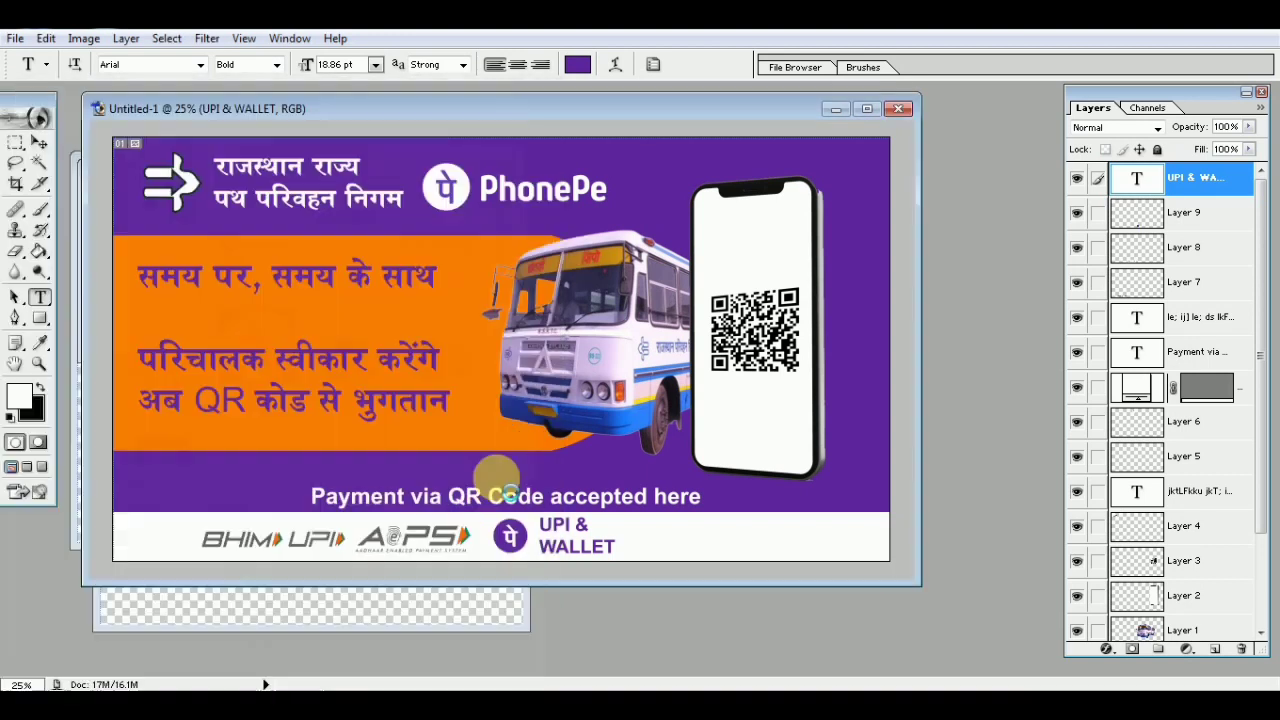
drag(644, 200, 605, 260)
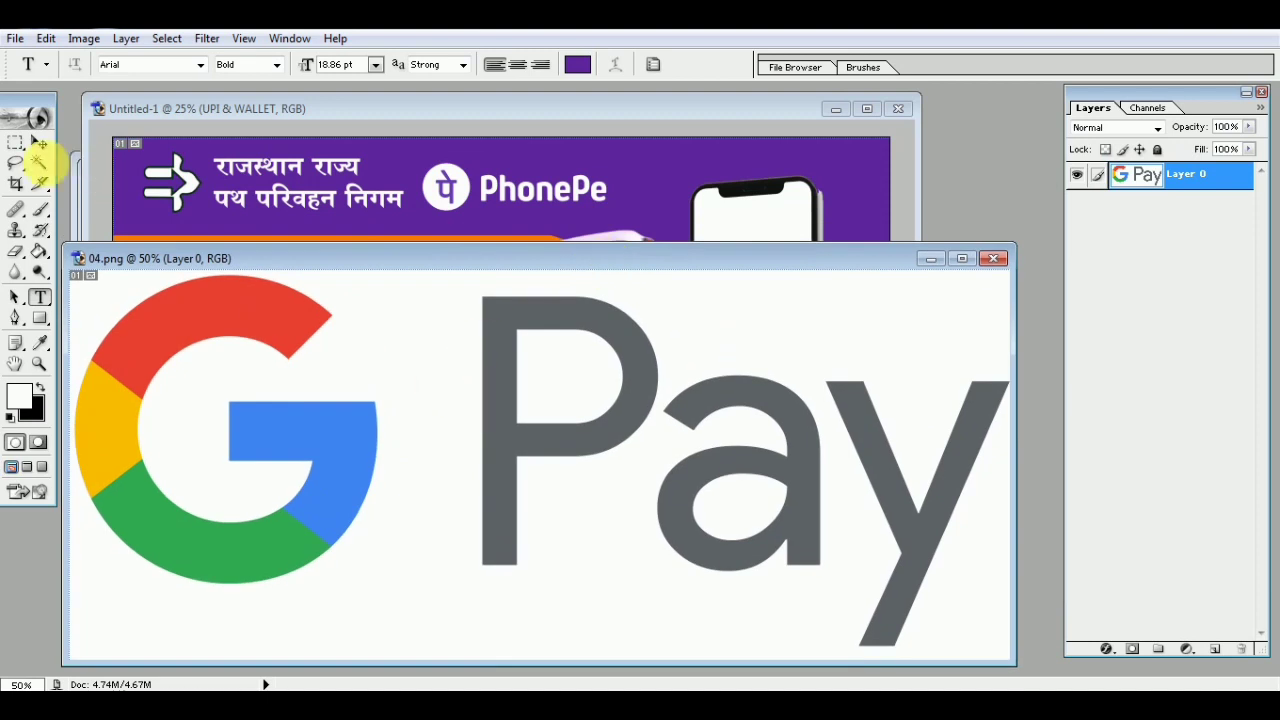
Delete the Google Pay logo's white background and the white inside its letters
click(38, 164)
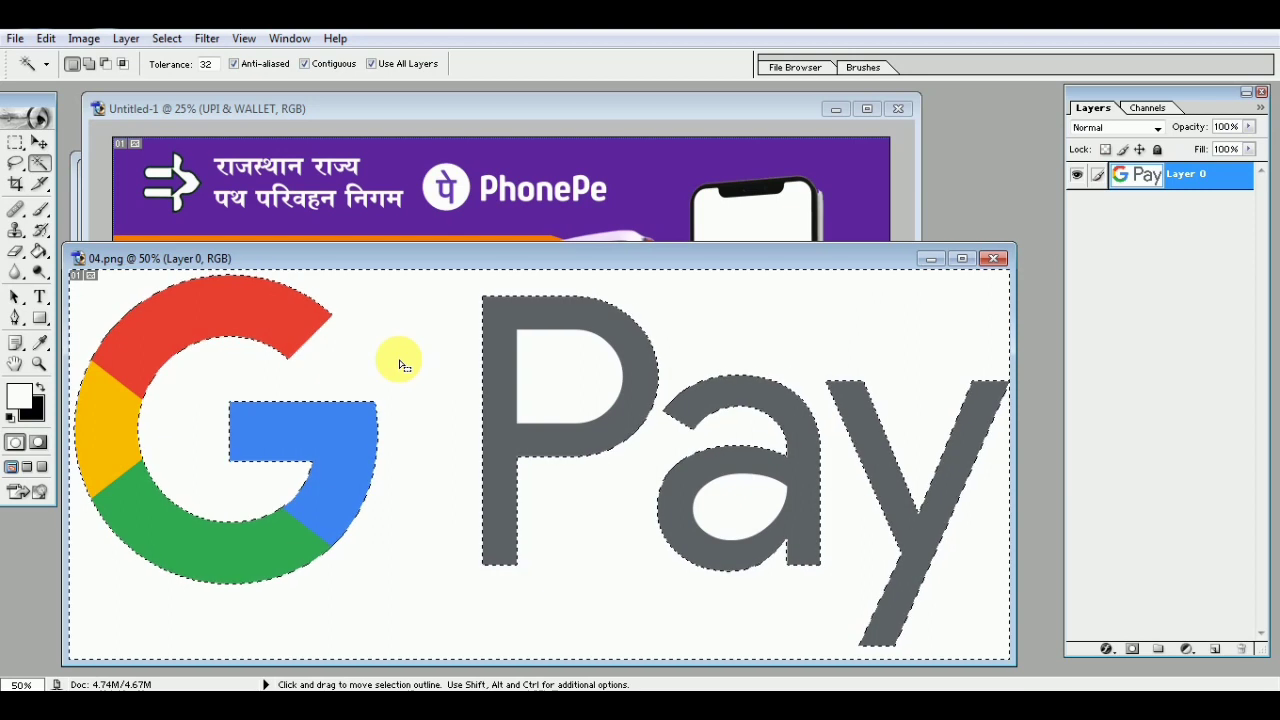
key(Delete)
click(722, 505)
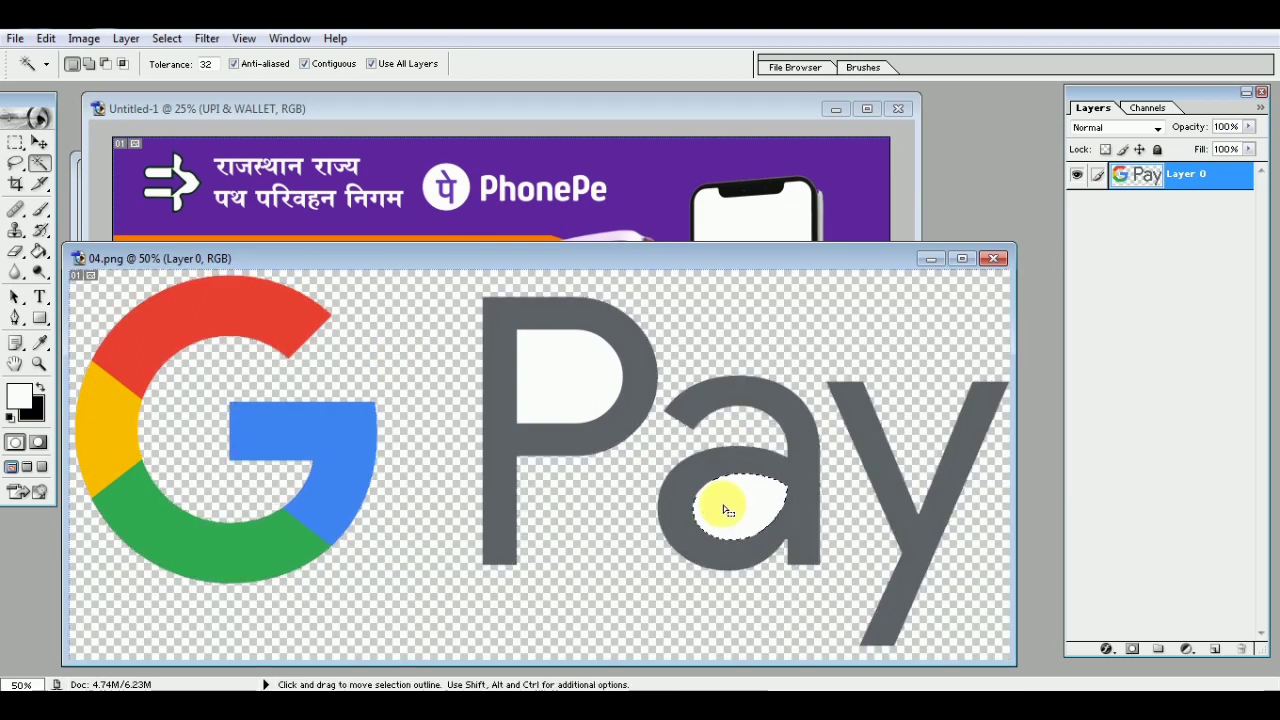
key(Delete)
click(577, 391)
key(Delete)
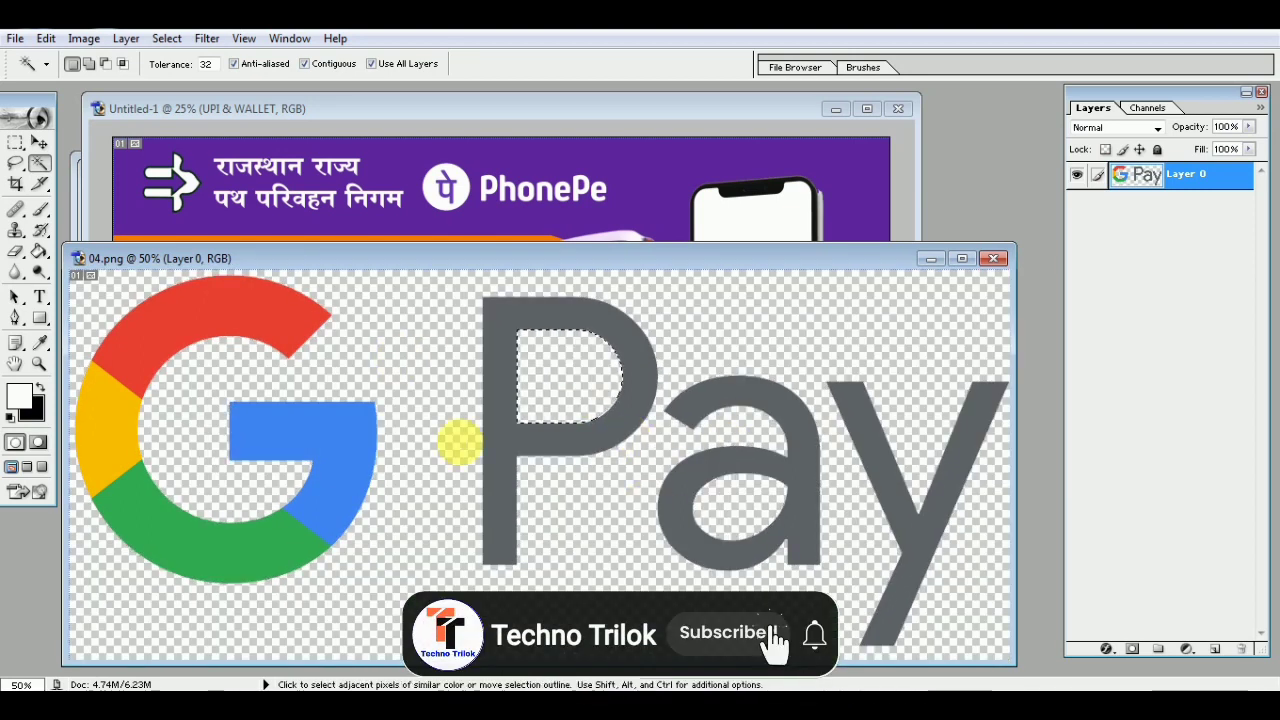
key(ctrl+d)
Copy the cut-out Google Pay logo into the banner
click(38, 143)
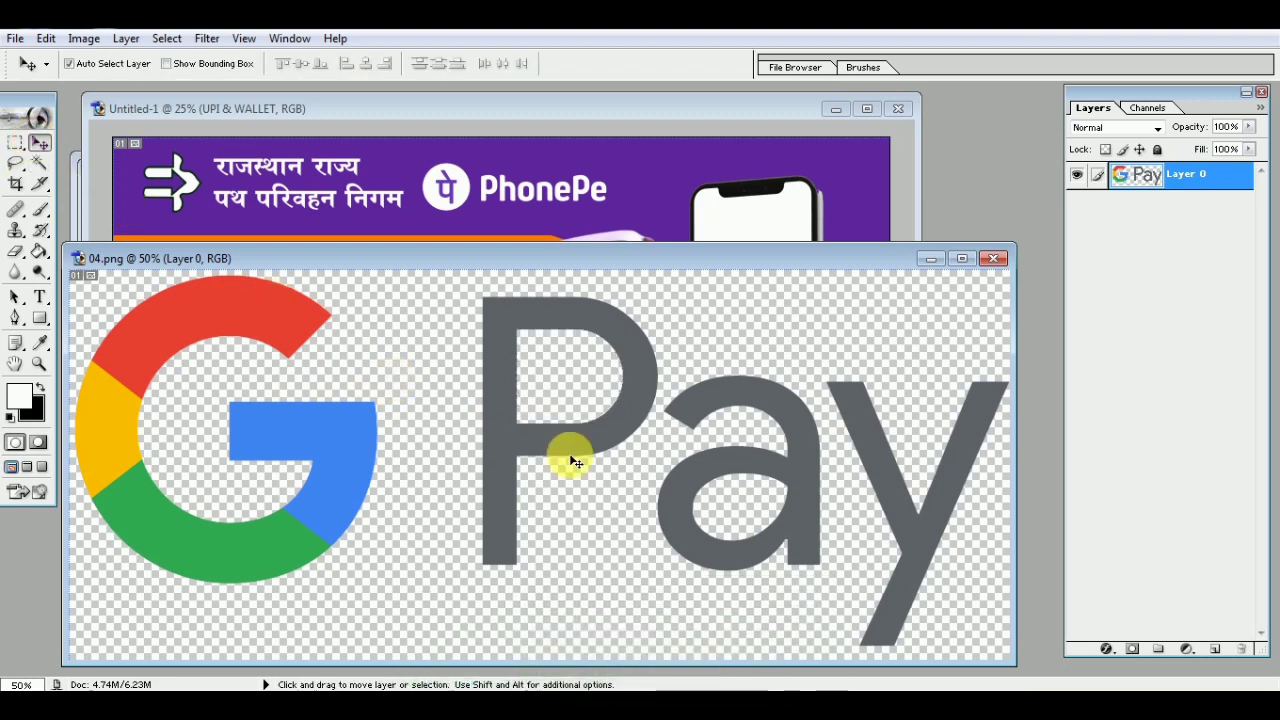
drag(560, 260, 680, 565)
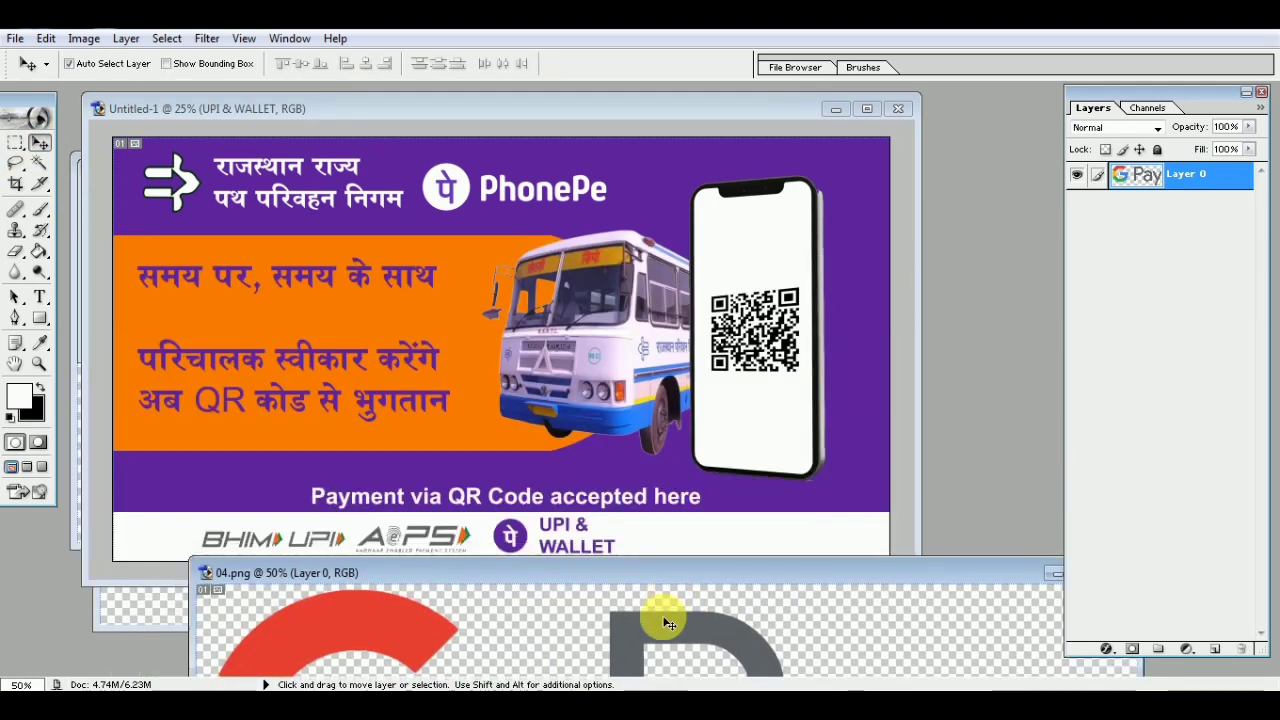
mouse_move(660, 610)
mouse_down()
mouse_move(673, 551)
mouse_move(503, 368)
mouse_up()
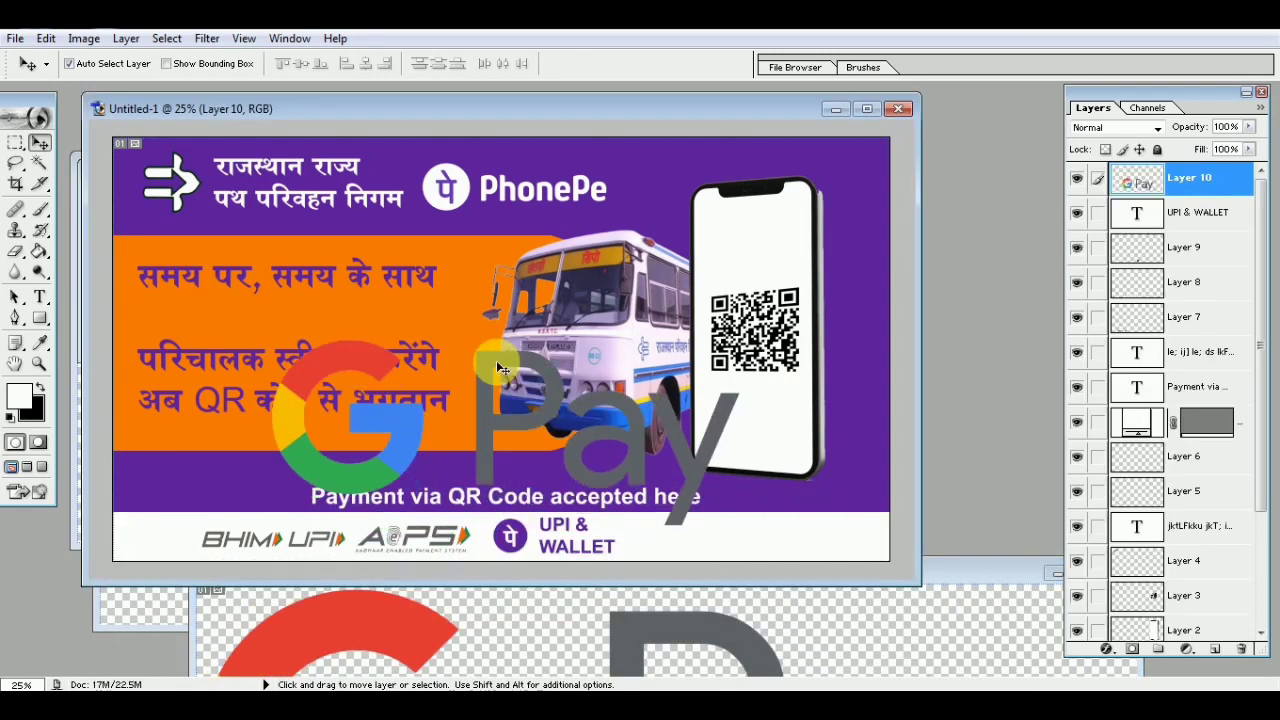
Shrink the Google Pay logo and nudge it into place right of UPI & WALLET
key(ctrl+t)
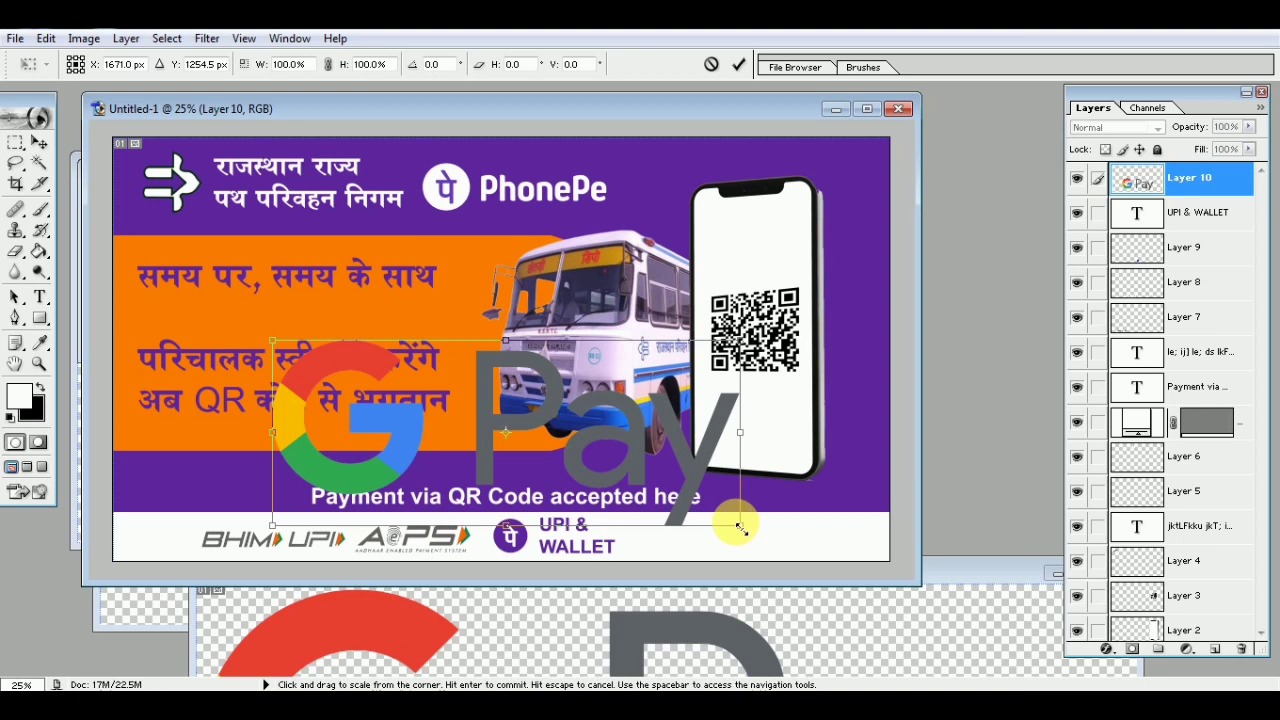
drag(745, 530, 578, 462)
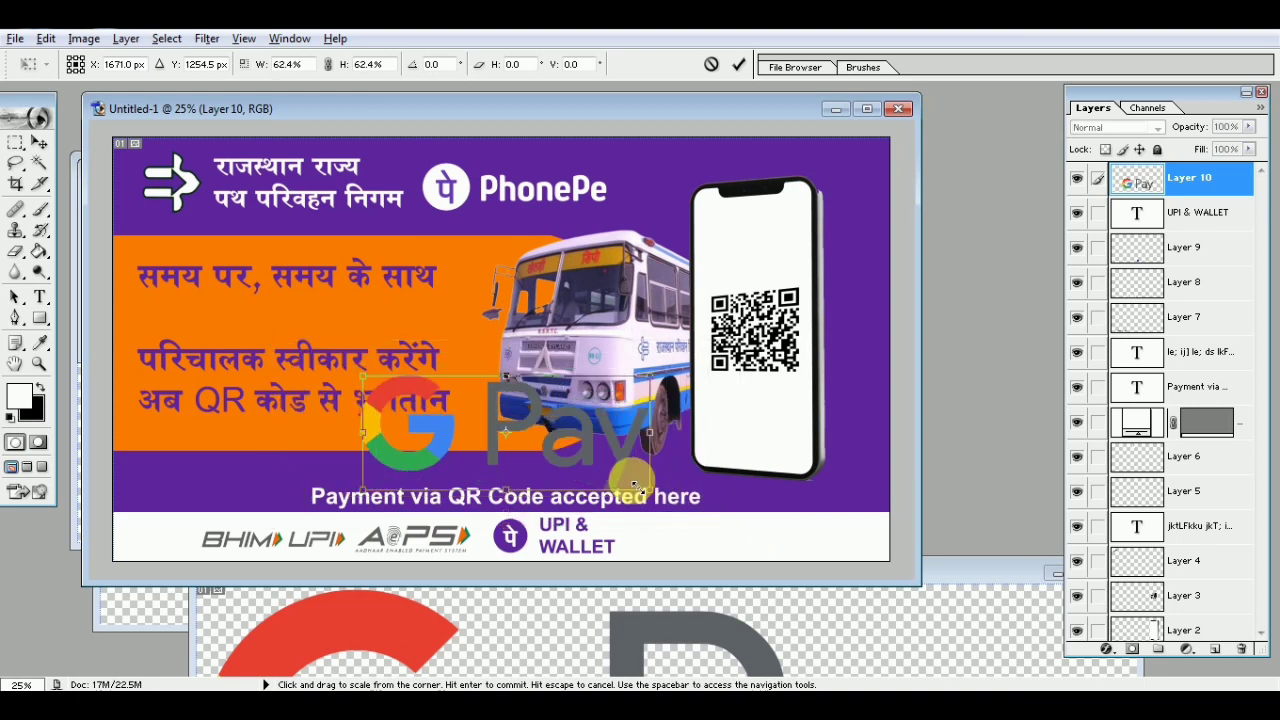
drag(442, 408, 272, 340)
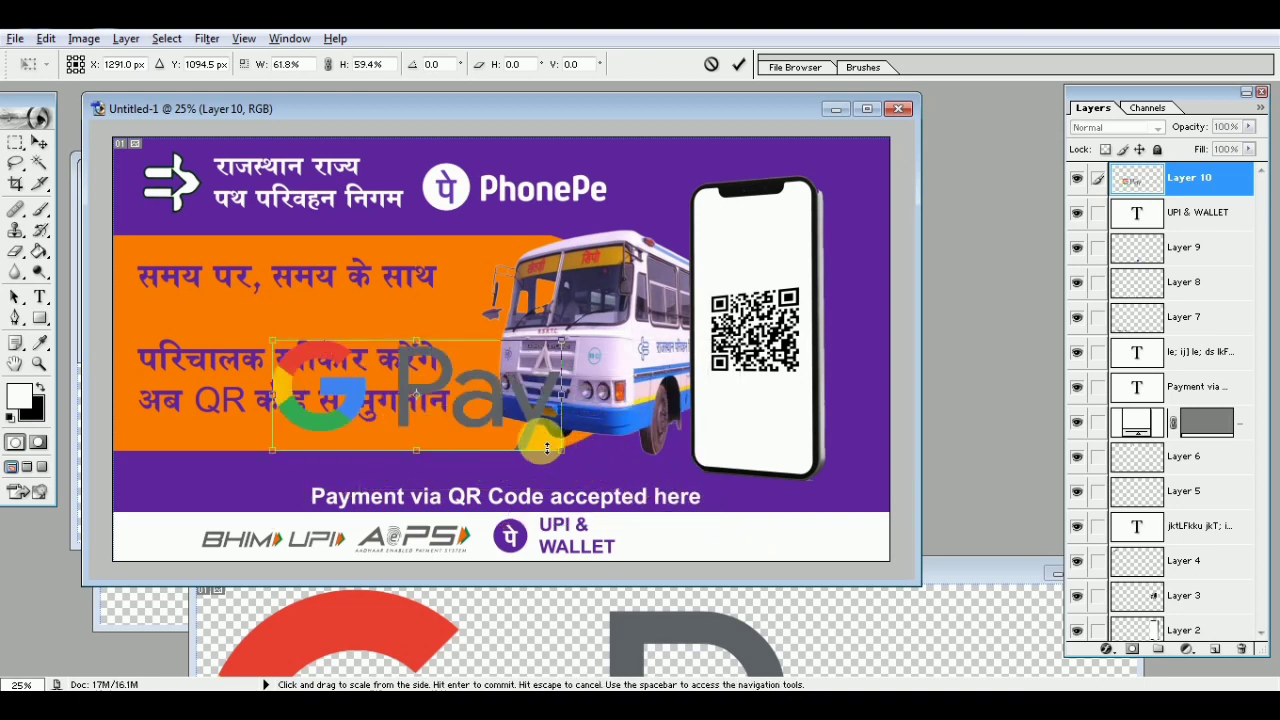
mouse_move(566, 457)
mouse_down()
mouse_move(472, 416)
mouse_move(714, 538)
mouse_move(700, 546)
mouse_move(716, 556)
mouse_up()
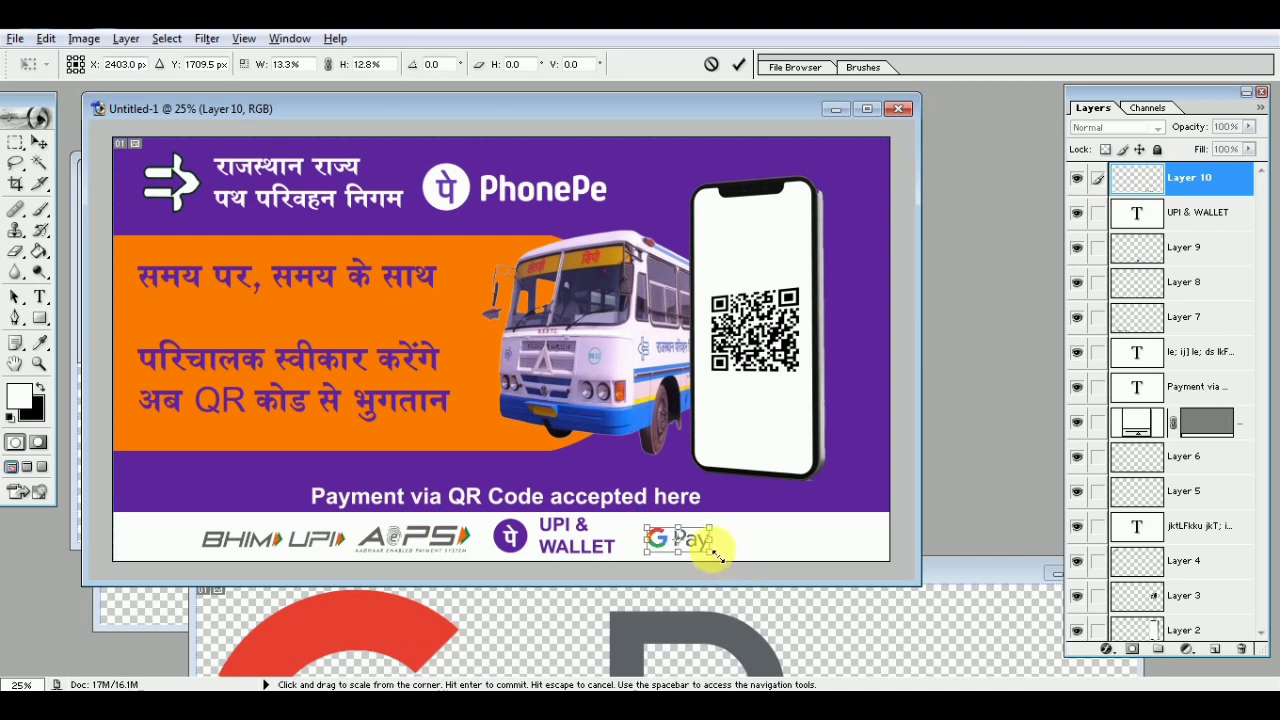
key(shift+Left)
key(shift+Left)
key(shift+Left)
key(shift+Left)
key(shift+Left)
key(Up)
key(Up)
key(Up)
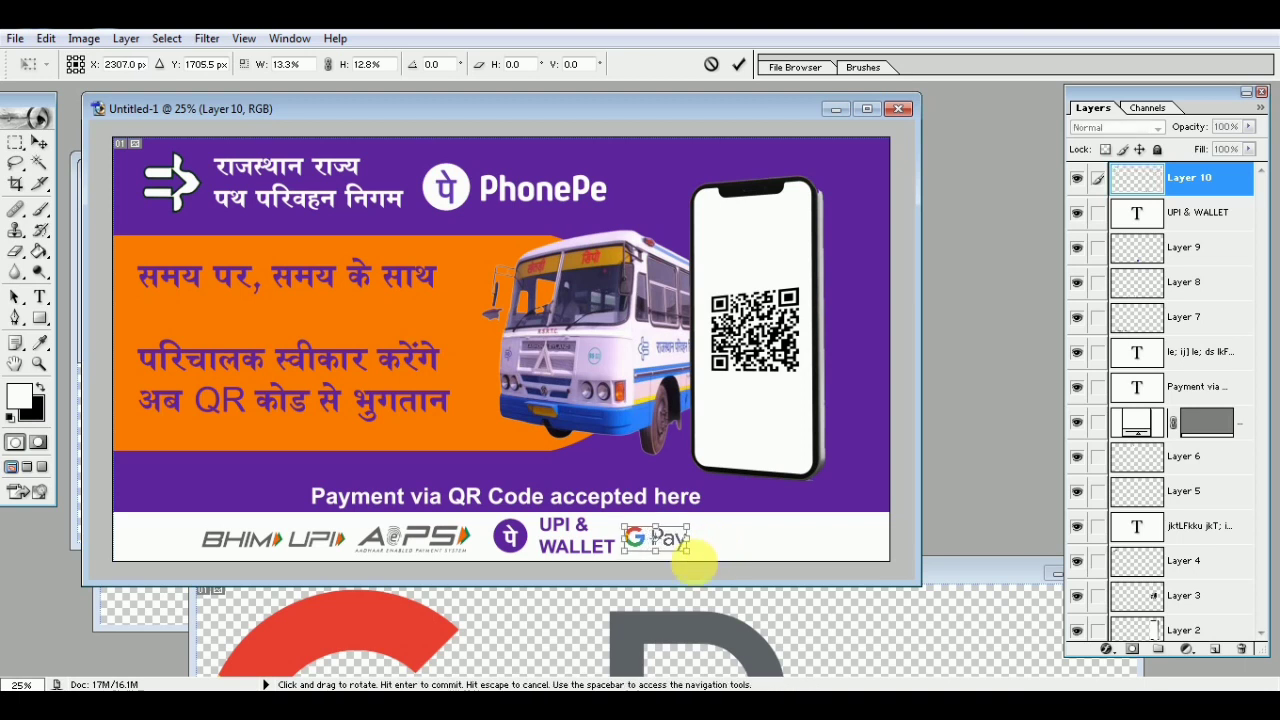
click(738, 64)
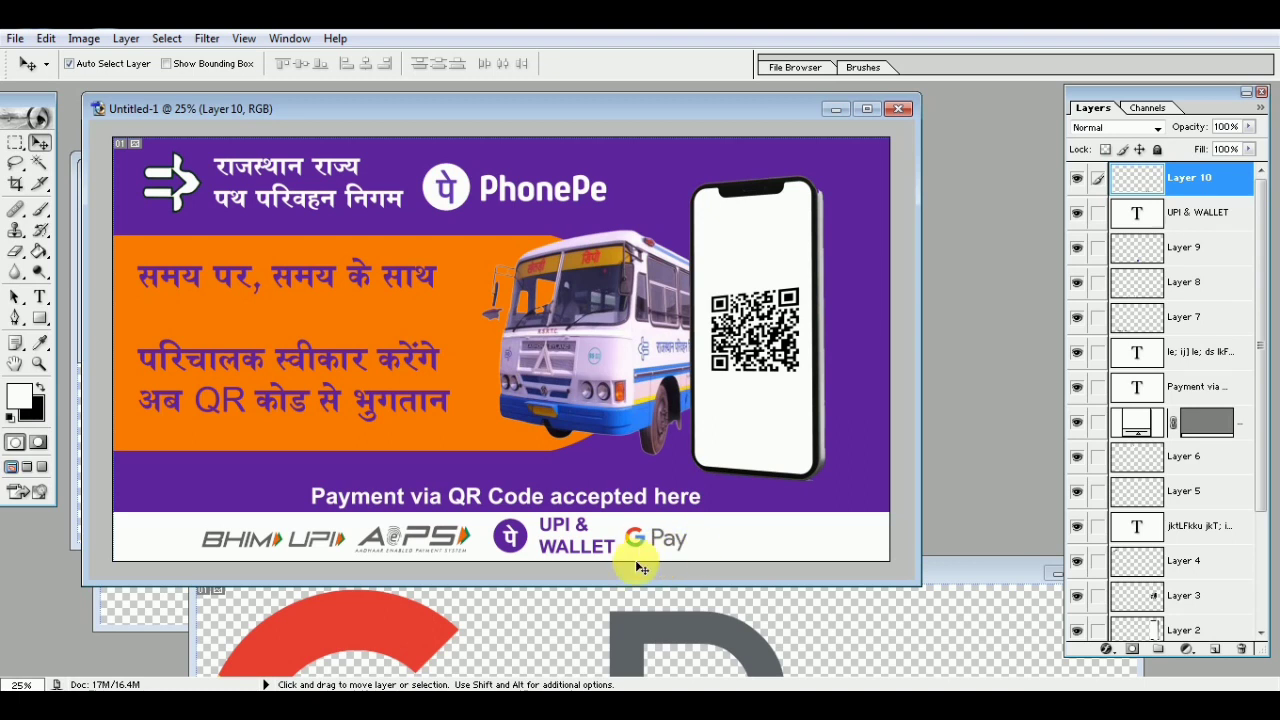
Open the Paytm logo image and copy it into the banner beside G Pay
double_click(157, 650)
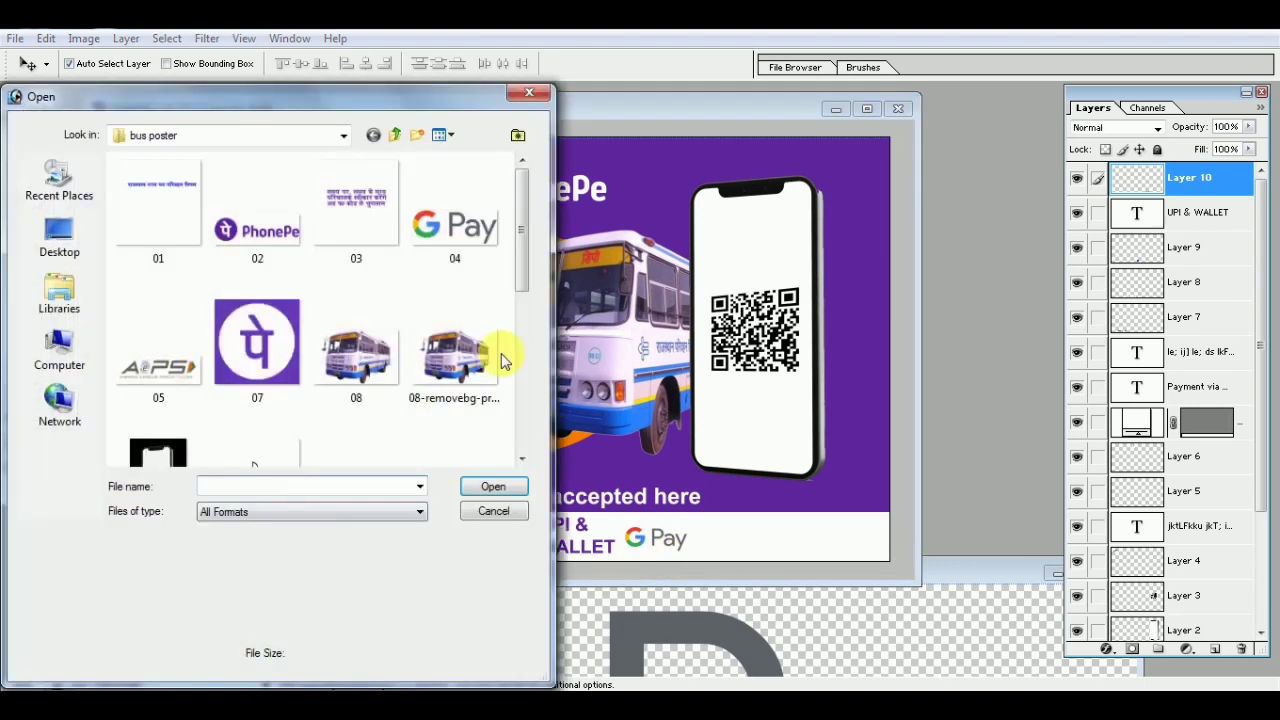
drag(520, 235, 522, 392)
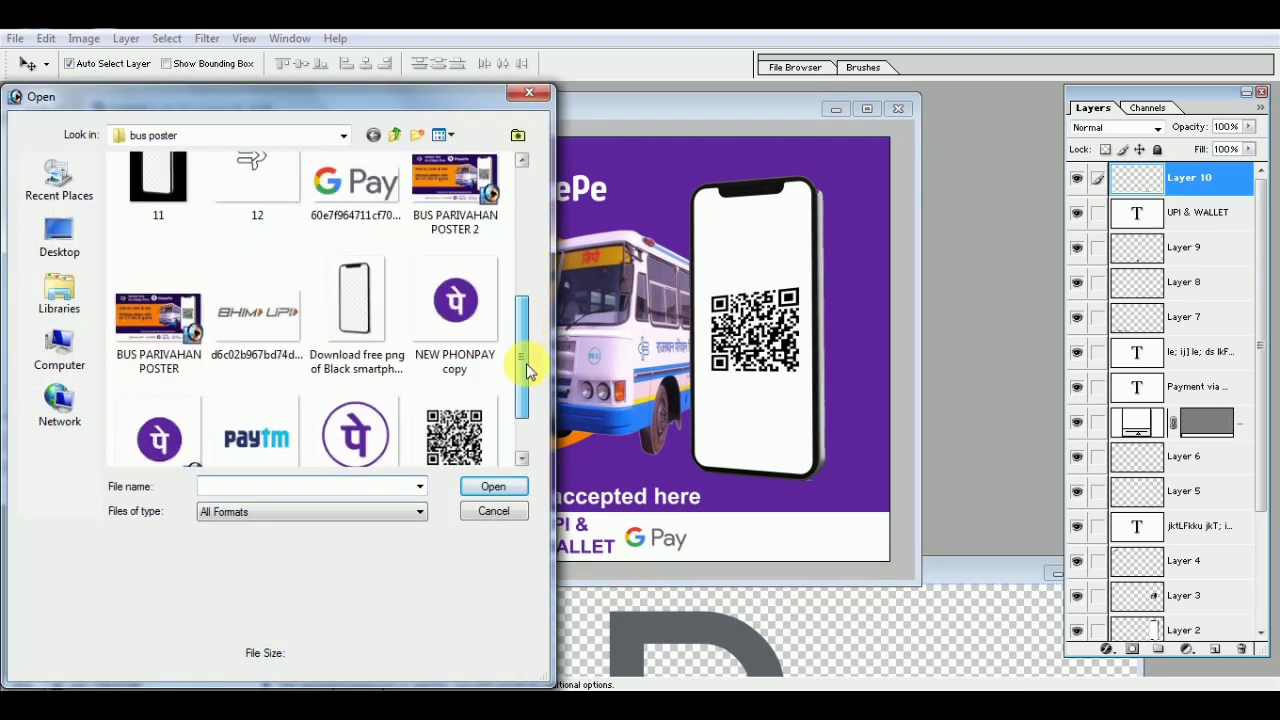
click(277, 368)
click(493, 487)
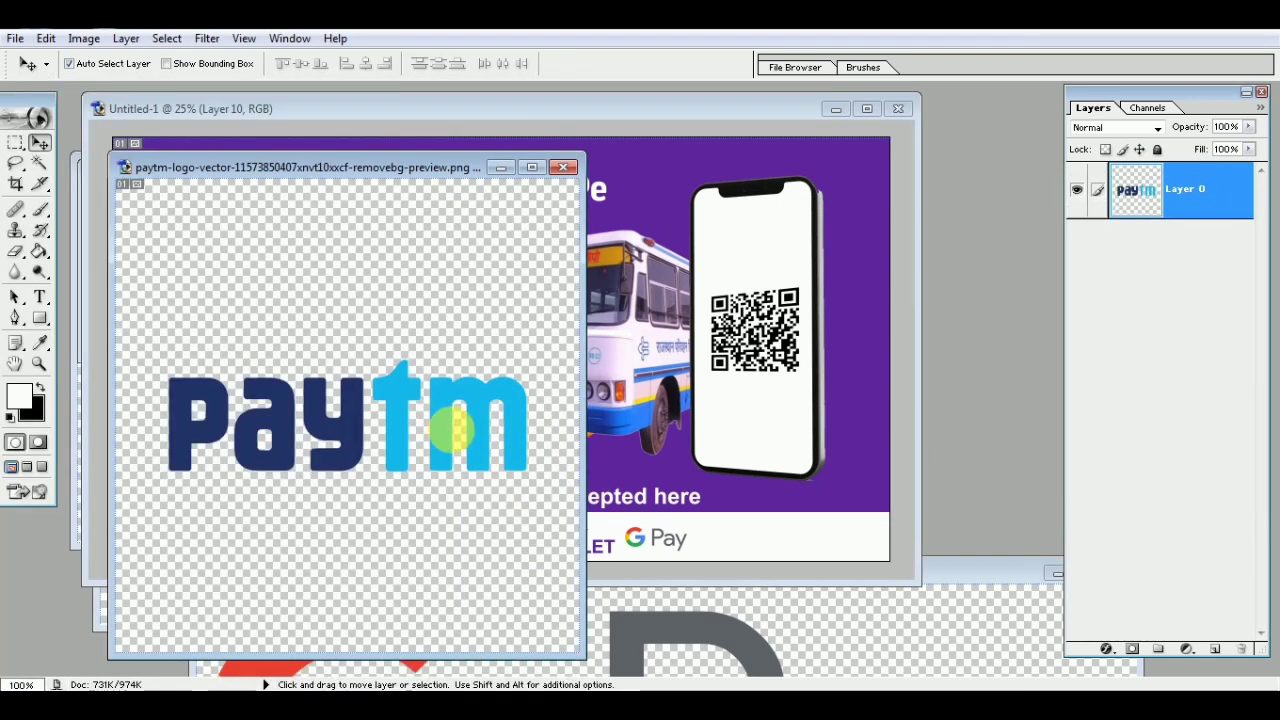
drag(443, 424, 789, 547)
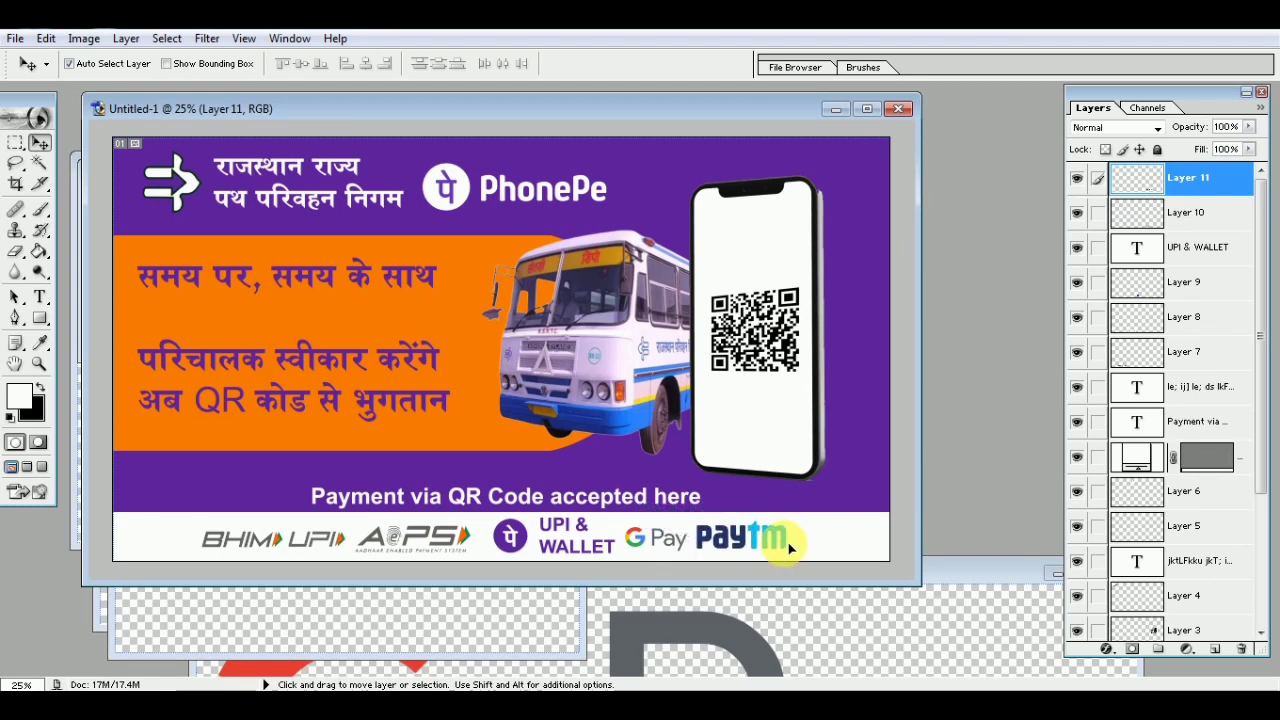
Shrink and nudge the Paytm logo beside Google Pay, then maximize the poster window
key(ctrl+t)
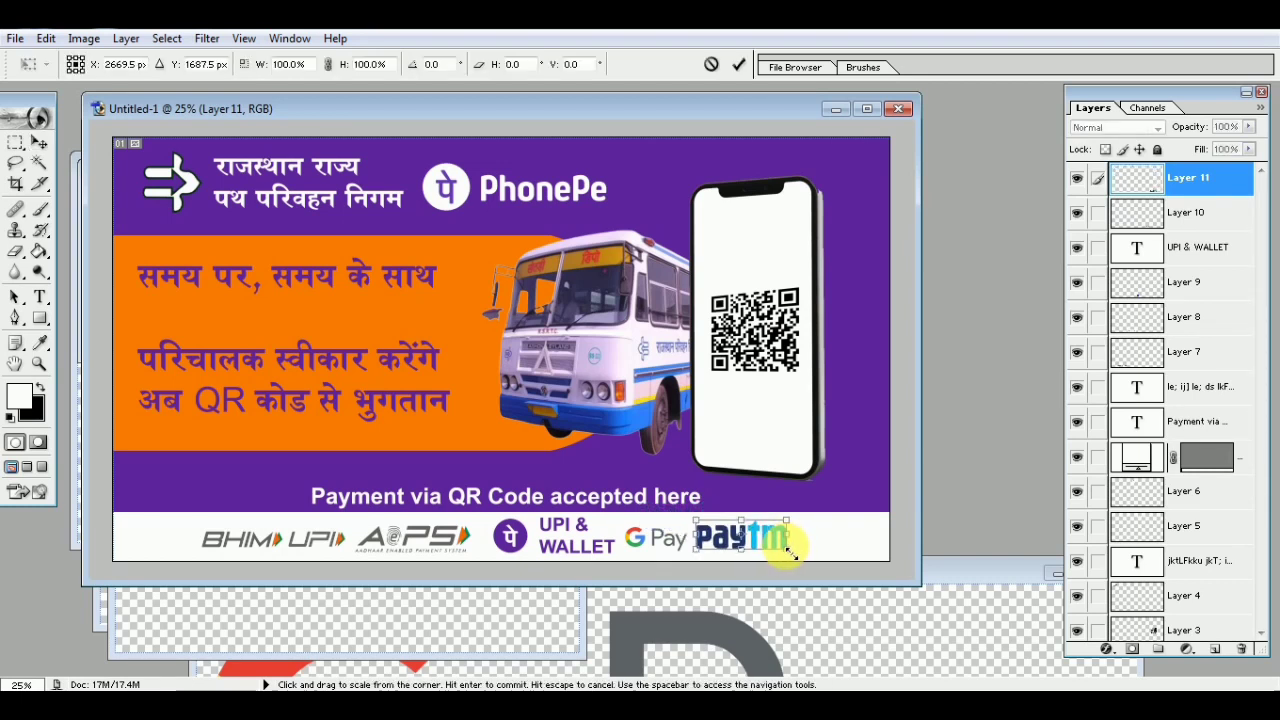
drag(783, 549, 779, 549)
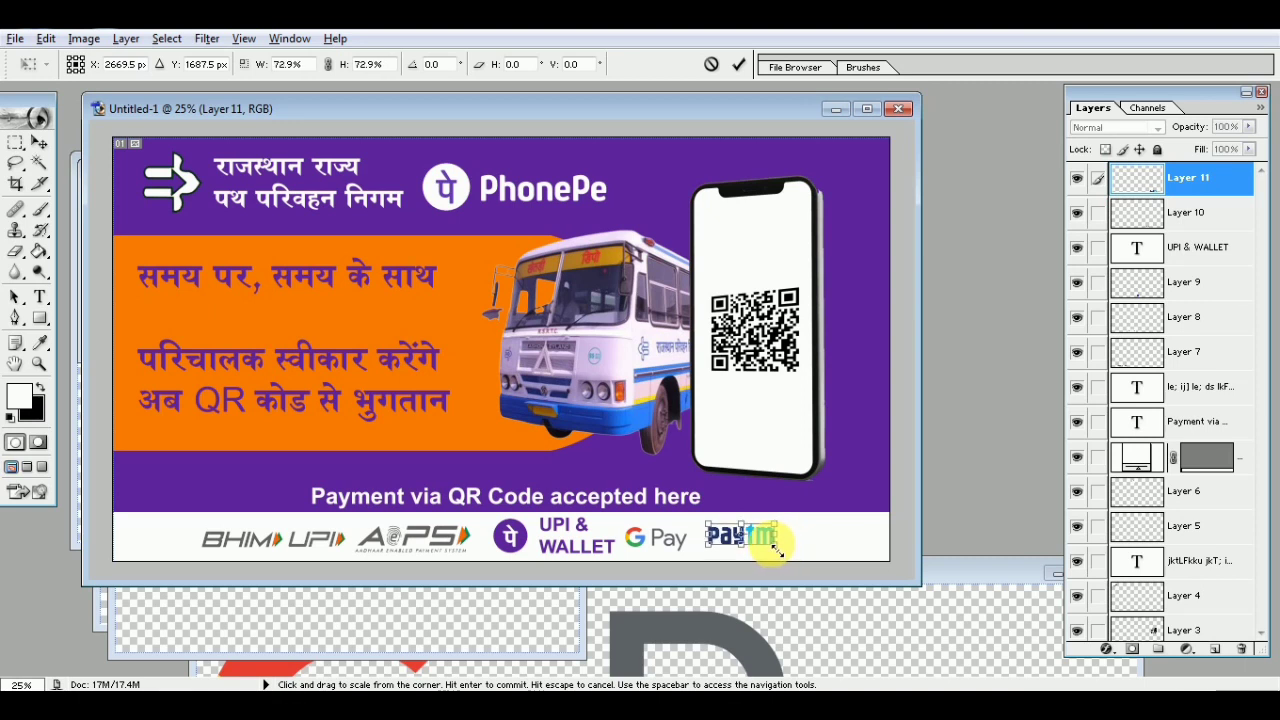
key(Left)
key(Left)
key(Left)
key(Down)
key(Down)
key(Down)
key(Left)
key(Left)
key(Left)
key(Left)
key(Left)
key(Down)
key(Left)
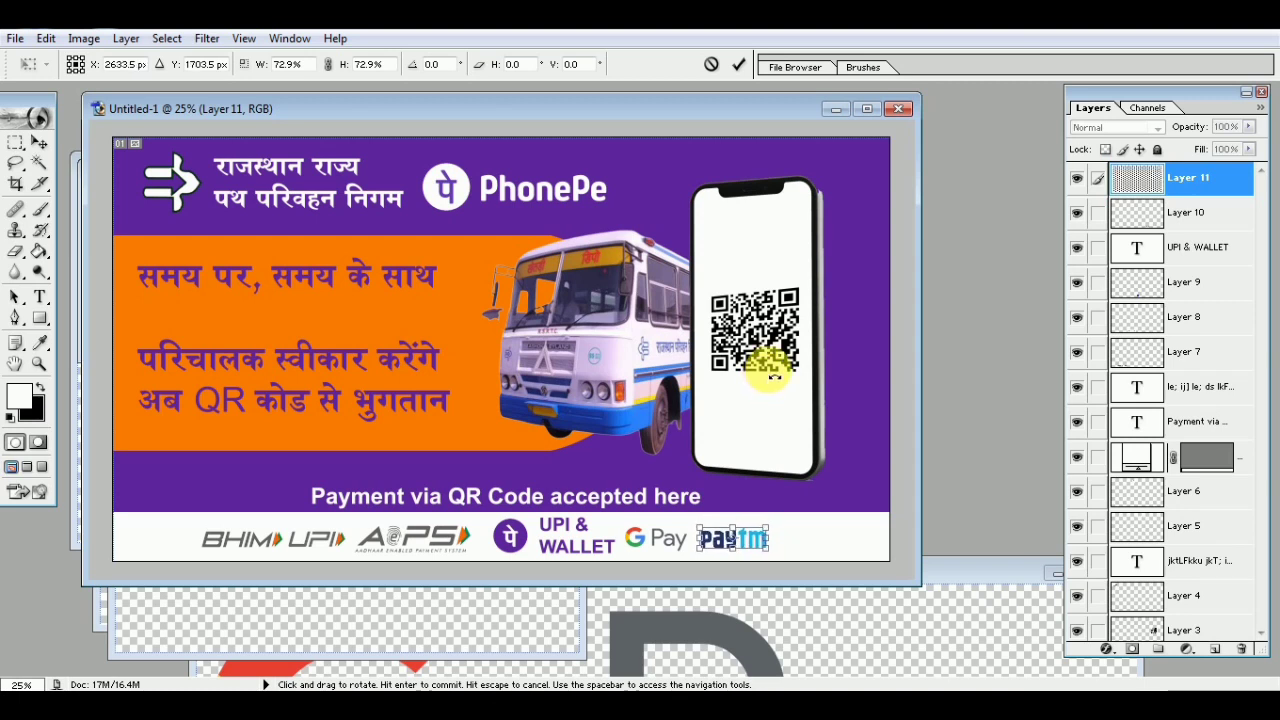
key(Left)
key(Left)
click(740, 66)
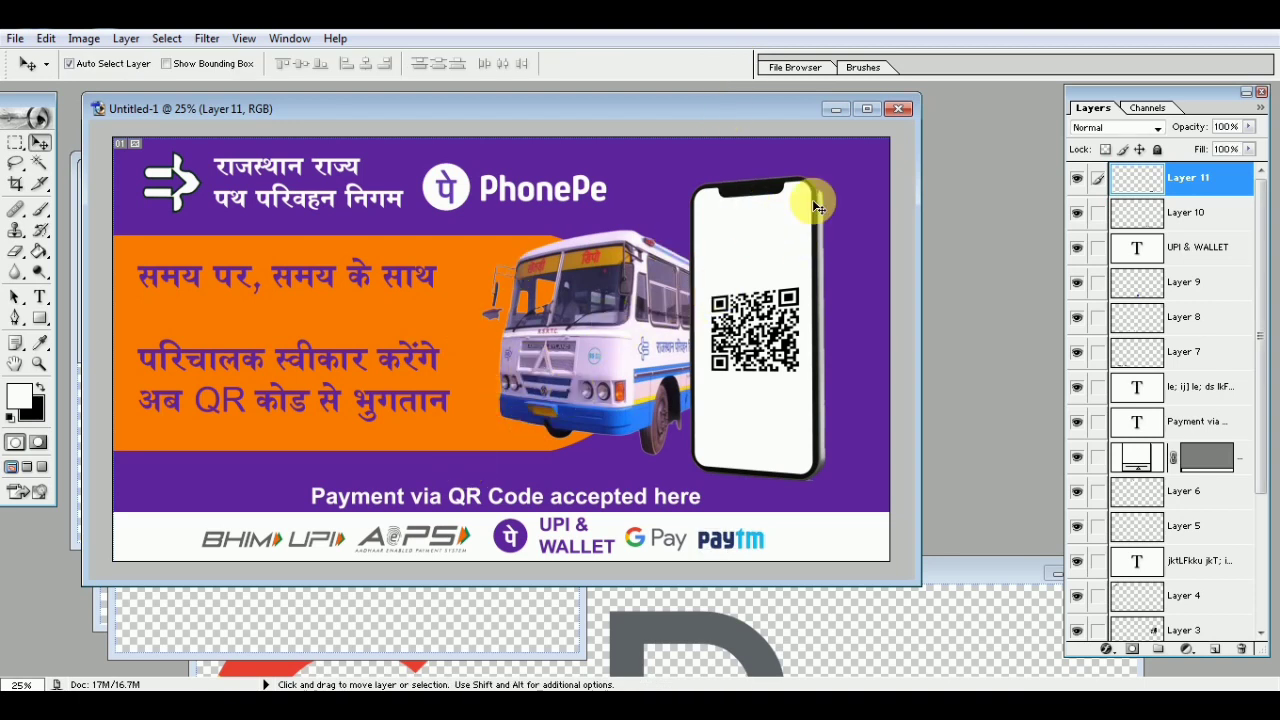
click(868, 109)
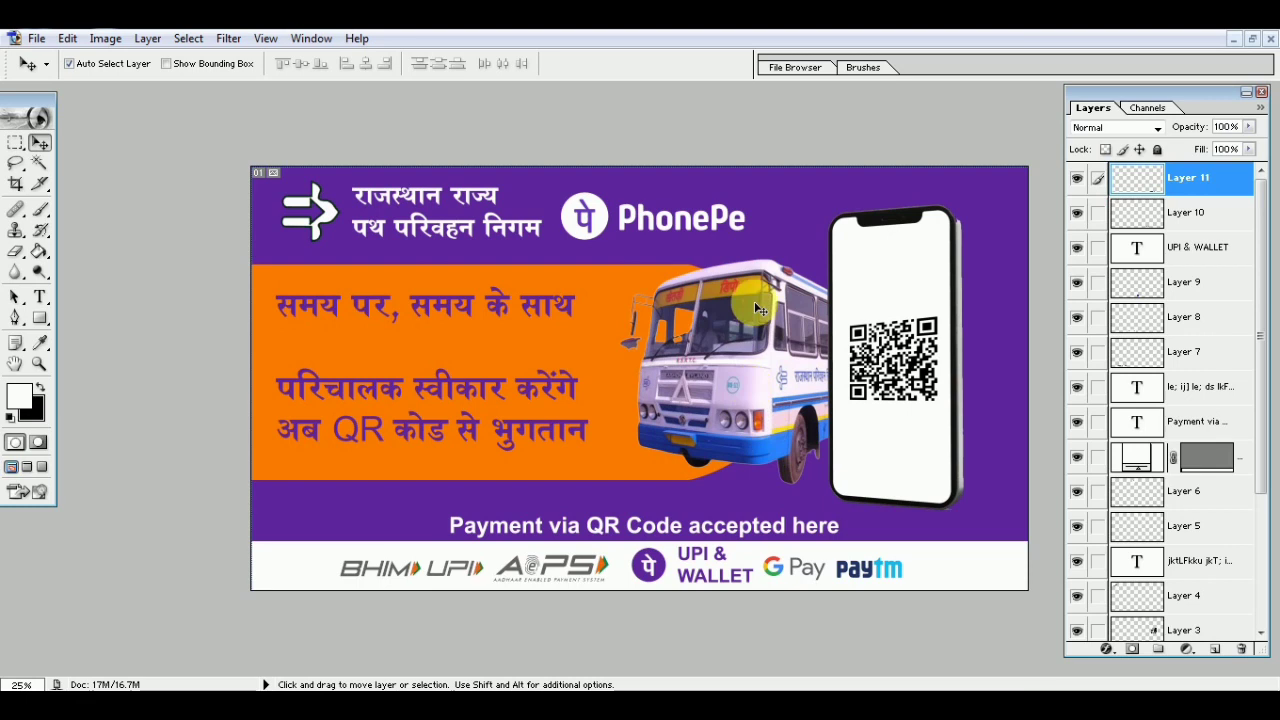
Give the bus layer a Normal-blend drop shadow with larger size and distance
click(755, 390)
click(140, 38)
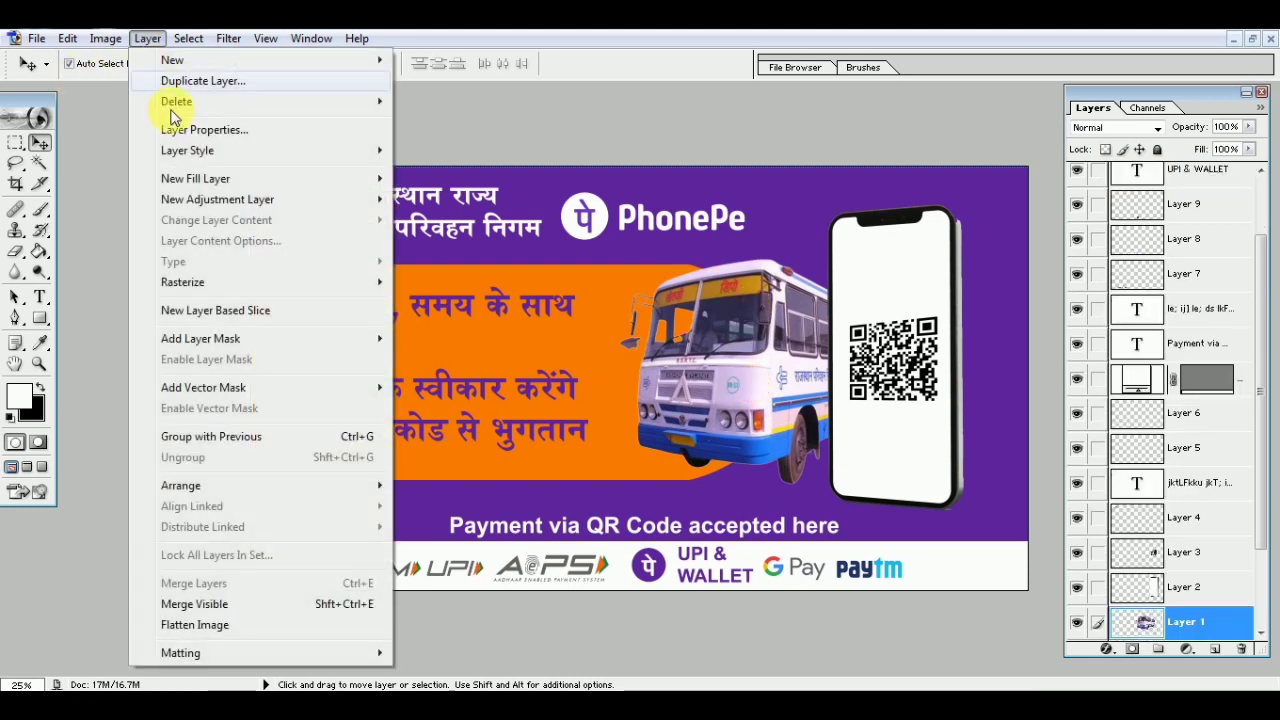
mouse_move(187, 150)
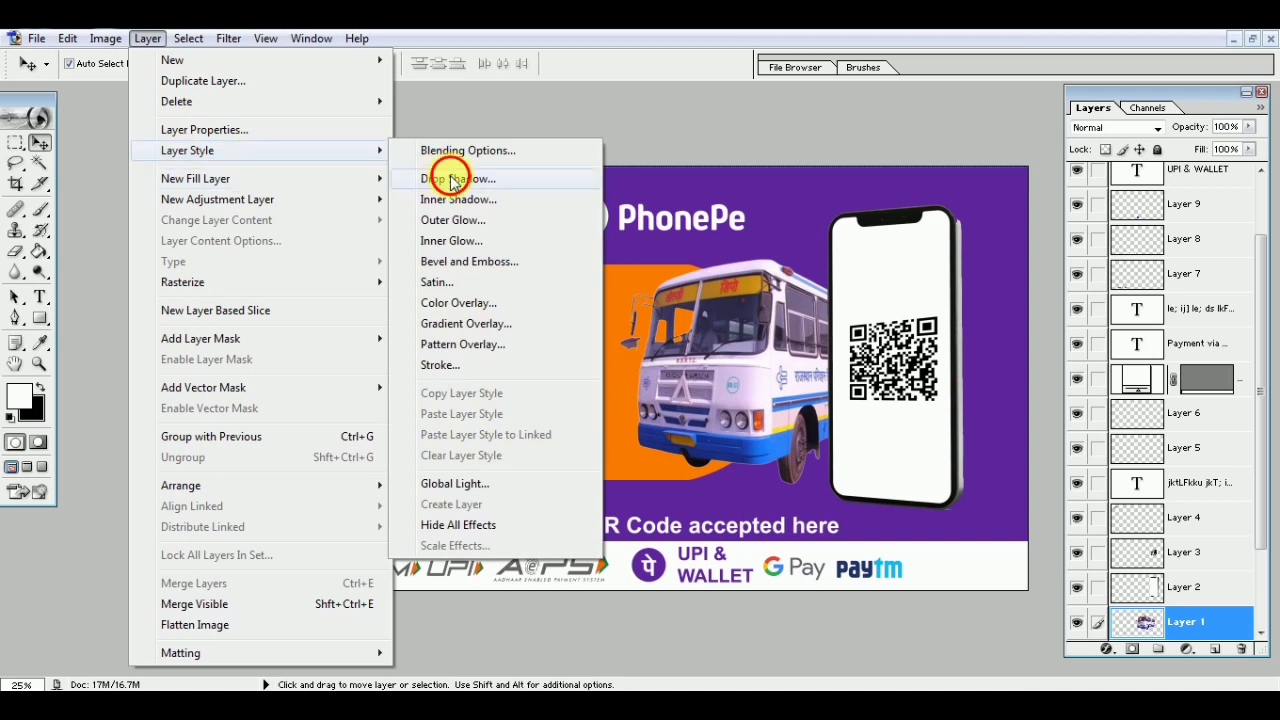
click(452, 180)
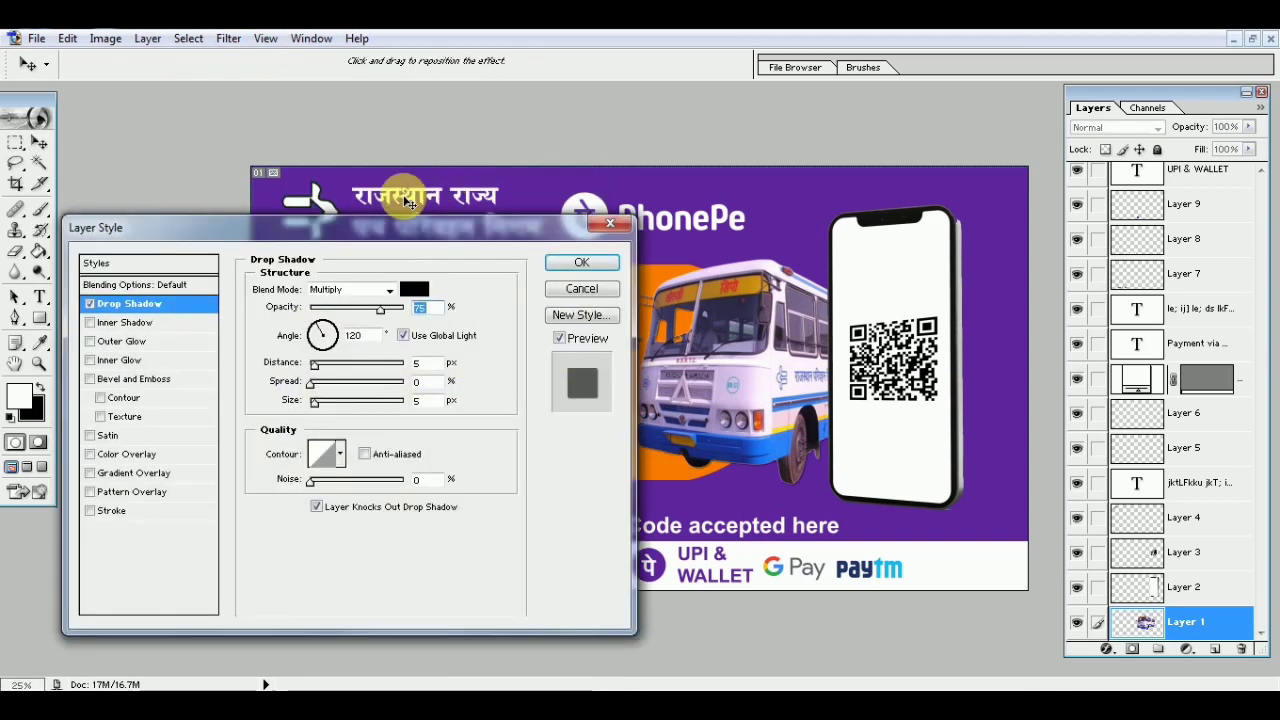
mouse_move(388, 230)
mouse_down()
mouse_move(349, 148)
mouse_move(317, 149)
mouse_up()
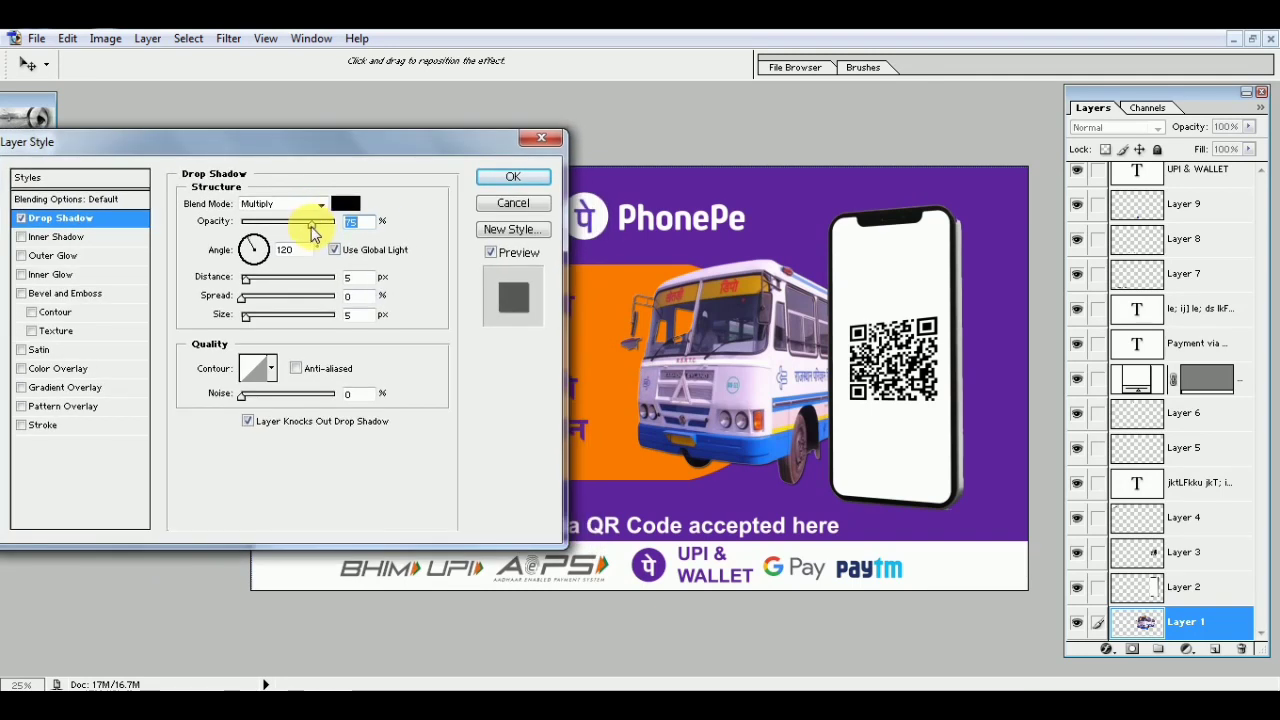
click(320, 212)
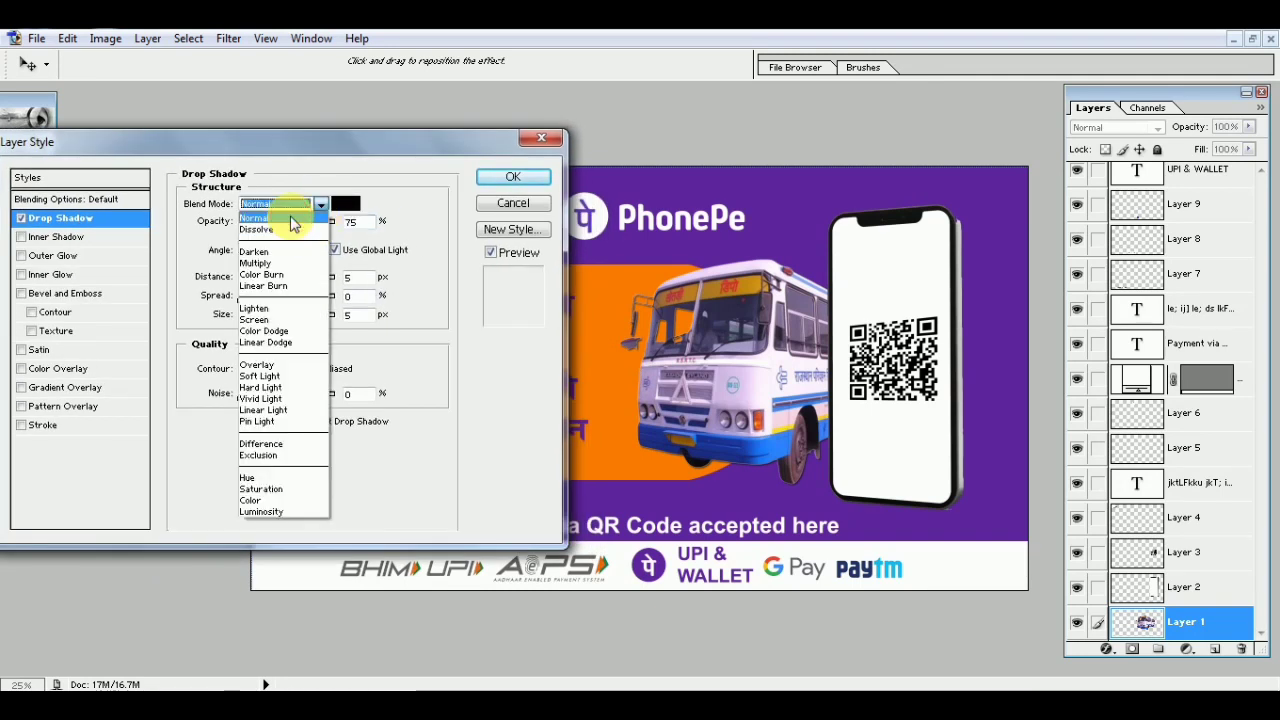
click(290, 214)
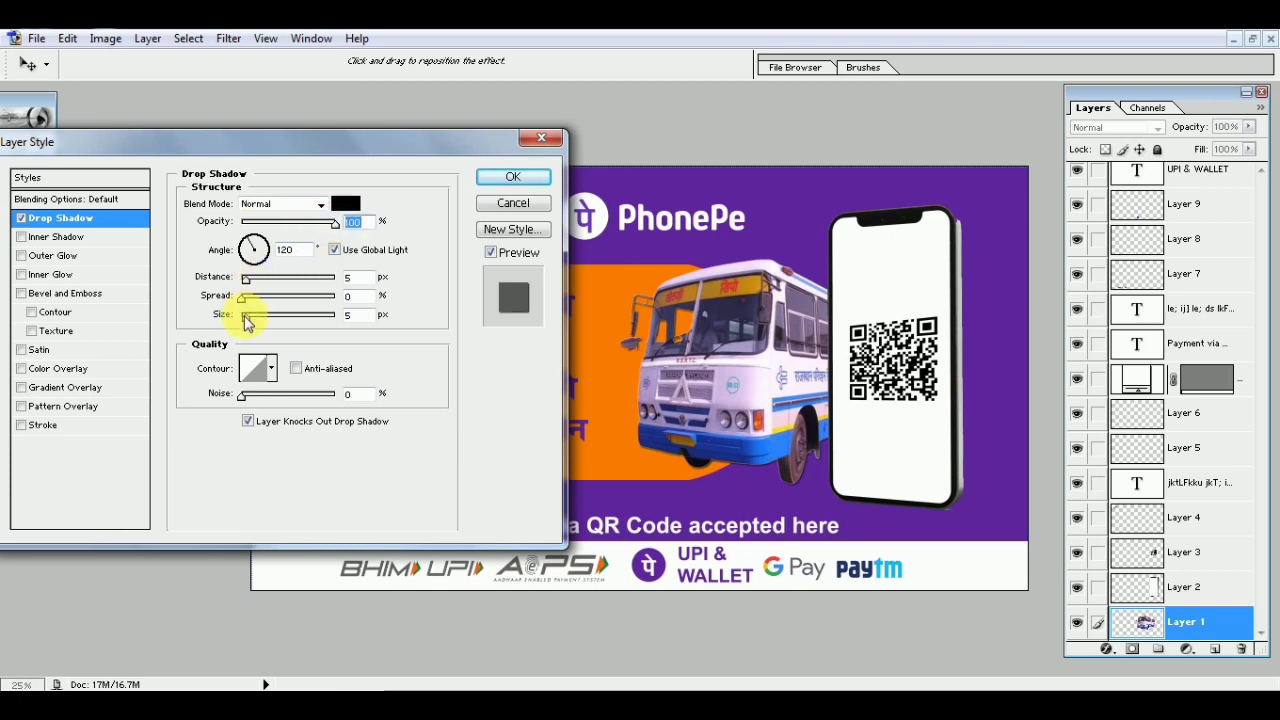
drag(249, 320, 266, 322)
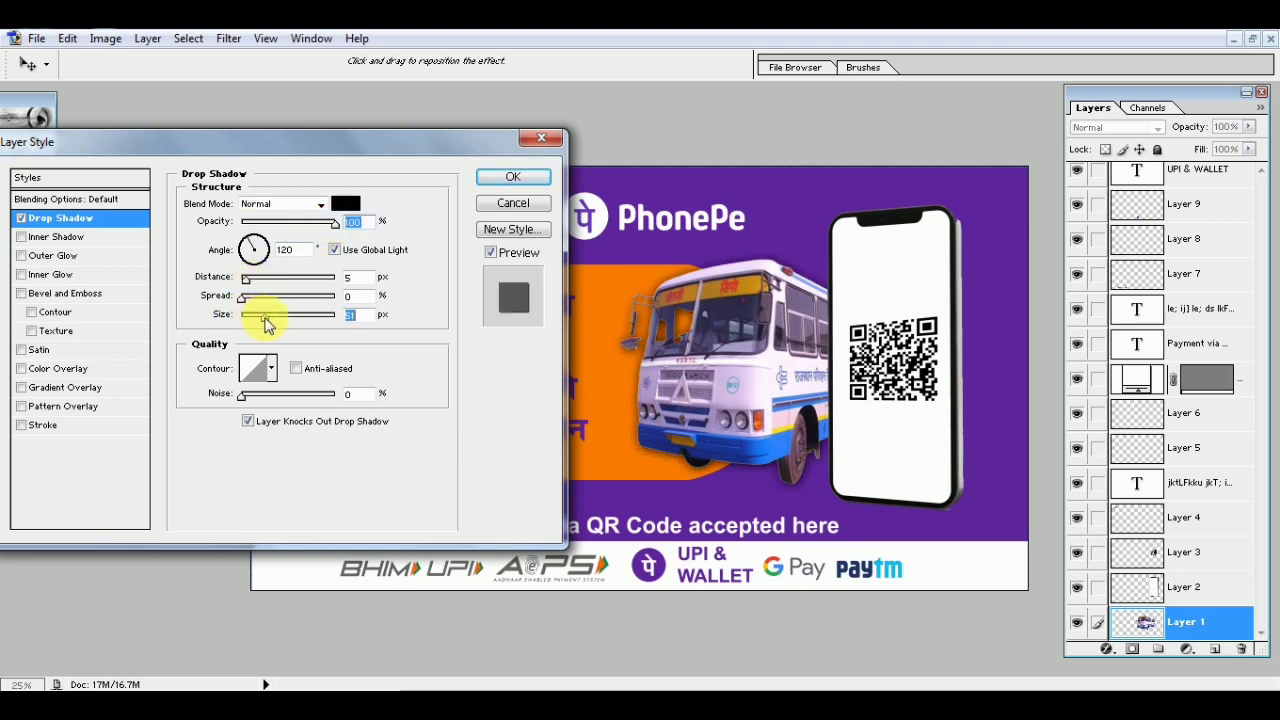
click(253, 281)
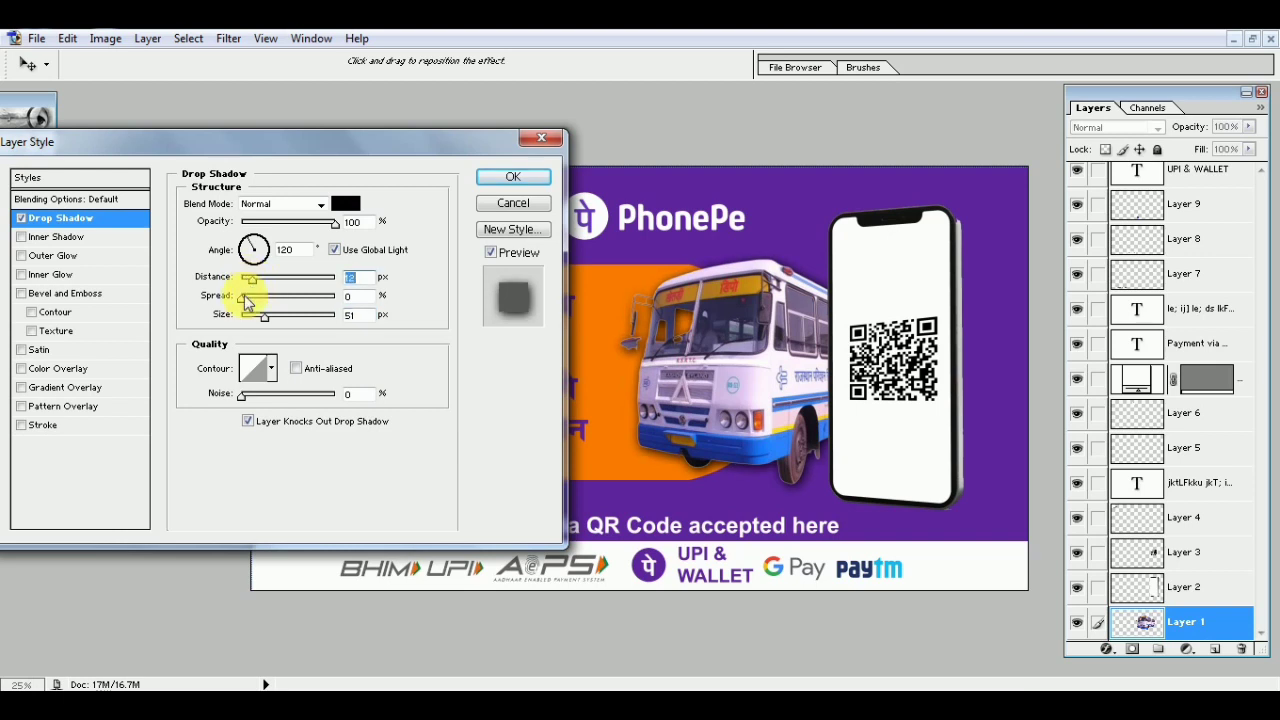
drag(247, 306, 253, 307)
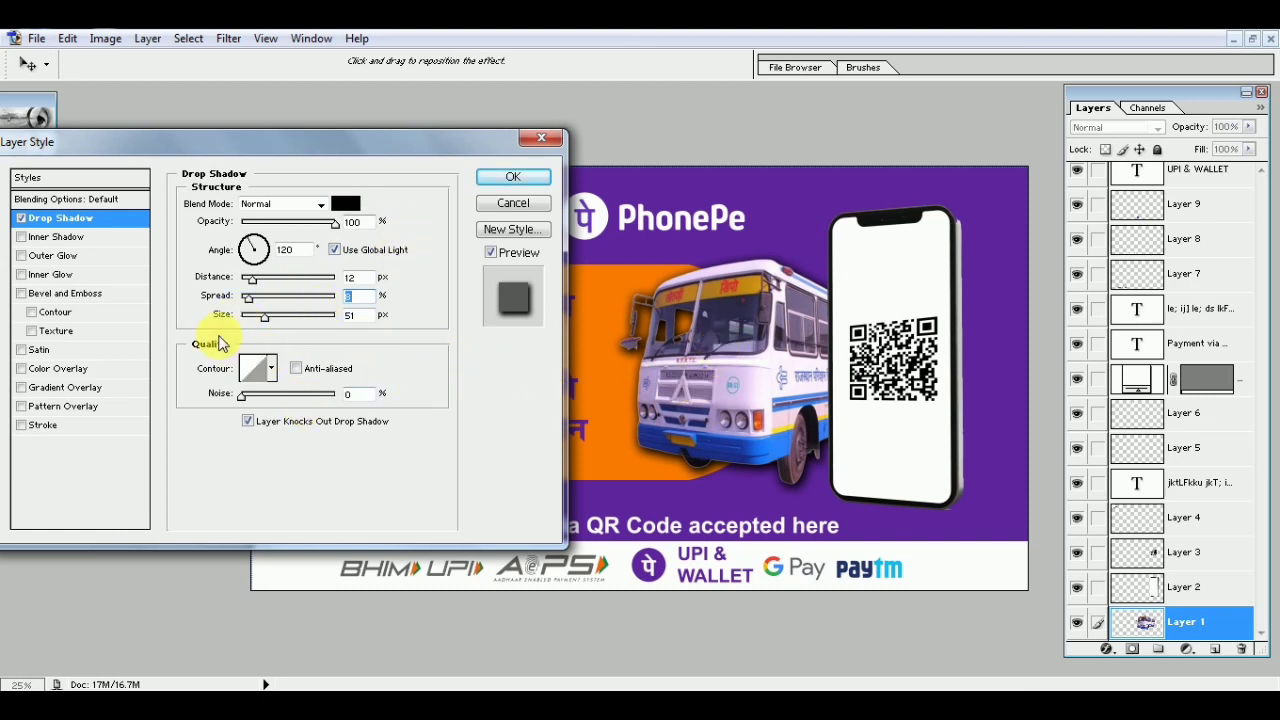
Swap the shadow for a wider black Normal-blend outer glow, then close the Layers panel
click(22, 218)
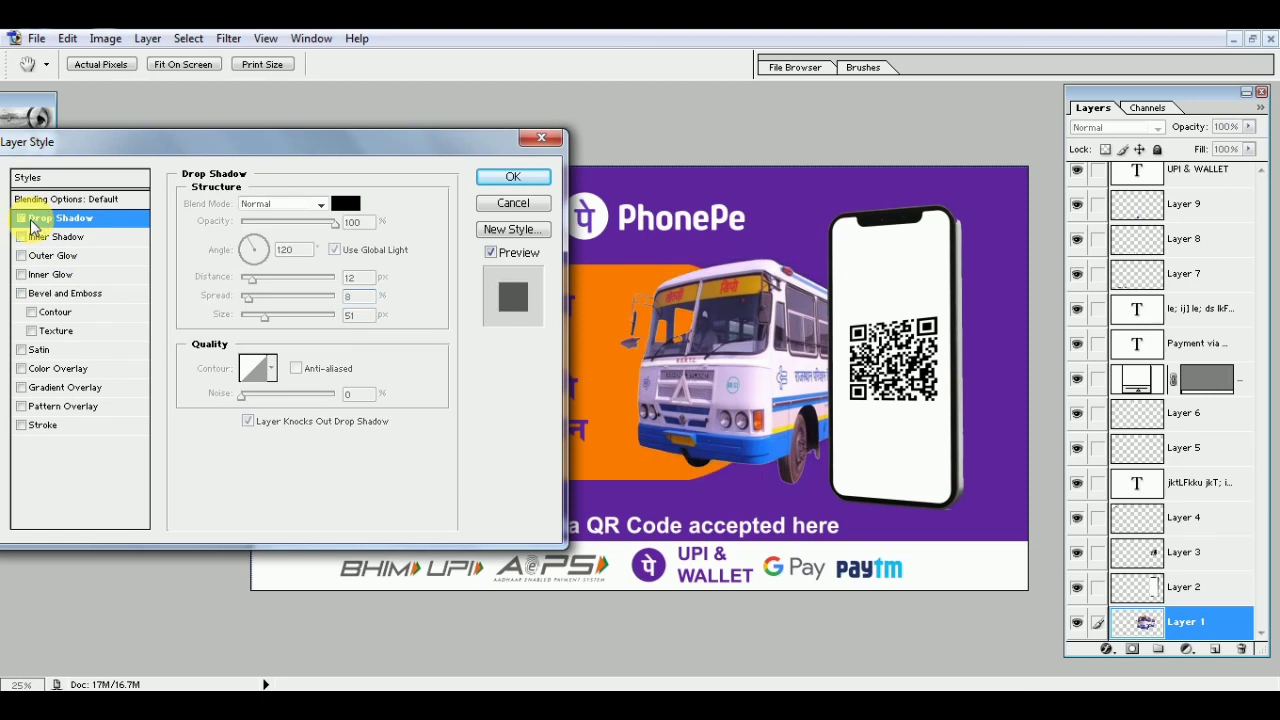
click(41, 258)
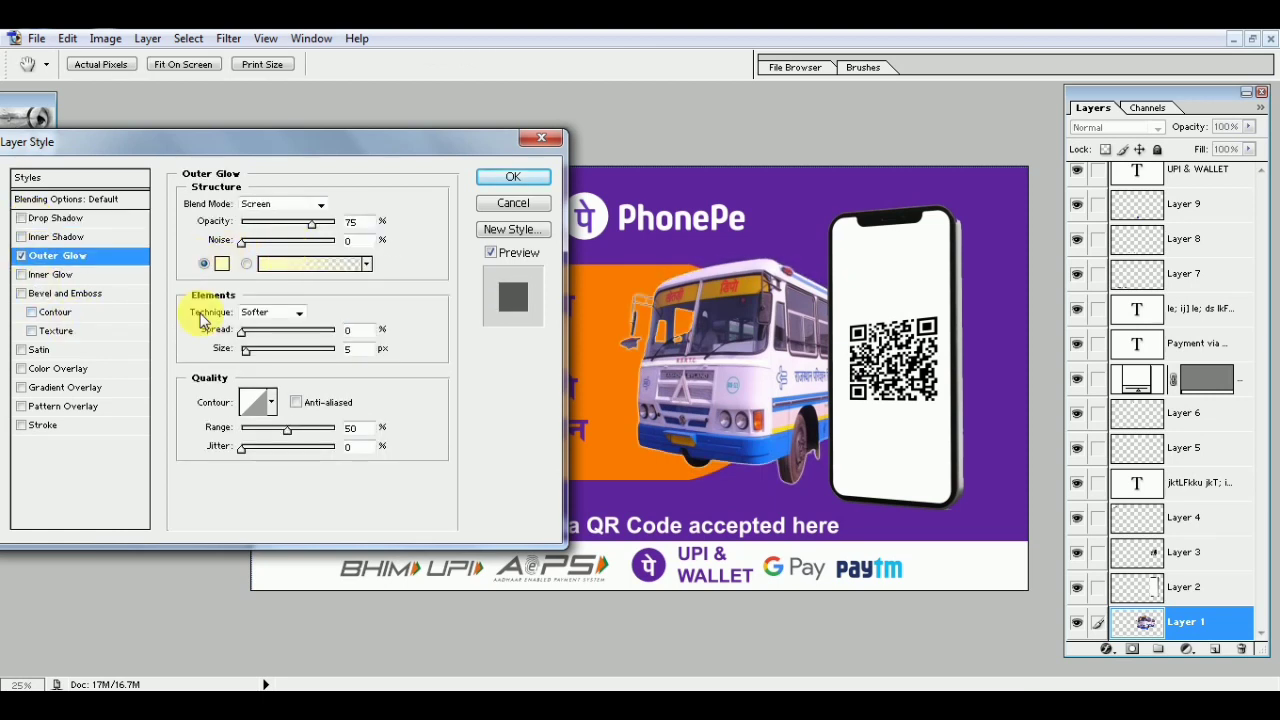
click(221, 264)
drag(477, 423, 432, 458)
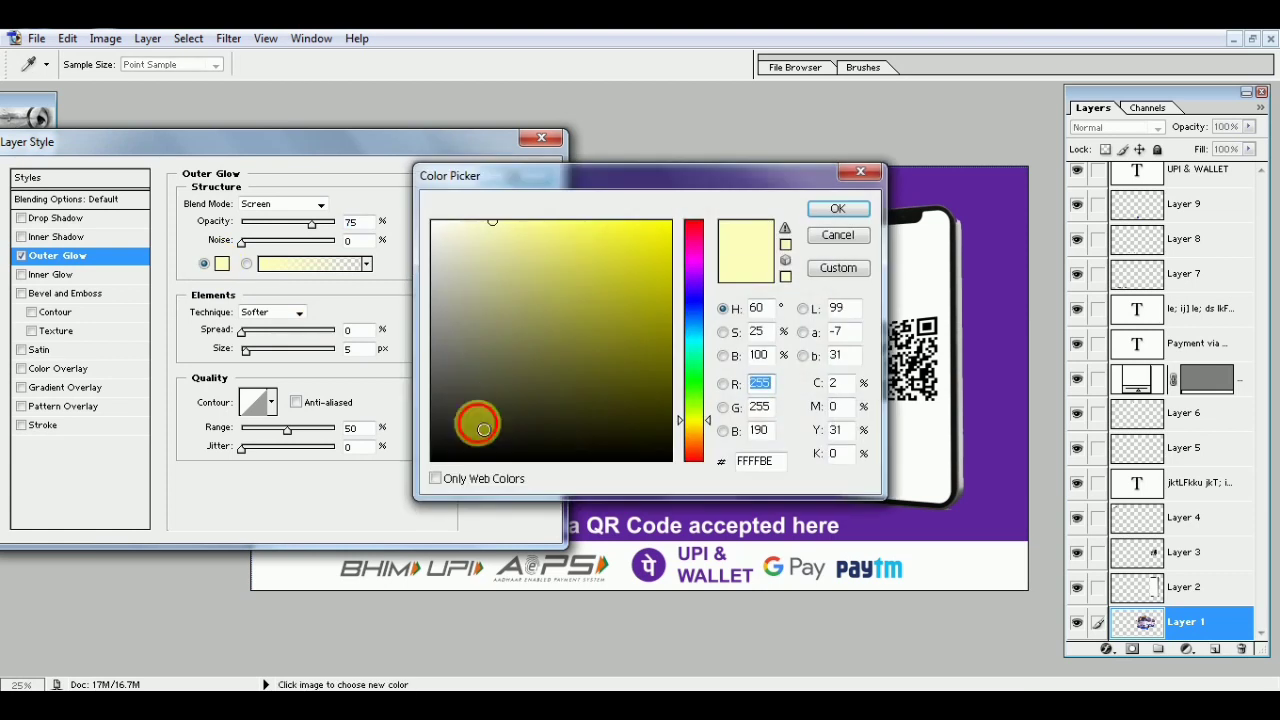
click(835, 208)
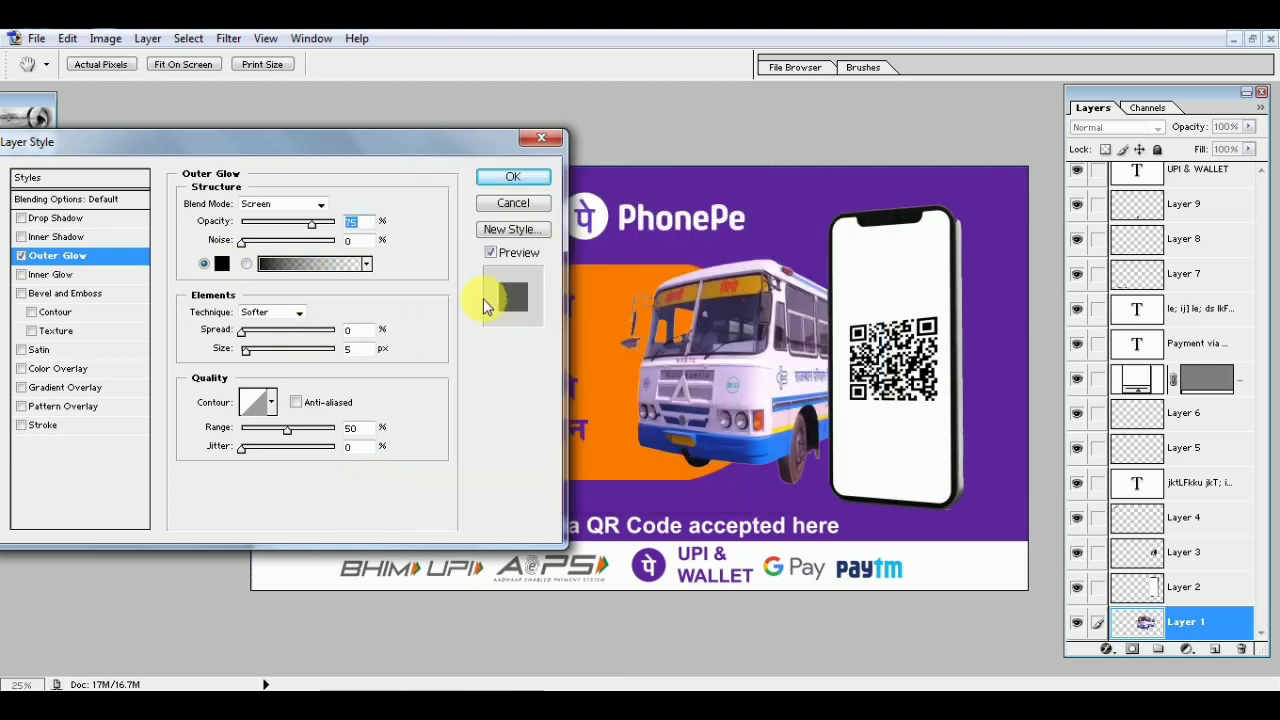
click(322, 205)
click(264, 214)
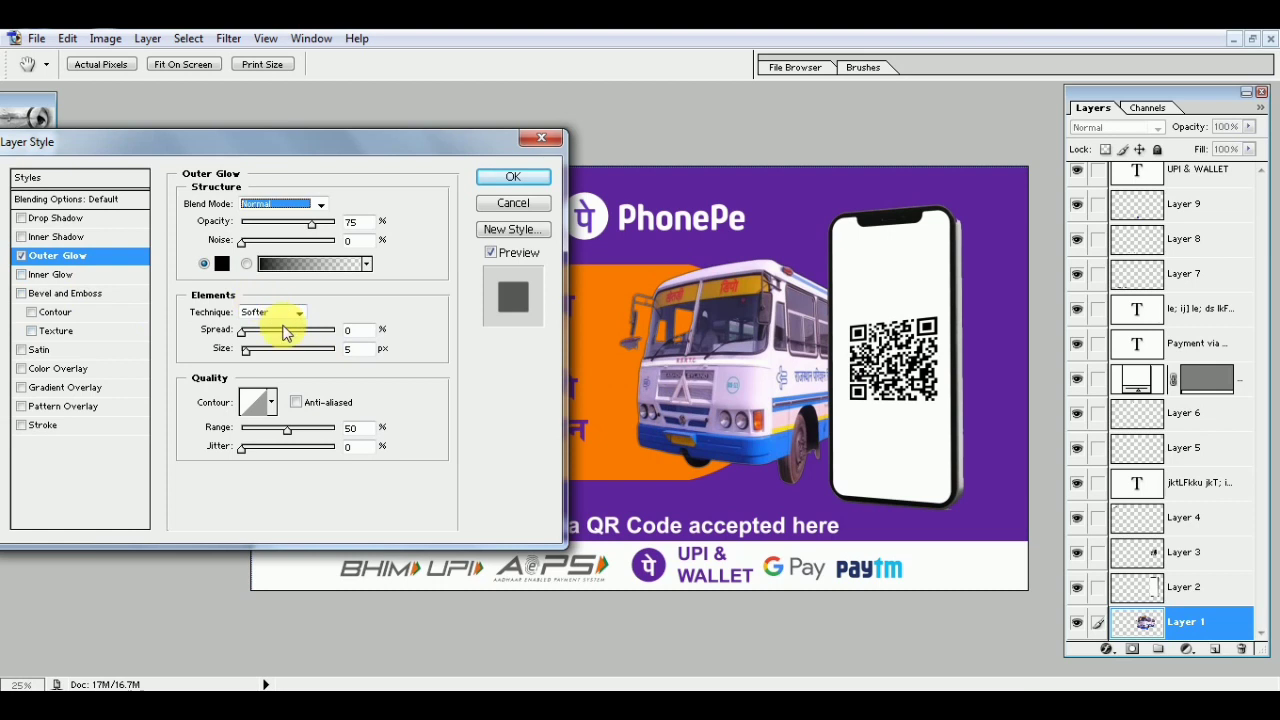
drag(245, 350, 254, 350)
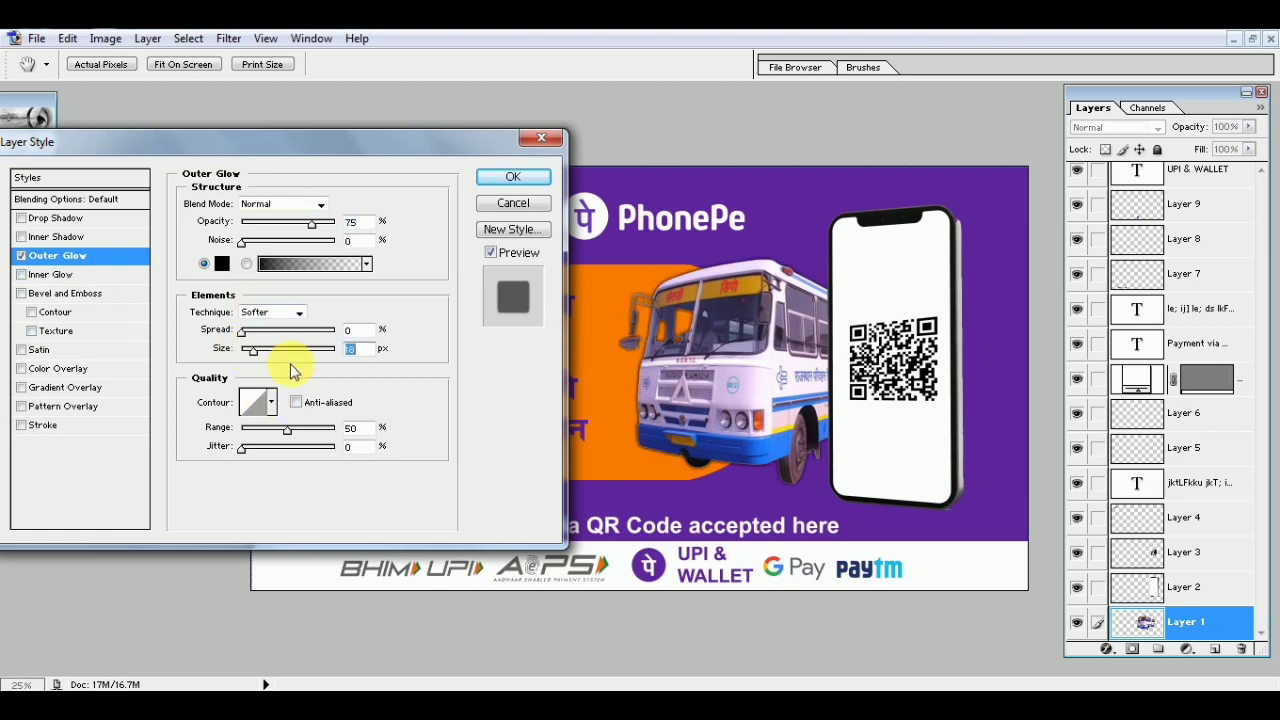
click(541, 143)
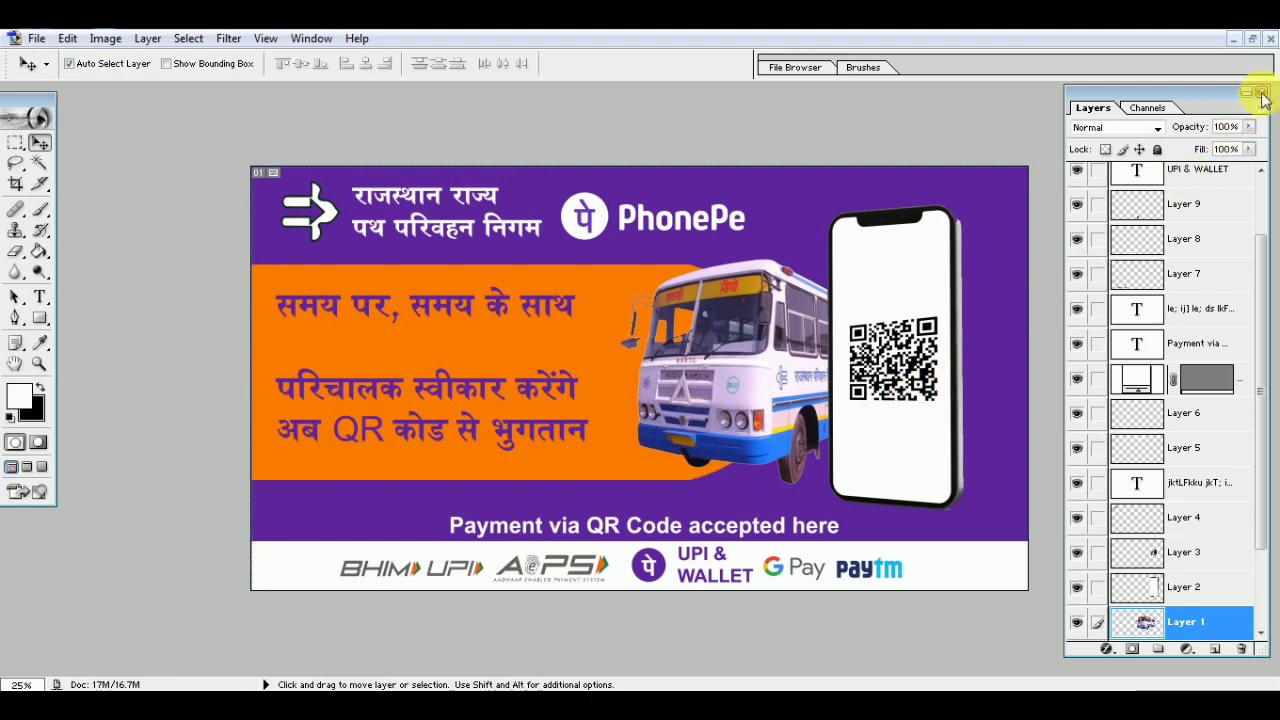
click(1262, 94)
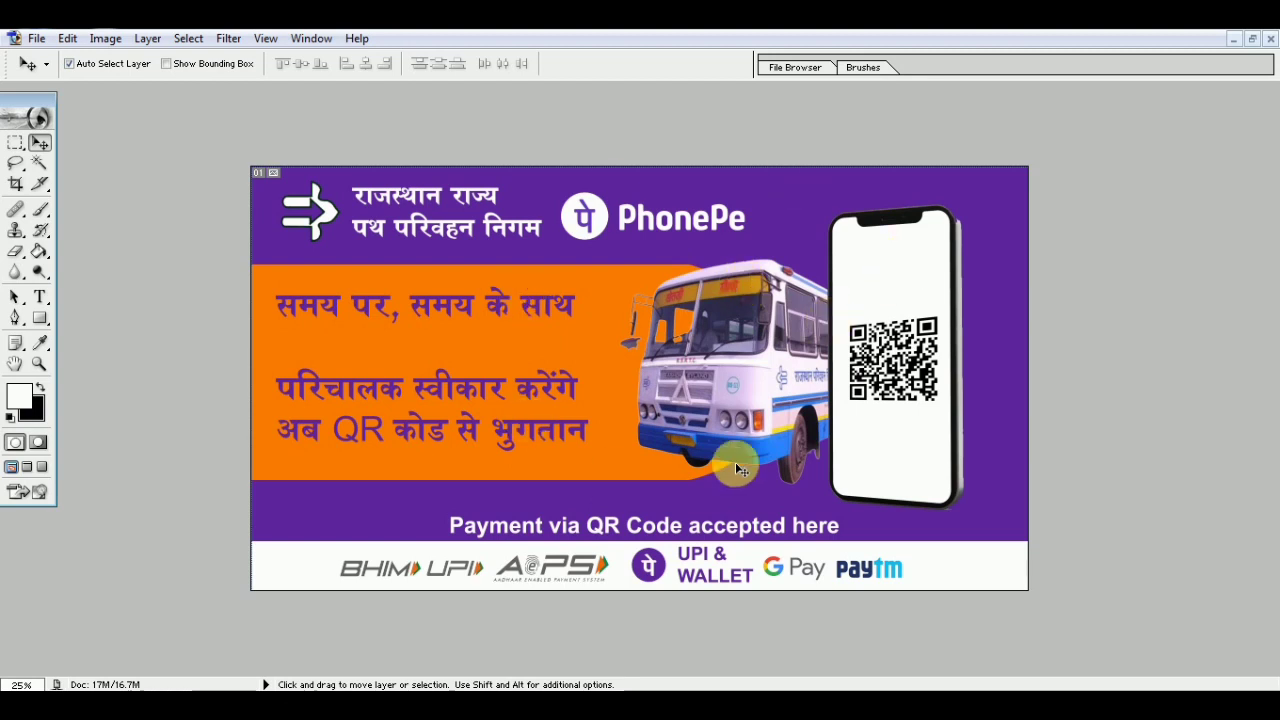
Save the banner to the Desktop as JPEG 'Untitled-1 copy.jpg' at maximum quality
click(36, 40)
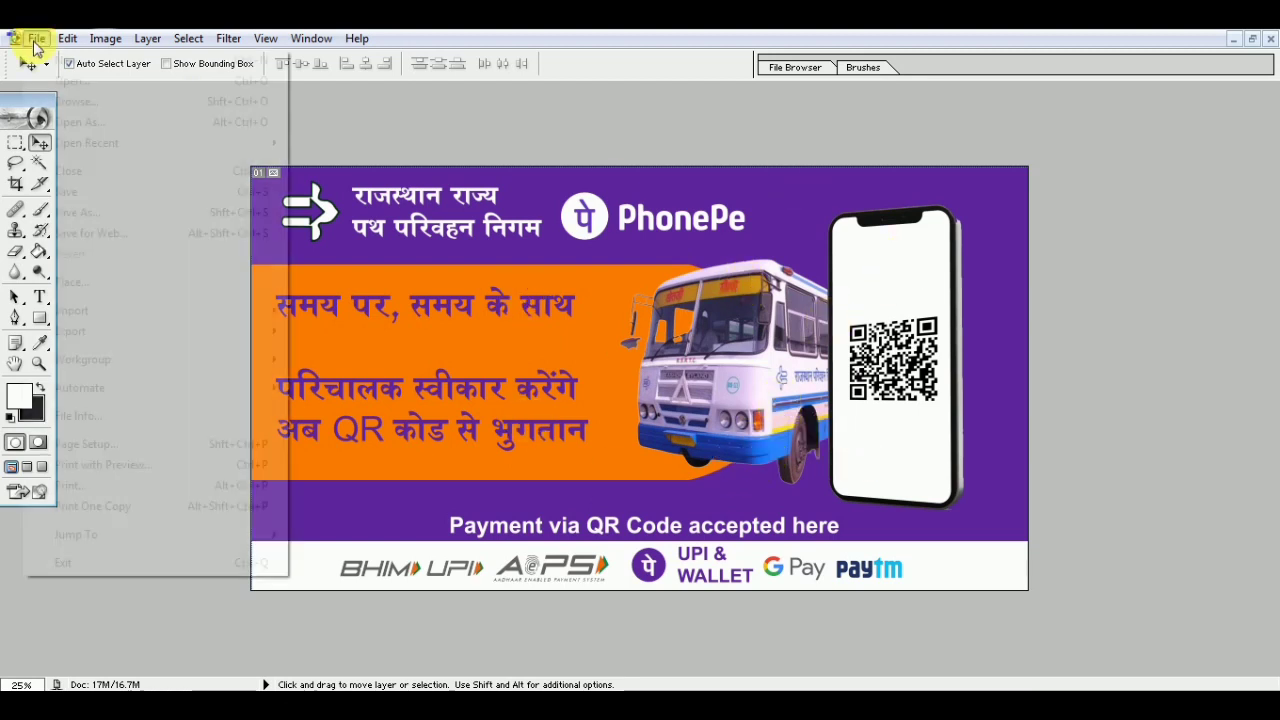
click(78, 214)
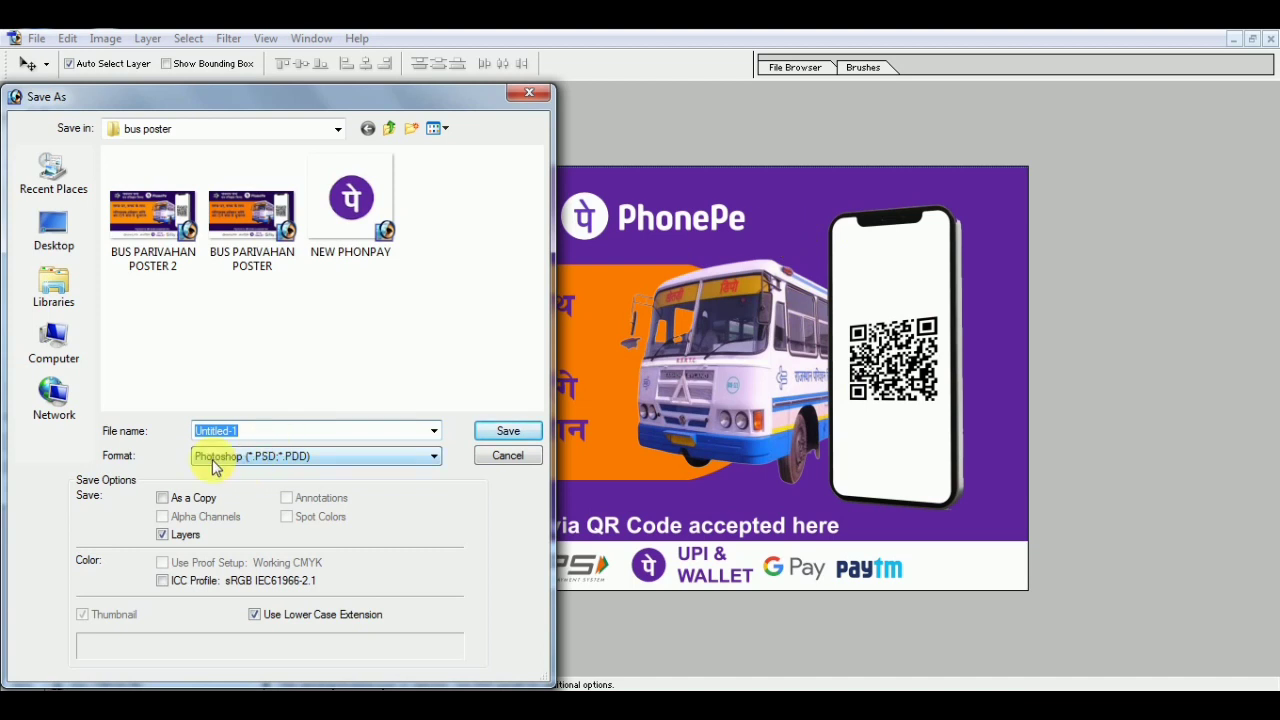
click(338, 459)
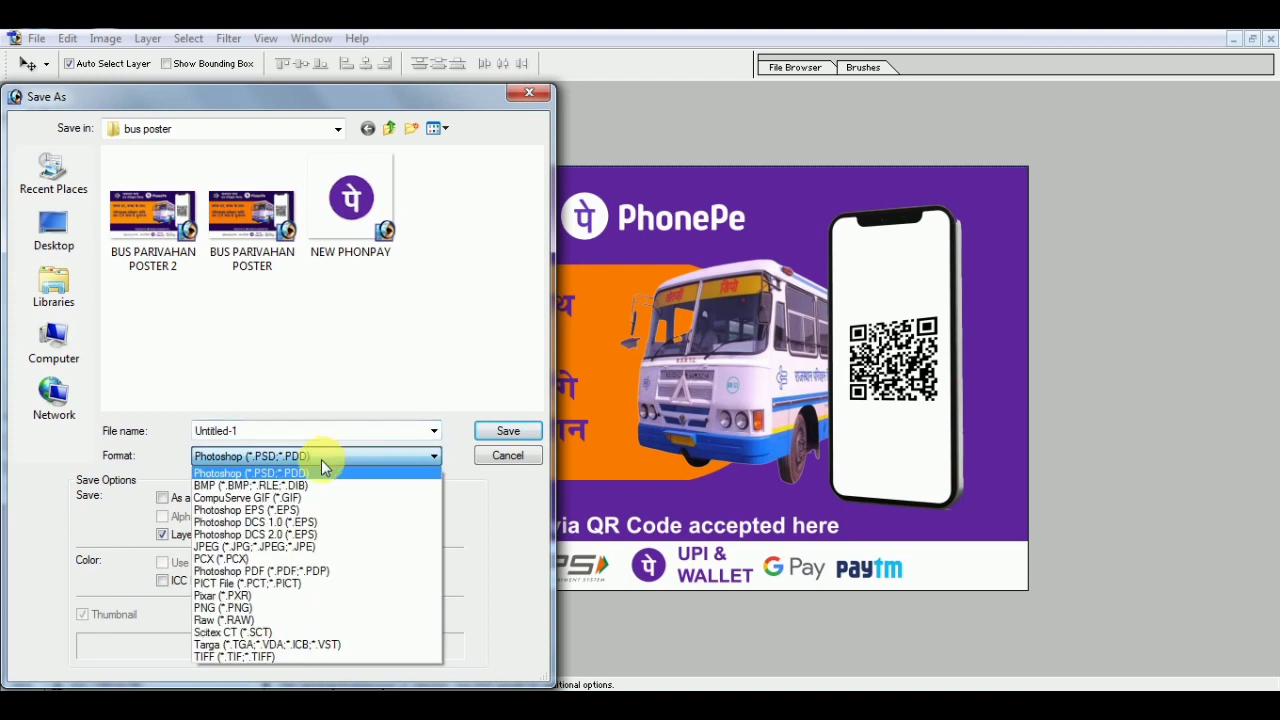
click(270, 546)
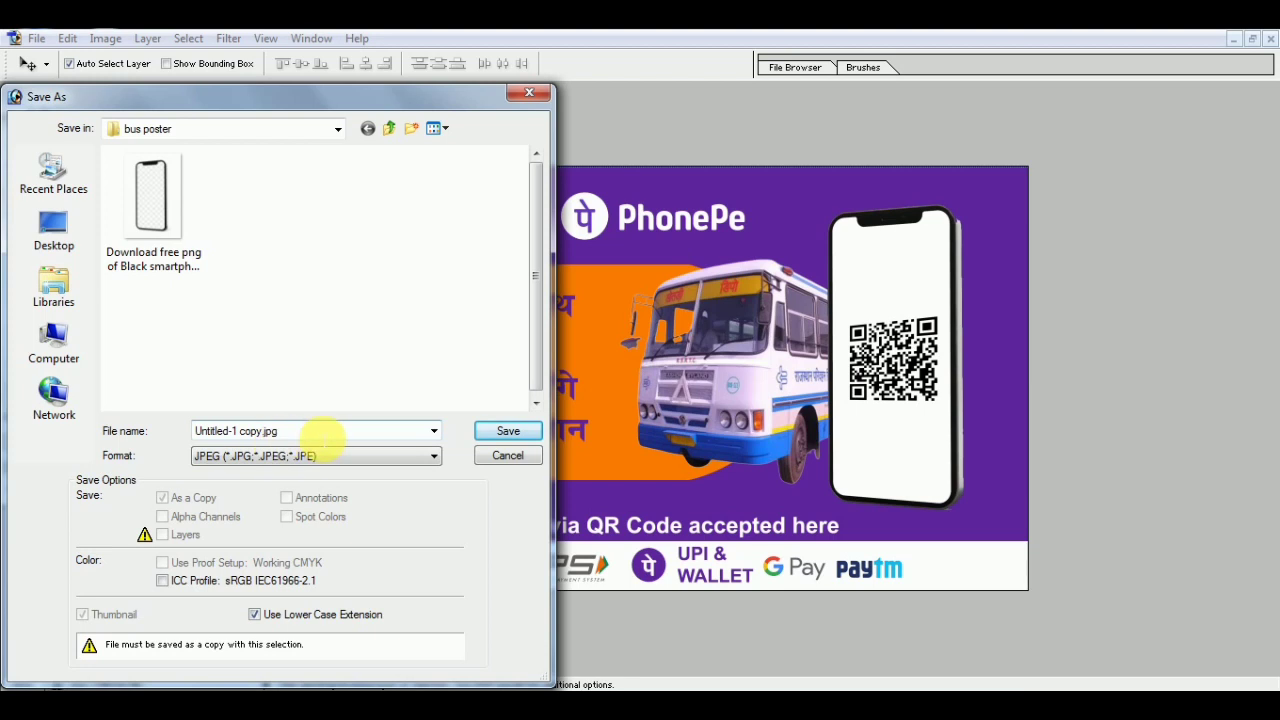
click(54, 232)
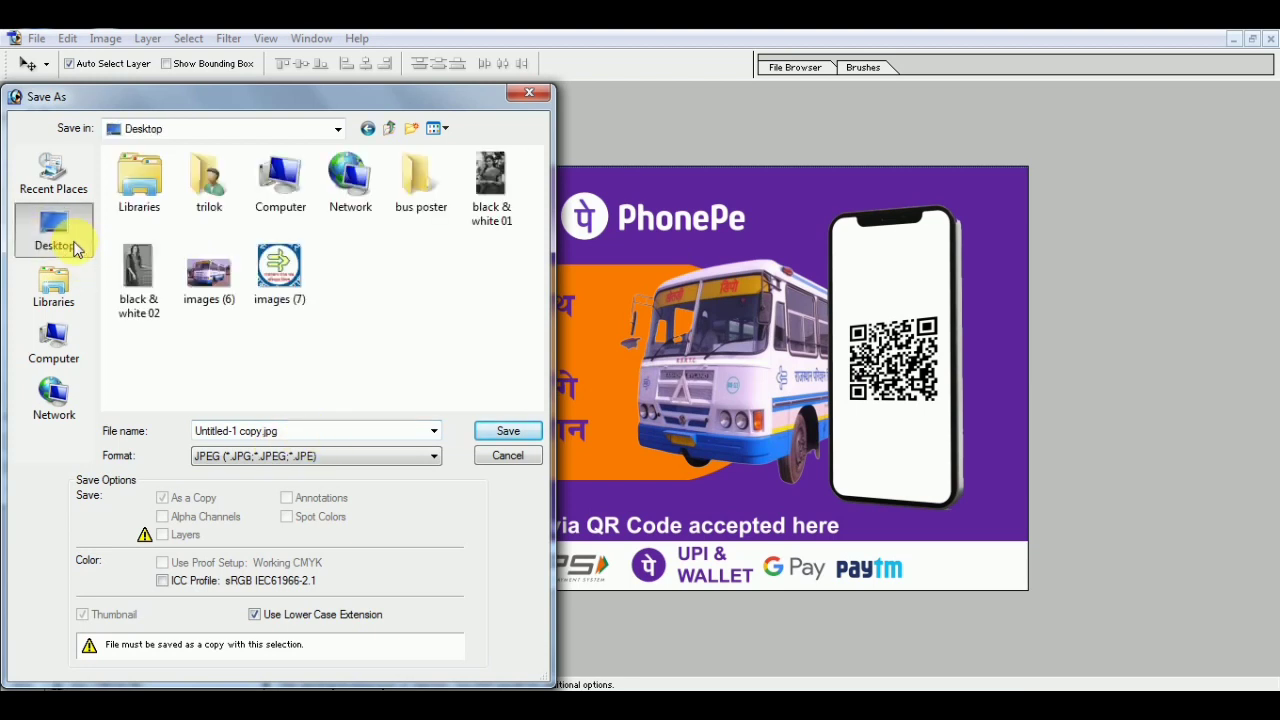
click(506, 432)
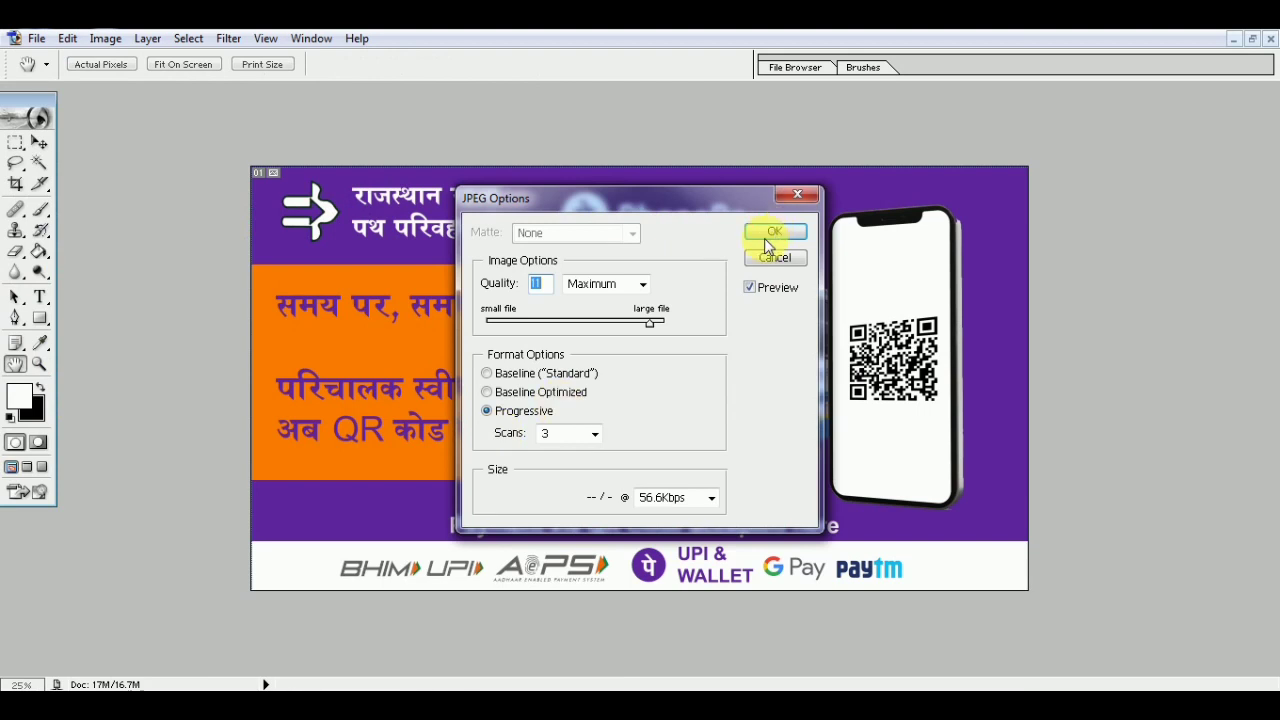
click(770, 240)
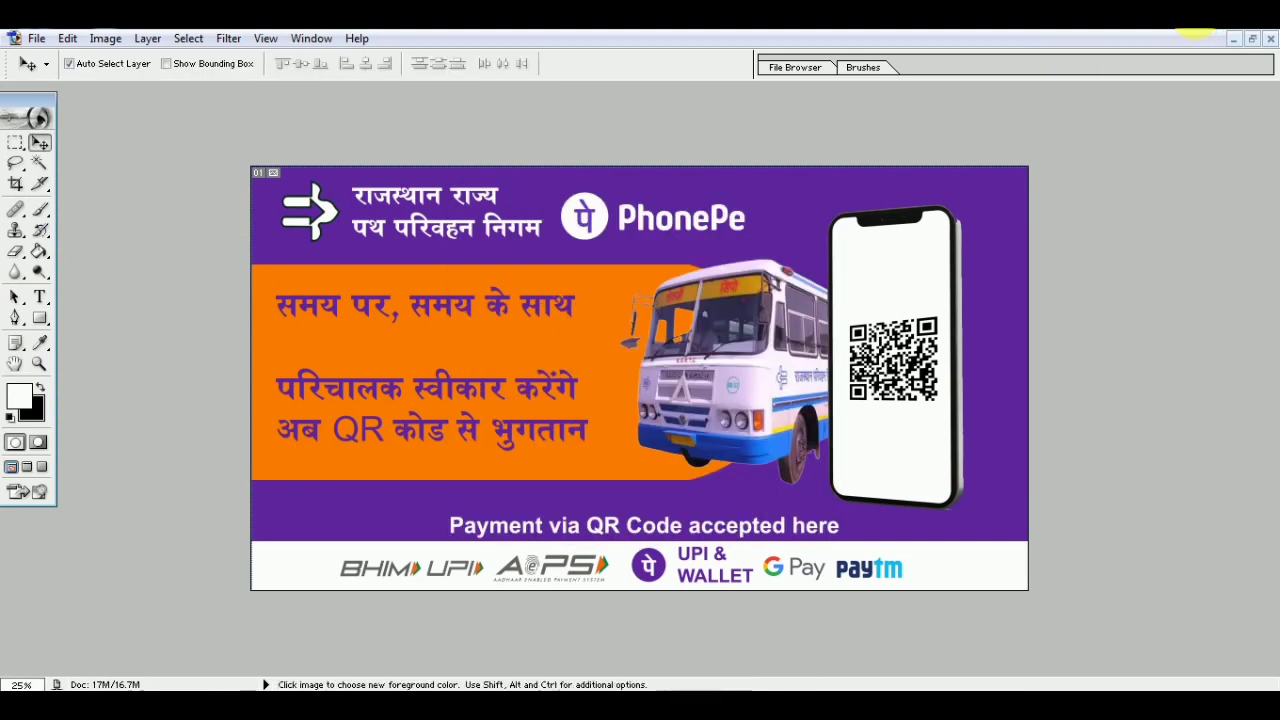
click(1195, 30)
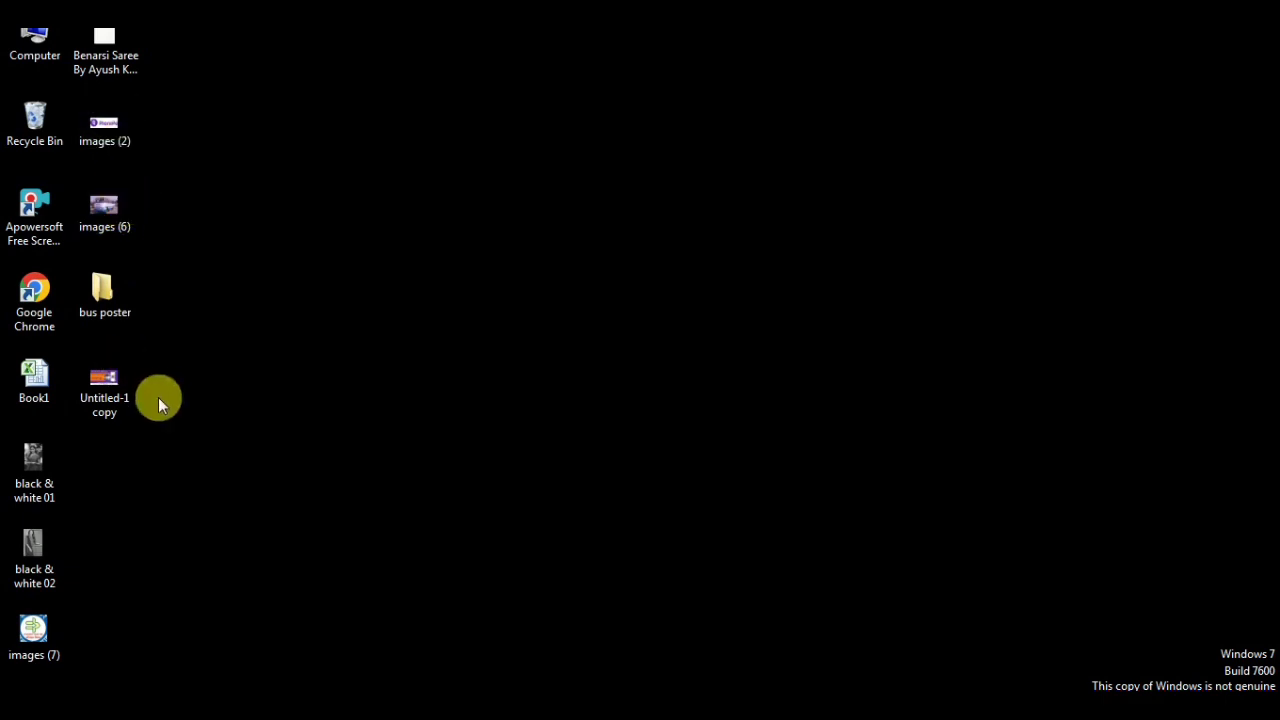
double_click(107, 392)
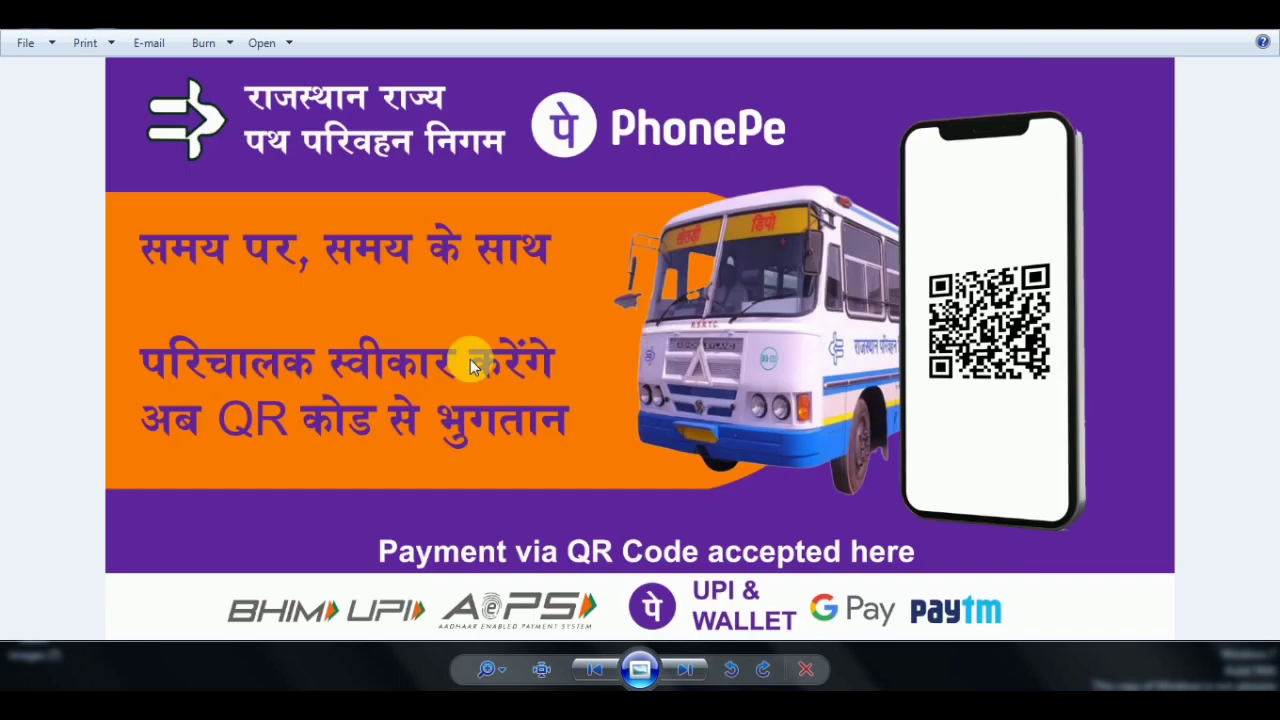